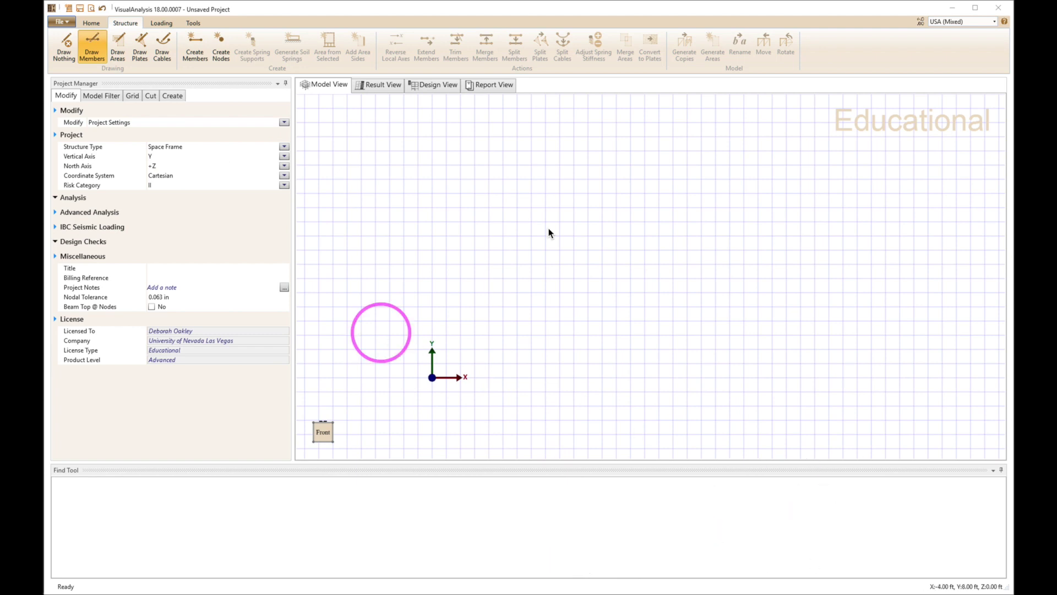
Set the project's structure type to Plane Frame.
click(284, 147)
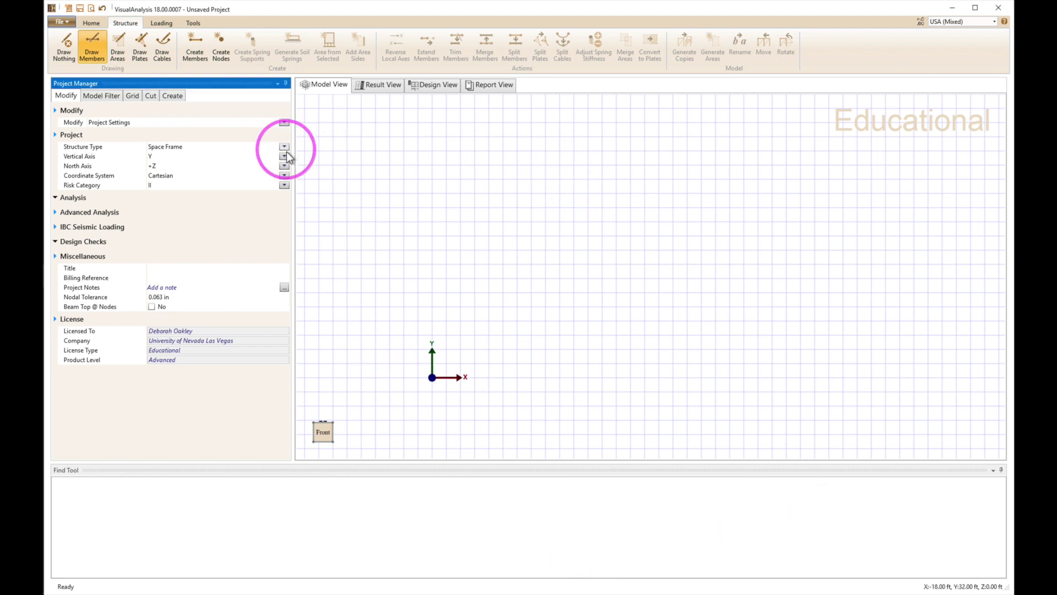
click(284, 147)
click(219, 160)
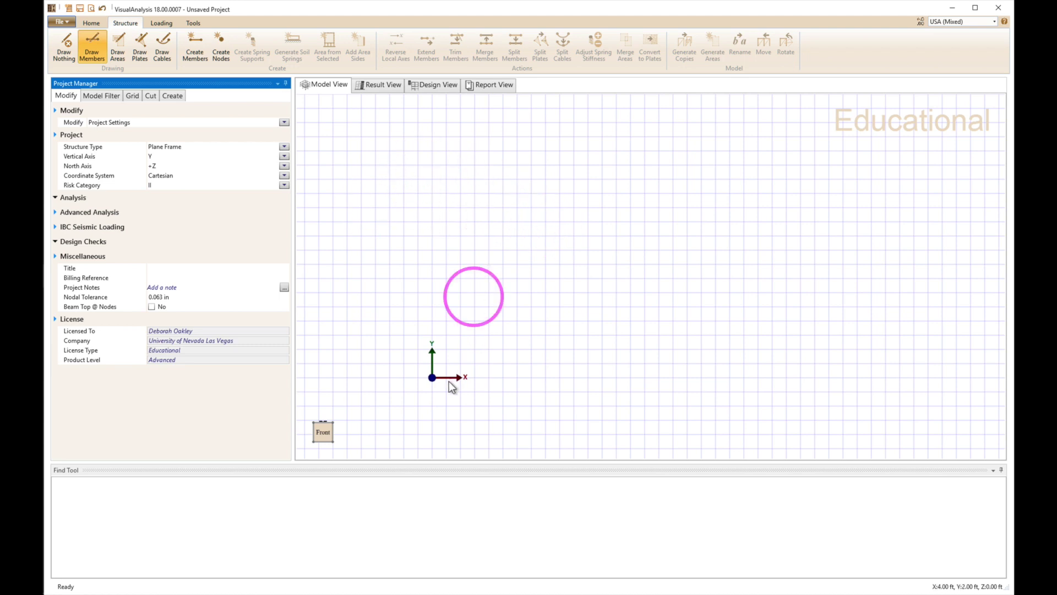
Draw a 14 ft vertical member up from the origin and hide the coordinate axes in the model.
click(432, 379)
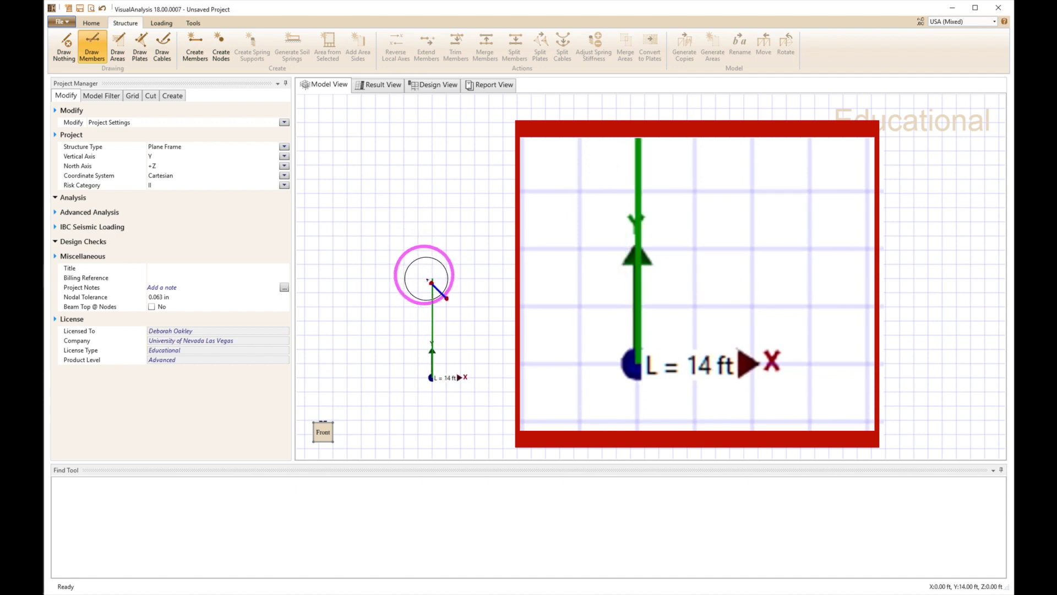
click(432, 279)
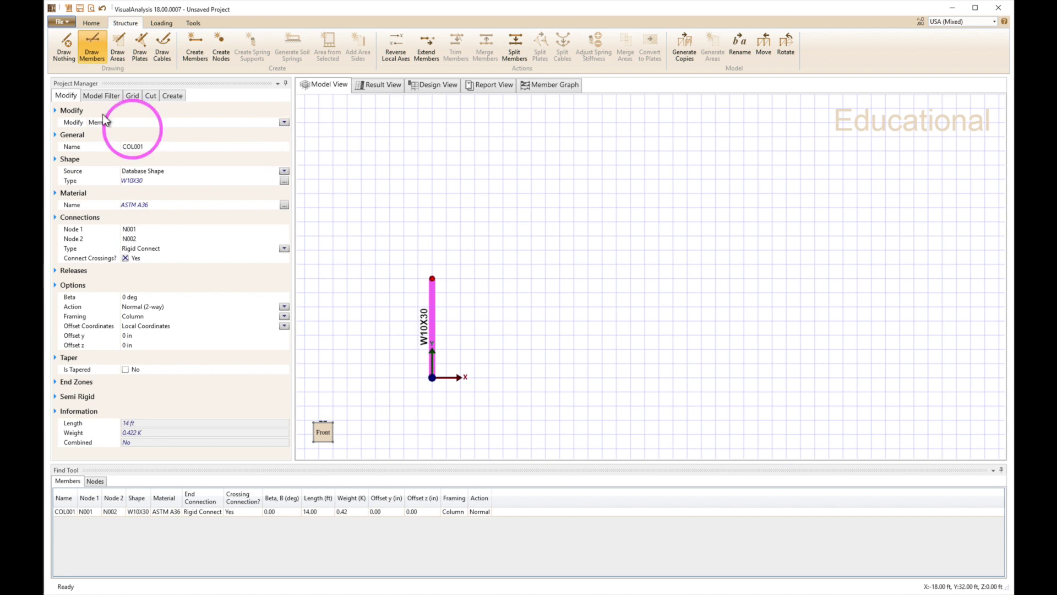
click(105, 97)
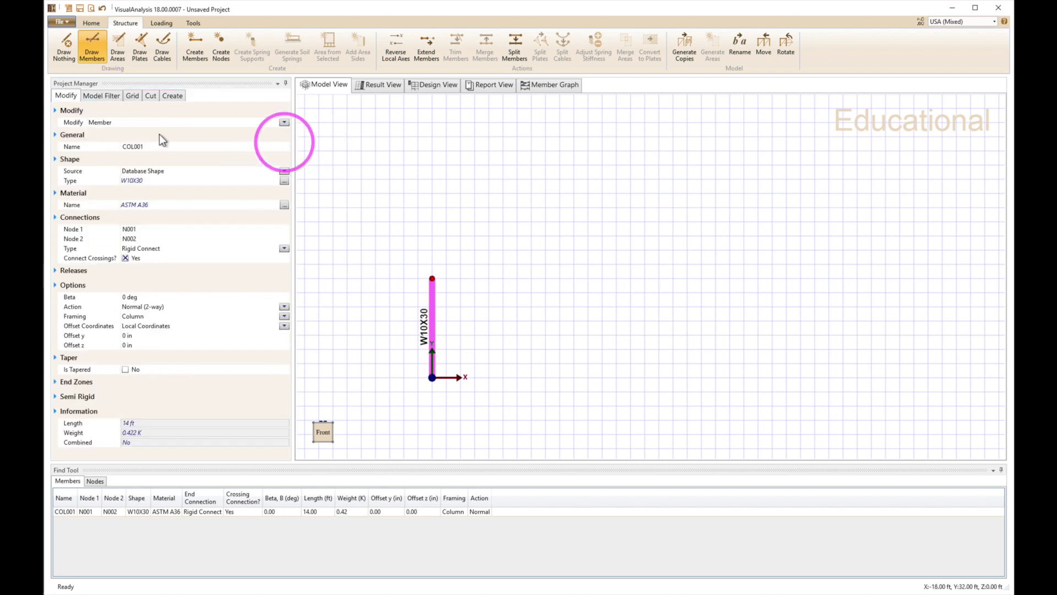
click(108, 98)
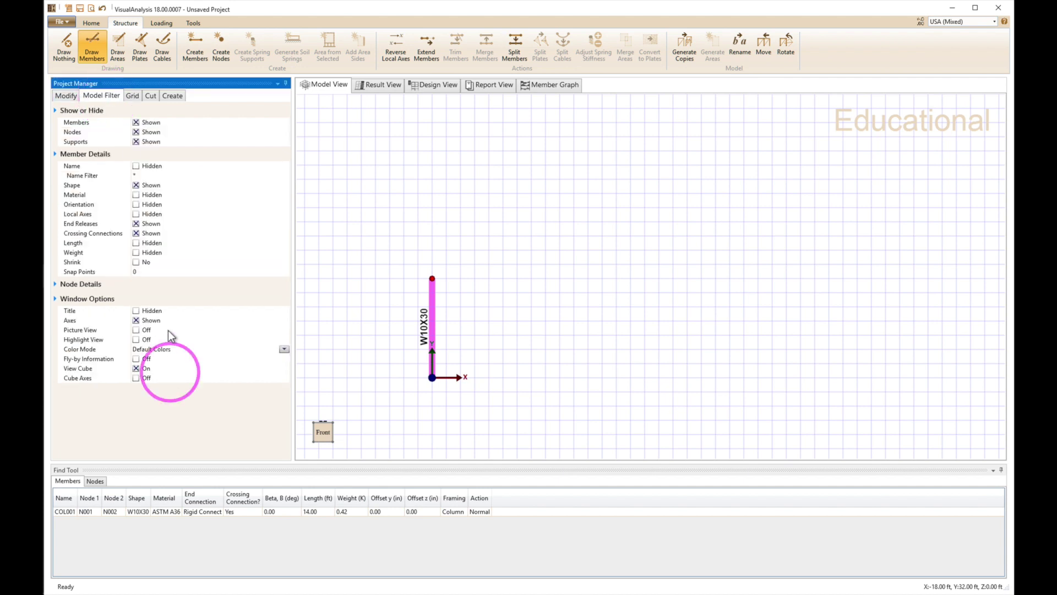
click(136, 320)
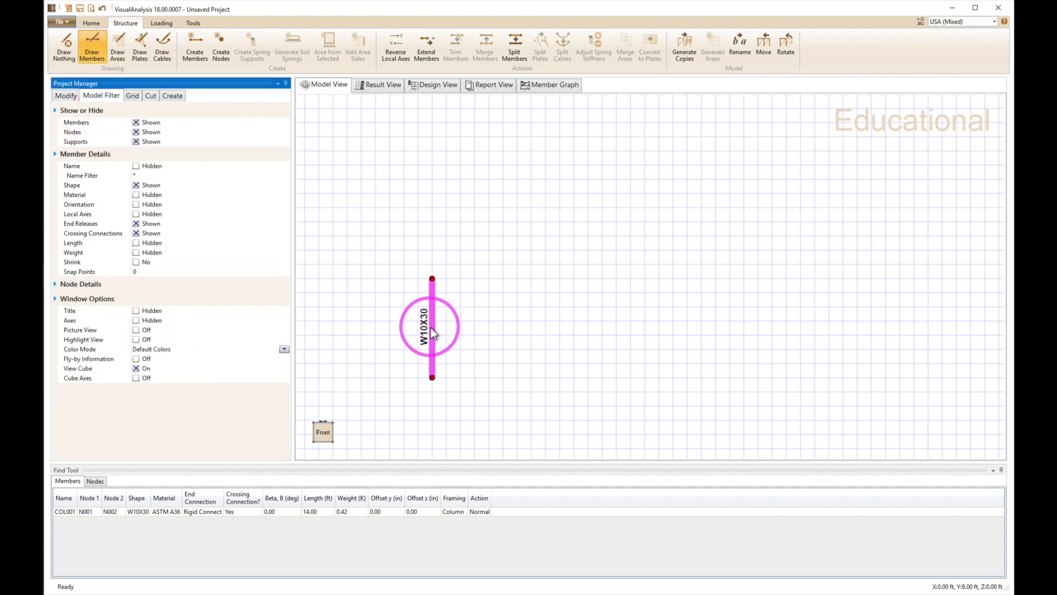
Pin the column's base node by fixing its DX and DY supports.
click(432, 377)
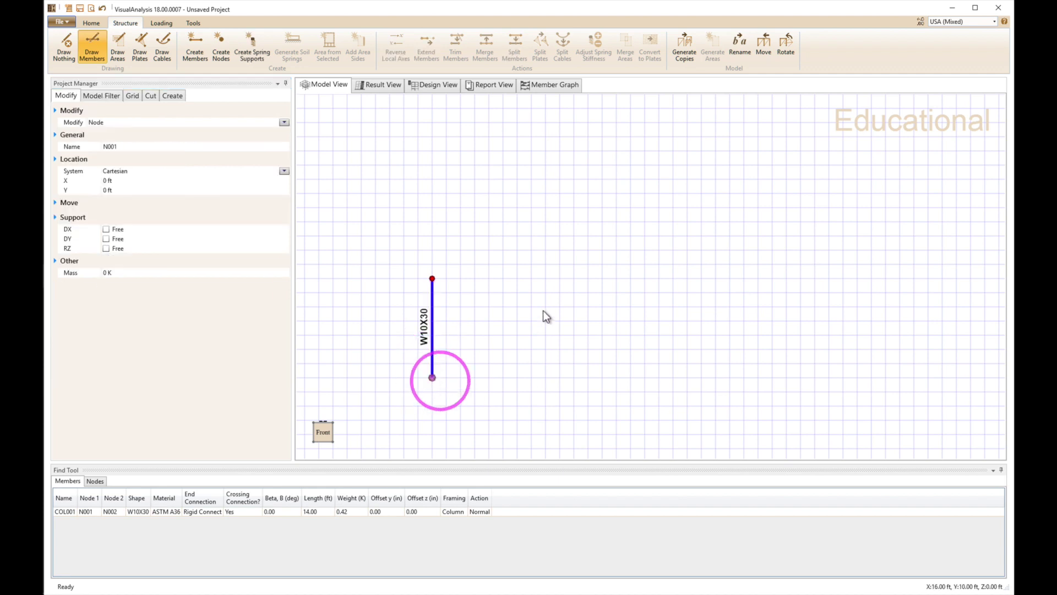
click(106, 229)
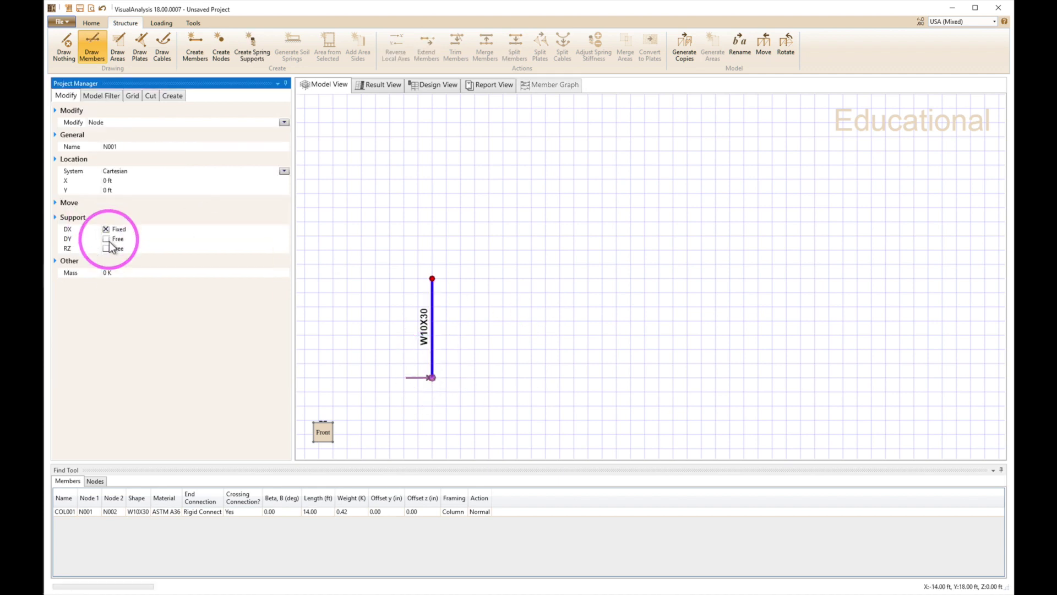
click(106, 239)
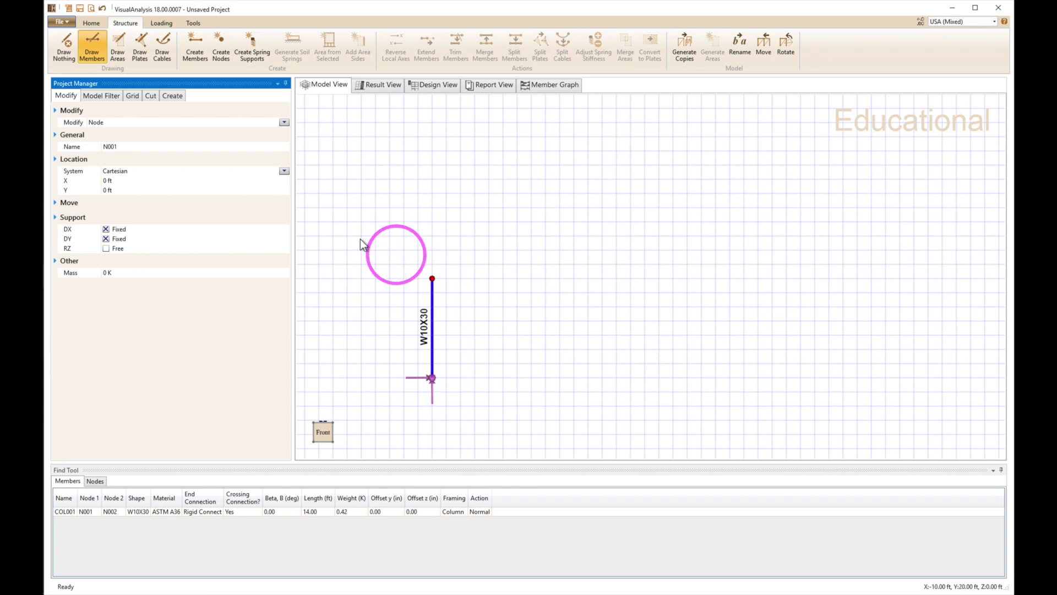
Generate one rectangular-pattern copy of the column and its nodes in X, with 30 ft spacing in X and 0 ft in Y.
drag(337, 241, 518, 421)
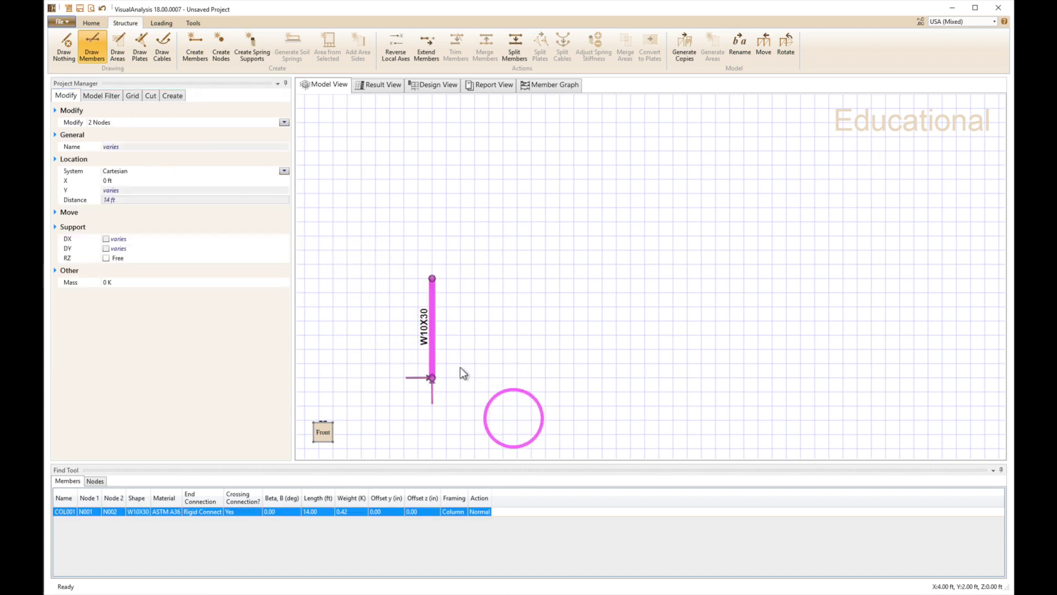
right_click(433, 349)
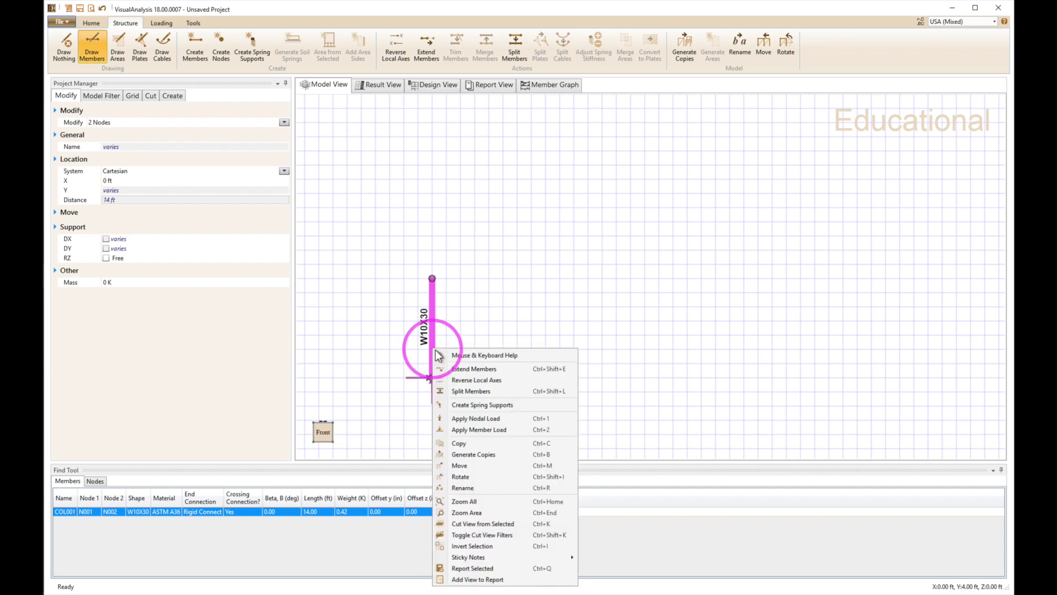
click(474, 454)
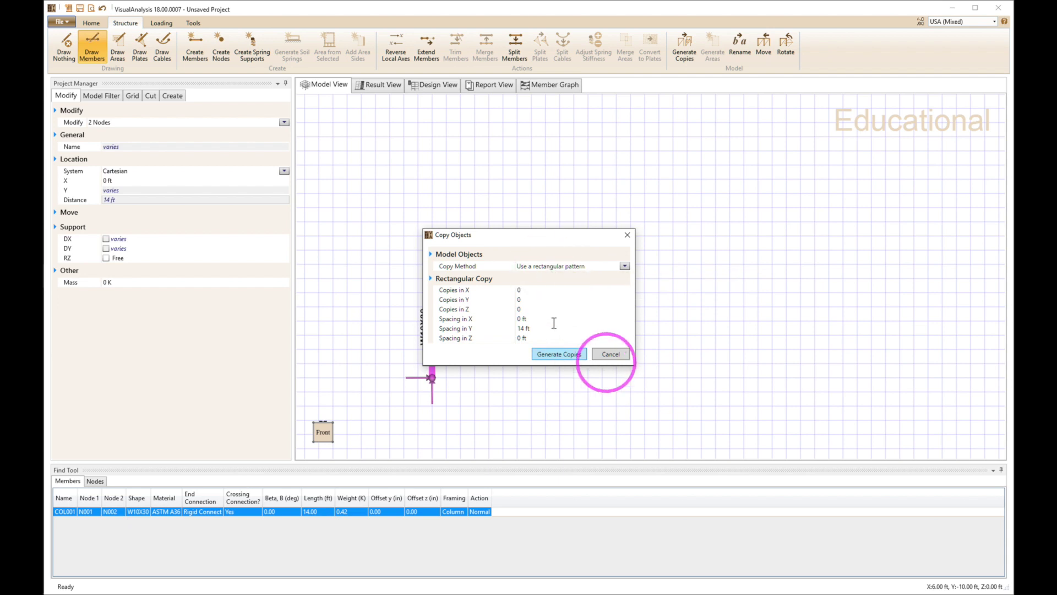
click(526, 301)
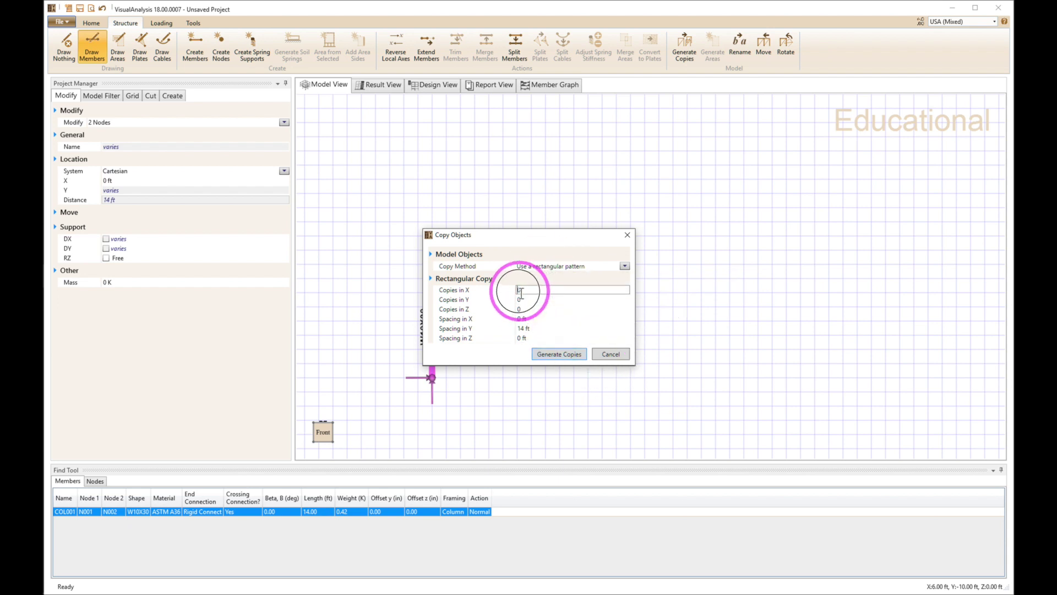
click(540, 290)
text(1)
click(529, 319)
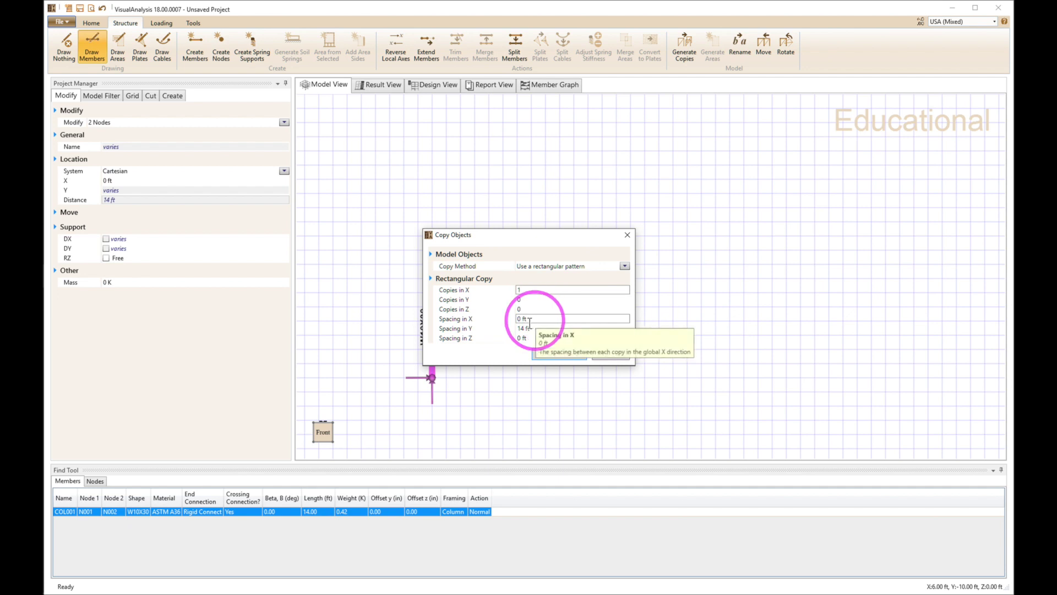
double_click(520, 318)
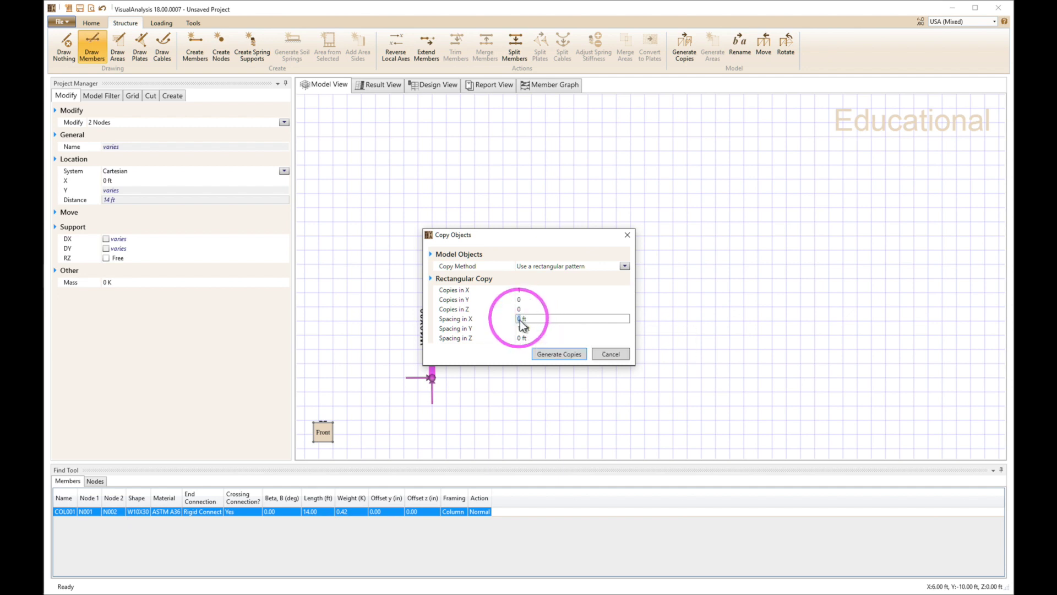
text(3)
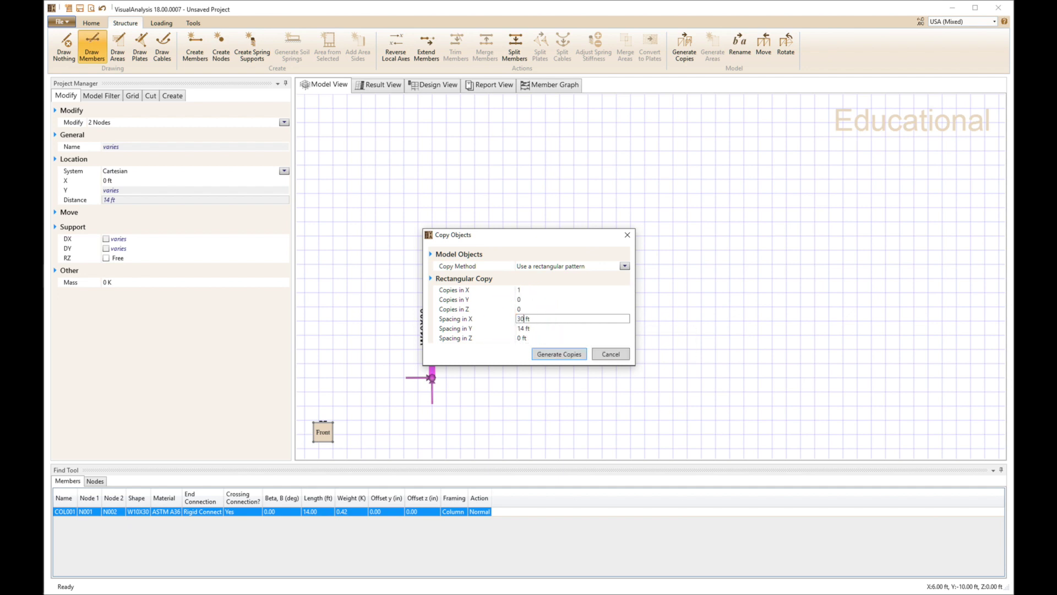
click(537, 328)
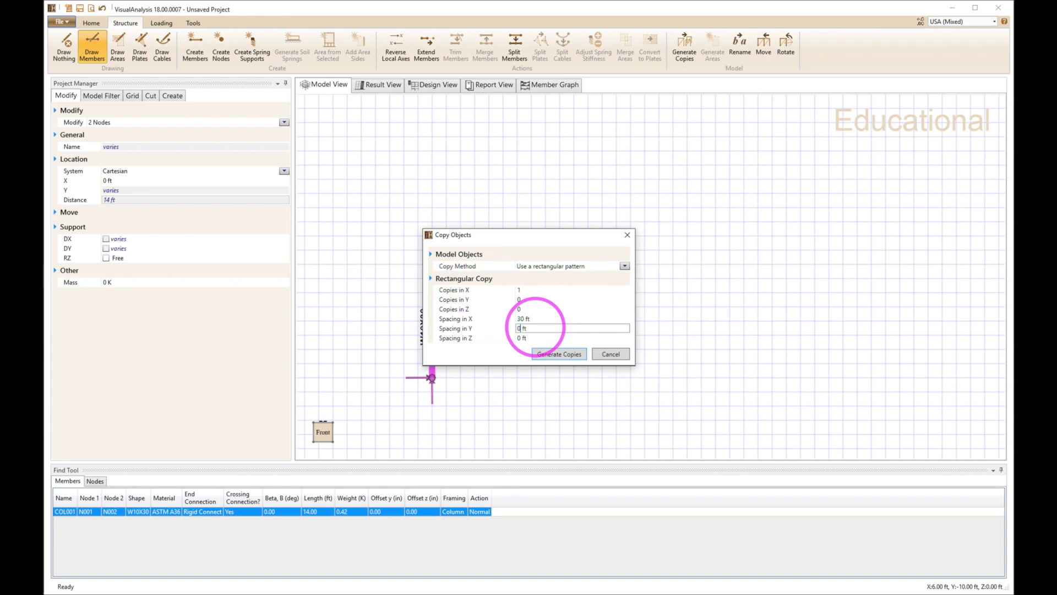
text(0)
click(562, 354)
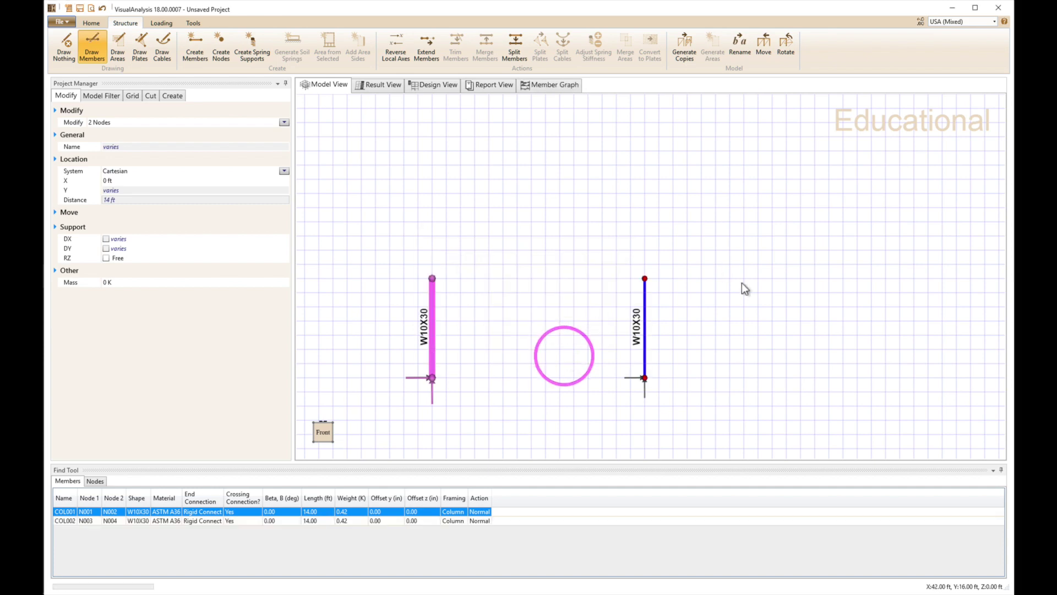
Draw a 12 ft second-story column on top of each first-story column, up to Y = 26 ft.
click(728, 307)
click(645, 378)
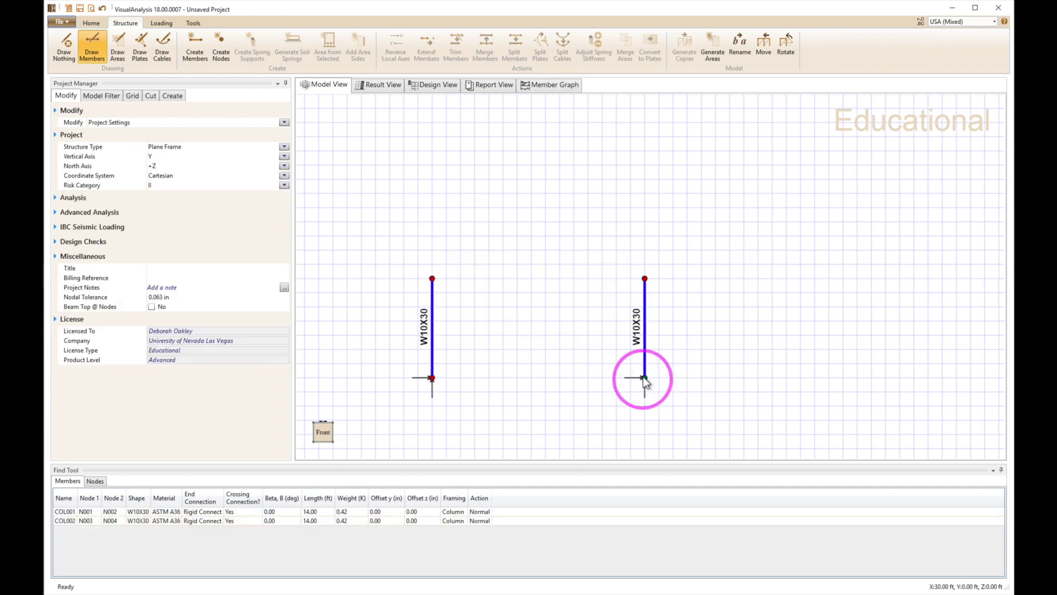
click(645, 378)
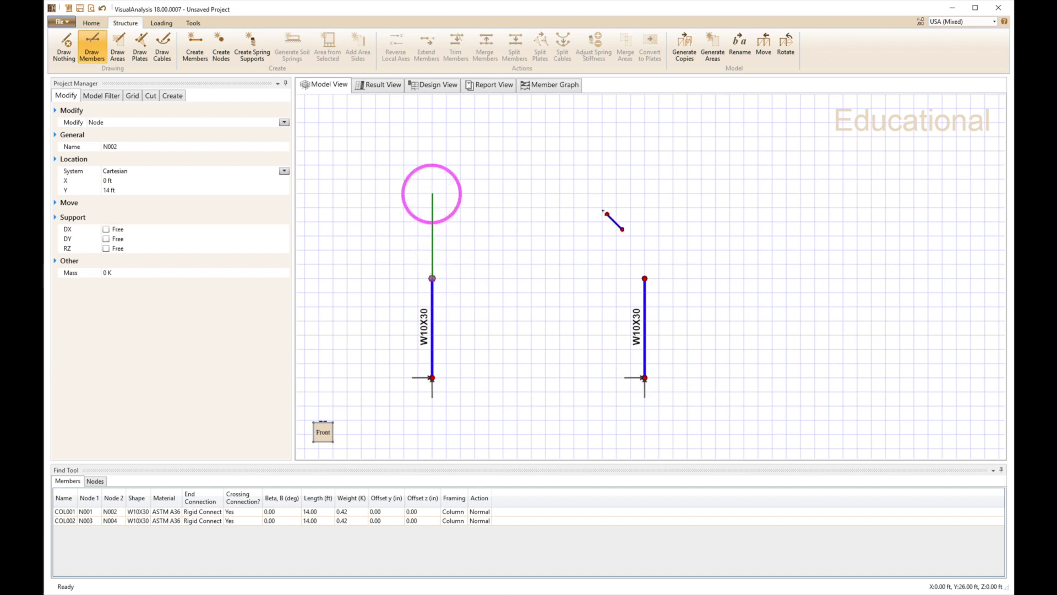
click(433, 194)
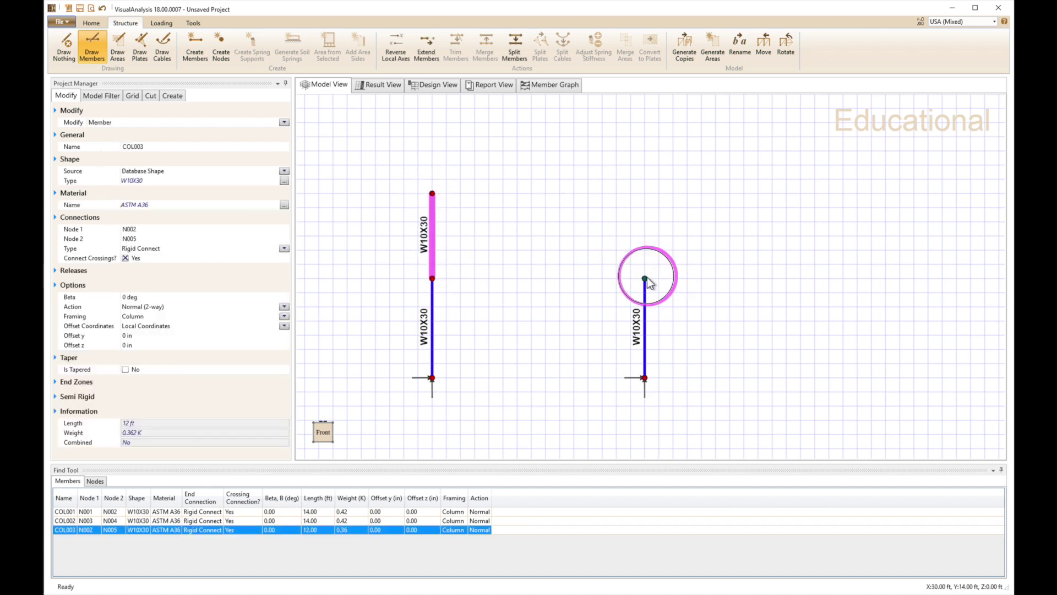
click(645, 279)
click(646, 194)
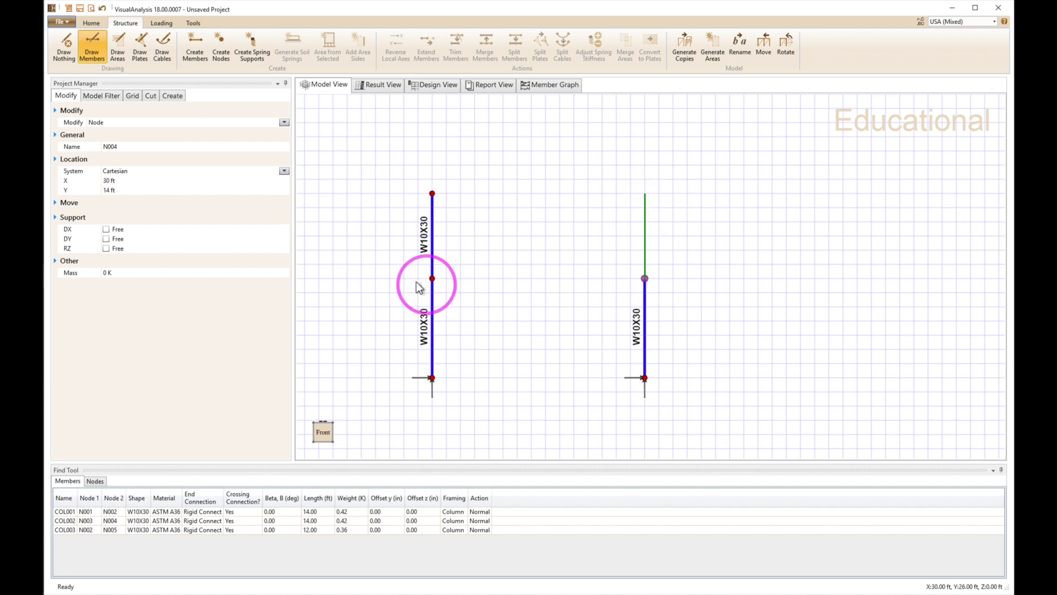
Draw 30 ft beams connecting the two column lines at the 14 ft and 26 ft levels.
click(432, 279)
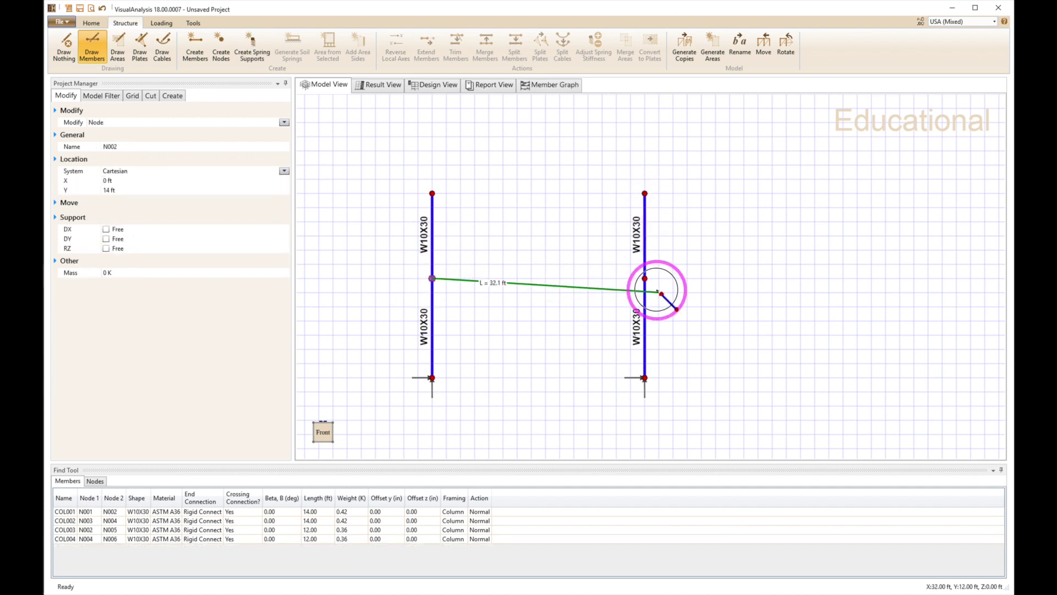
click(645, 279)
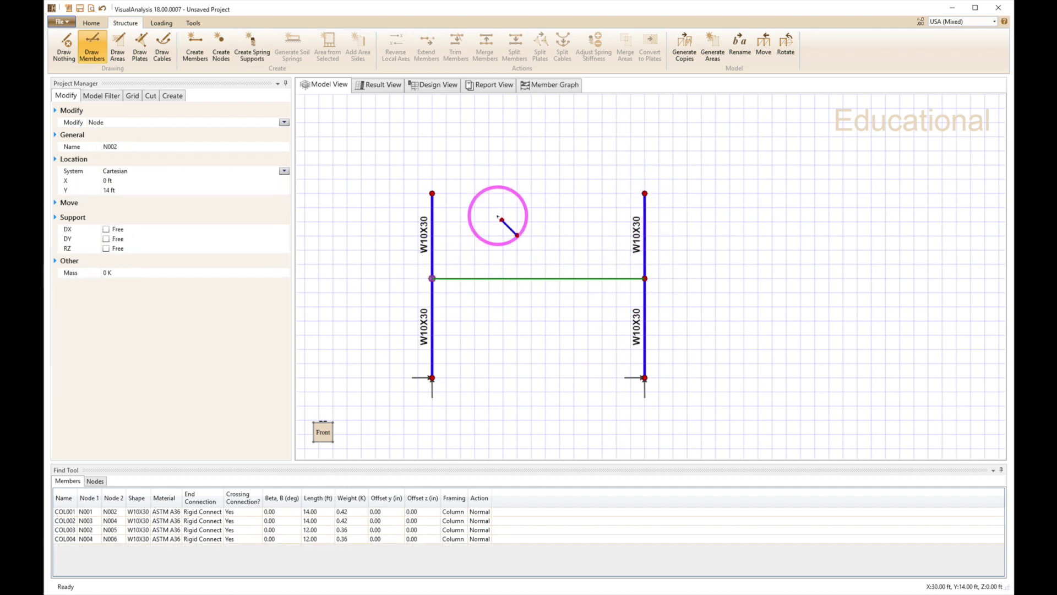
click(432, 194)
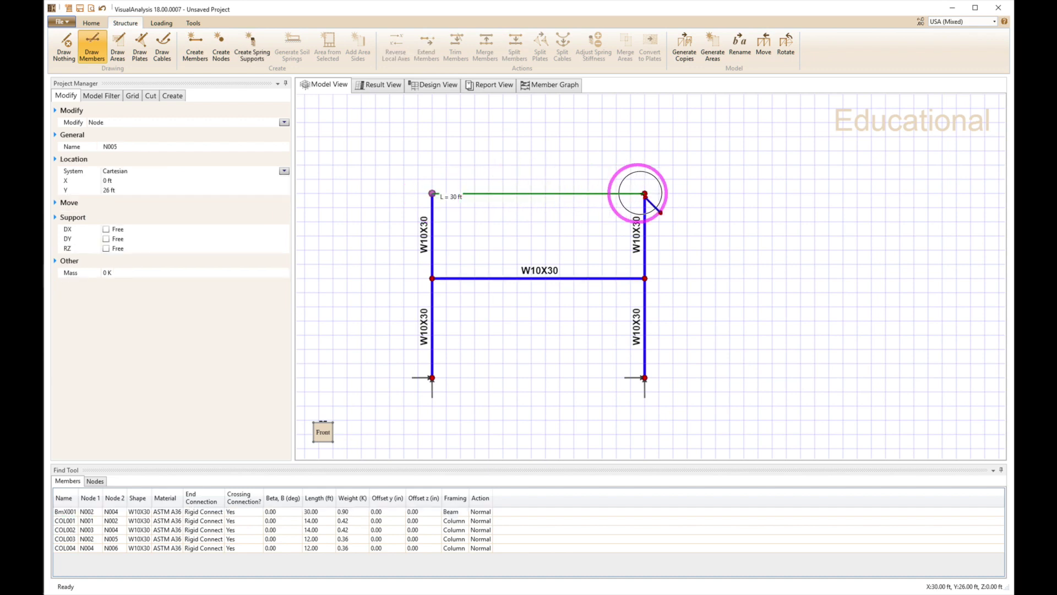
click(642, 195)
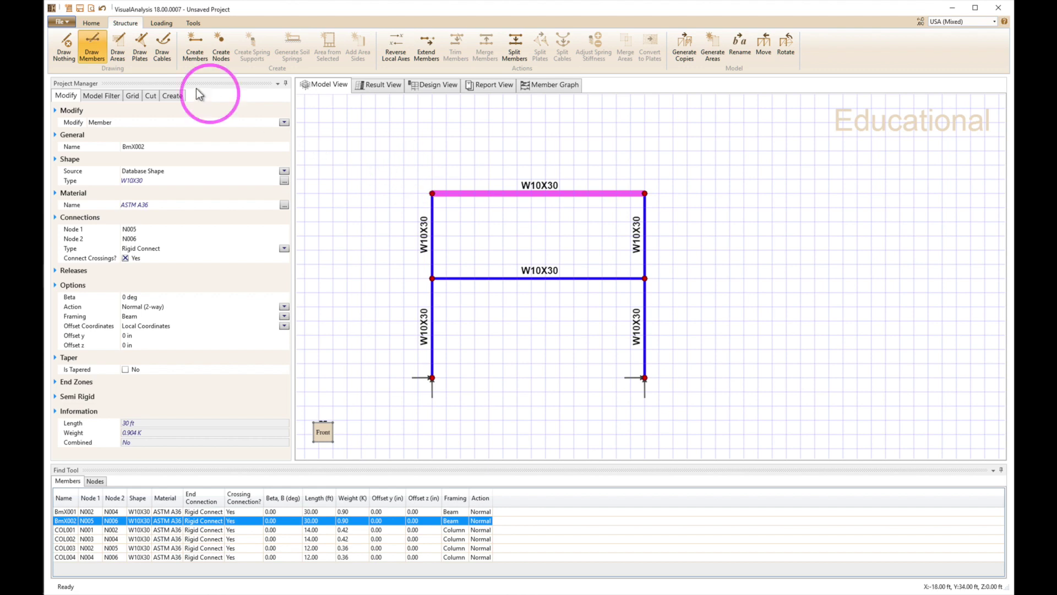
Save the project as Two Story Rigid Frame Demo.vap in the Frames folder, replacing the existing file.
click(65, 23)
click(113, 151)
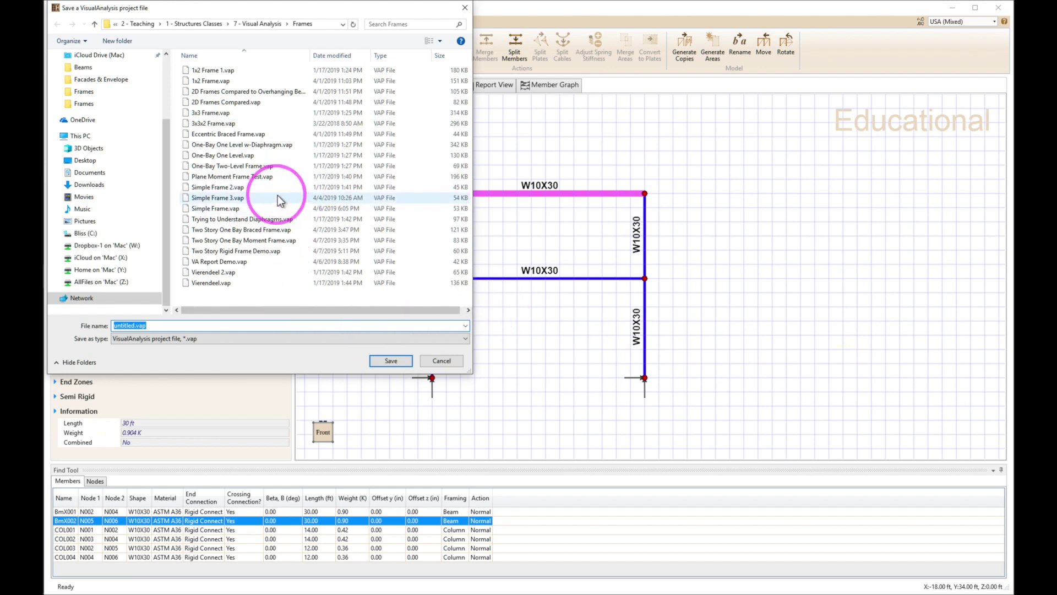
scroll(279, 197, right, 1)
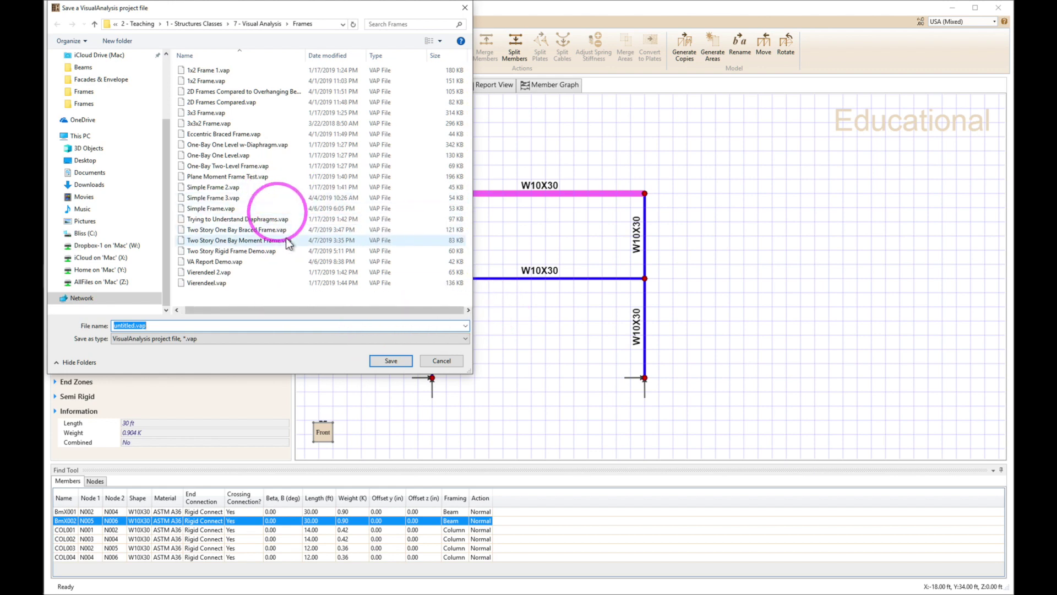
click(260, 254)
click(392, 364)
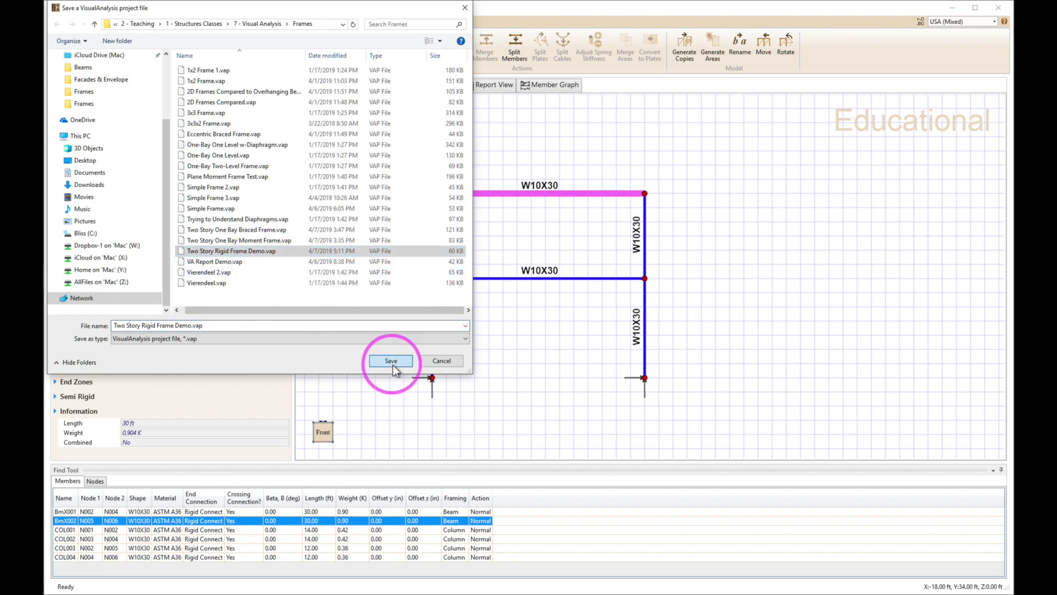
click(566, 340)
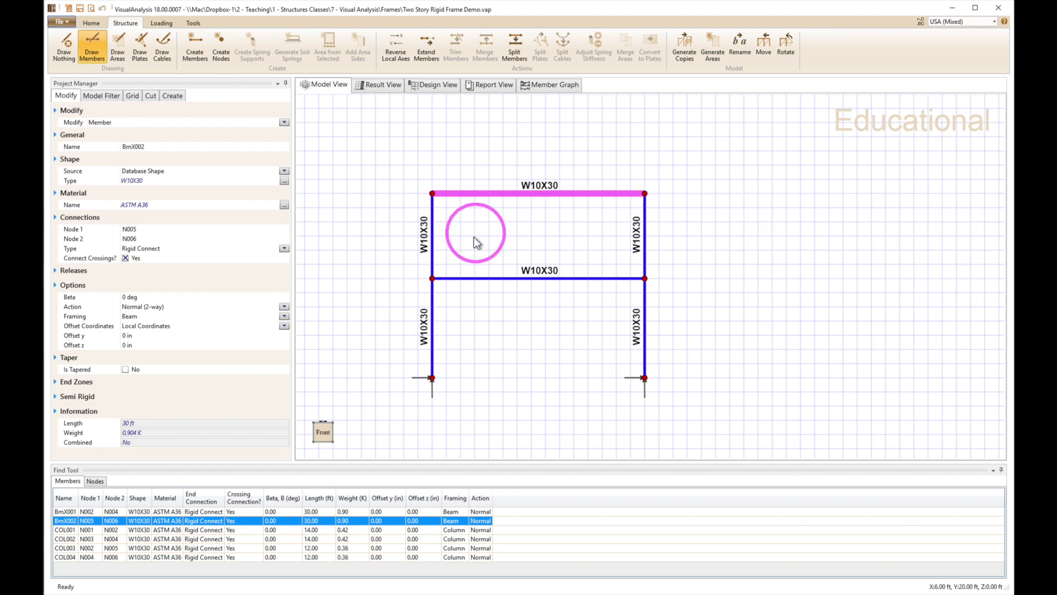
Rename the first-story column at X = 0 as Col (L1).
click(433, 328)
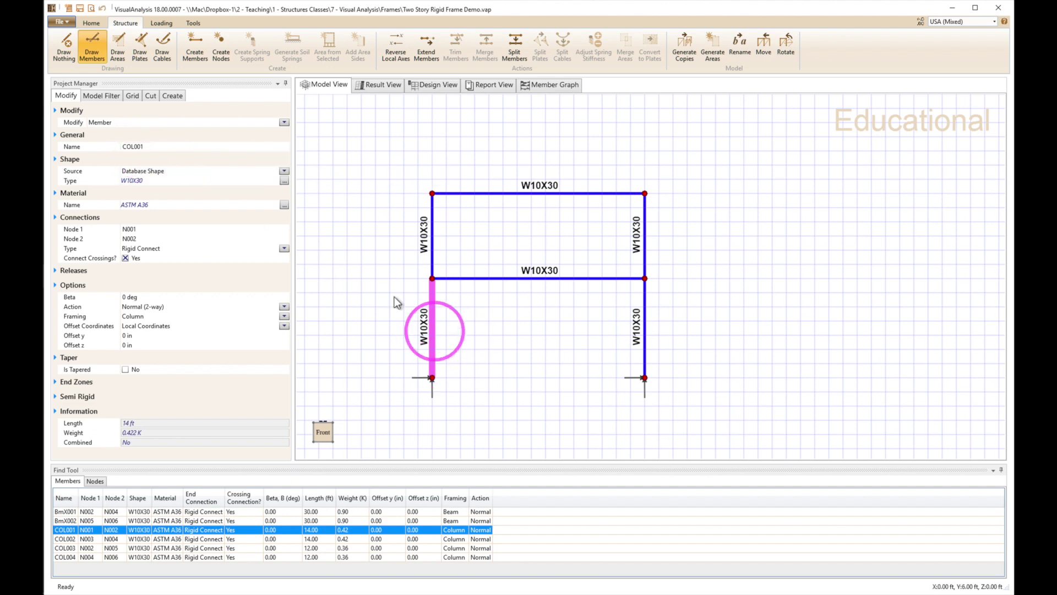
click(175, 147)
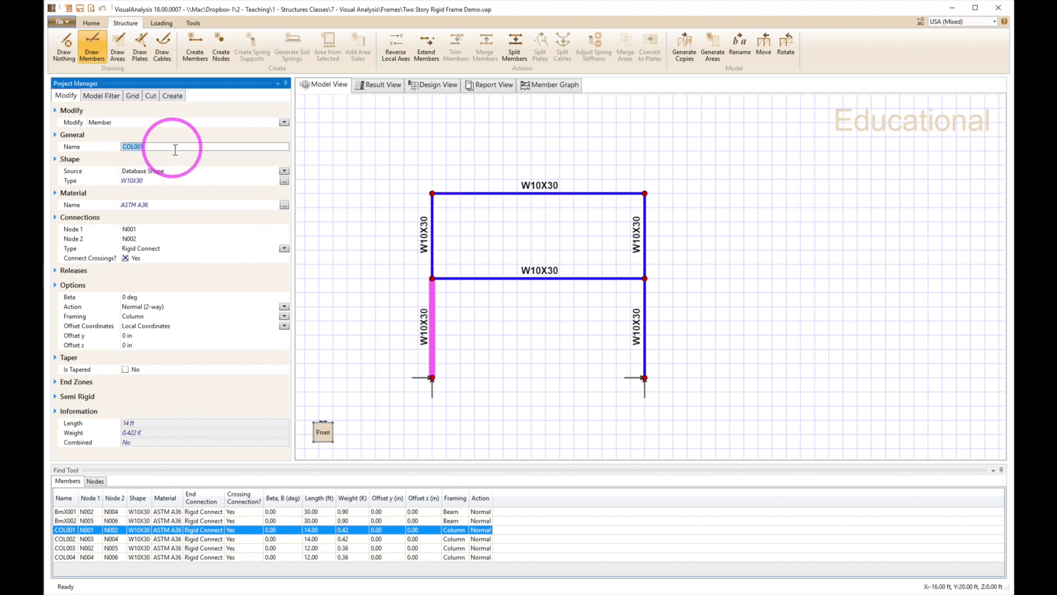
text(Xo)
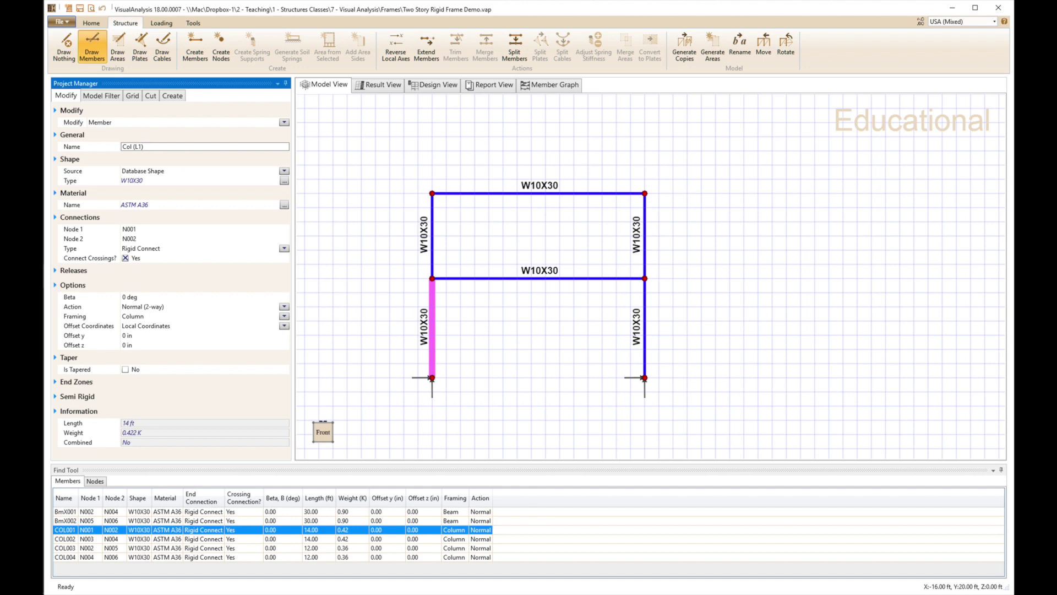
key(Return)
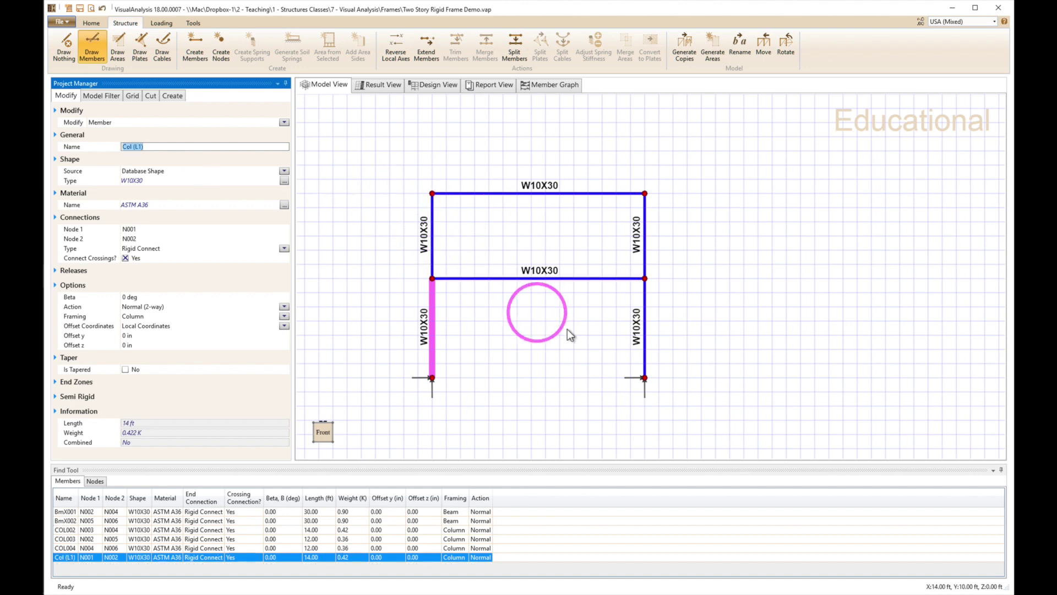
Rename the first-story column at X = 30 ft as Col (R1).
click(649, 338)
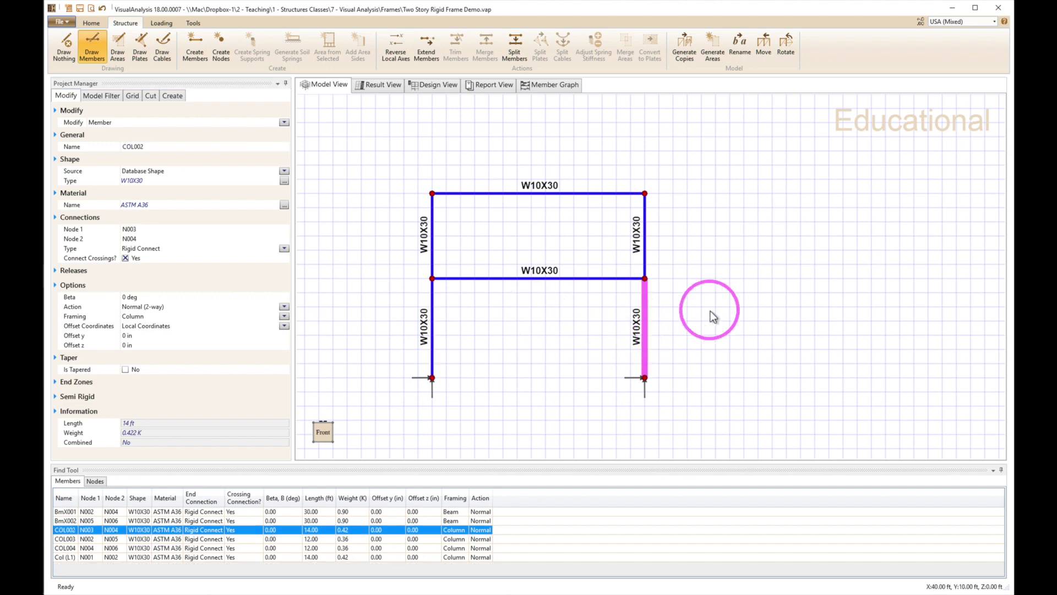
click(189, 146)
text(Col (R1))
Rename the second-story column at X = 0 as Col (L2).
click(428, 249)
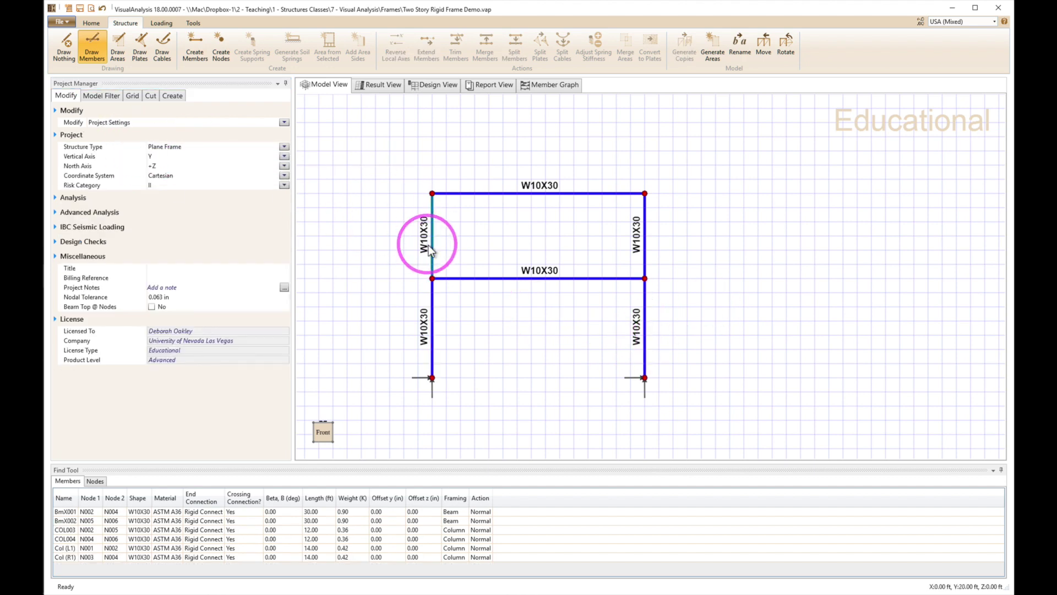
click(429, 243)
click(142, 146)
text(Col (L2))
Rename the second-story column at X = 30 ft as Col (R2).
click(645, 228)
key(ctrl+c)
key(super)
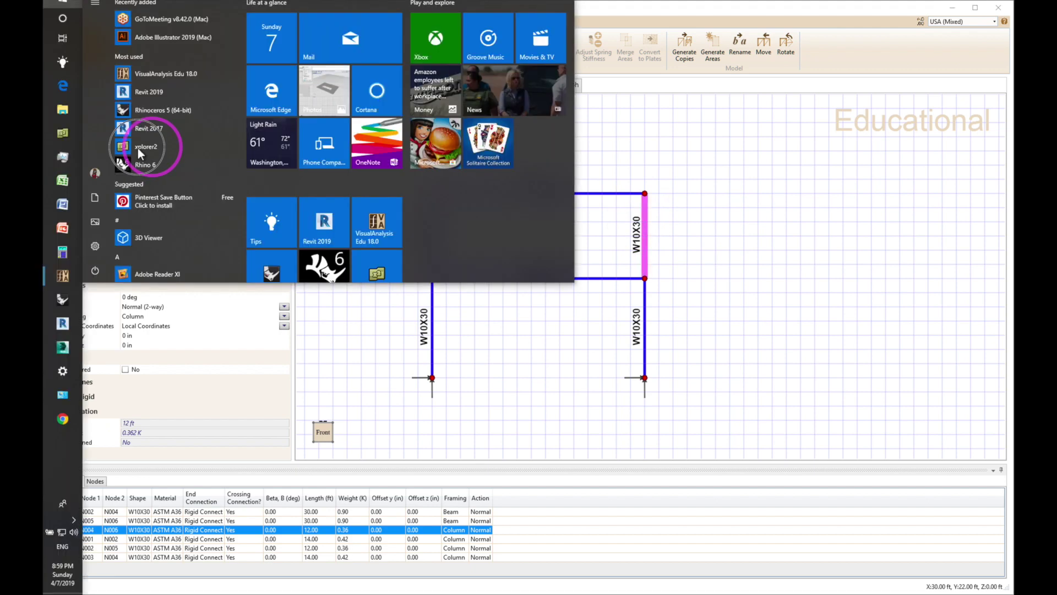
click(138, 147)
click(153, 147)
key(ctrl+v)
click(139, 146)
key(BackSpace)
text(R)
Rename the beam at the 26 ft level as Beam (Roof).
click(522, 199)
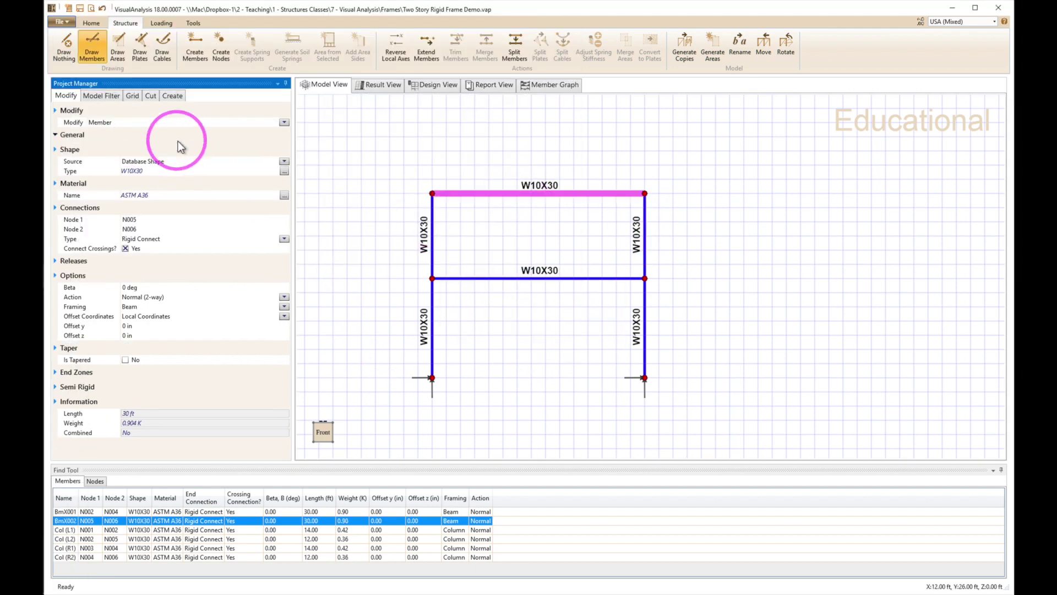
click(168, 147)
text(Beam (Roof))
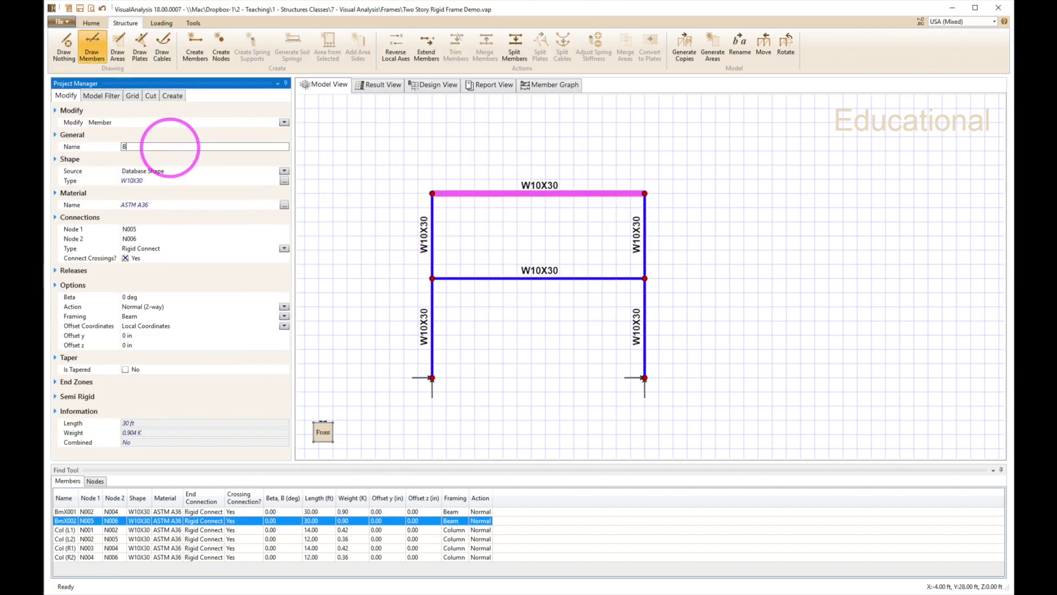
Rename the beam at the 14 ft level as Beam (2nd) and save the project.
click(541, 282)
click(166, 147)
text(Beam (2nd))
key(Return)
click(371, 152)
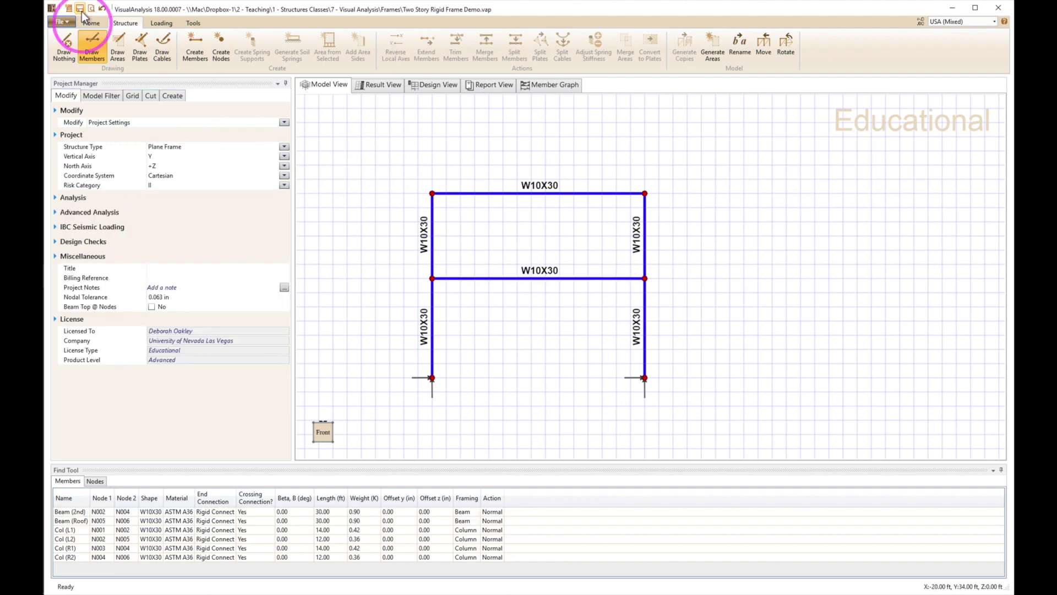
click(80, 9)
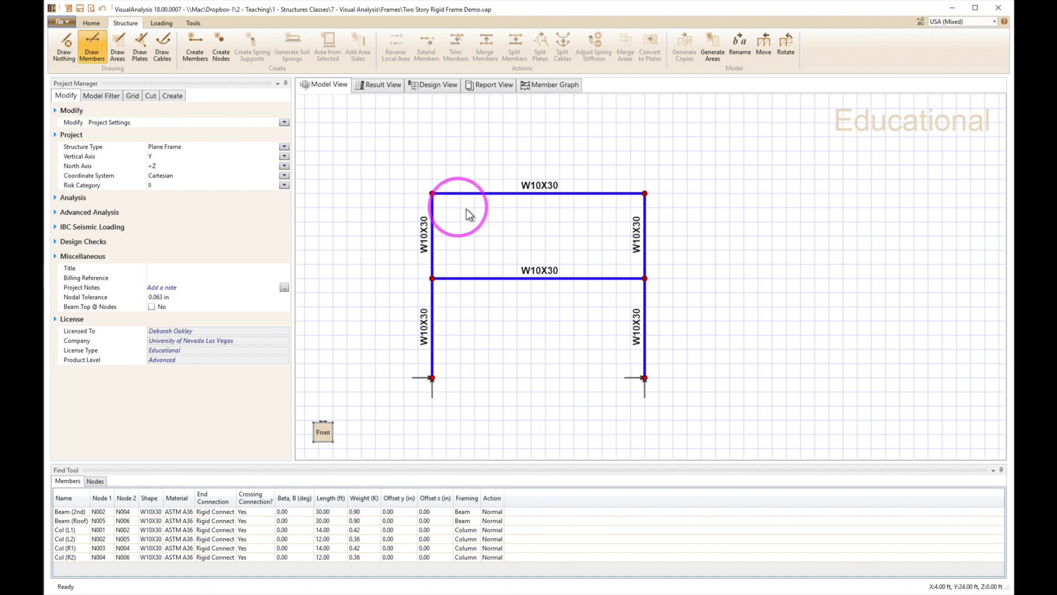
Display the member names alongside the shape labels in the model view.
click(108, 96)
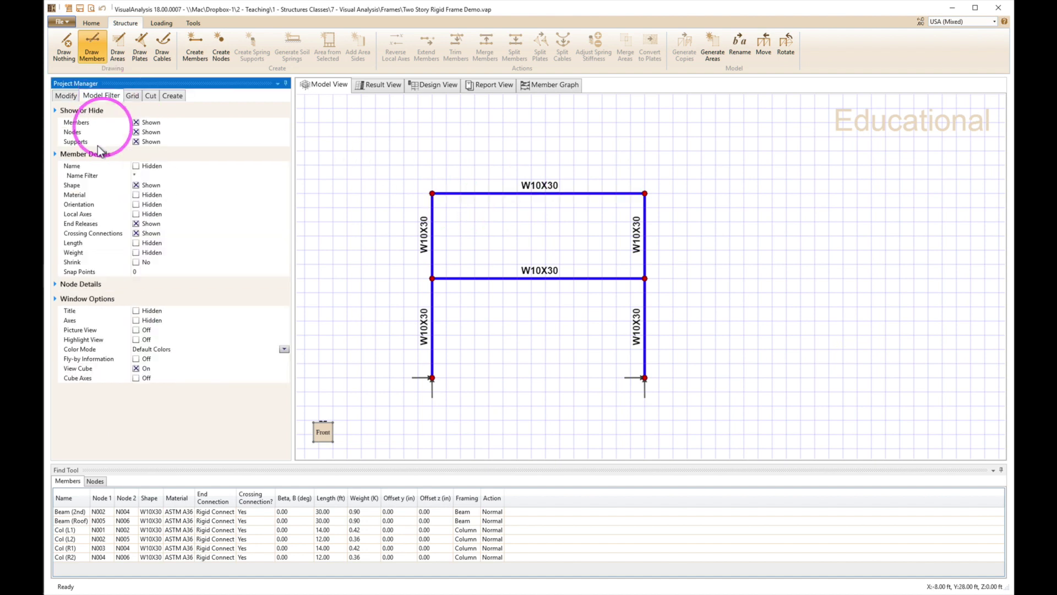
click(137, 167)
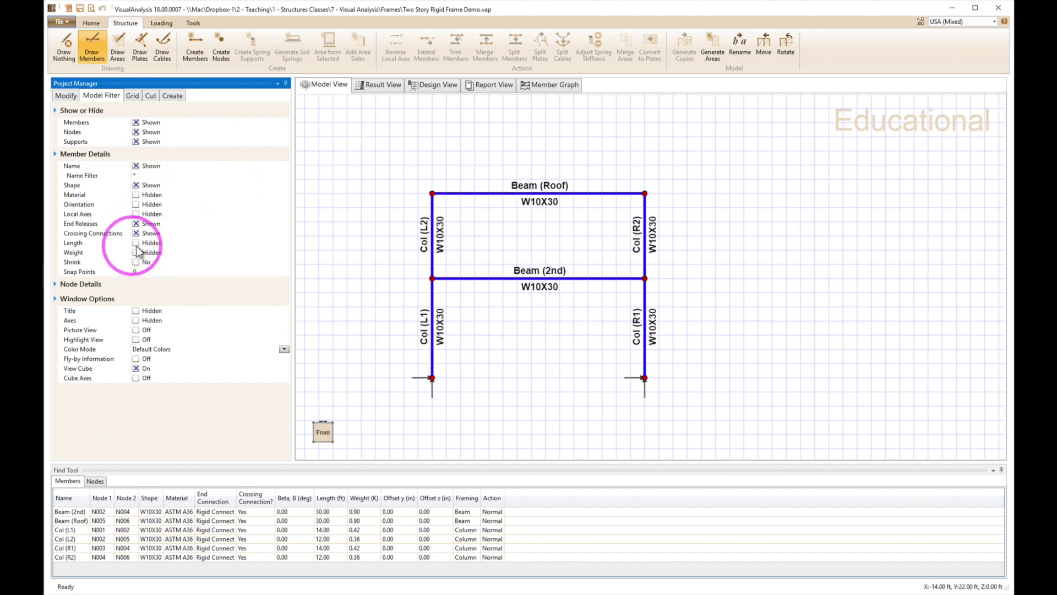
Display the member lengths on the frame to check them, and hide them again.
click(136, 244)
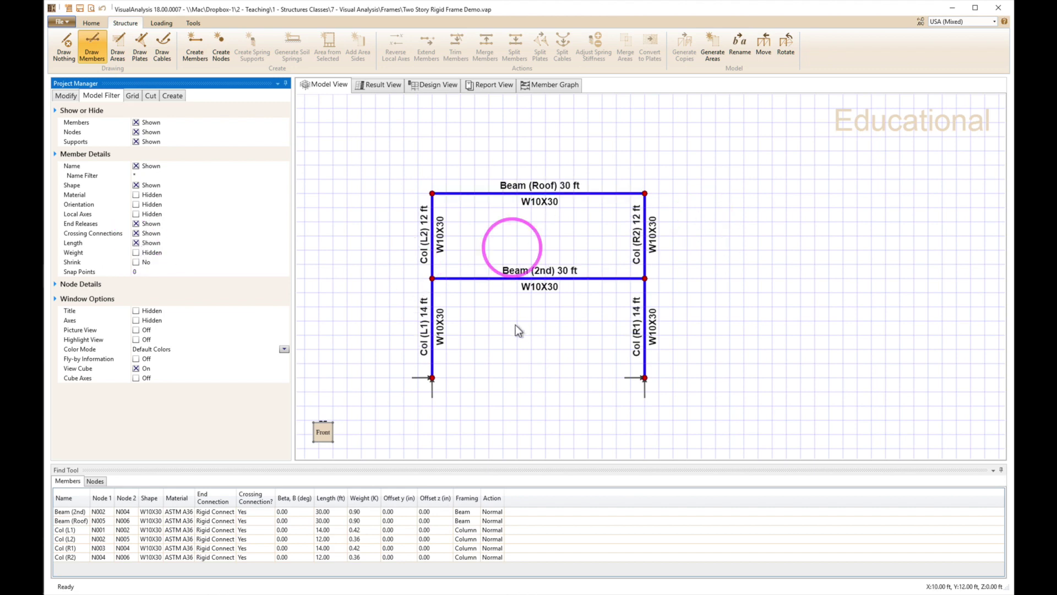
scroll(489, 289, up, 1)
scroll(490, 292, up, 1)
middle_drag(489, 292, 526, 283)
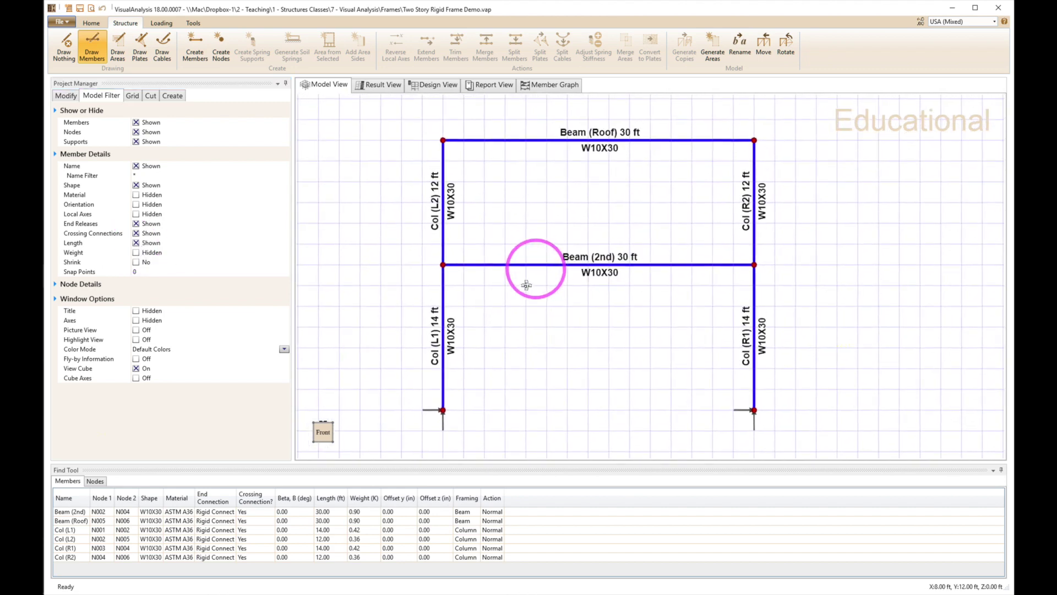
click(136, 243)
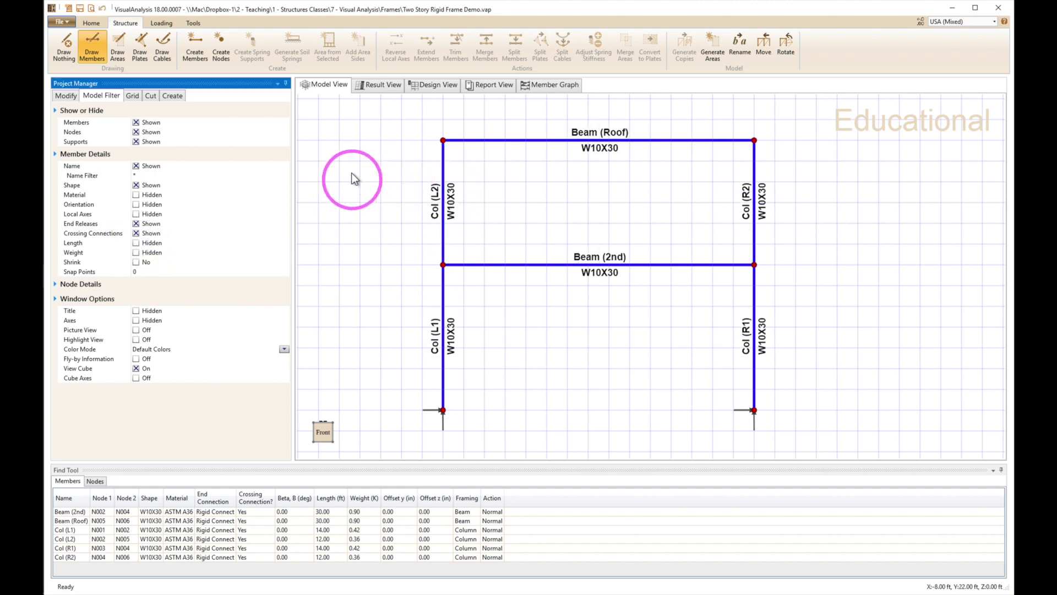
Remove the ASCE 7-16 LRFD building code combinations from the project's load combinations.
click(159, 25)
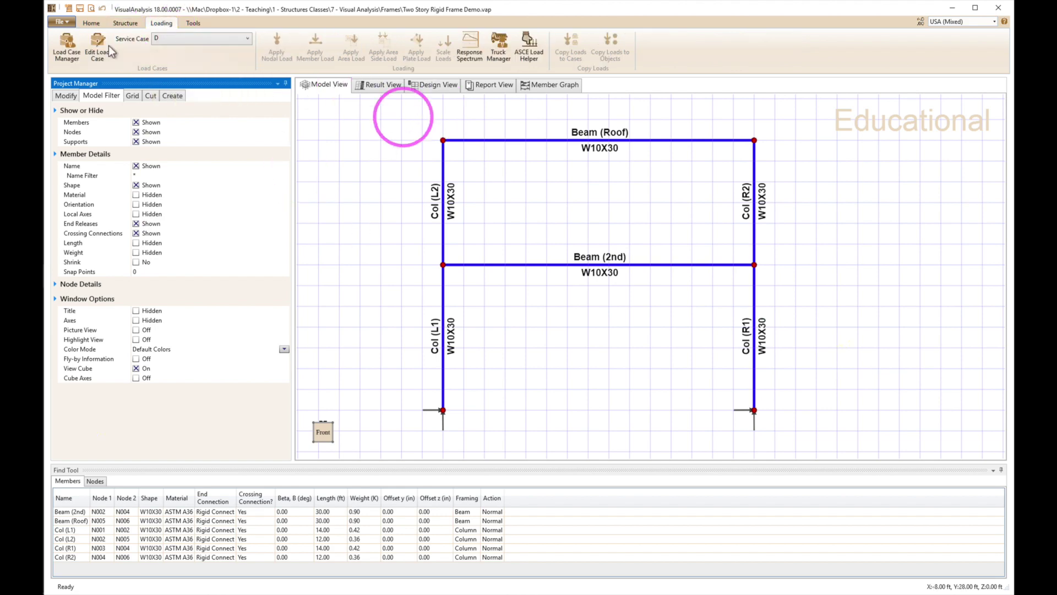
click(66, 45)
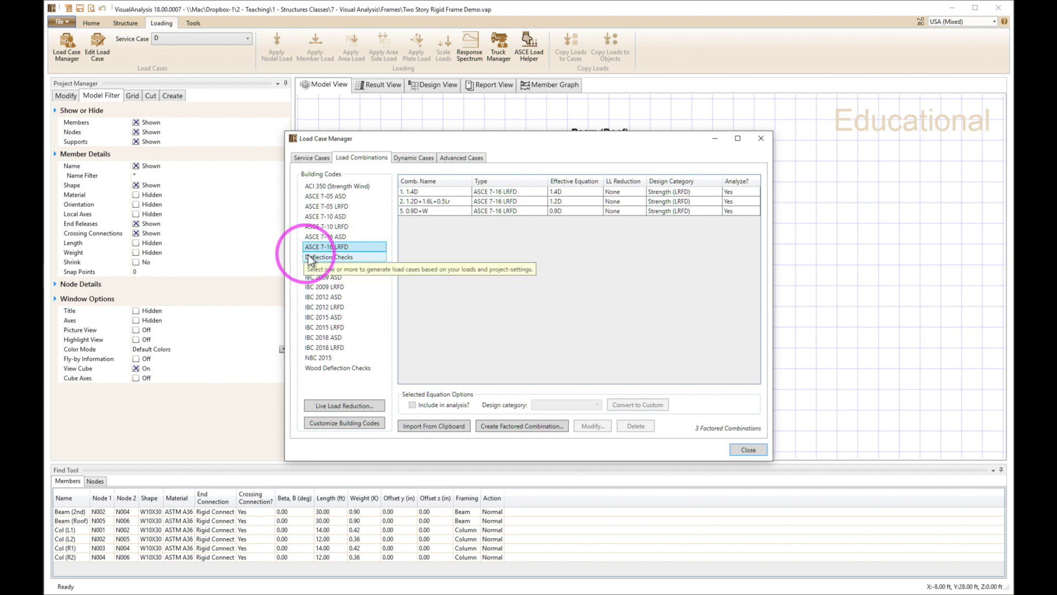
click(342, 247)
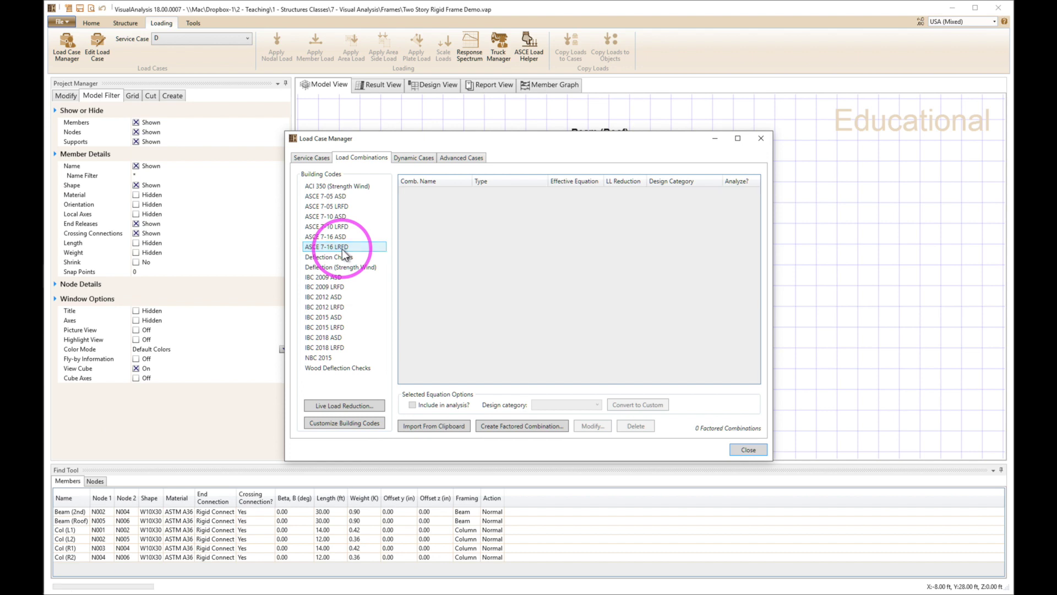
Exclude the dead load service case D from the analysis.
click(311, 157)
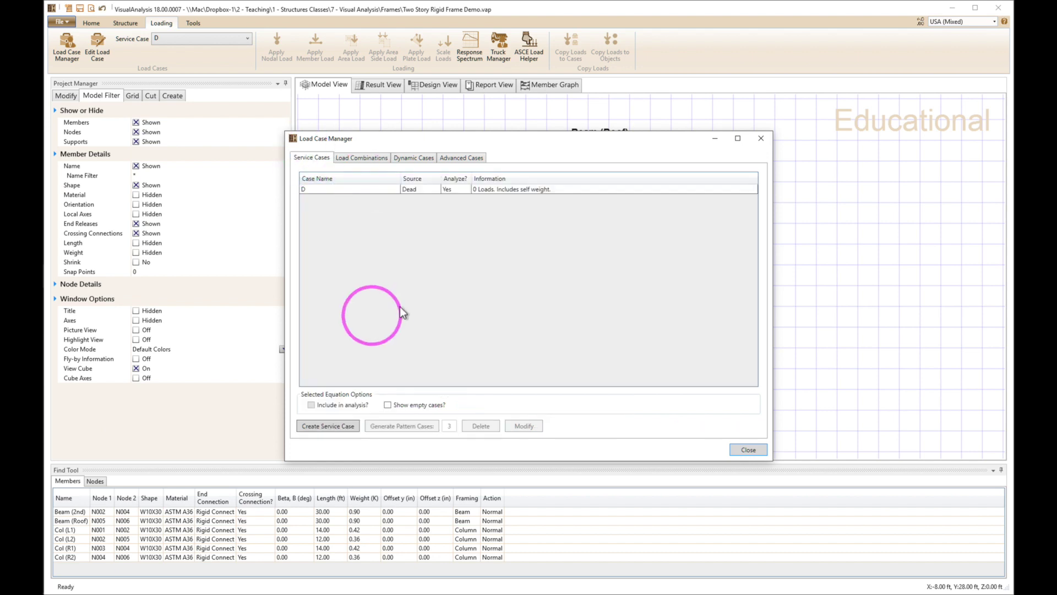
click(362, 192)
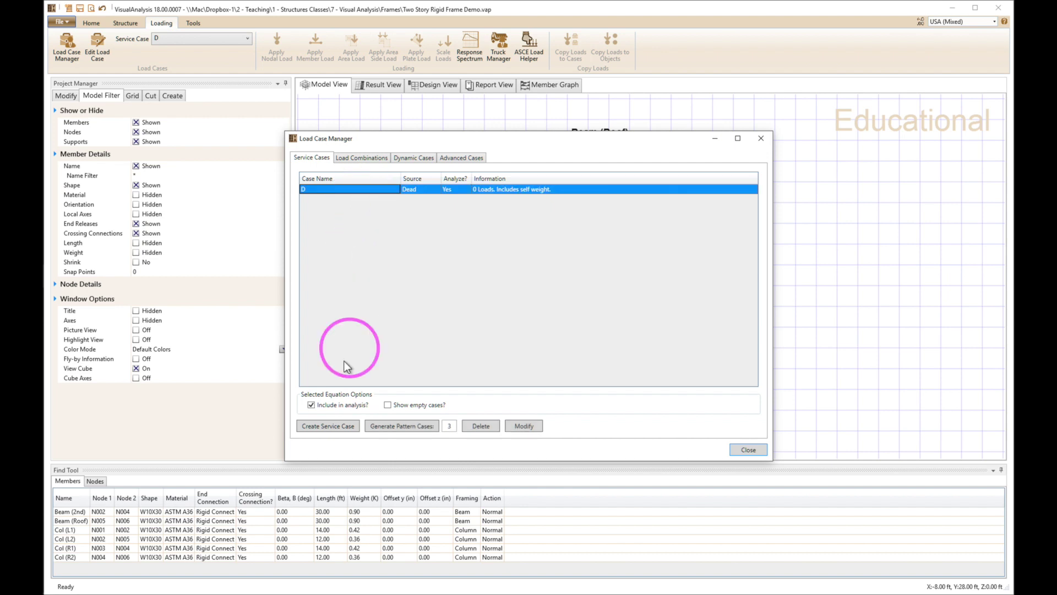
click(311, 405)
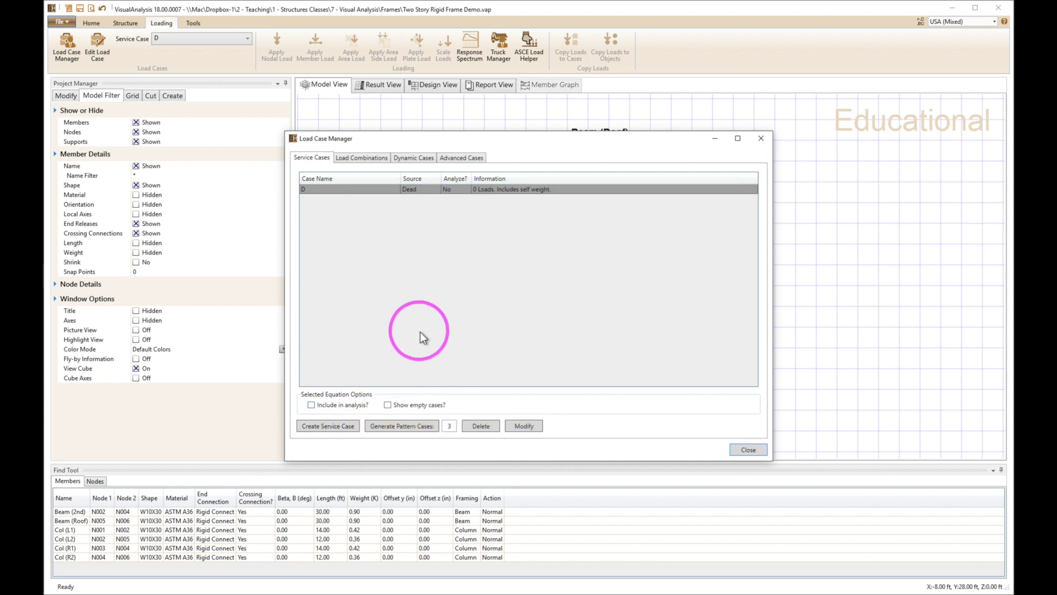
Create a service case named Gravity with Live as the load source and no self weight.
click(335, 427)
click(594, 264)
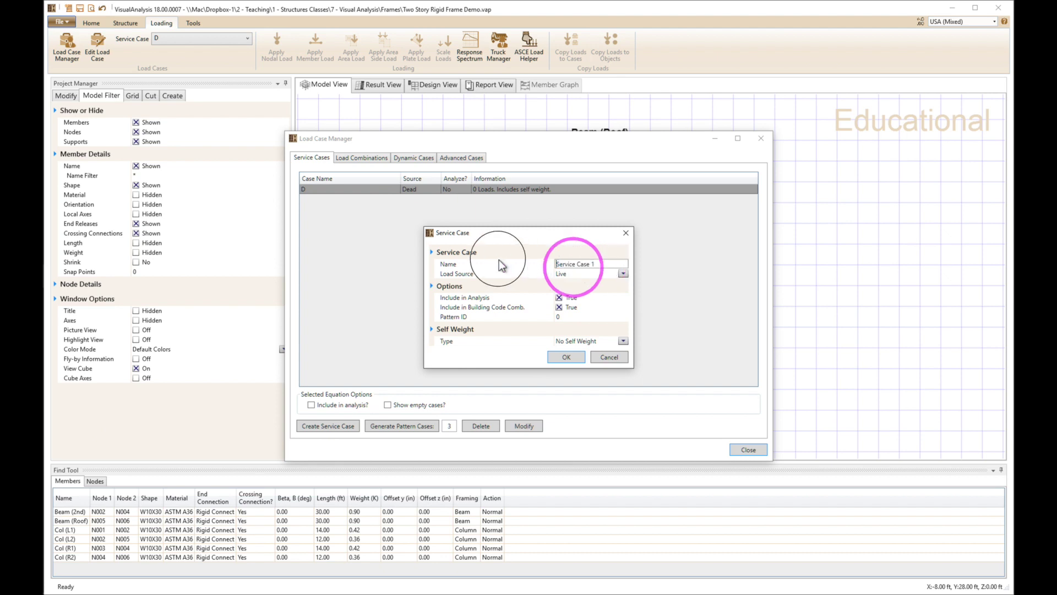
text(Gre)
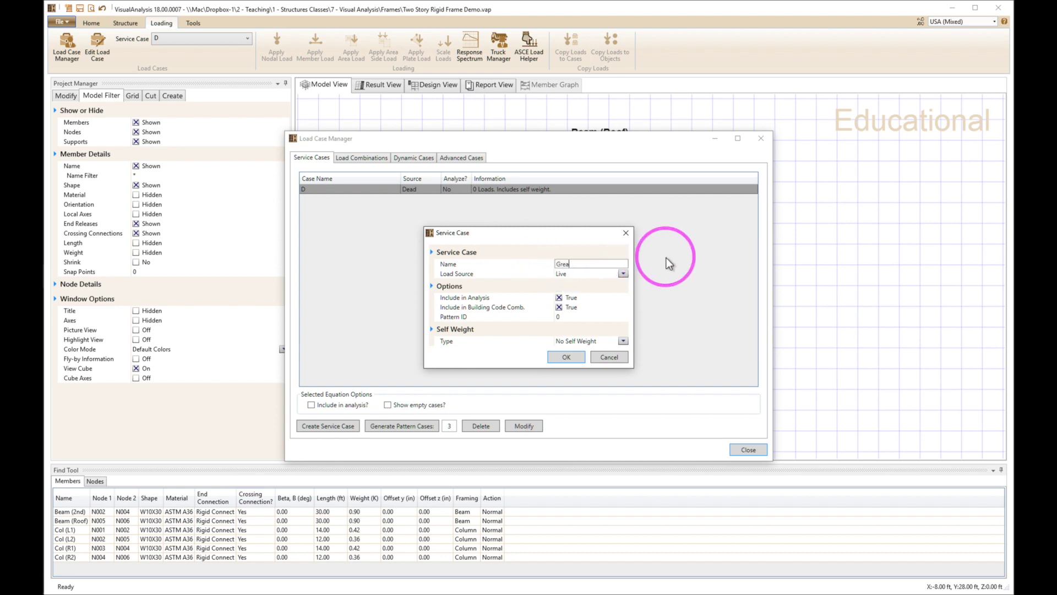
key(BackSpace)
text(avity)
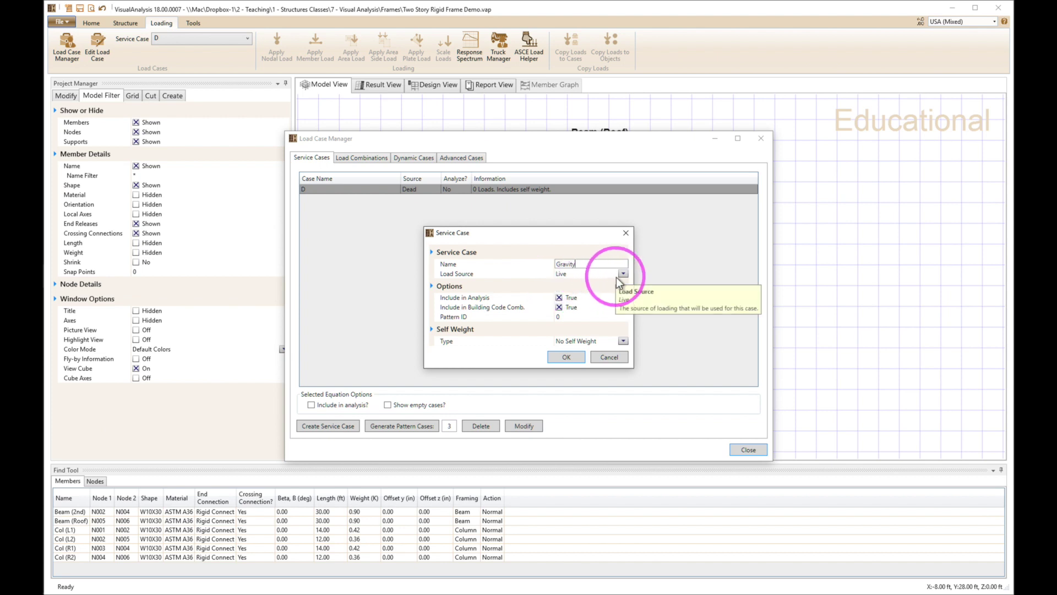
click(567, 358)
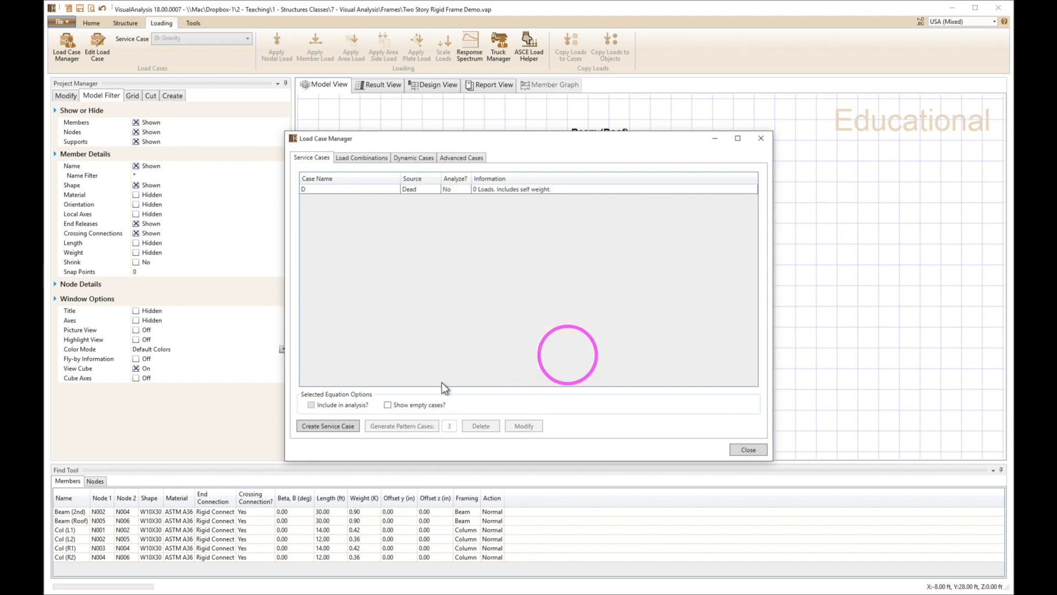
Create a service case named Wind with Live as the load source and no self weight.
click(328, 426)
click(608, 264)
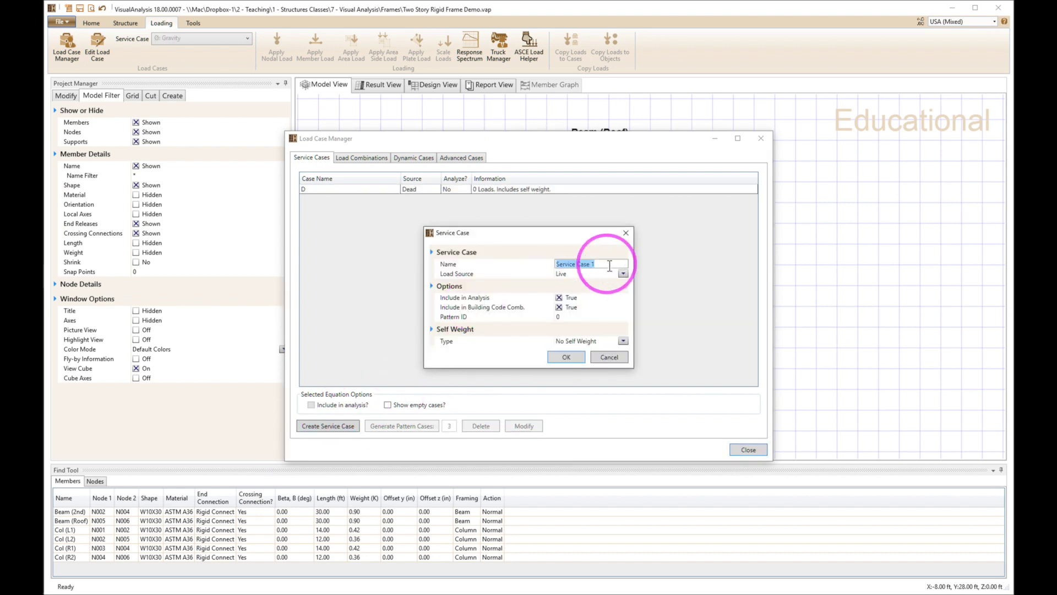
text(Wind)
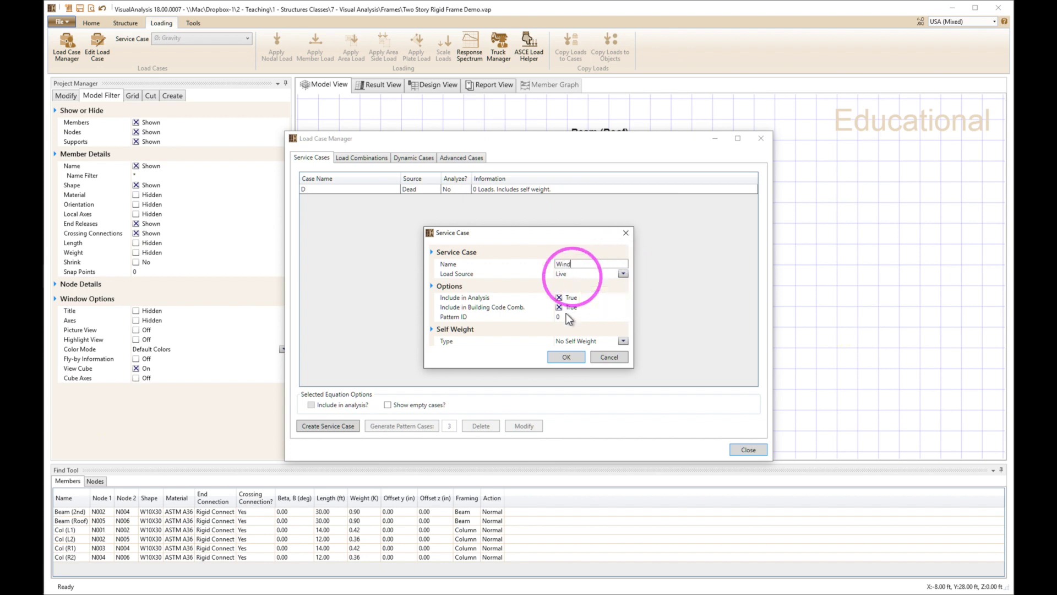
double_click(623, 287)
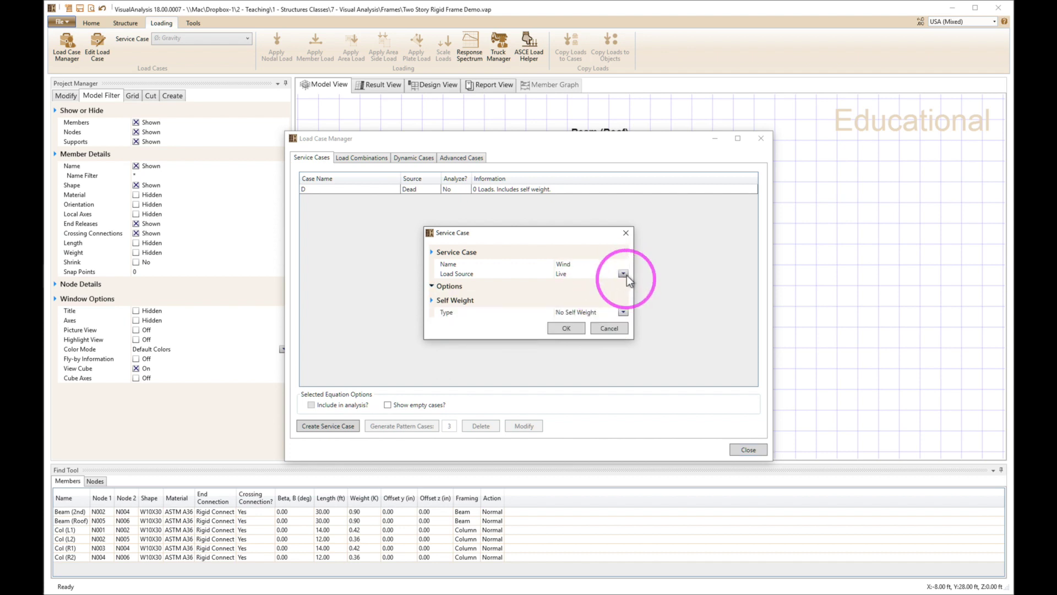
click(623, 273)
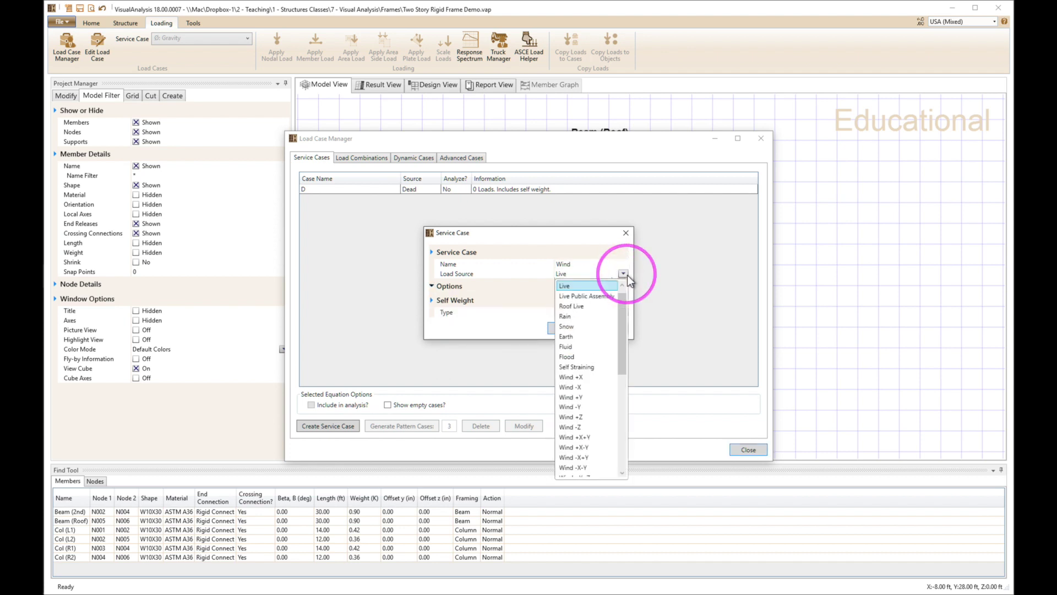
click(536, 240)
click(566, 328)
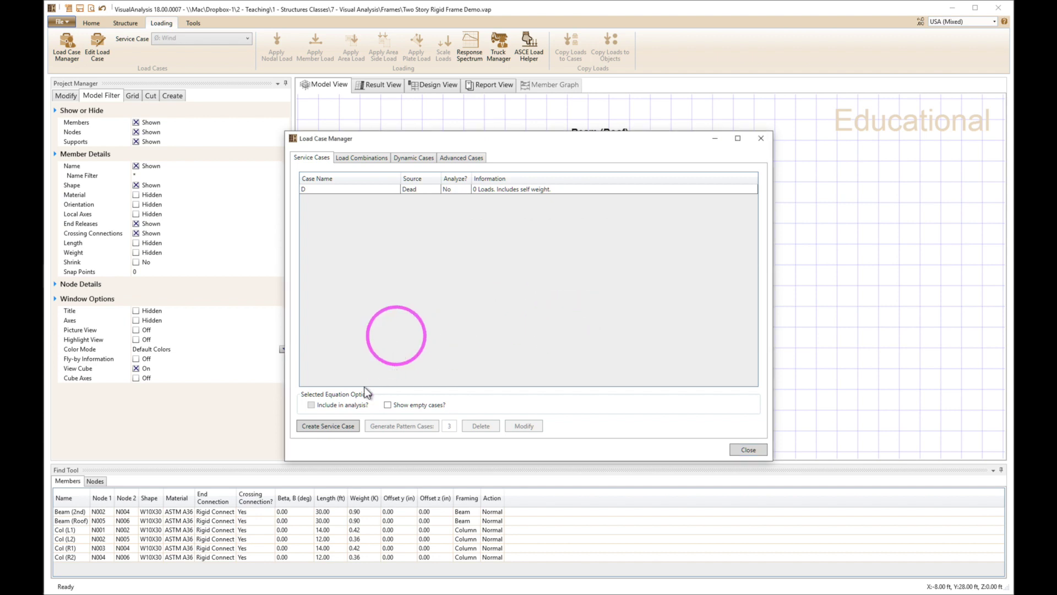
List the empty service cases and exclude the new Wind case from the analysis.
click(387, 406)
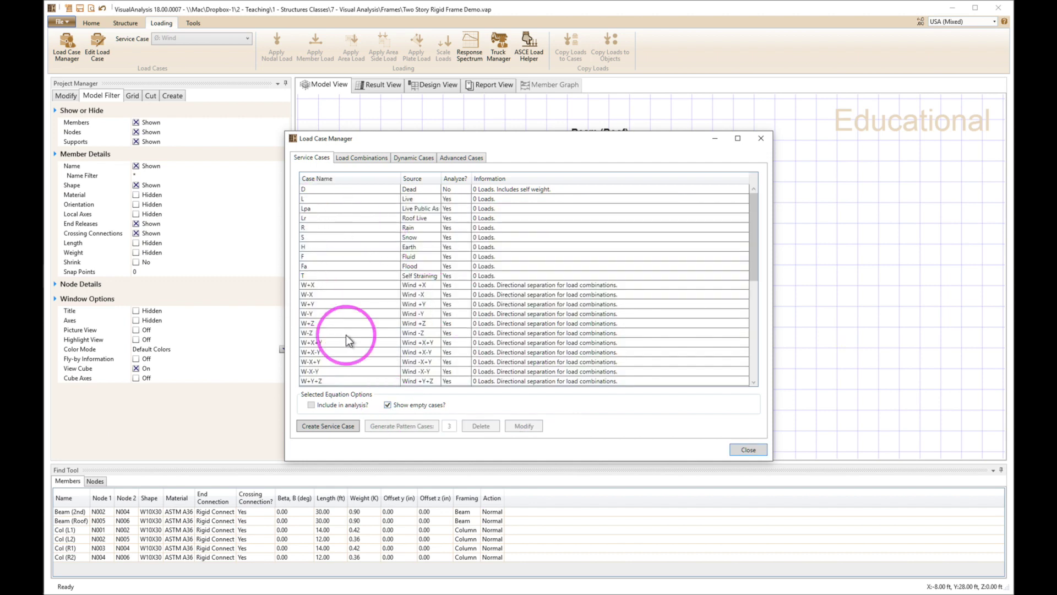
scroll(346, 335, down, 8)
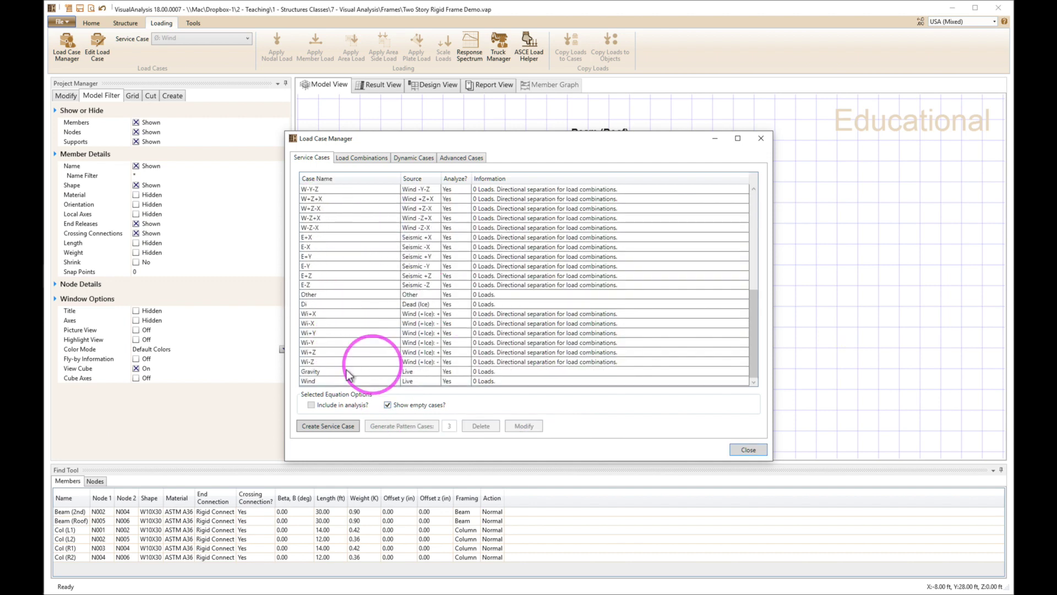
click(347, 372)
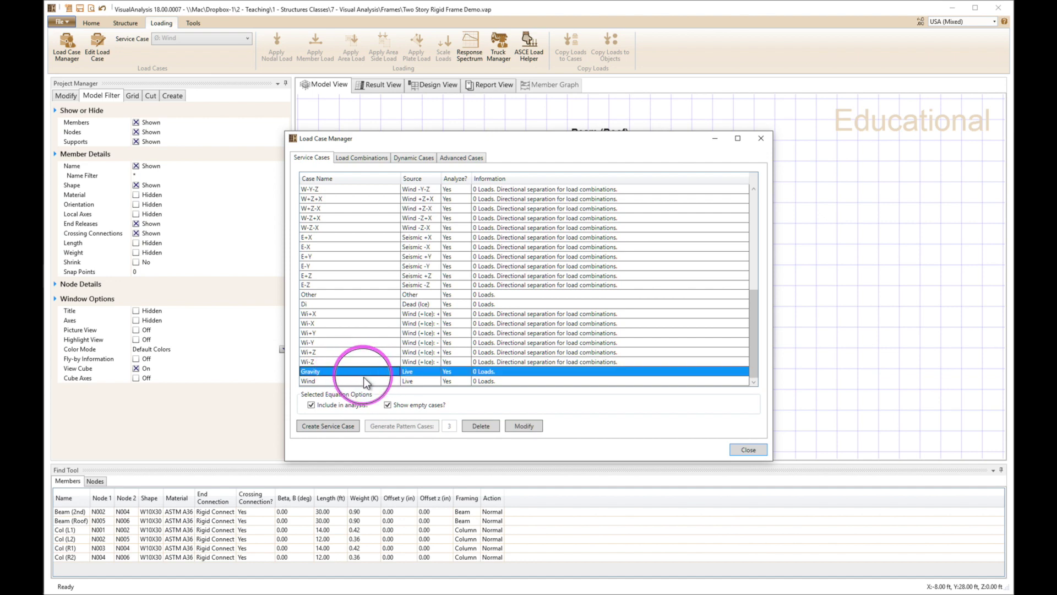
click(363, 381)
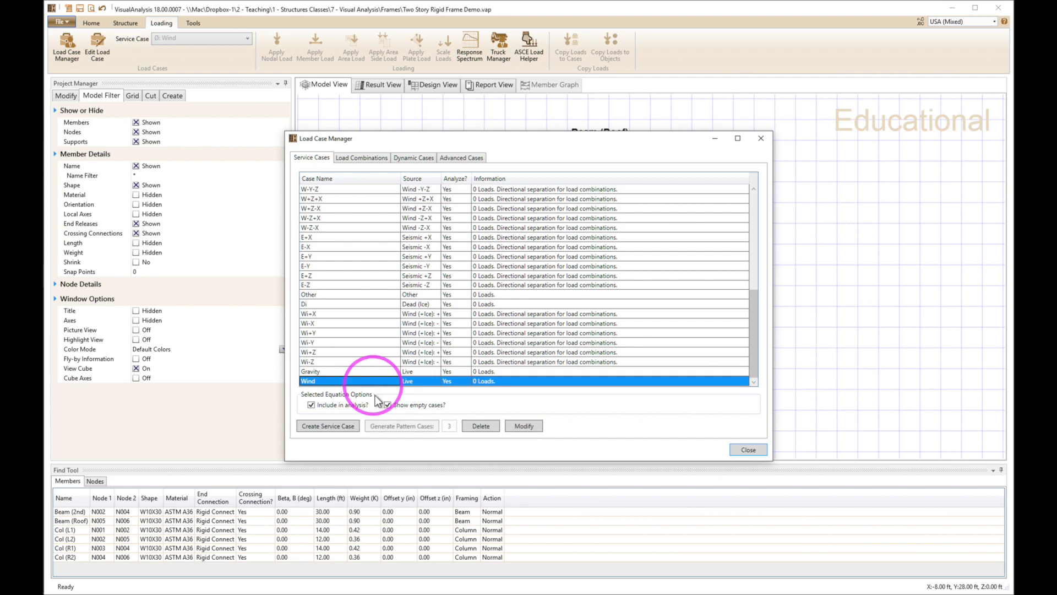
click(312, 406)
click(312, 406)
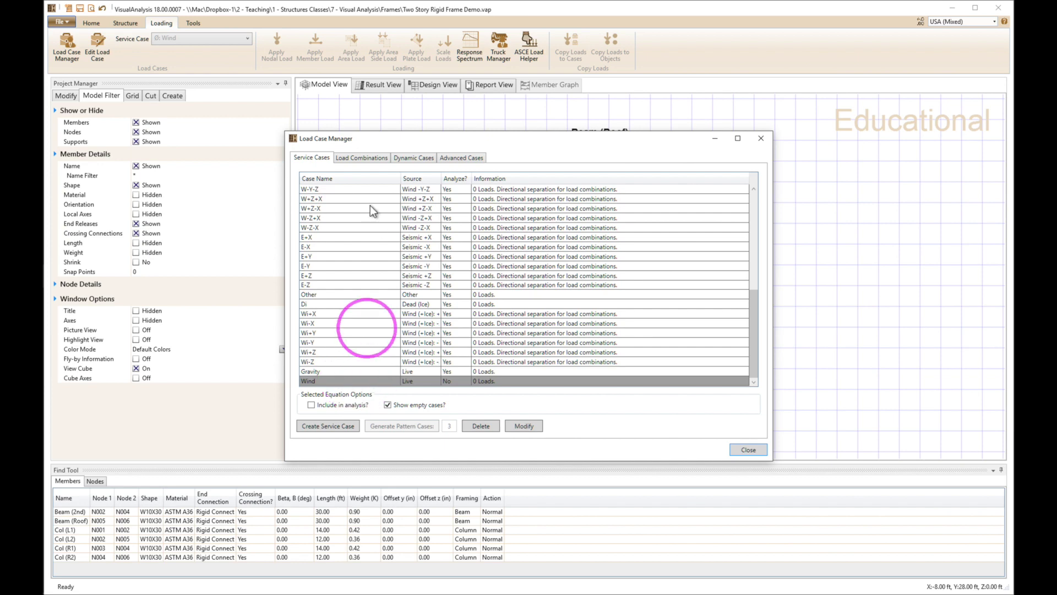
Create a custom factored combination named Gravity + Wind with a factor of 1 on both the Gravity and Wind cases.
click(372, 160)
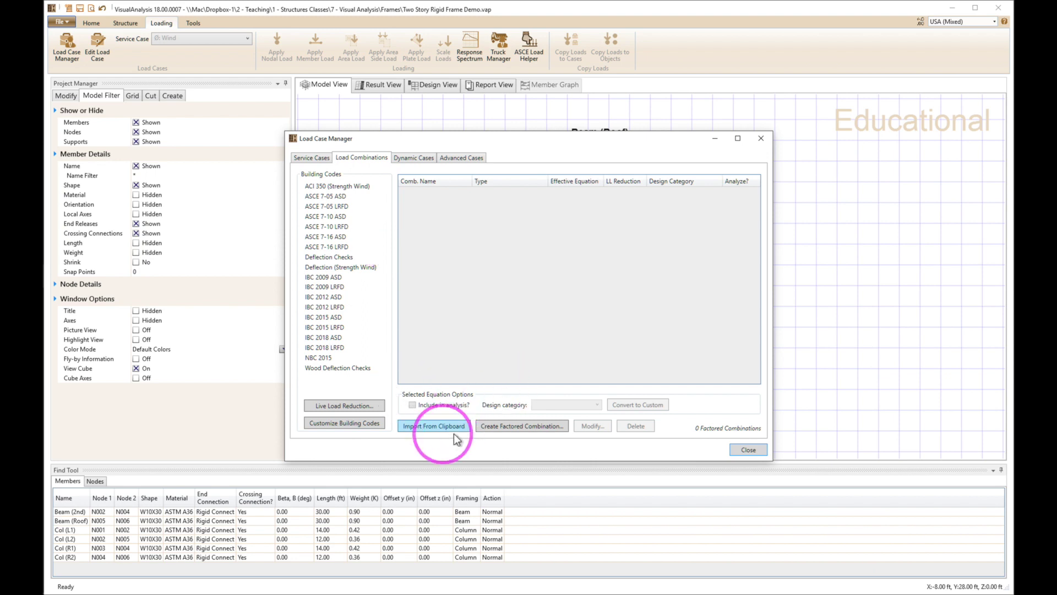
click(510, 426)
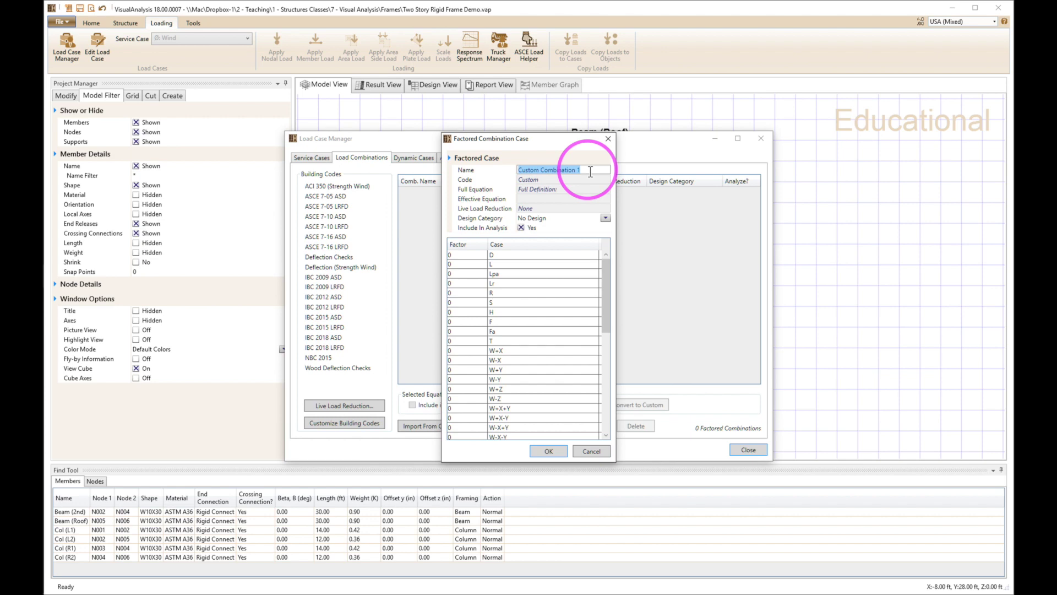
text(Gravity + Wind)
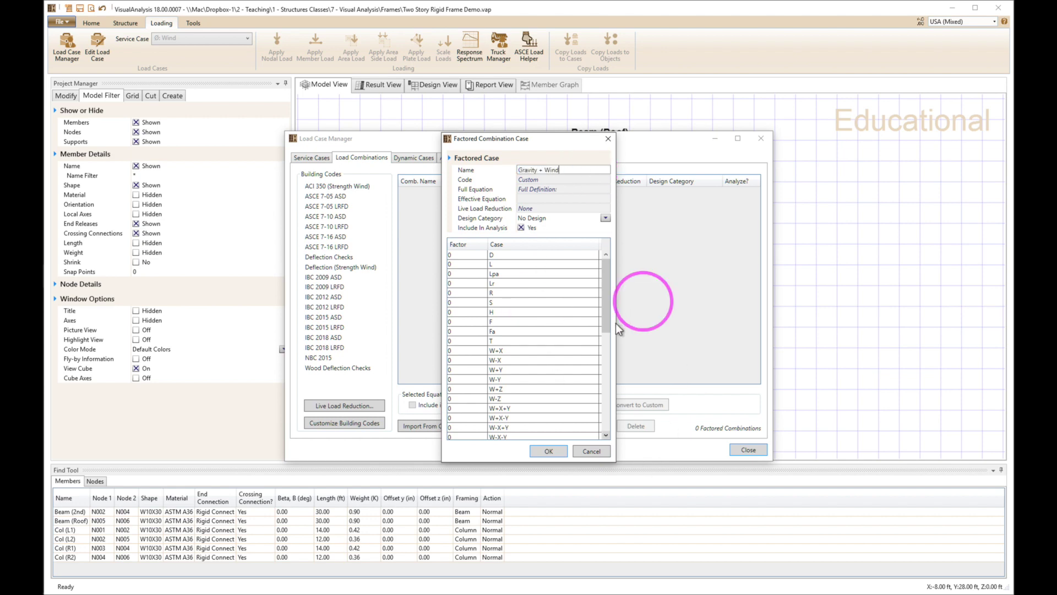
scroll(581, 424, down, 5)
click(463, 419)
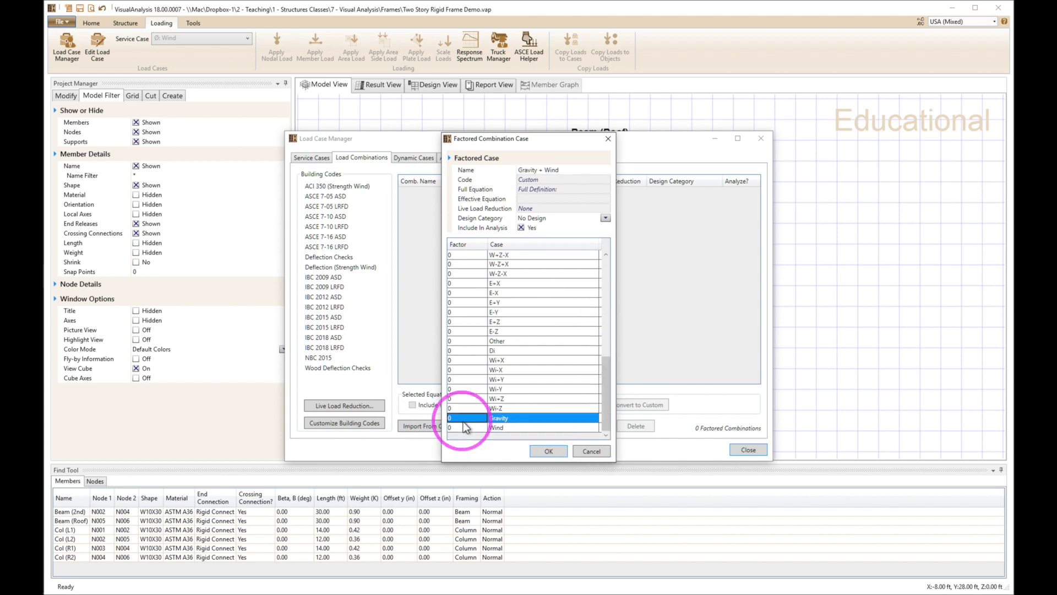
text(1)
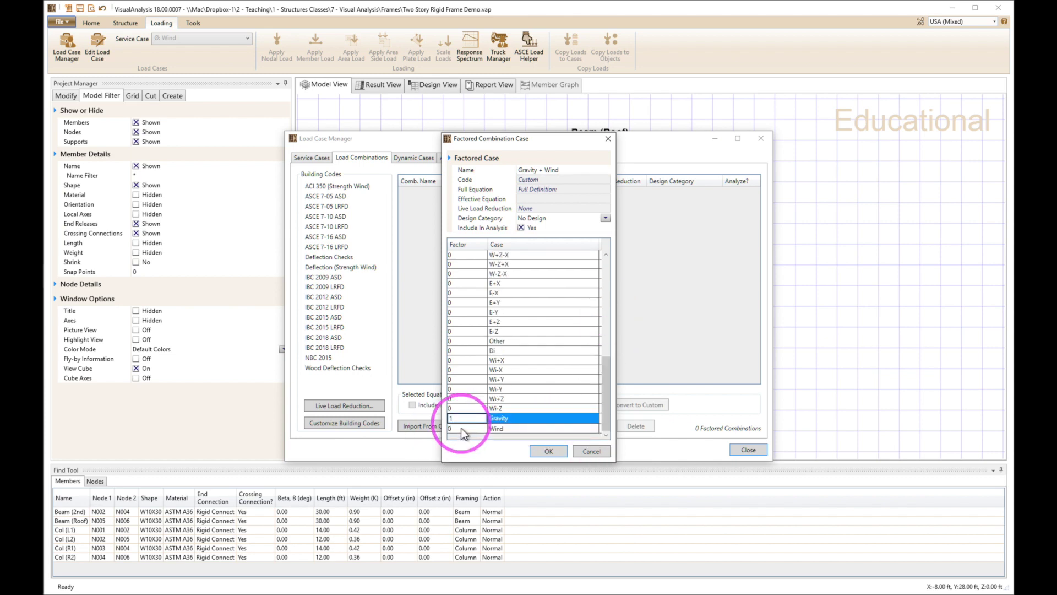
click(464, 430)
text(1)
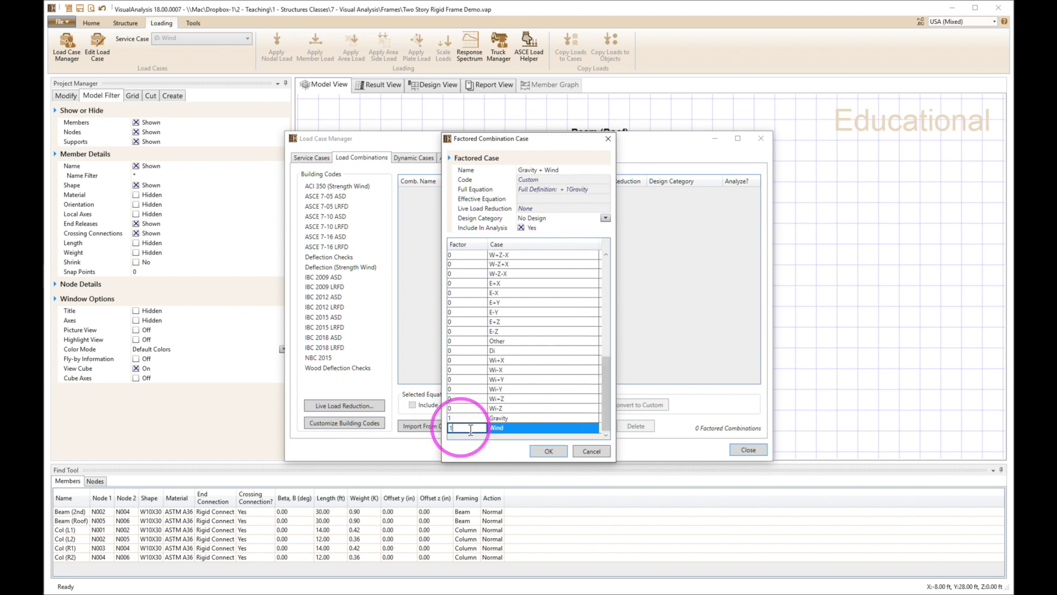
click(540, 451)
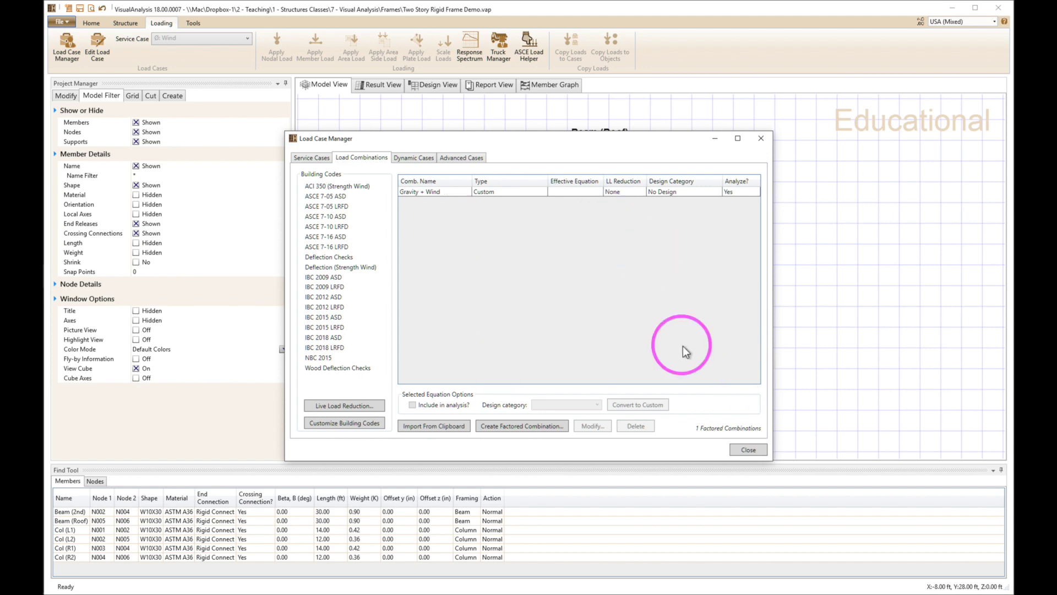
click(748, 450)
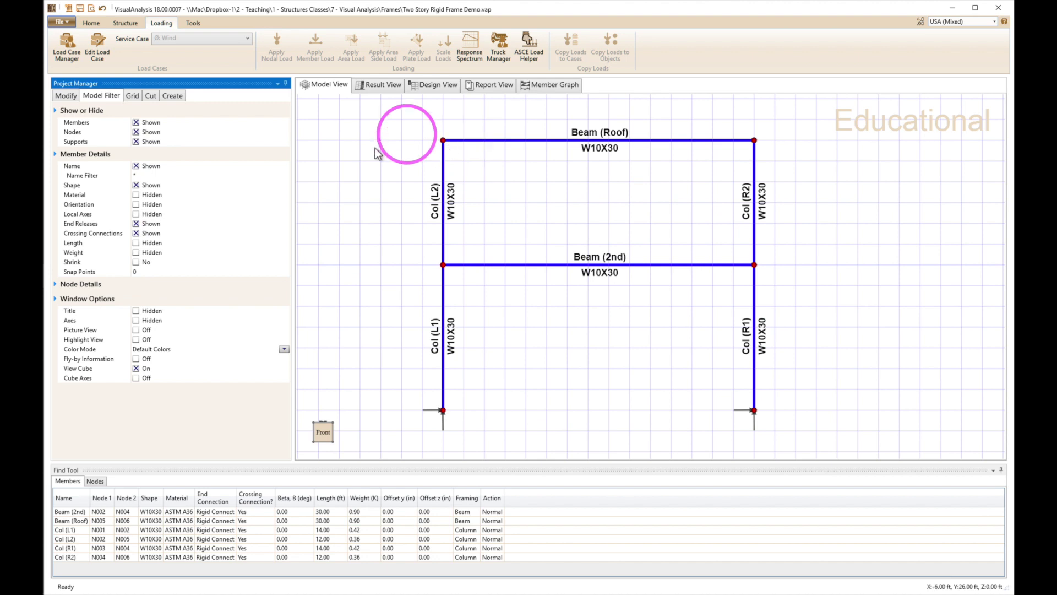
Make Gravity the active service case and apply a full-span uniform Y-direction load of -0.25 K/ft to Beam (Roof).
click(237, 42)
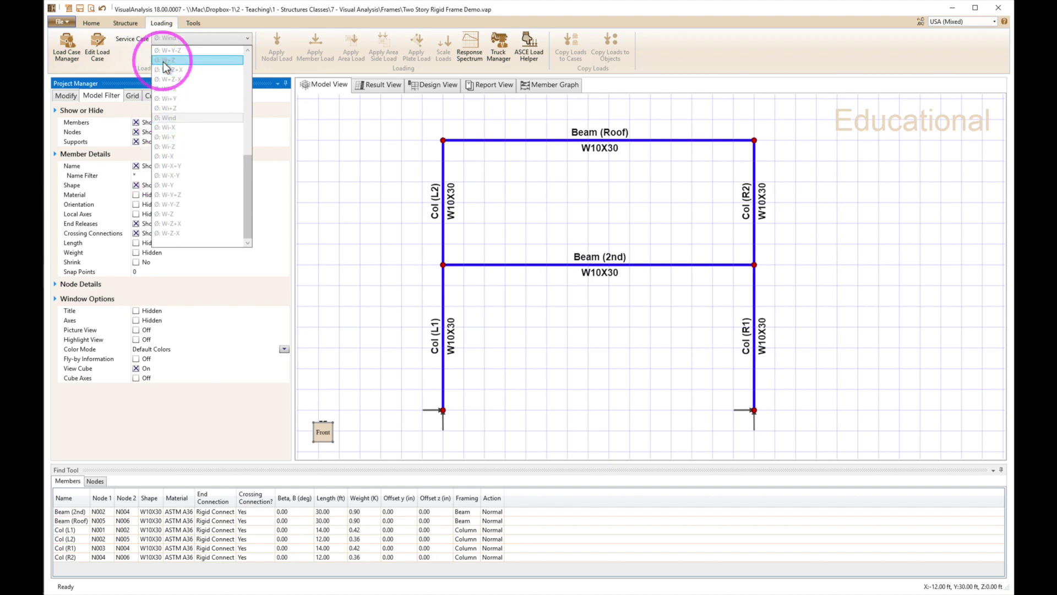
drag(247, 177, 250, 99)
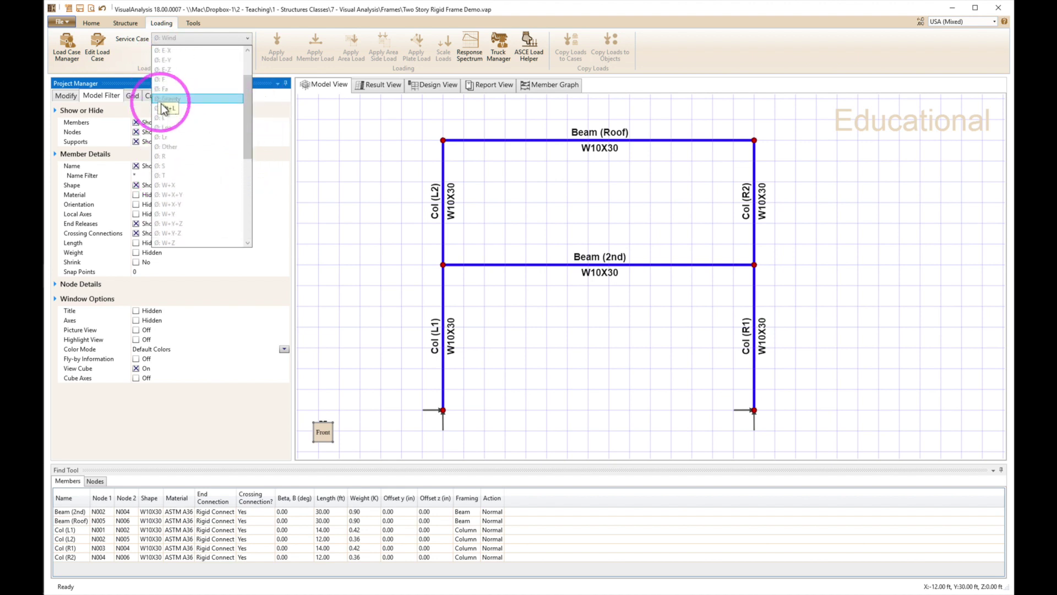
click(165, 99)
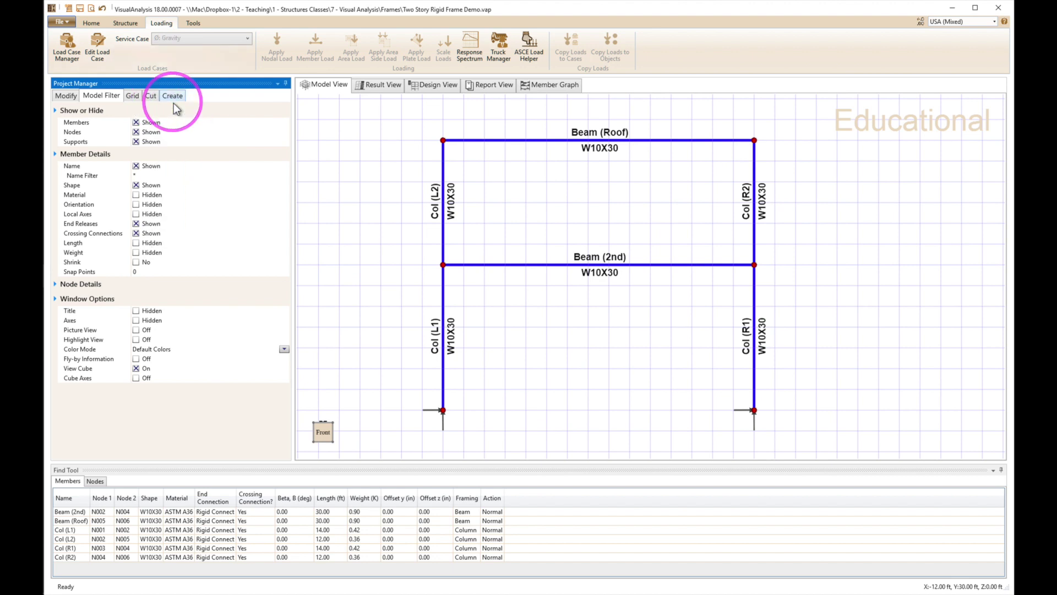
click(586, 150)
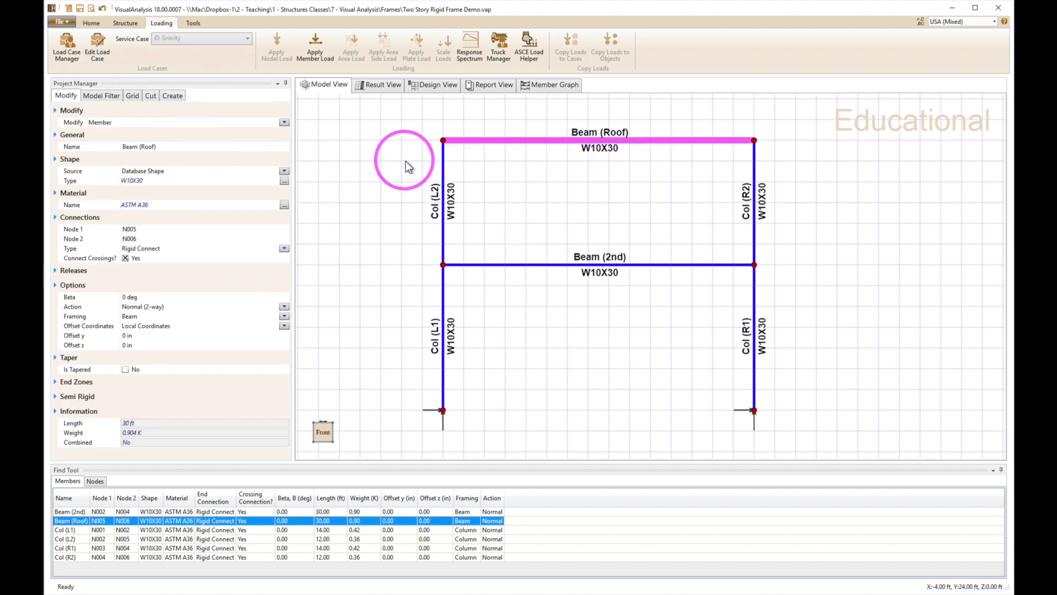
click(315, 45)
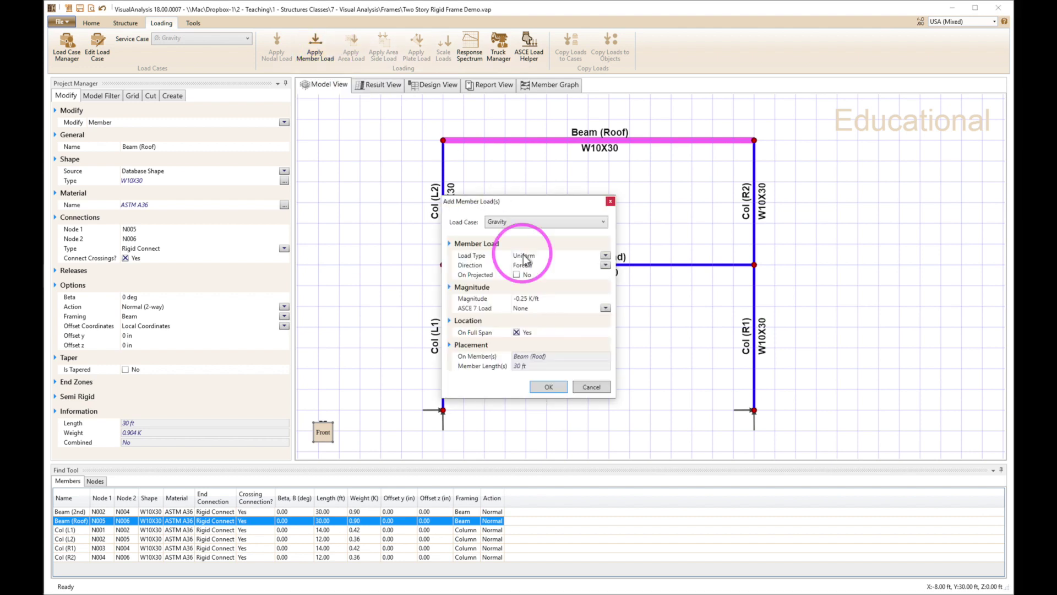
click(544, 300)
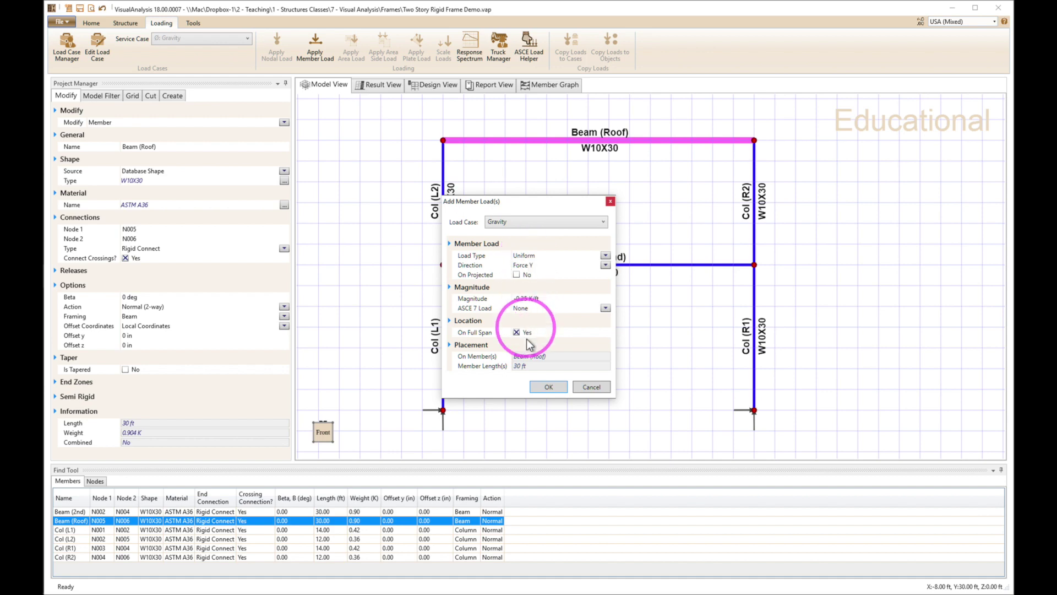
click(547, 386)
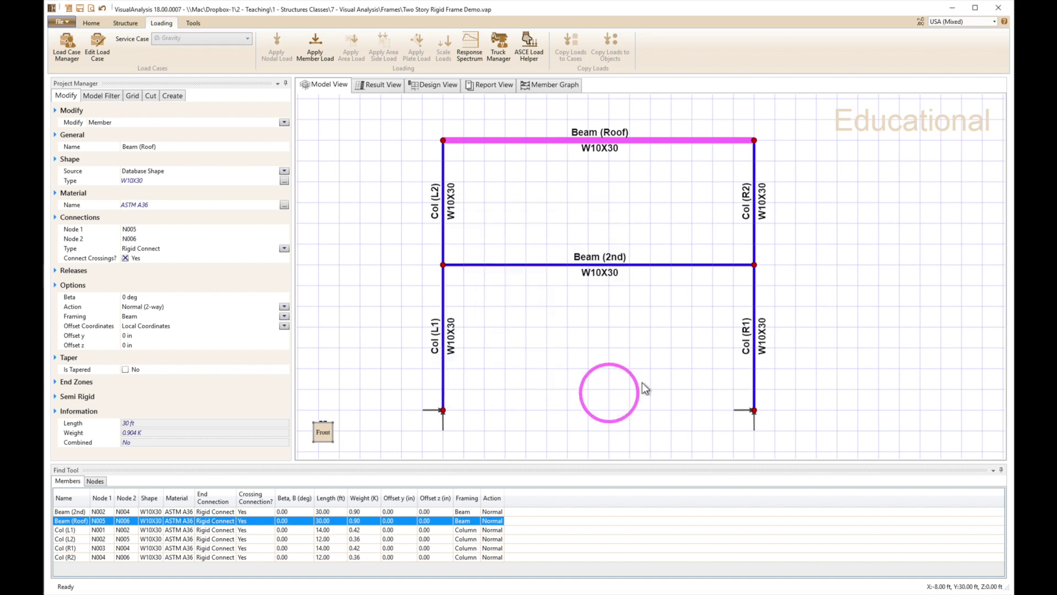
Apply a full-span uniform Y-direction load of -0.75 K/ft to Beam (2nd) in the Gravity case.
click(520, 273)
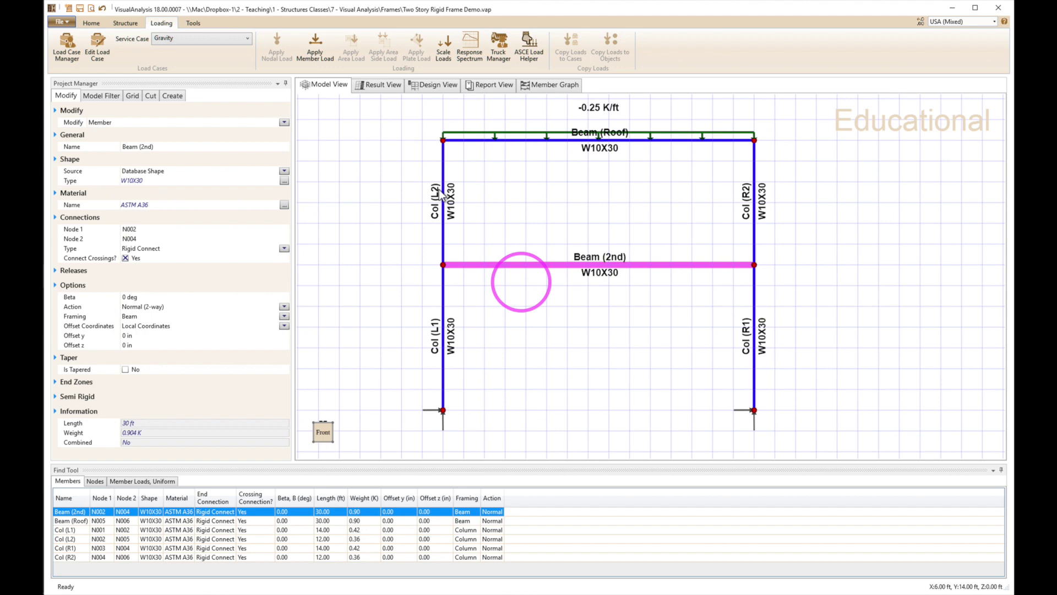
click(315, 47)
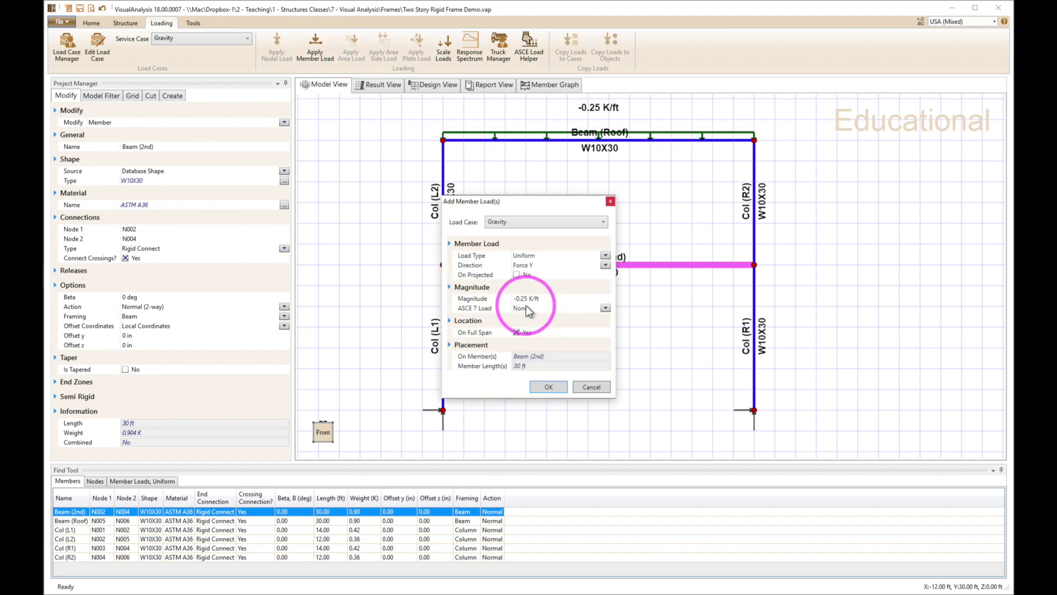
click(522, 299)
drag(522, 300, 525, 301)
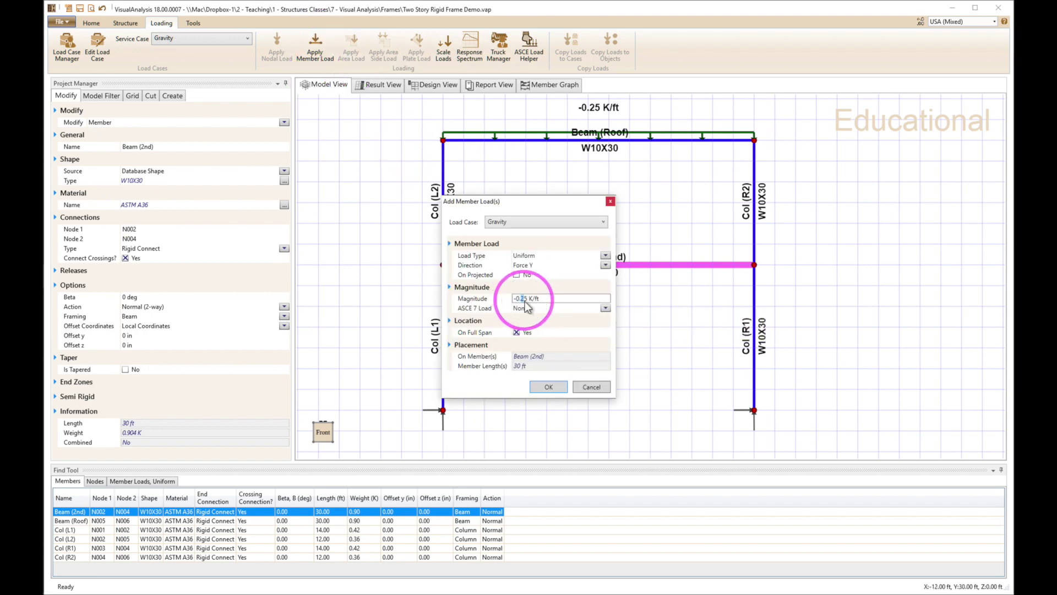
click(554, 387)
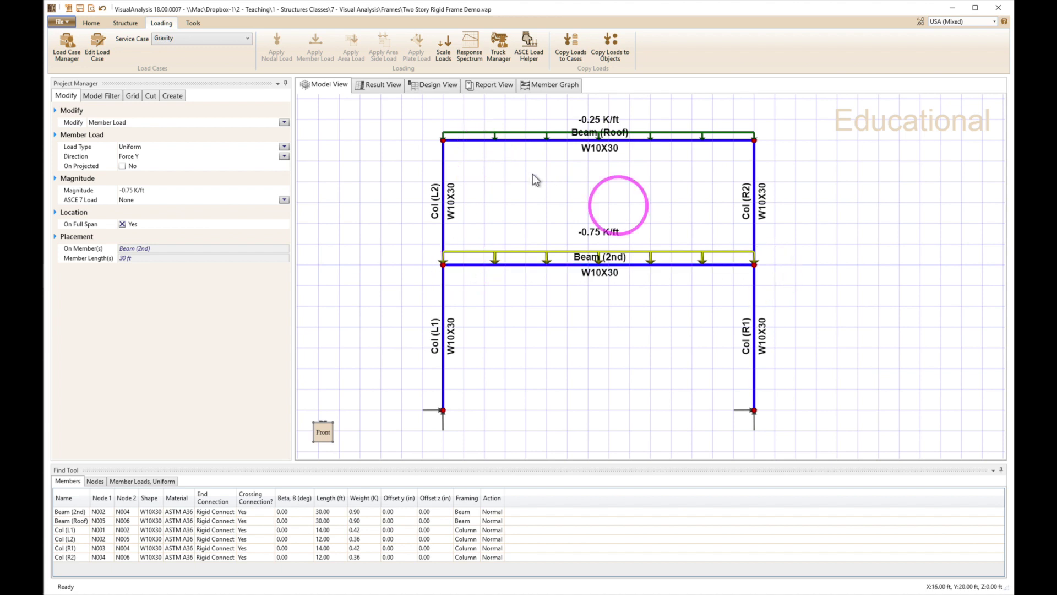
Apply a Y-direction nodal force of -7.5 K to both roof-level nodes in the Gravity case.
click(445, 143)
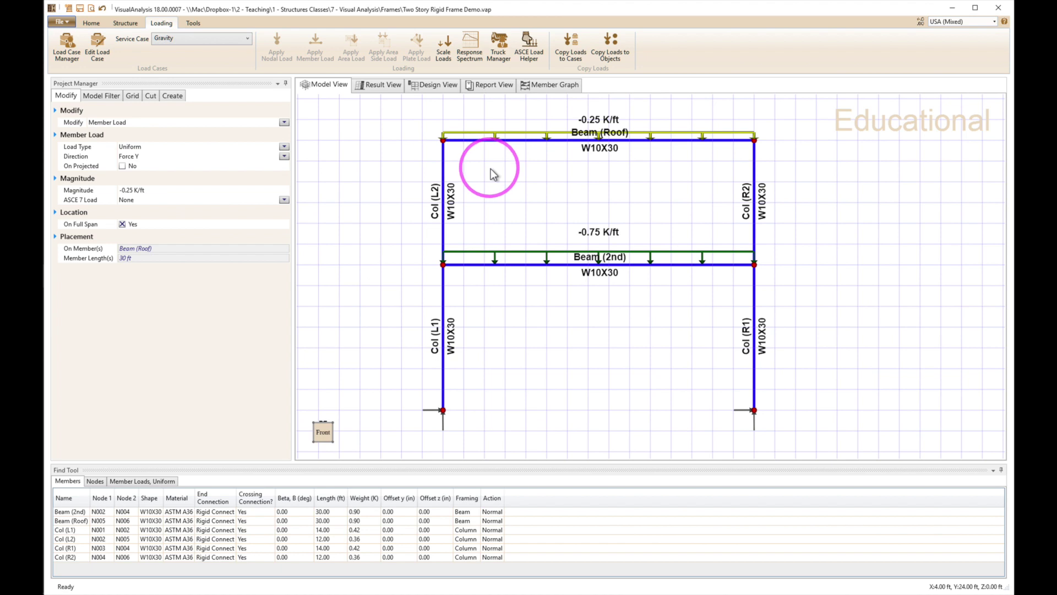
click(444, 148)
click(443, 144)
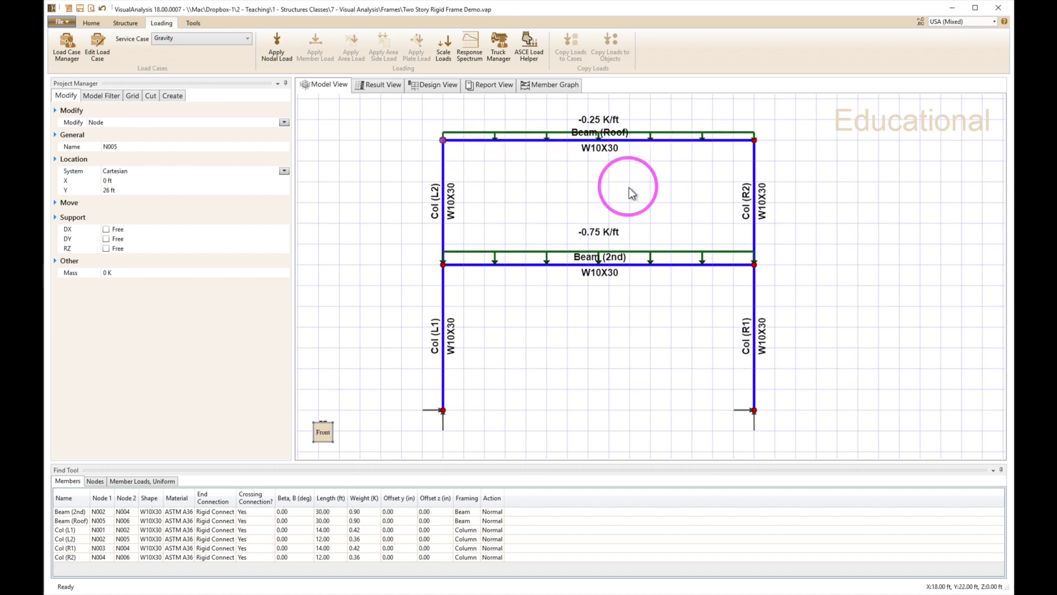
ctrl+click(756, 142)
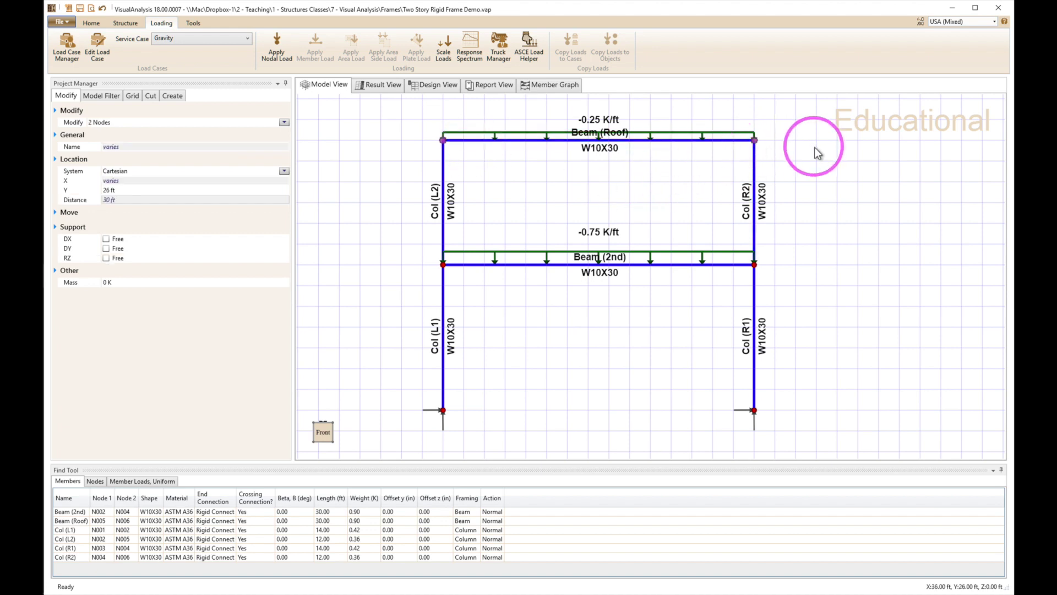
click(282, 54)
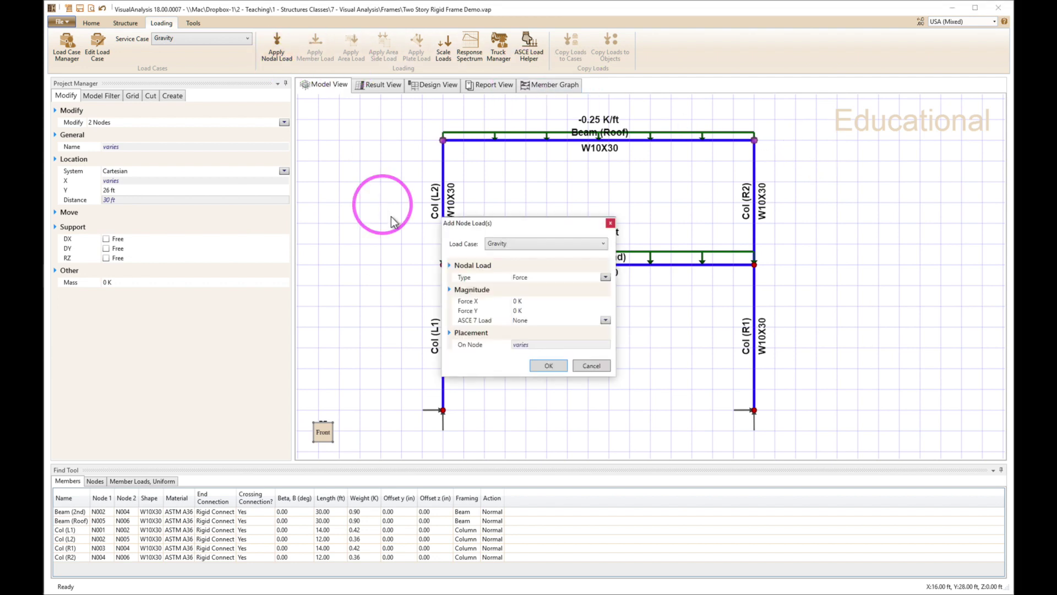
click(519, 311)
double_click(519, 311)
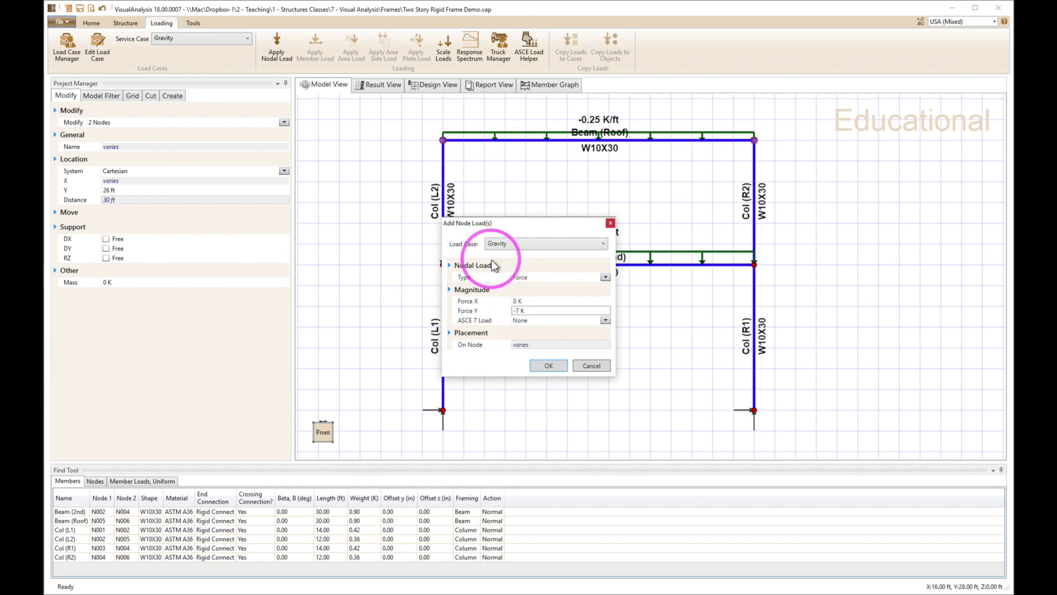
key(Return)
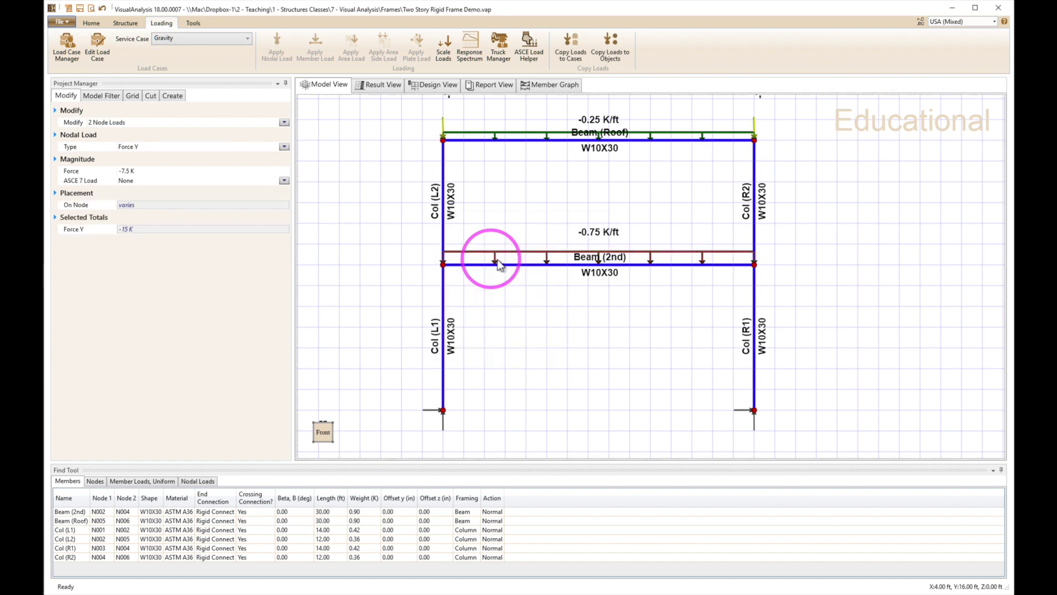
Apply a Y-direction nodal force of -22.5 K to both second-floor nodes in the Gravity case.
middle_drag(618, 218, 601, 235)
scroll(601, 214, down, 1)
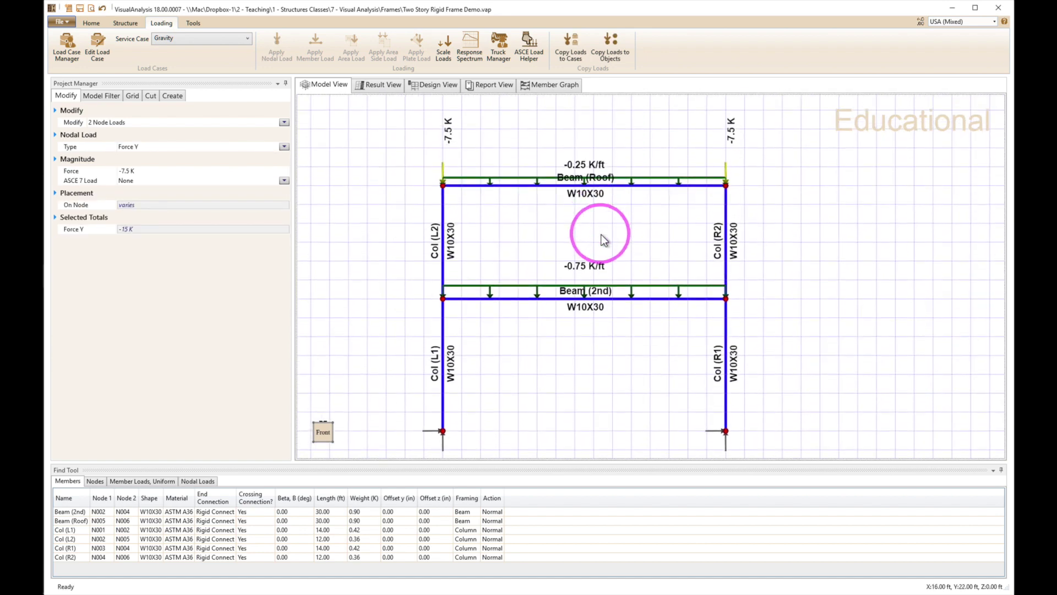
click(447, 304)
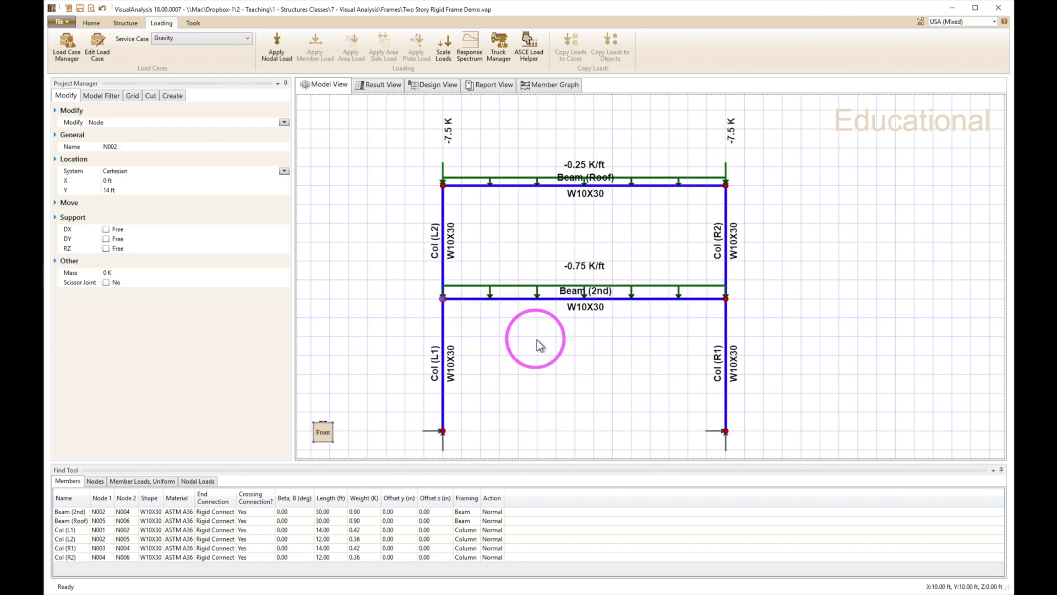
ctrl+click(726, 299)
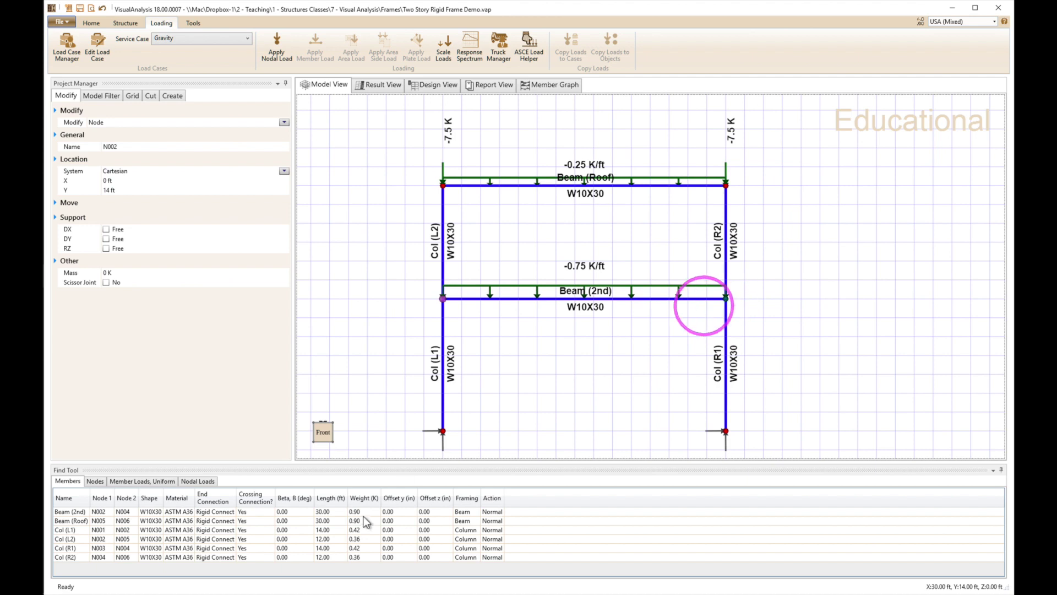
click(276, 58)
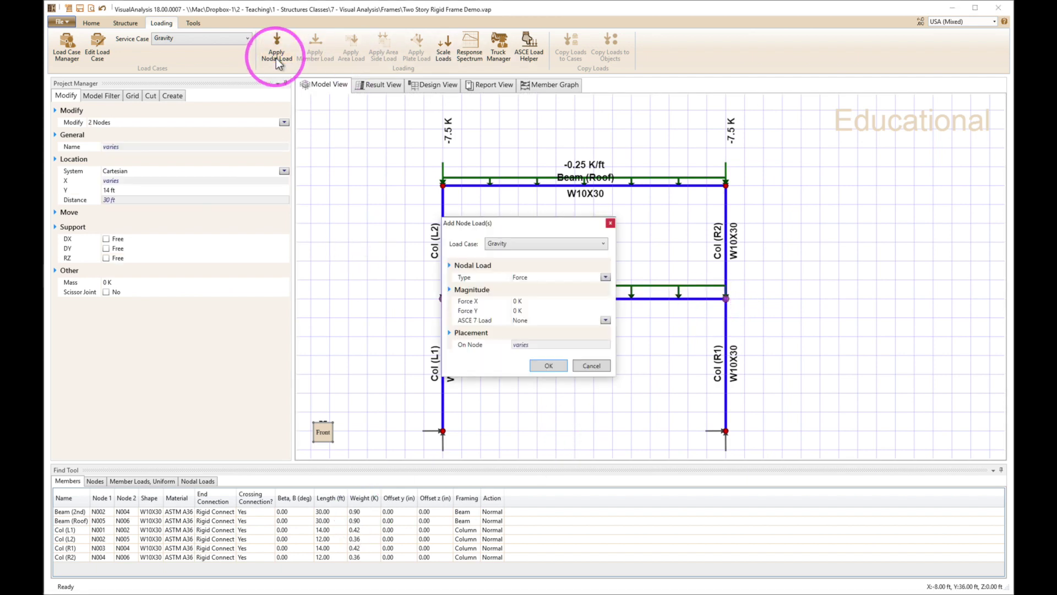
double_click(522, 311)
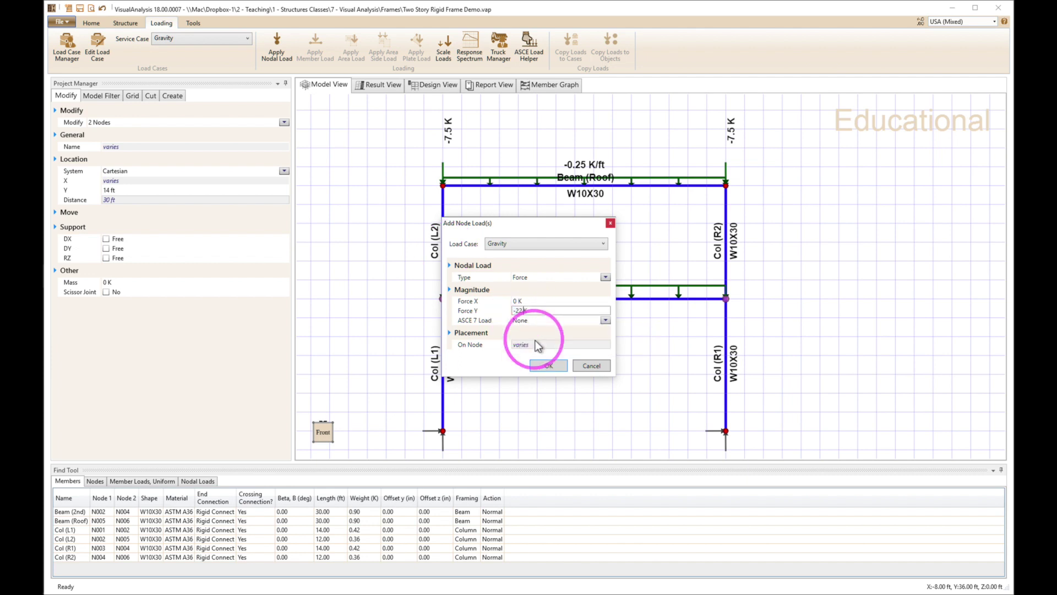
key(Return)
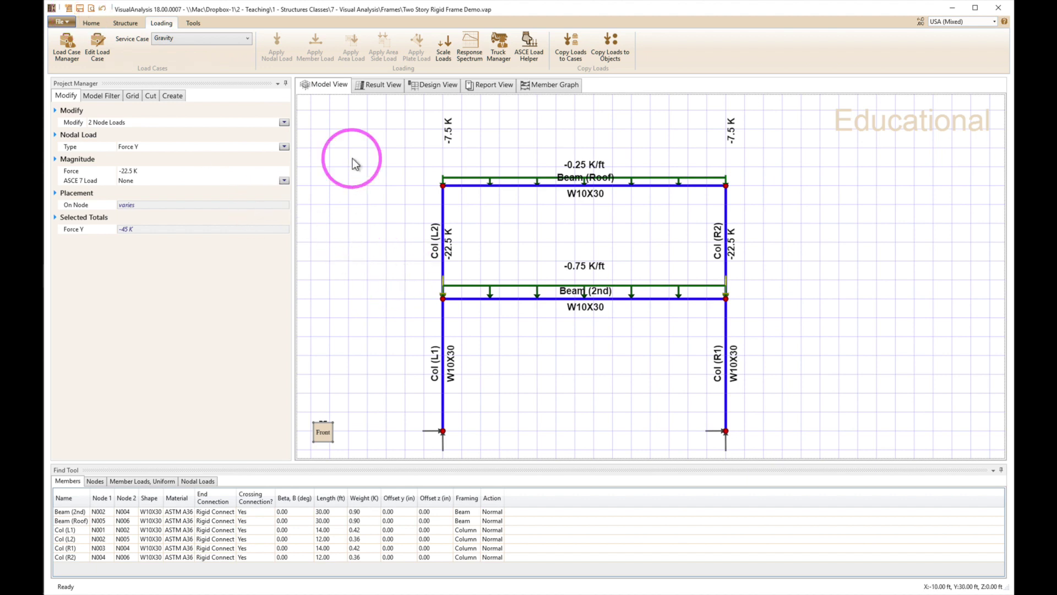
Make Wind the active service case and apply a 3.6 K X-direction nodal force to the left roof-level node.
click(214, 38)
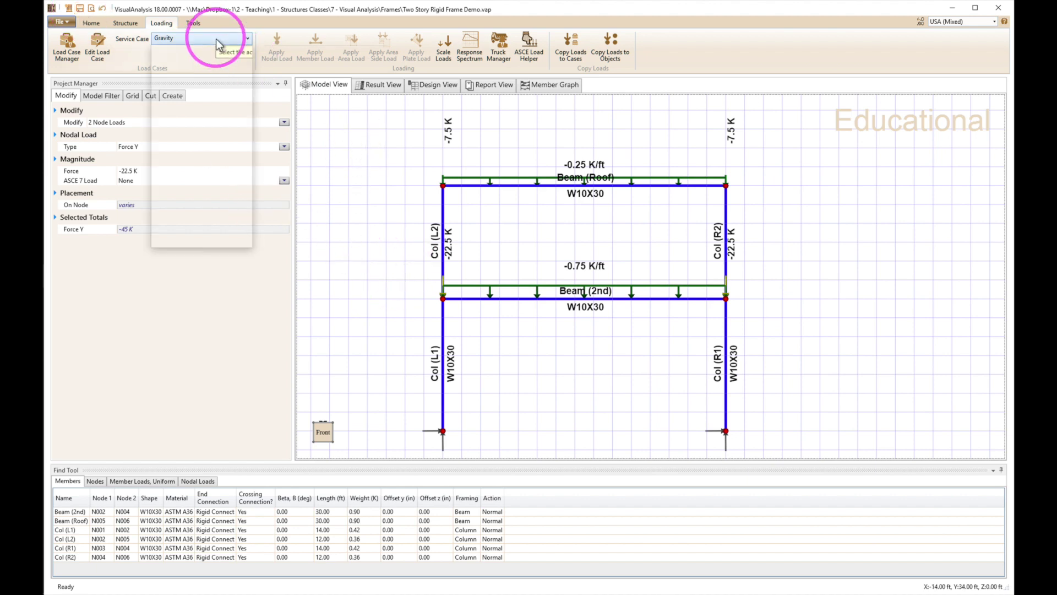
drag(247, 138, 247, 239)
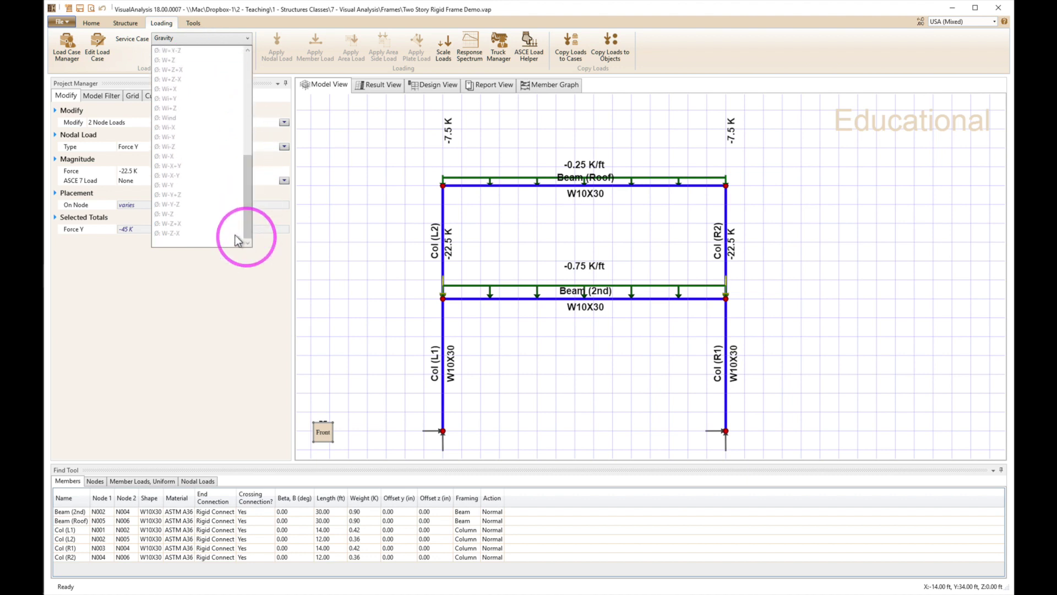
click(195, 123)
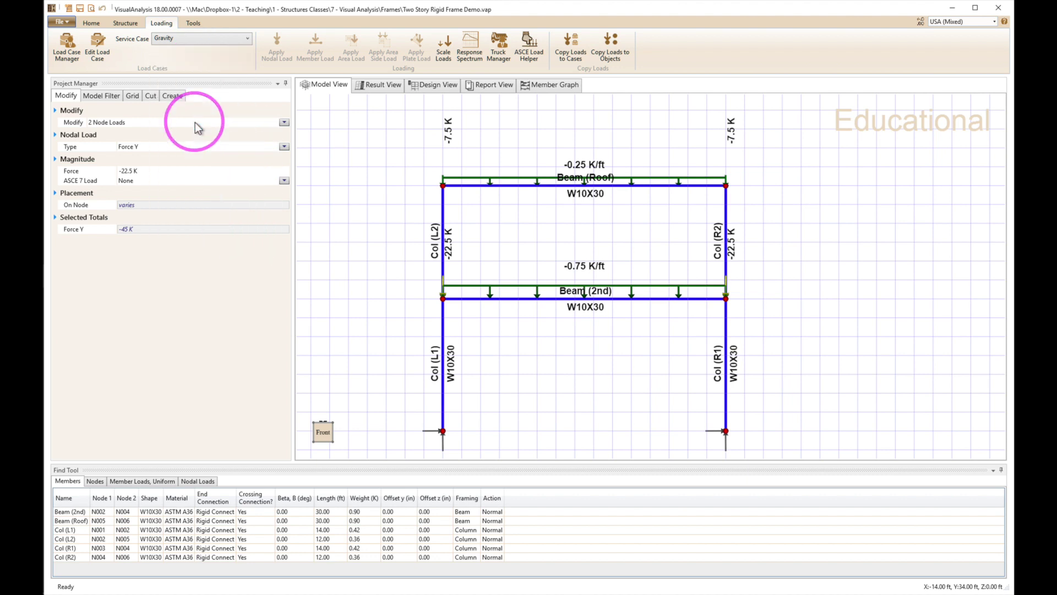
click(444, 188)
click(280, 54)
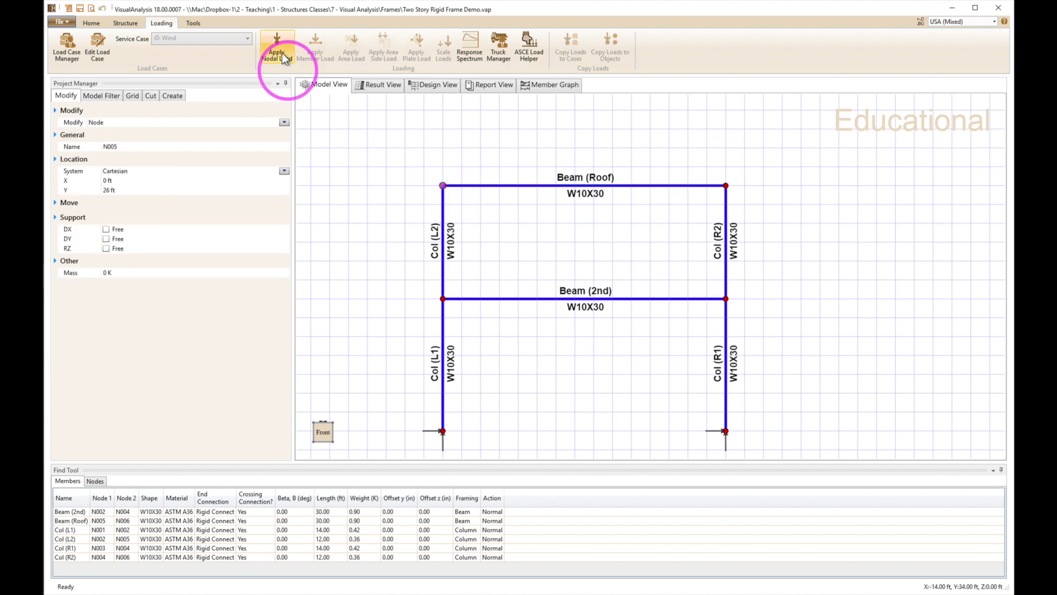
click(520, 300)
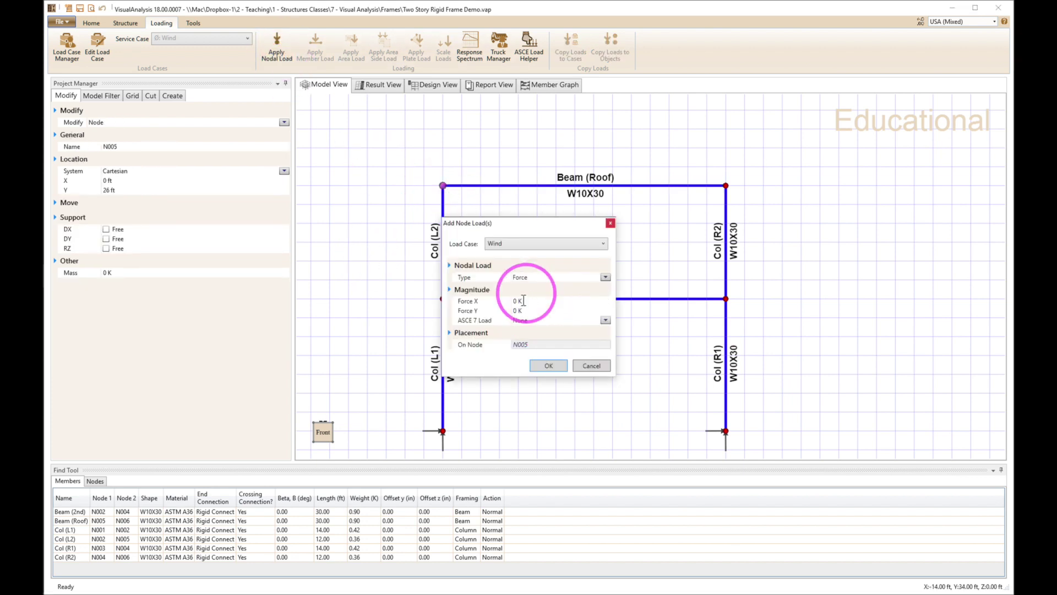
click(517, 302)
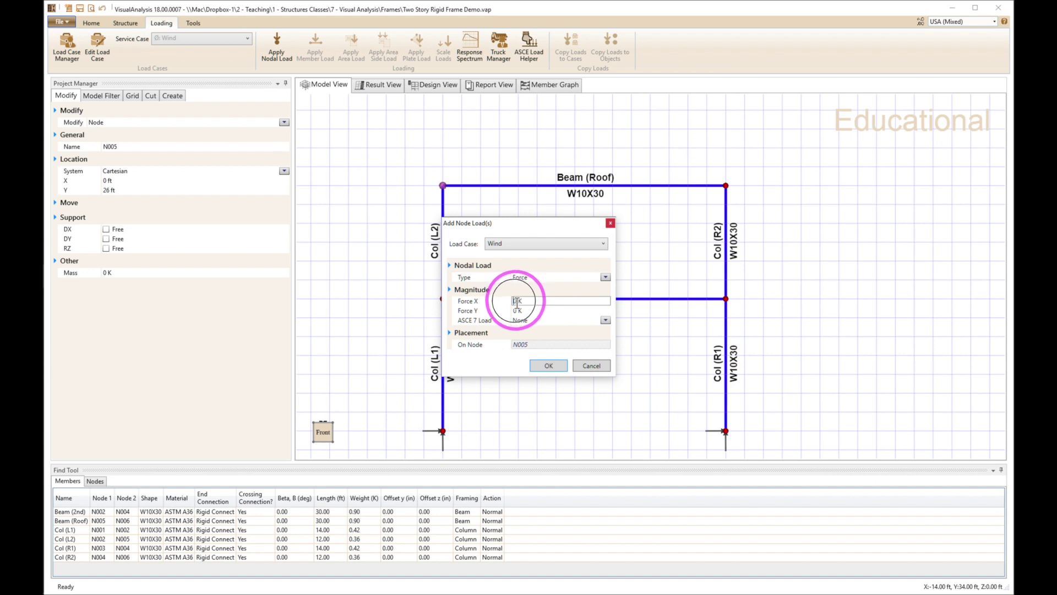
text(3.6)
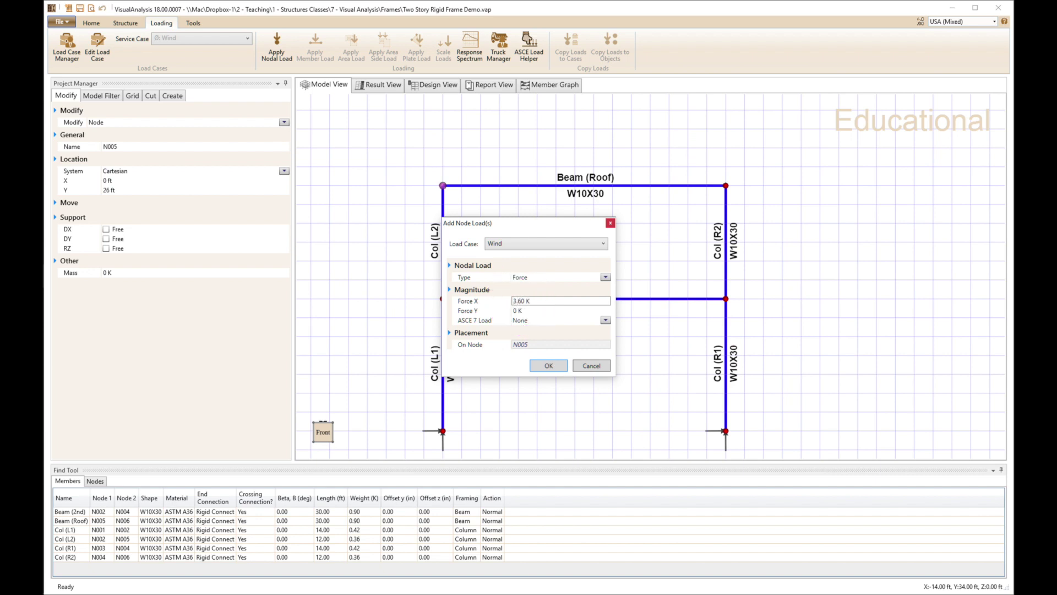
key(Return)
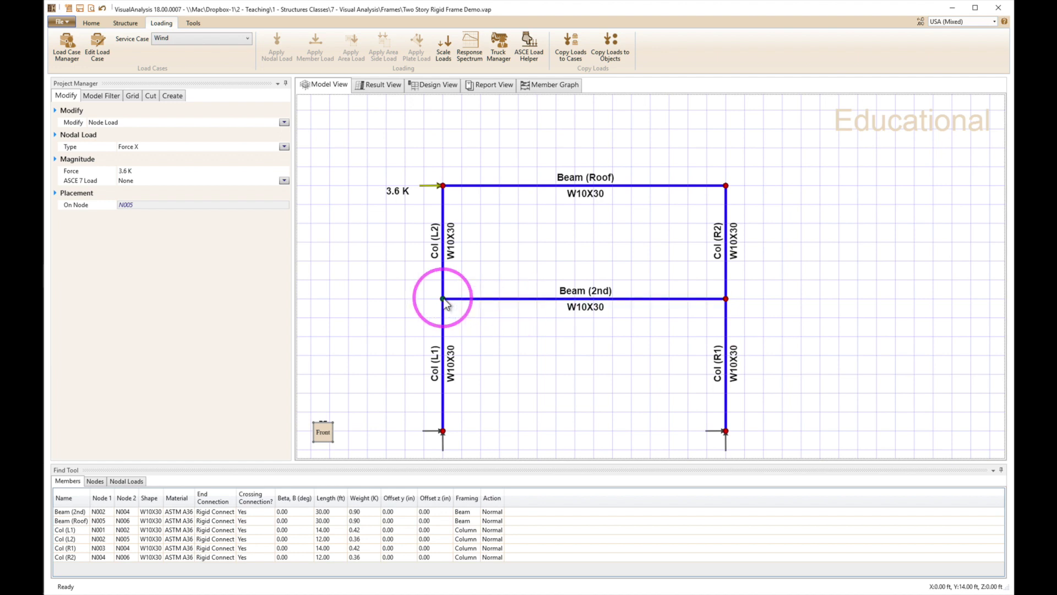
Apply a 7.8 K X-direction nodal force to the left second-floor node in the Wind case.
click(444, 299)
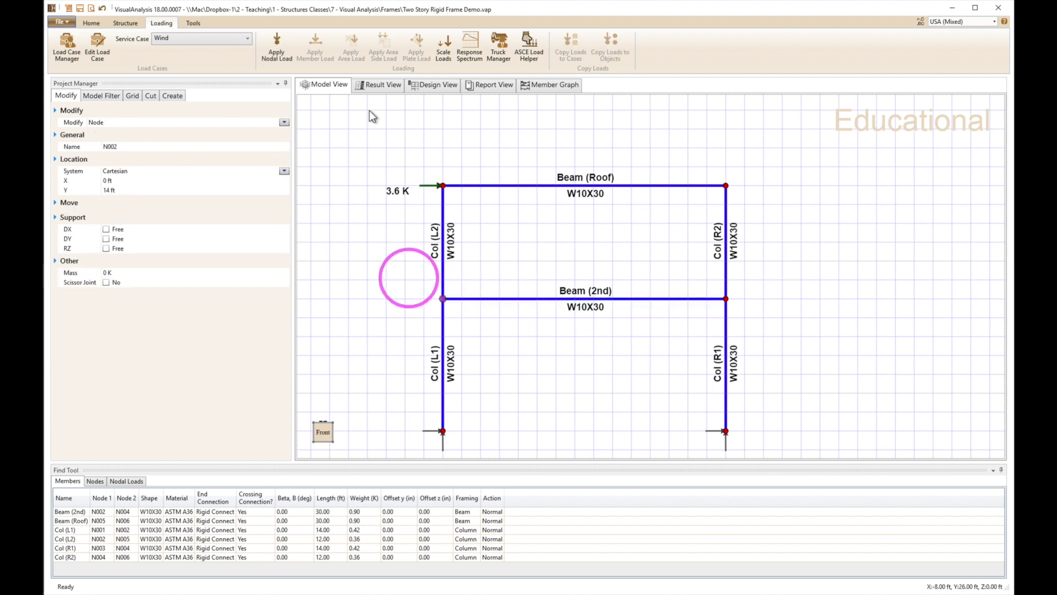
click(275, 56)
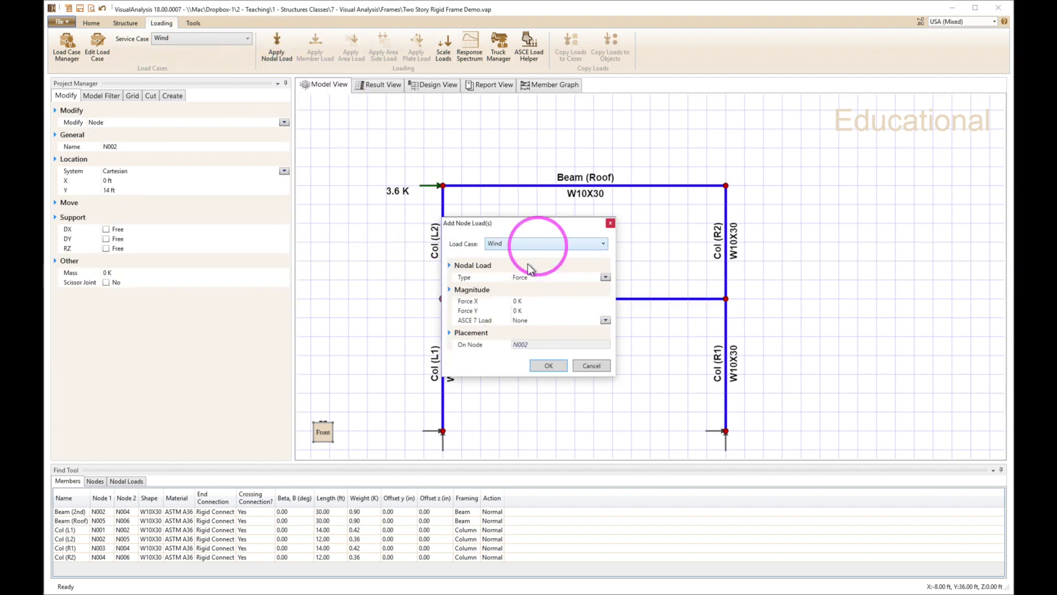
click(518, 301)
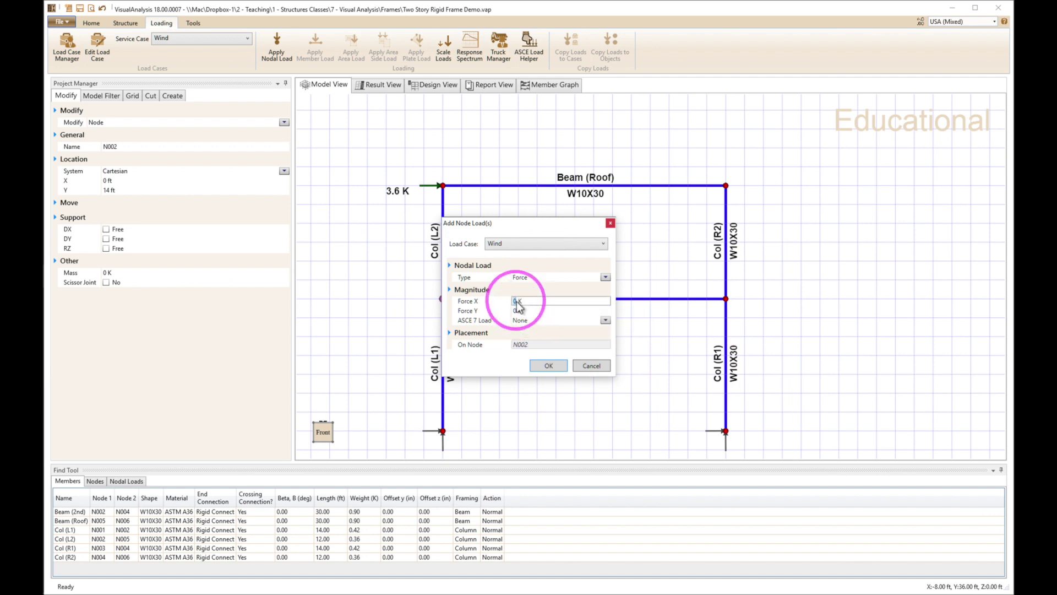
text(7)
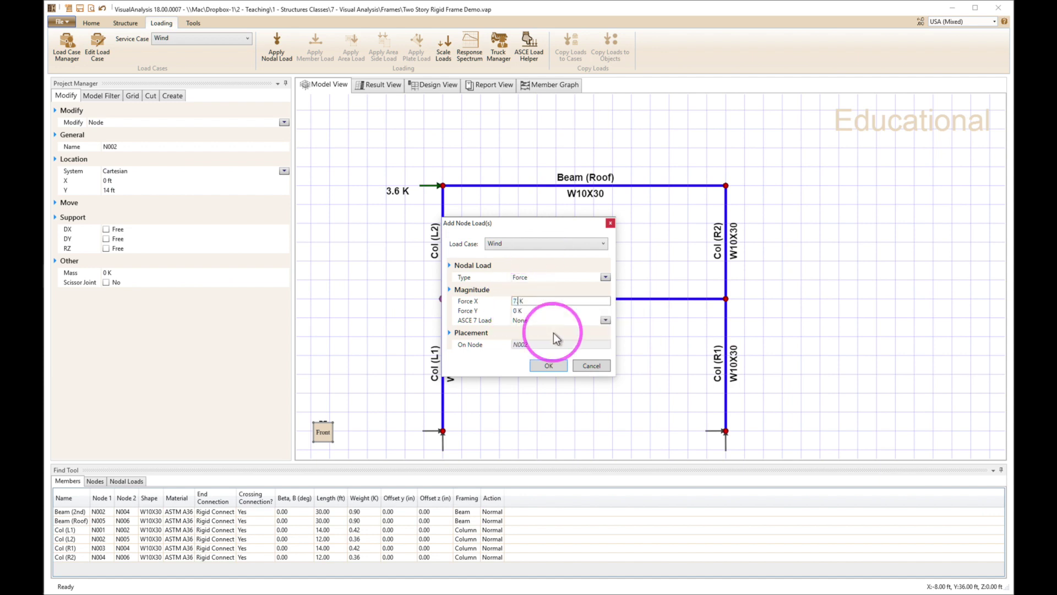
text(.8)
key(Return)
click(408, 164)
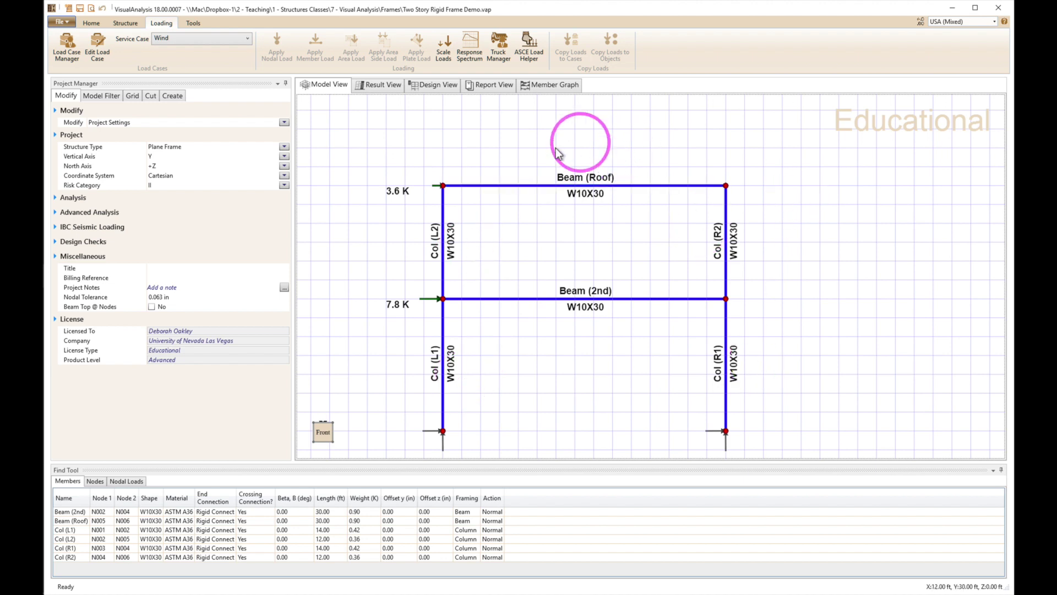
Generate a report from the saved Basic Max Stresses style and review its member displacement and stress tables.
click(506, 86)
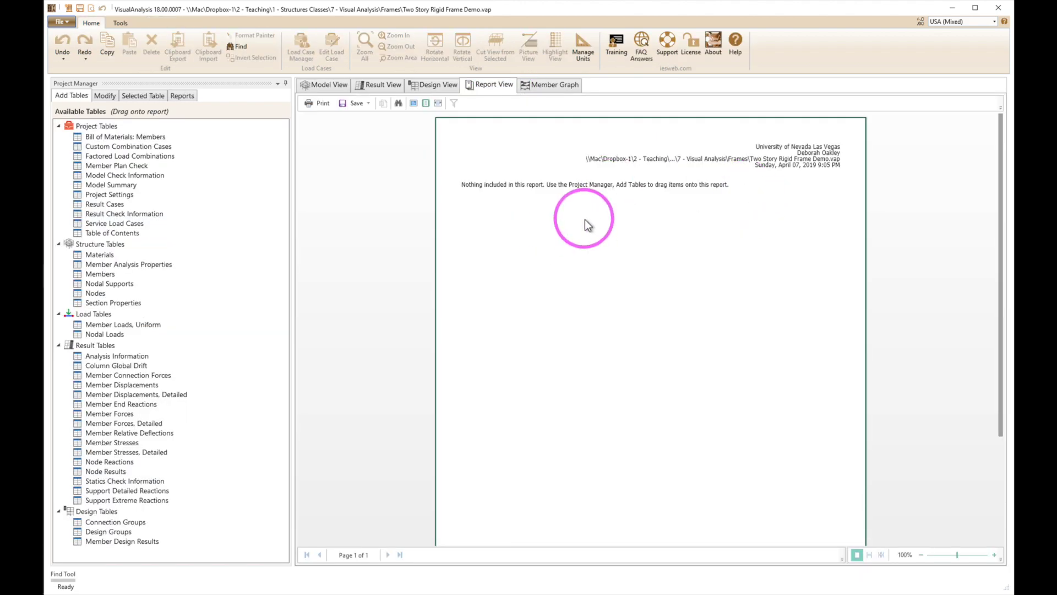
click(180, 97)
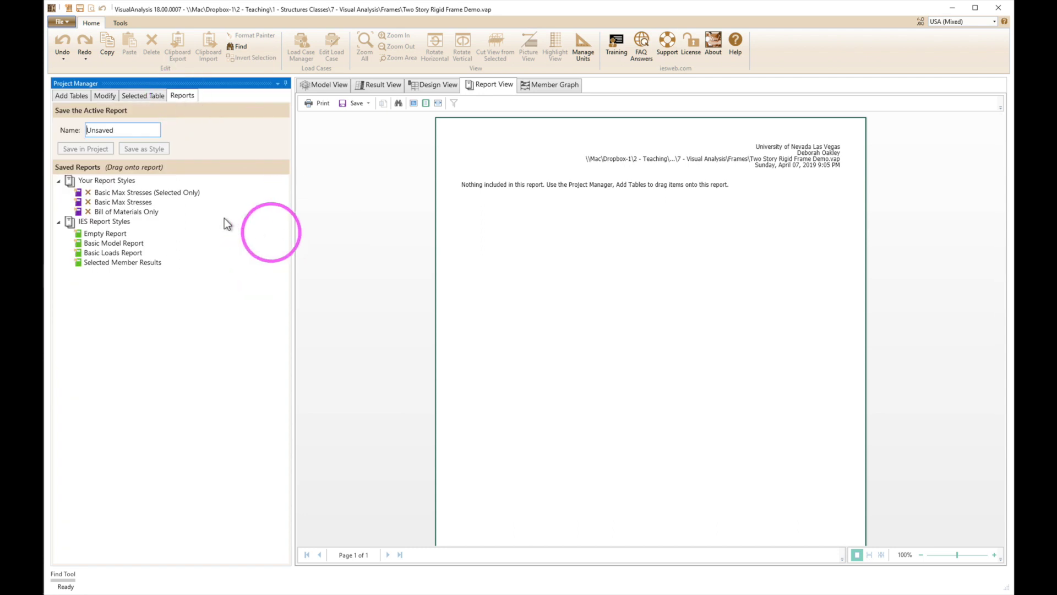
drag(130, 208, 439, 340)
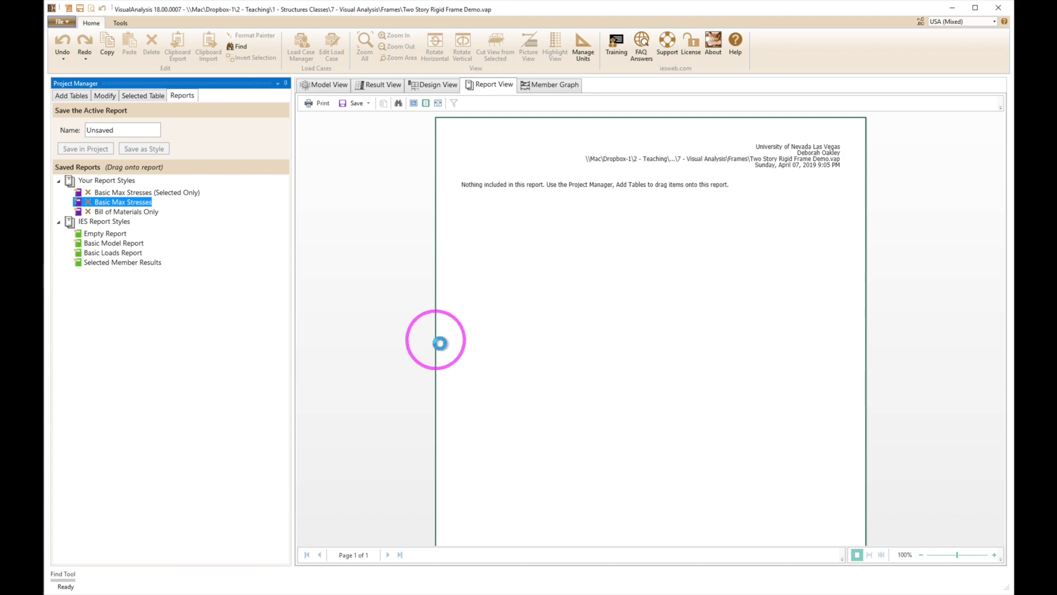
scroll(485, 350, down, 5)
scroll(497, 347, up, 1)
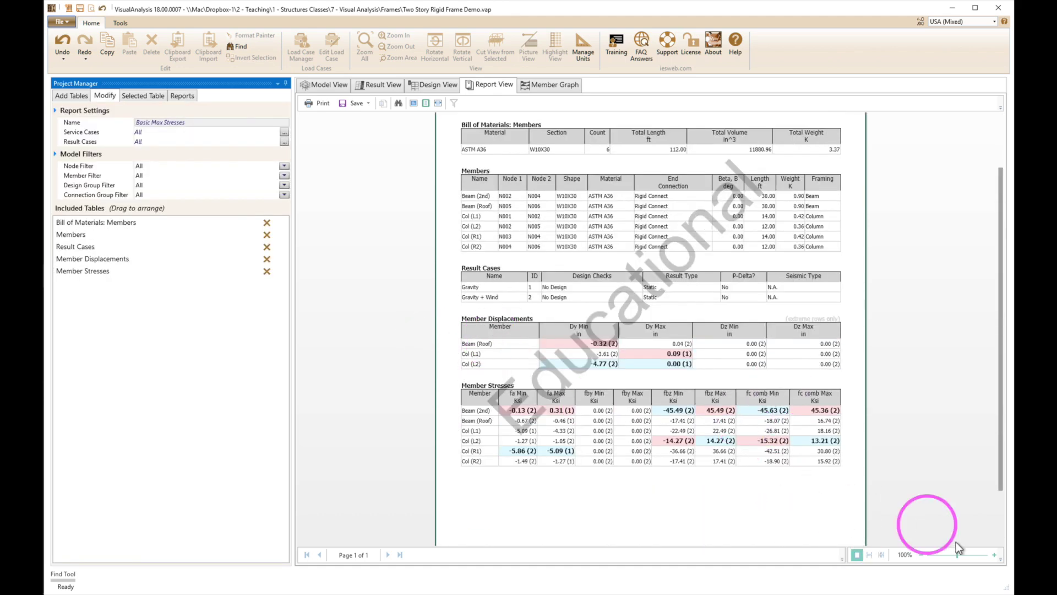
click(994, 554)
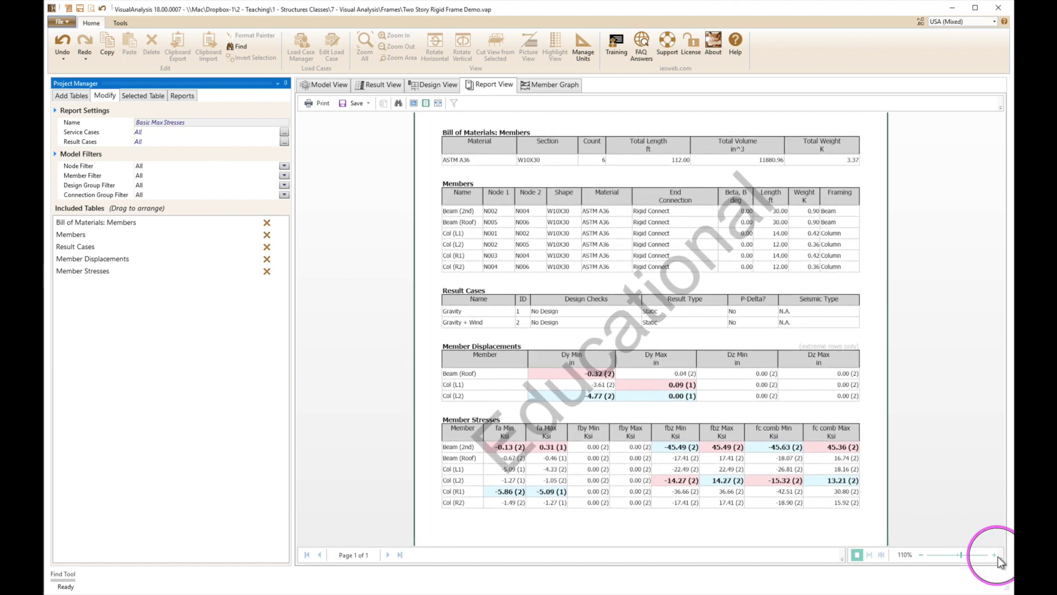
scroll(893, 454, down, 3)
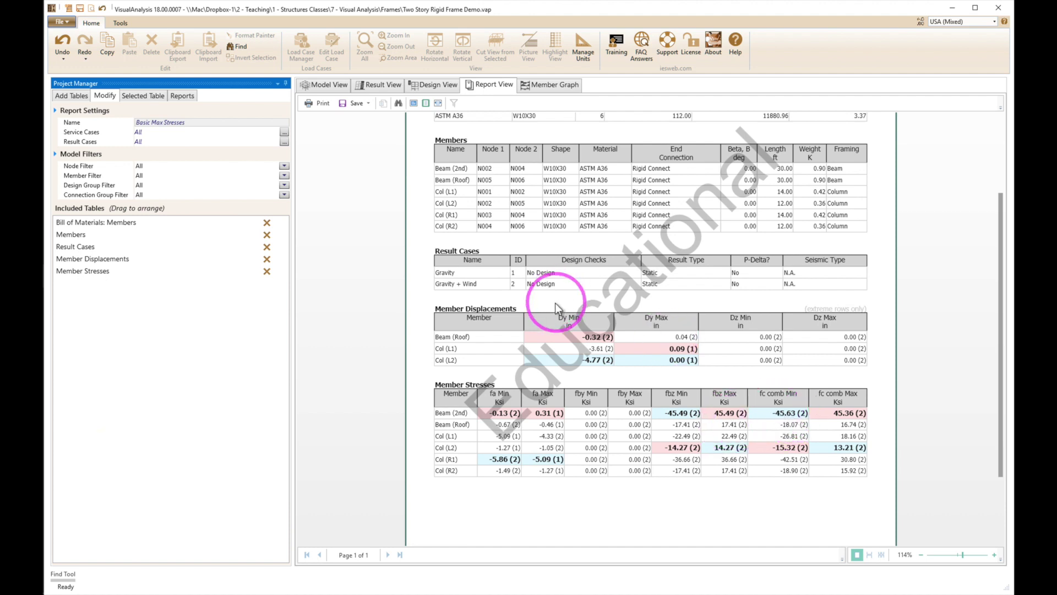
Examine the detailed member forces of Beam (2nd) for the Gravity result case and for Gravity + Wind.
click(385, 85)
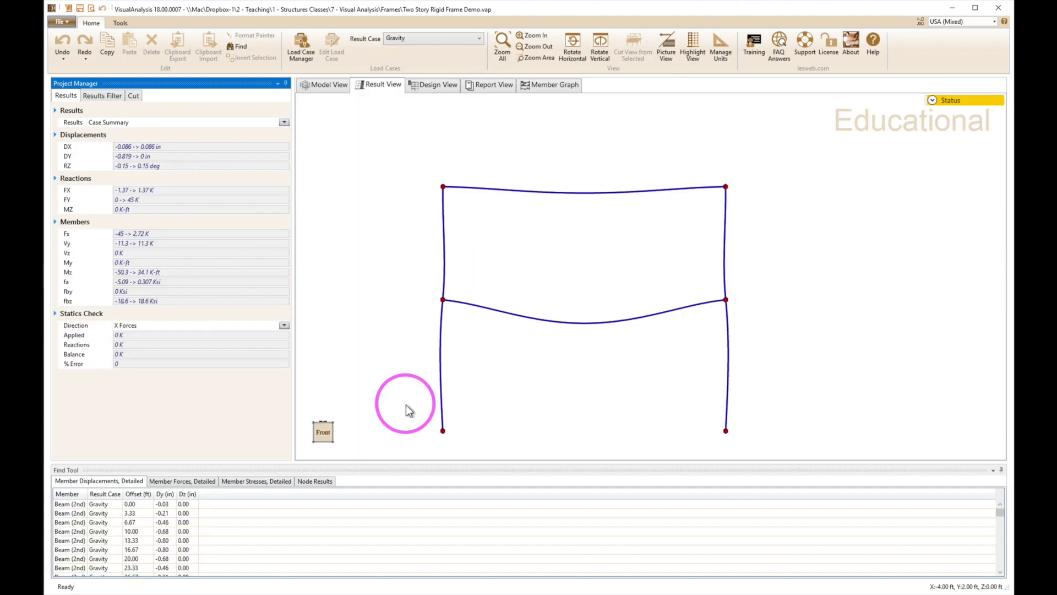
click(183, 481)
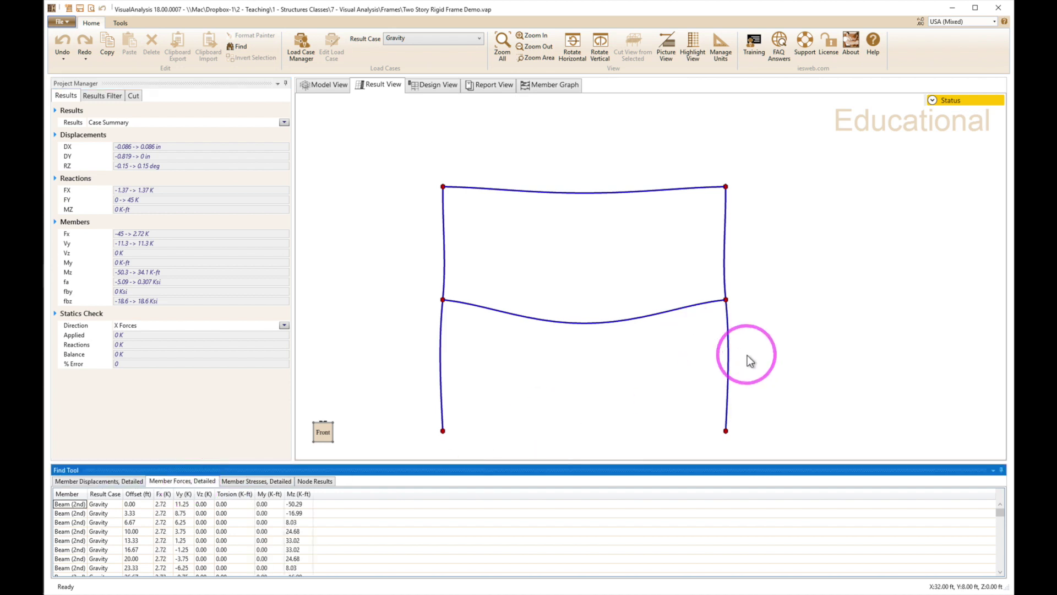
click(632, 322)
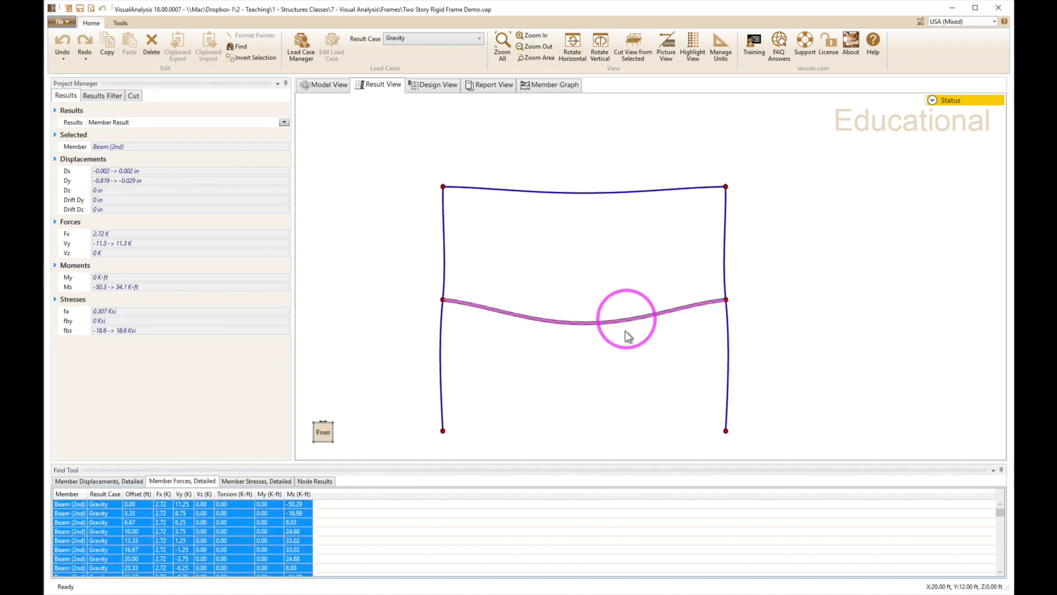
scroll(322, 551, down, 2)
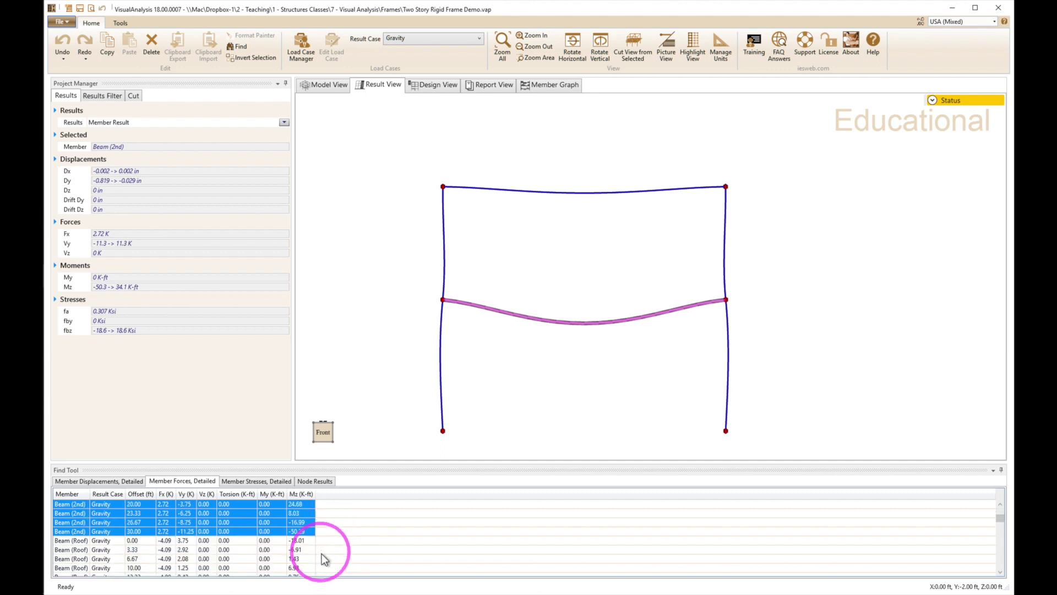
scroll(327, 554, up, 1)
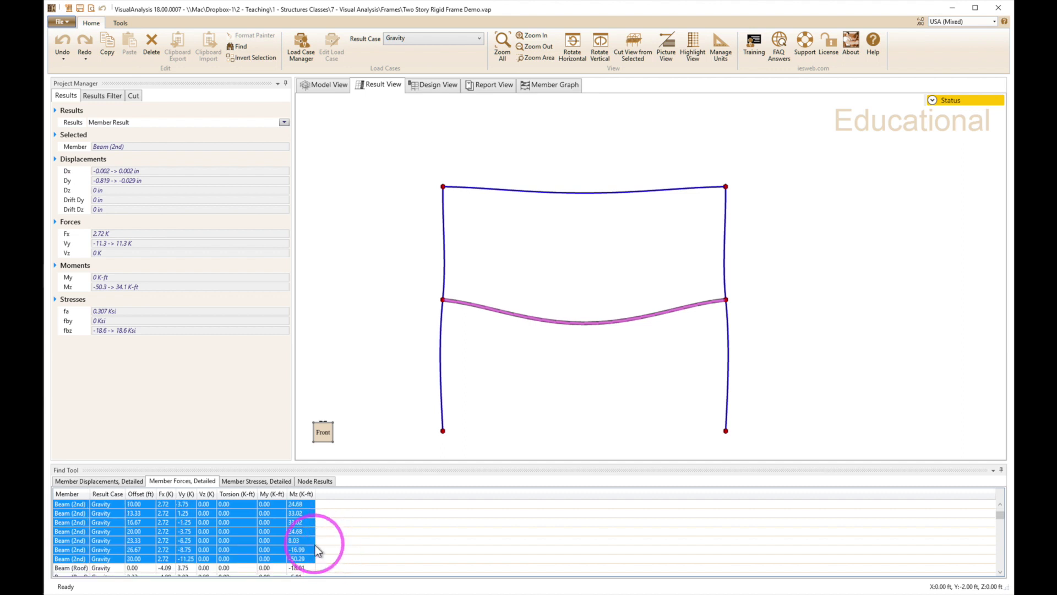
scroll(313, 550, up, 1)
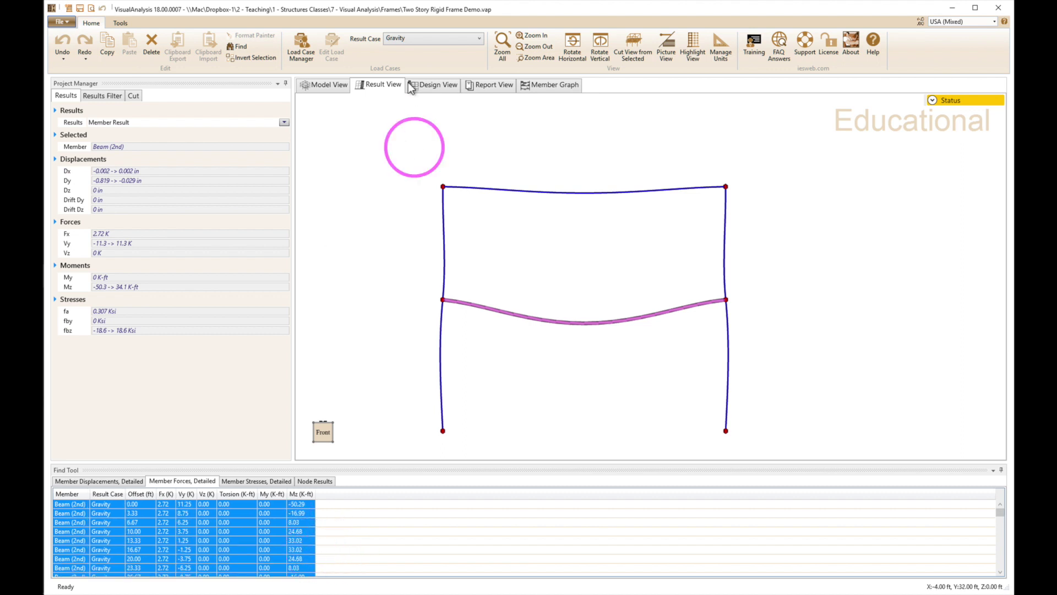
click(408, 38)
click(410, 62)
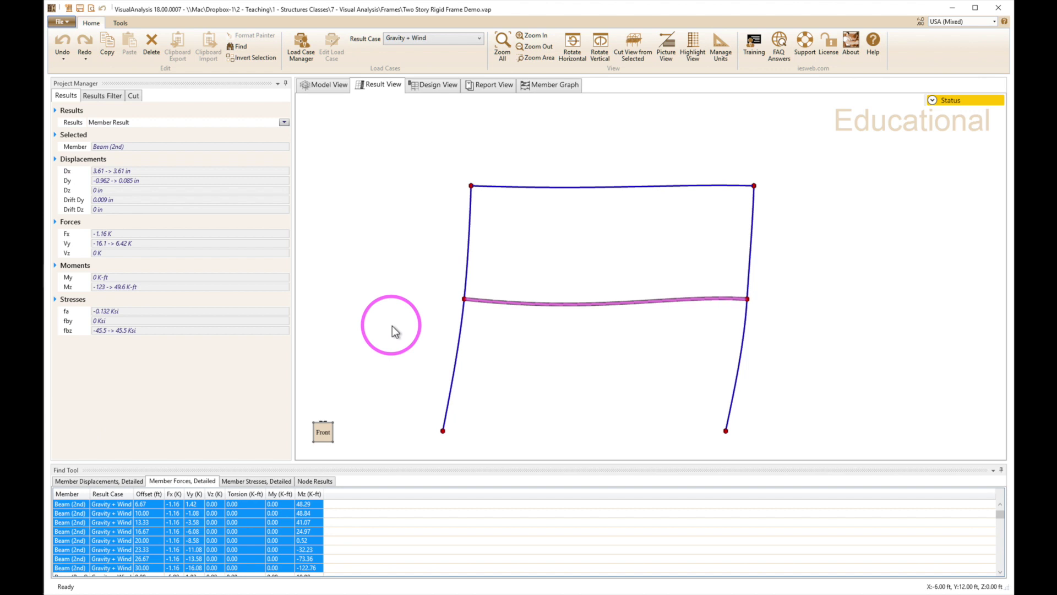
Open the Calculator app and place it so that the member forces table stays readable.
key(super+Tab)
key(super+space)
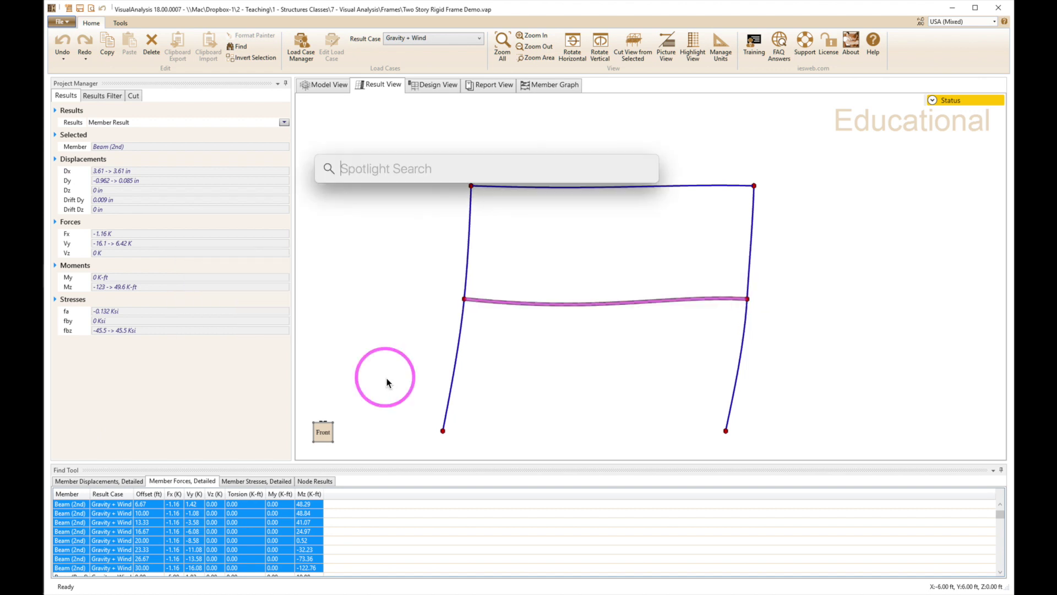
text(cal)
key(Return)
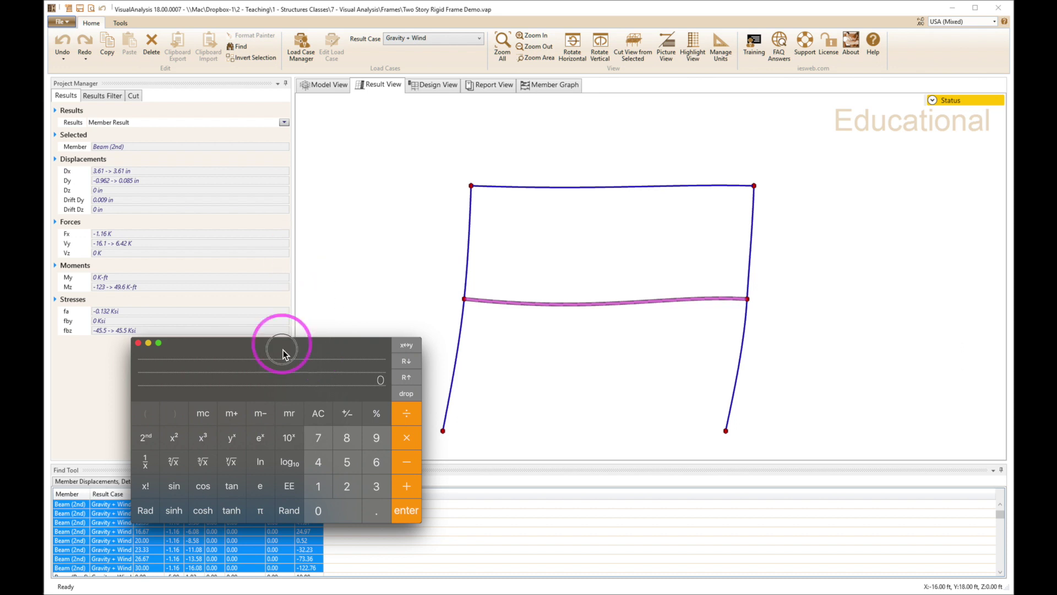
drag(199, 346, 193, 293)
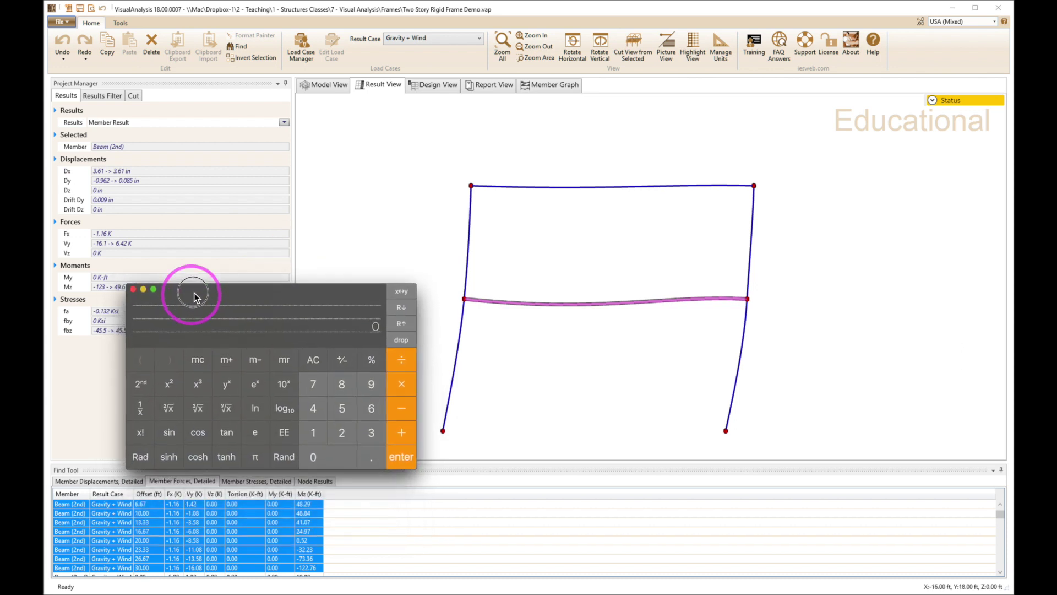
click(294, 294)
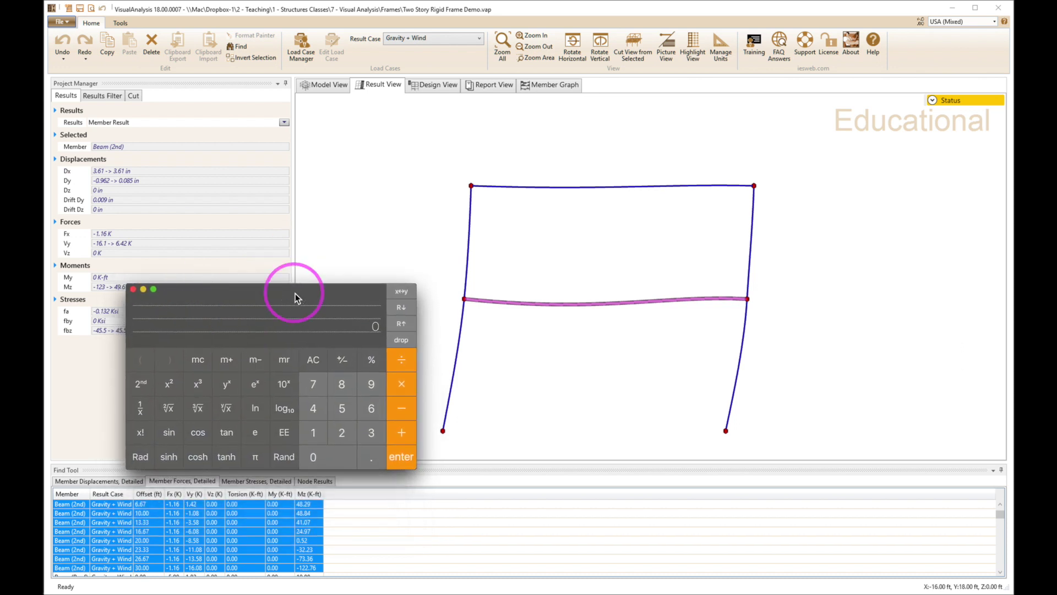
Calculate the section modulus needed for Beam (2nd): multiply the 122.76 K-ft moment by 12 and divide by 22.
text(122.76)
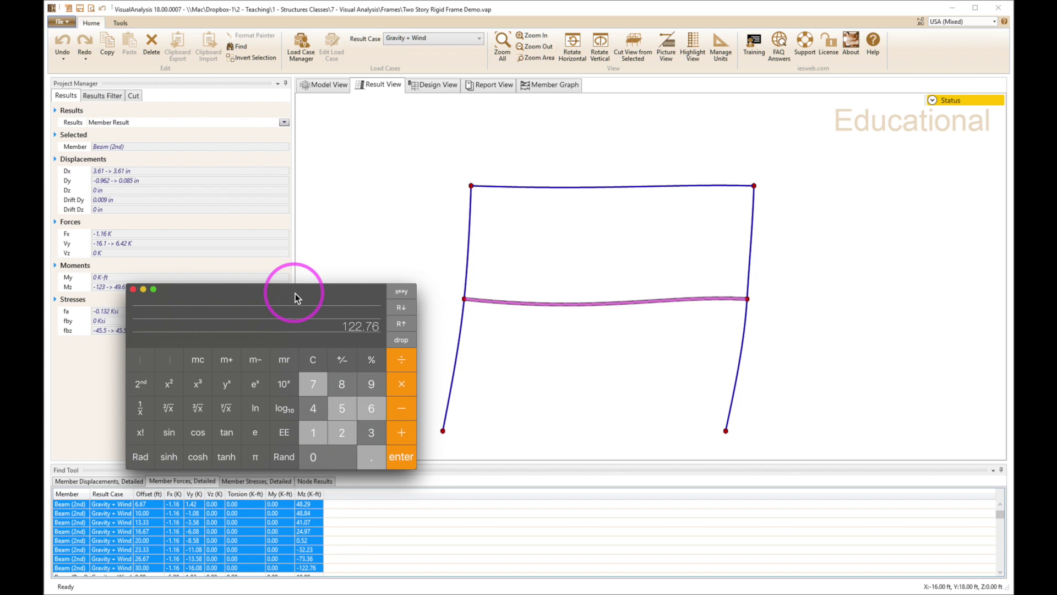
key(Return)
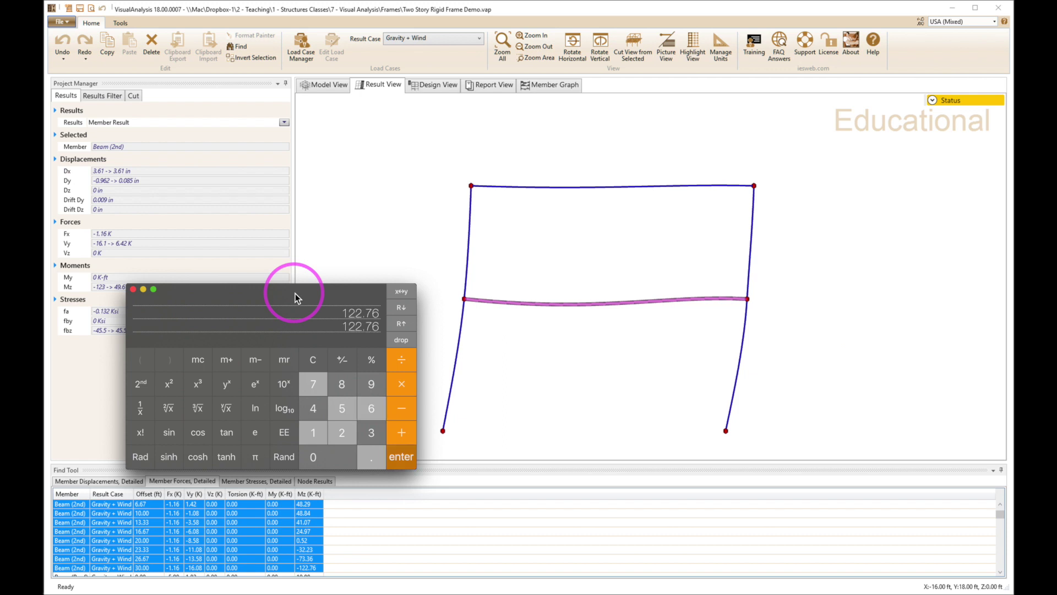
text(12)
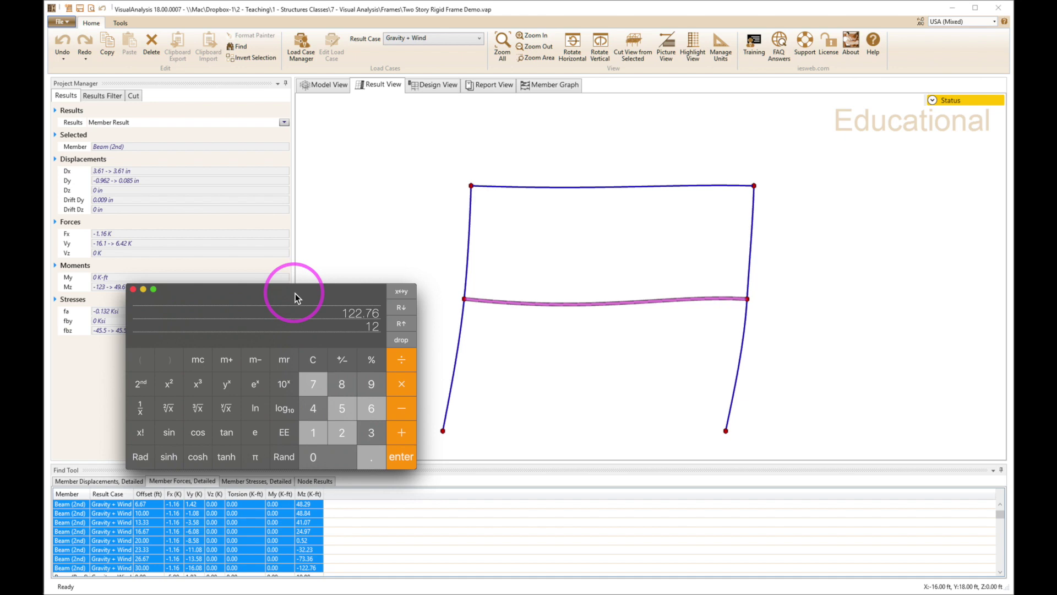
key(asterisk)
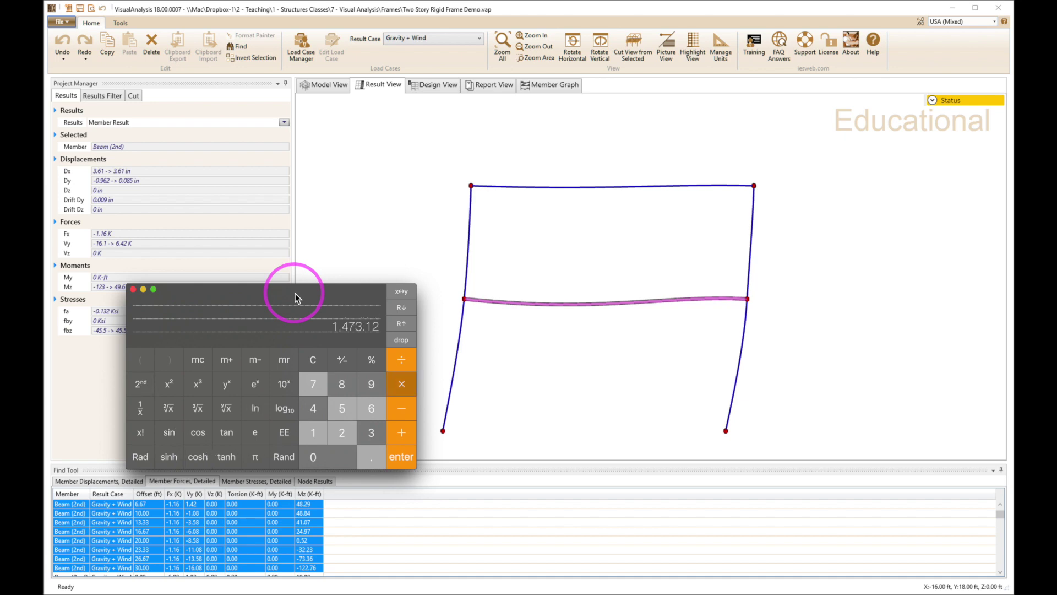
text(22)
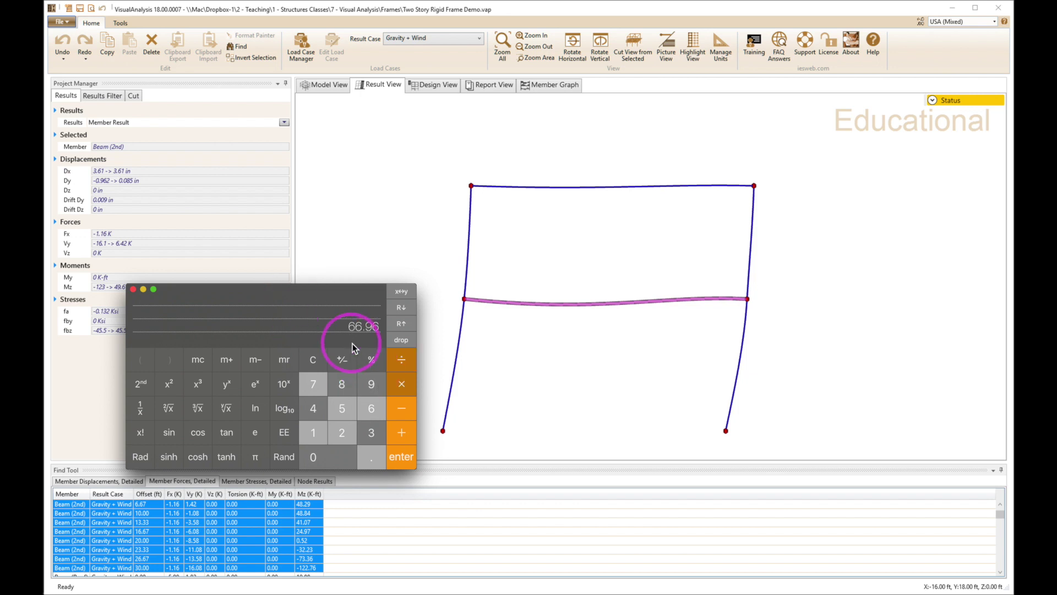
Switch to the steel manual PDF and check the Allowable Stress Design Selection Table for a W shape meeting Beam (2nd)'s required section modulus.
key(ctrl+Right)
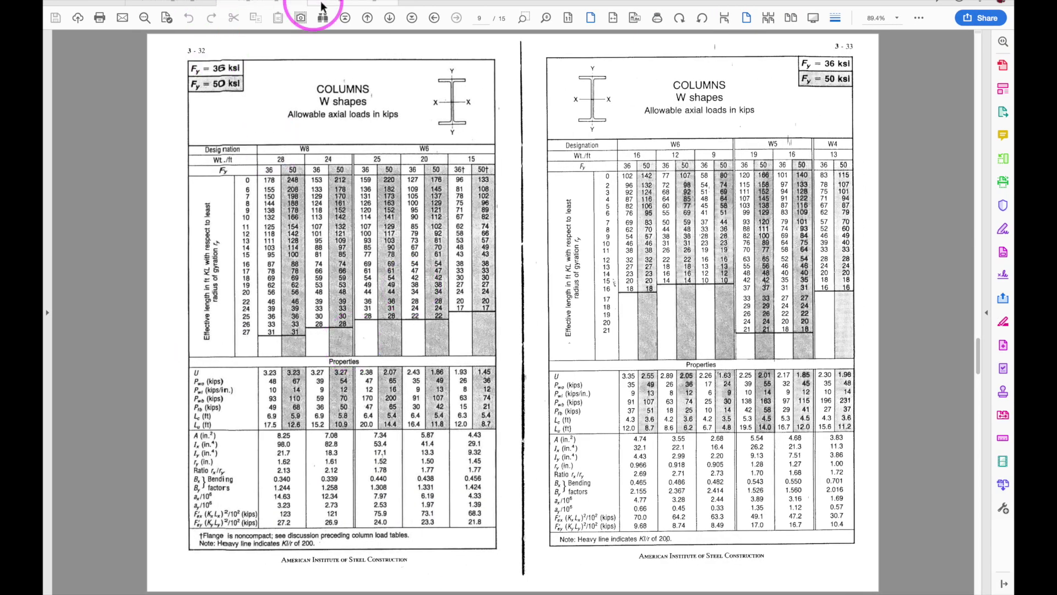
click(340, 6)
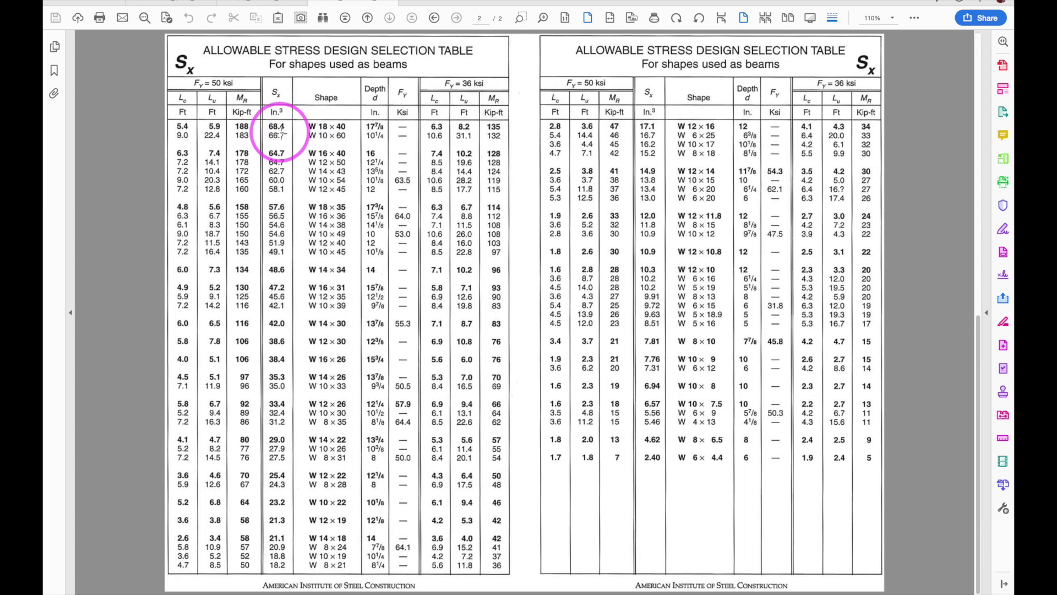
key(ctrl+Left)
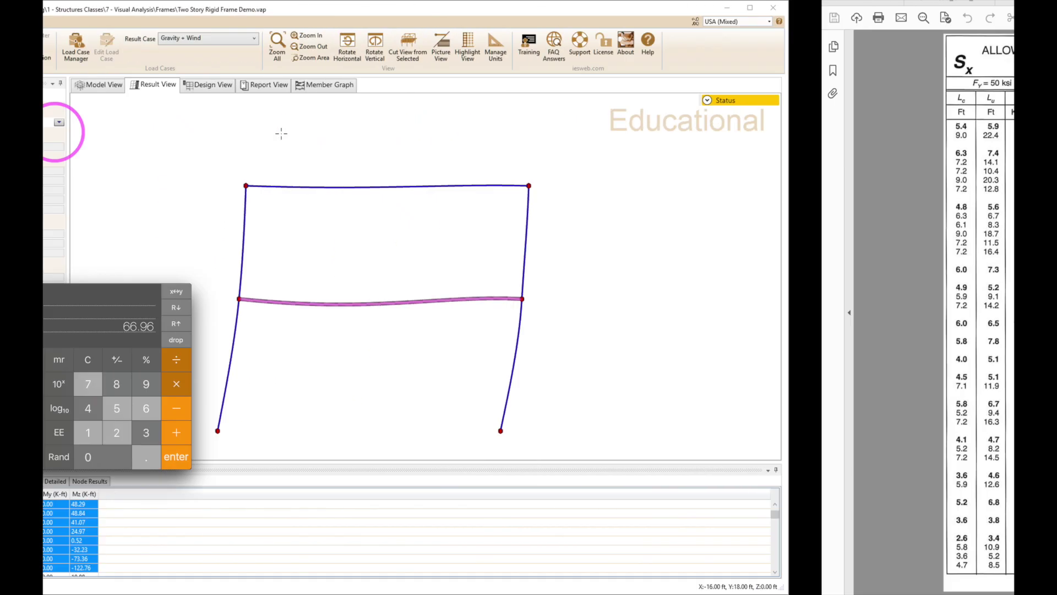
Switch to VisualAnalysis and change Beam (2nd) in the model to the AISC Steel W18X40 database shape.
click(346, 226)
click(348, 230)
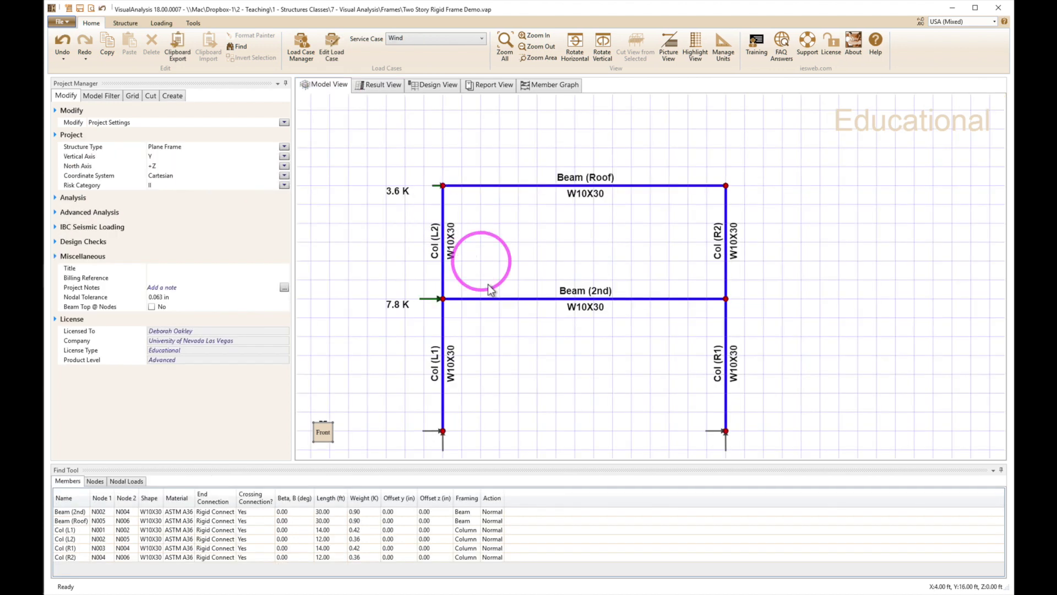
click(491, 298)
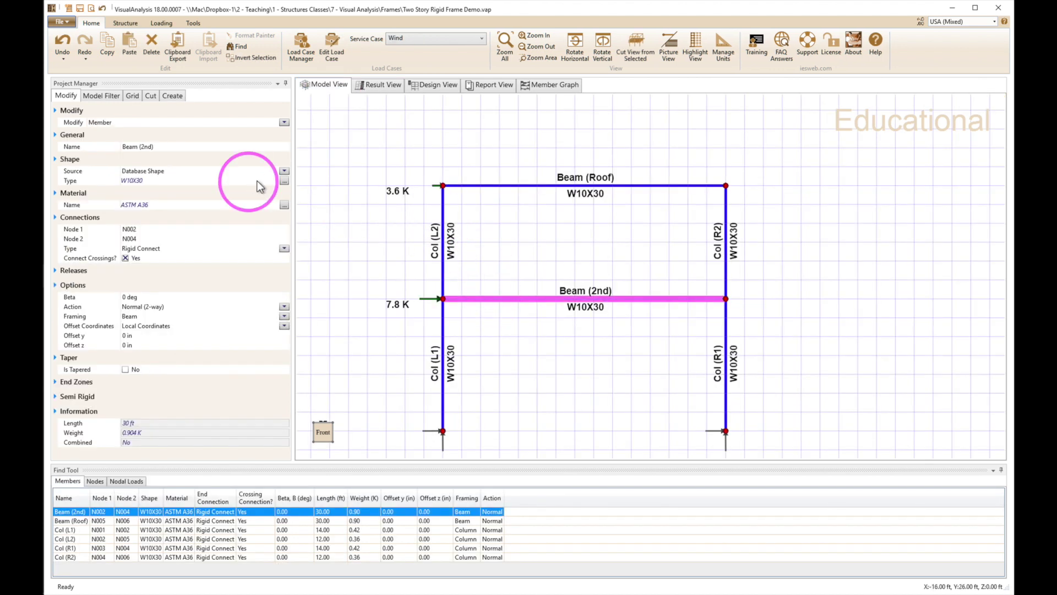
click(284, 181)
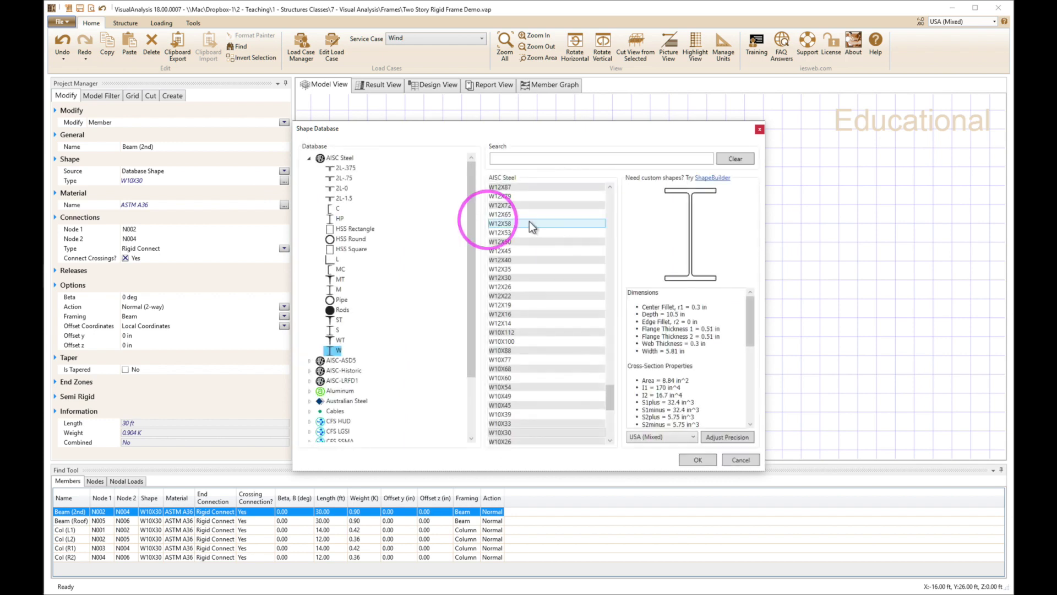
click(604, 199)
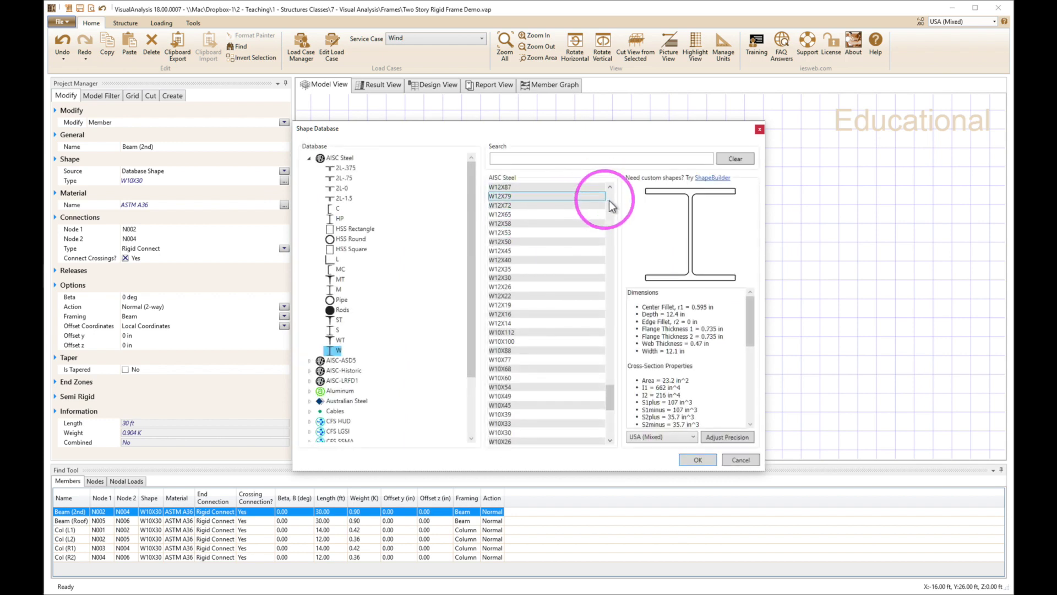
click(610, 201)
click(610, 202)
click(609, 202)
click(609, 201)
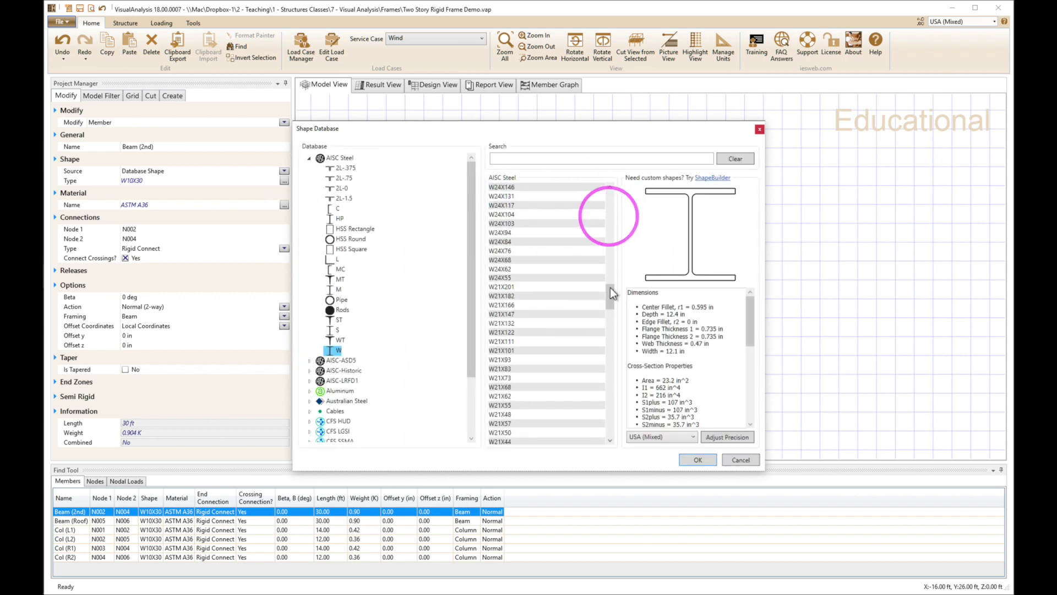
drag(610, 290, 619, 324)
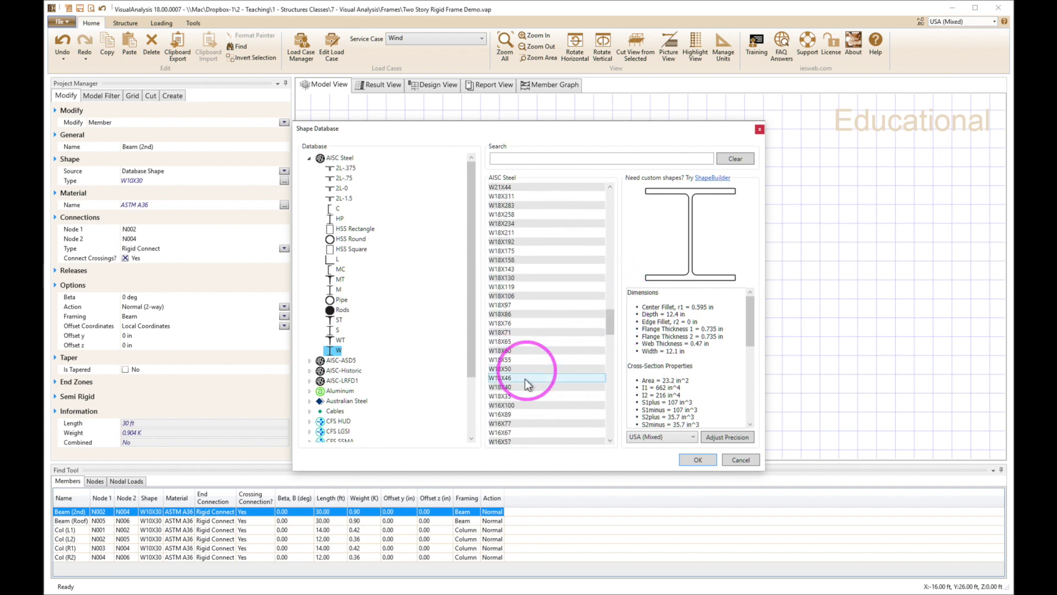
click(527, 388)
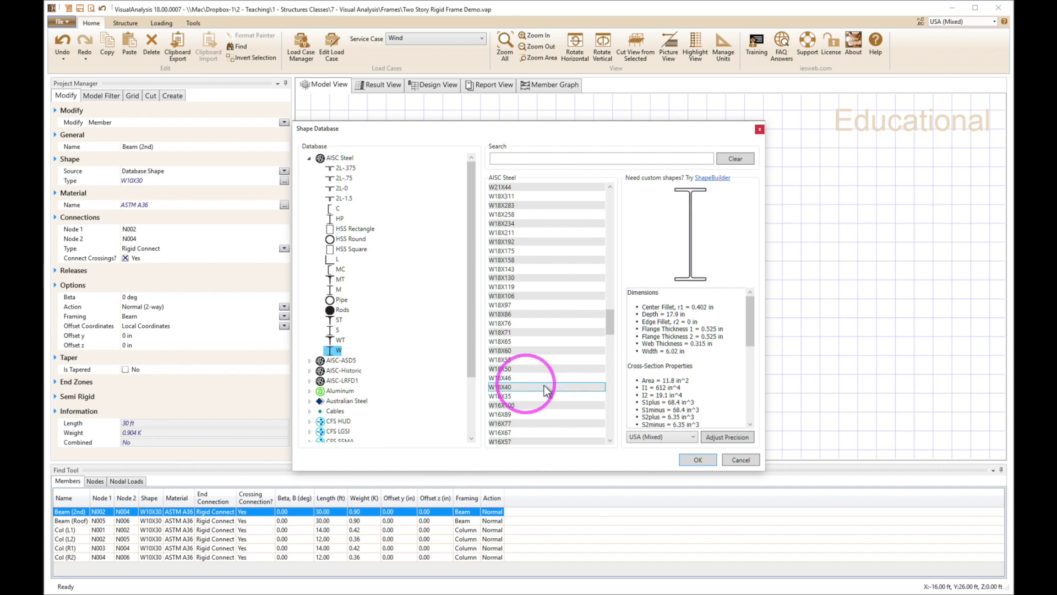
click(695, 460)
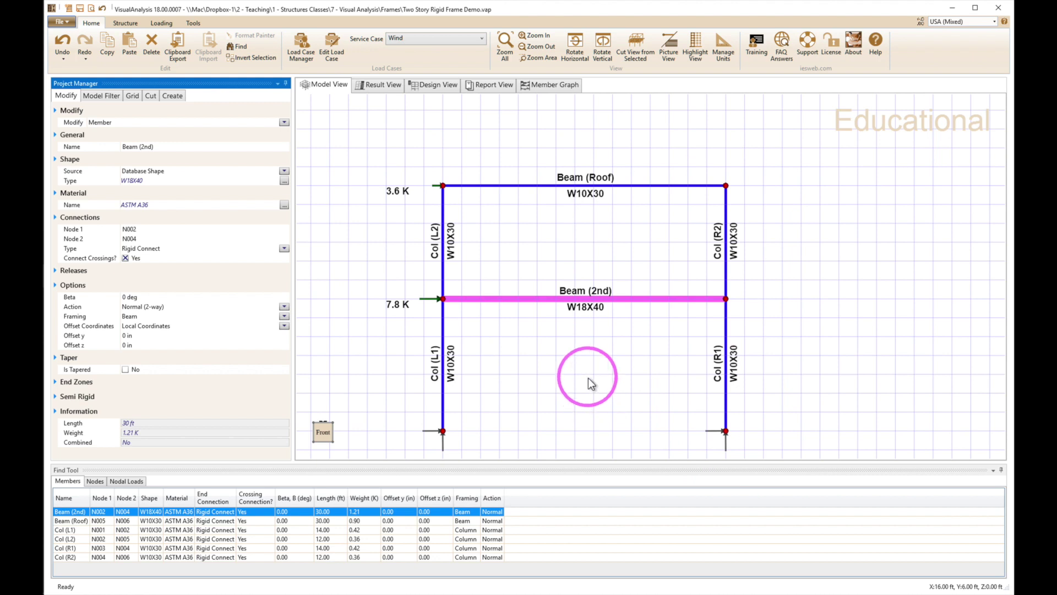
Review the report's member displacements and stresses, and turn off Extreme Rows Only for the Member Displacements table.
click(497, 87)
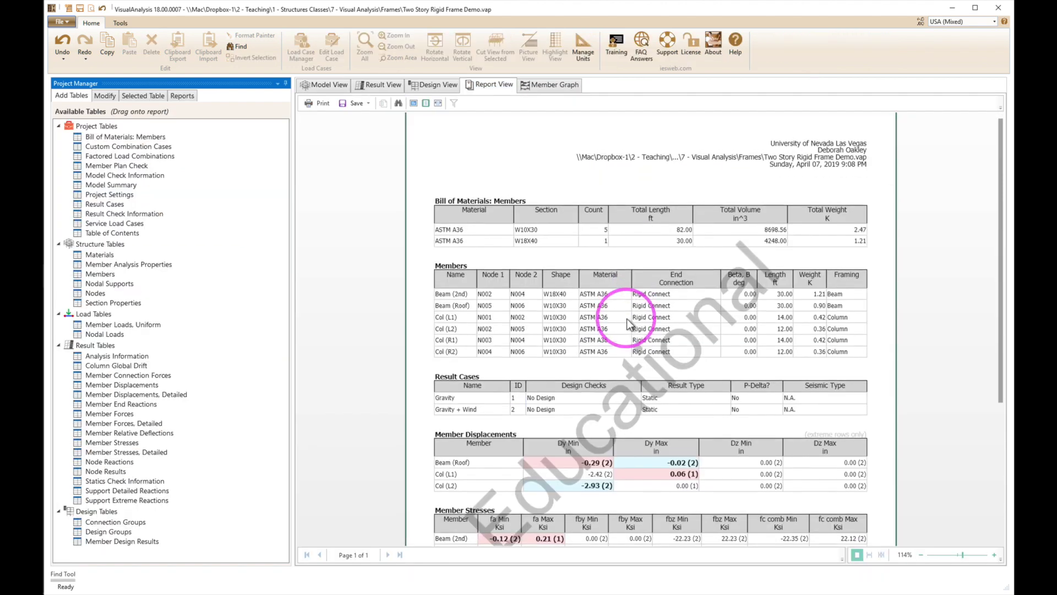
scroll(627, 318, down, 5)
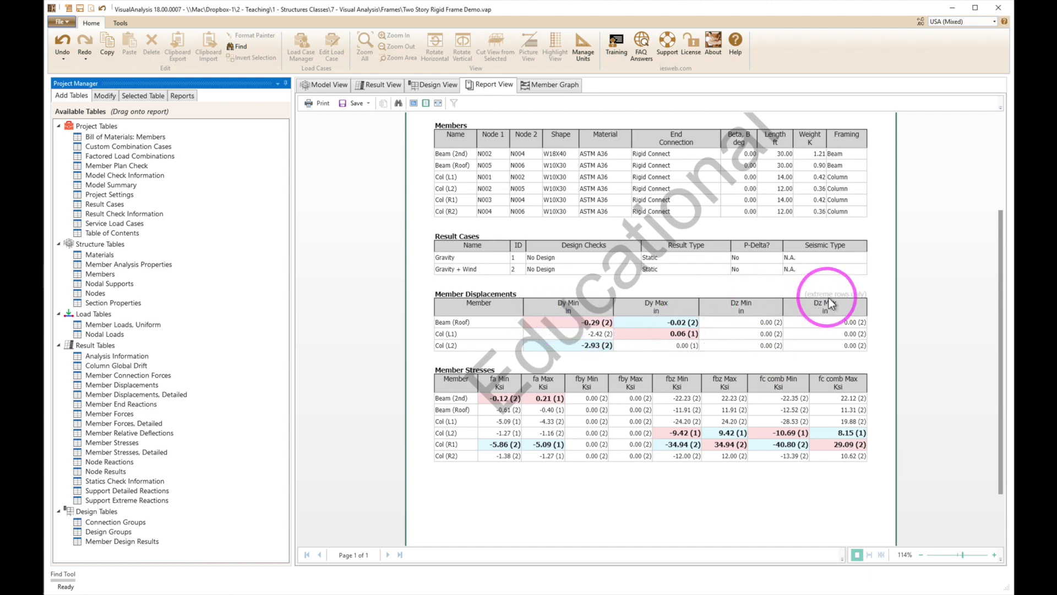
click(488, 300)
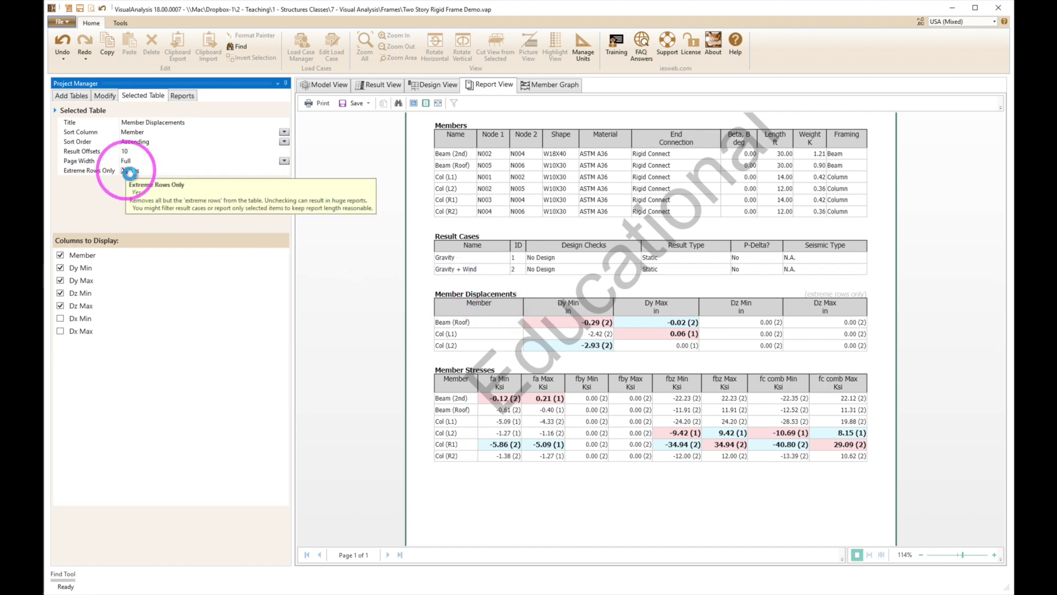
click(126, 171)
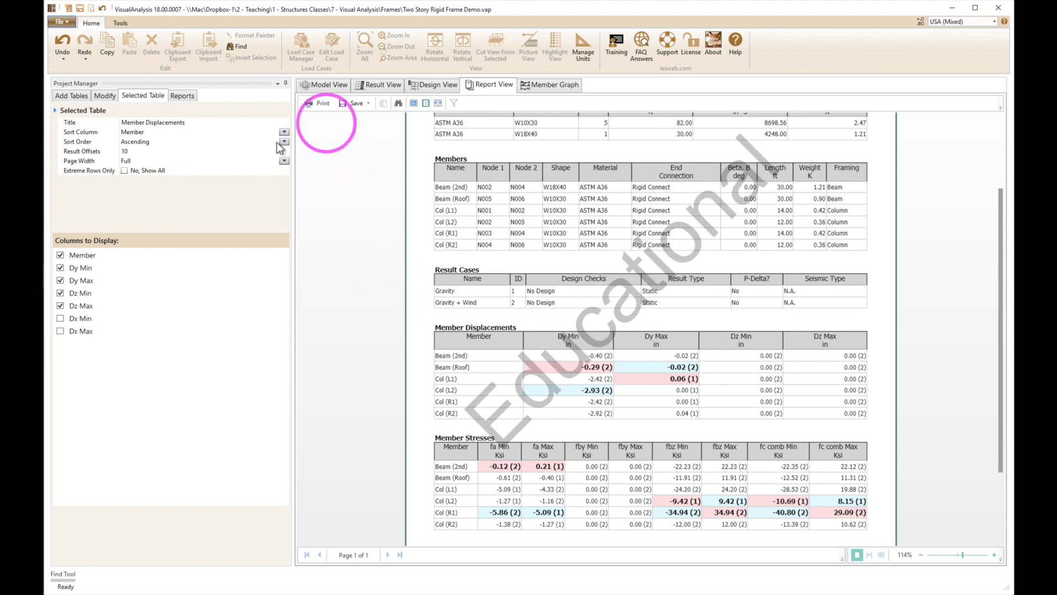
Change the shape of Beam (Roof) in the model to W12X19 from the AISC Steel database.
click(325, 88)
click(483, 186)
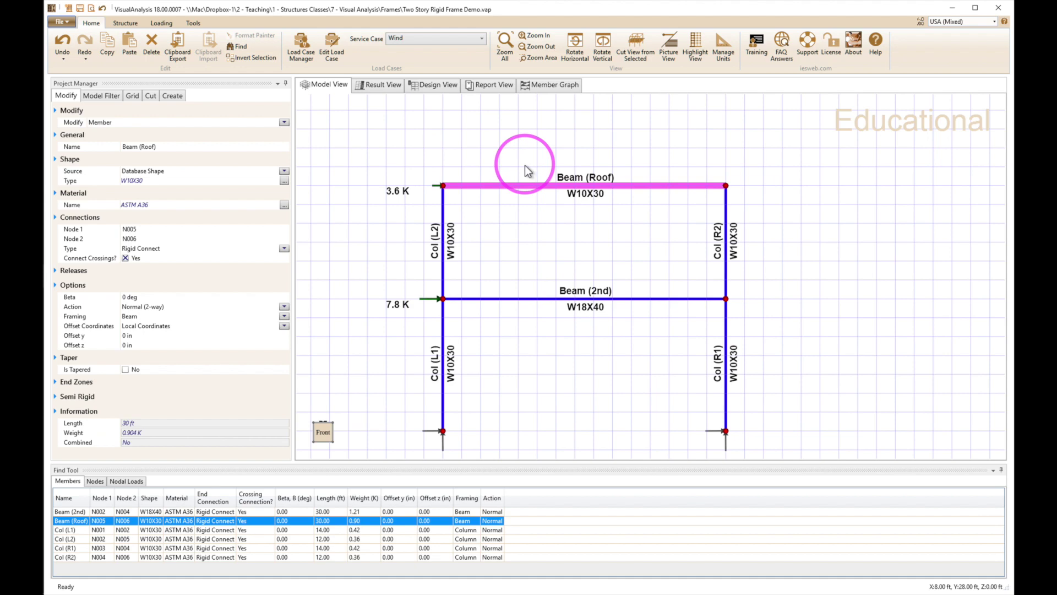
click(284, 181)
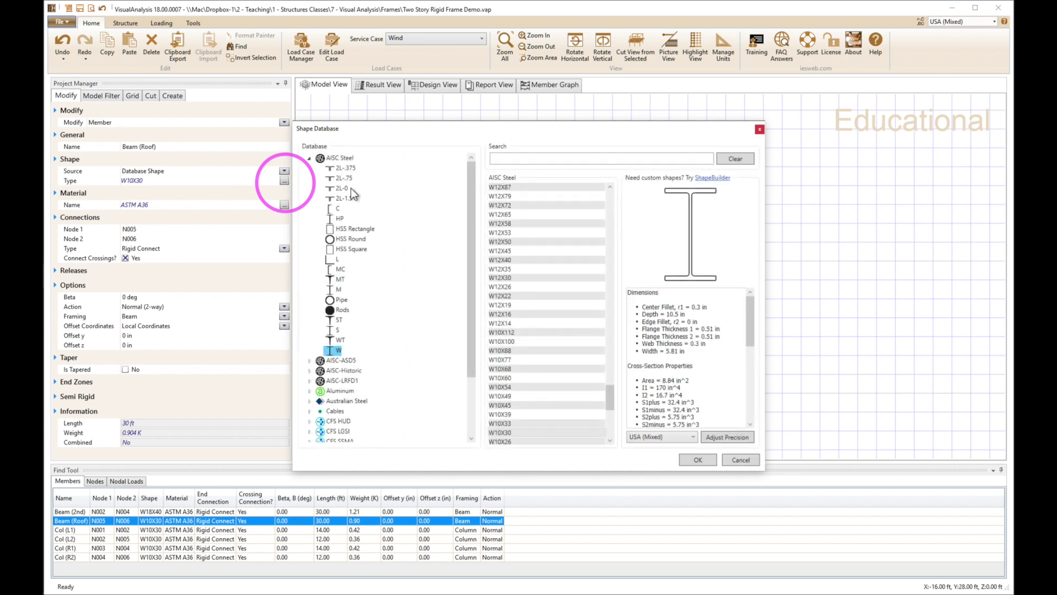
click(534, 306)
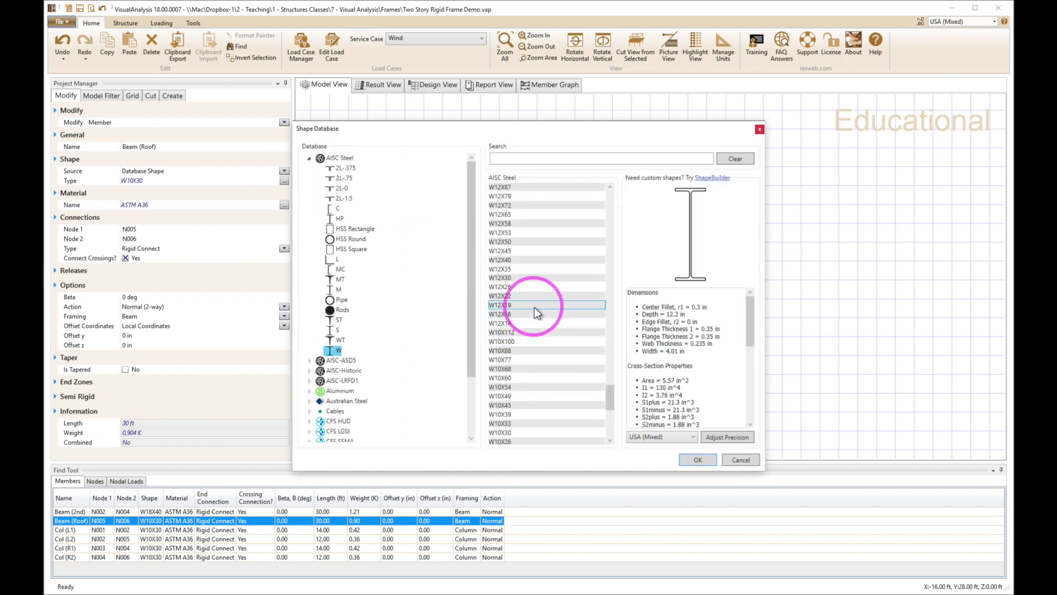
click(697, 460)
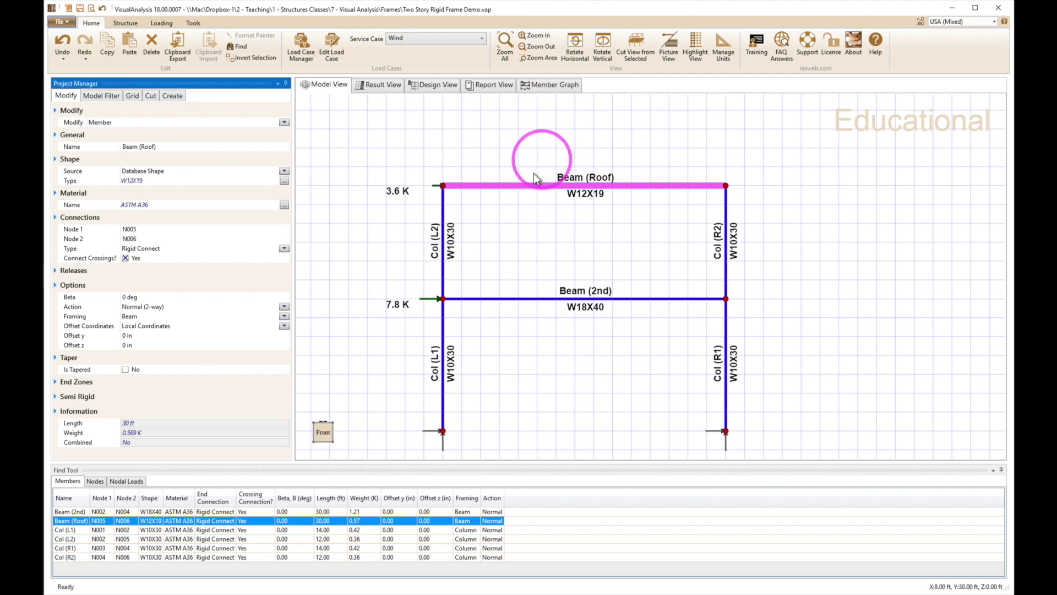
Change the shape of Beam (2nd) to W18X46 from the AISC Steel database.
click(537, 310)
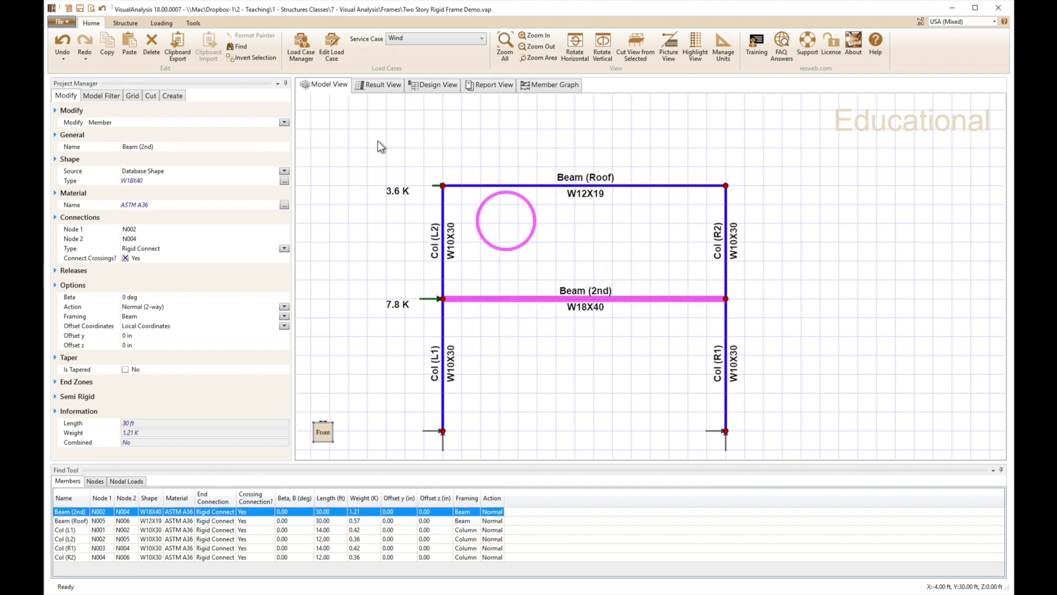
click(284, 181)
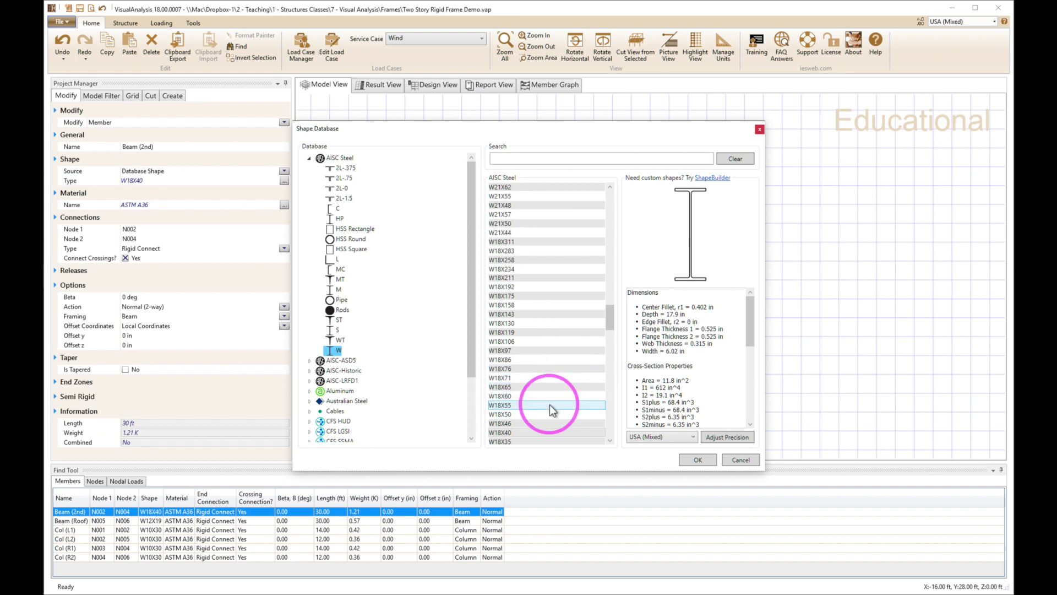
click(525, 424)
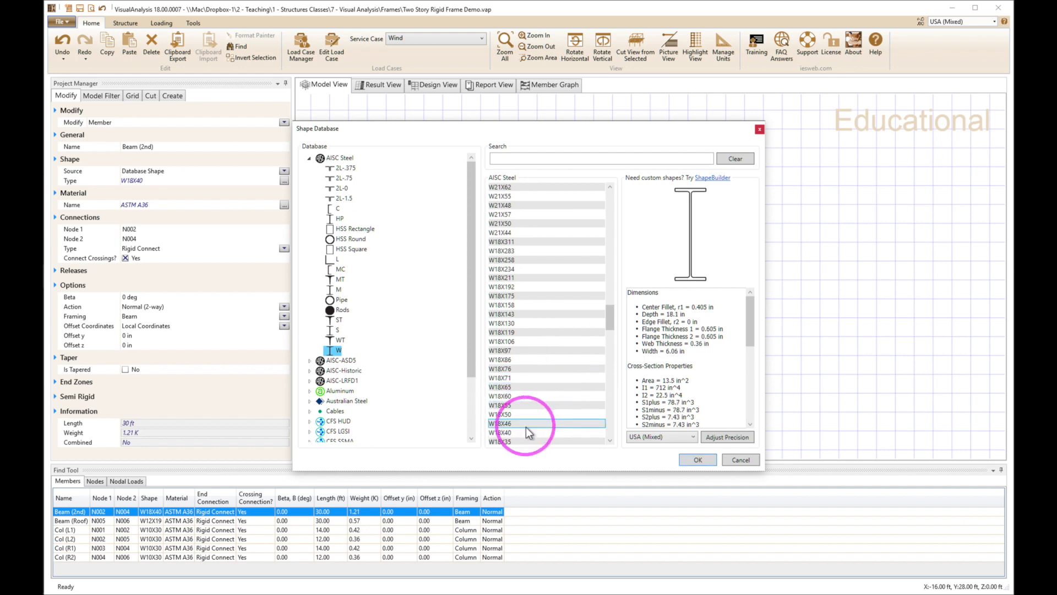
click(697, 460)
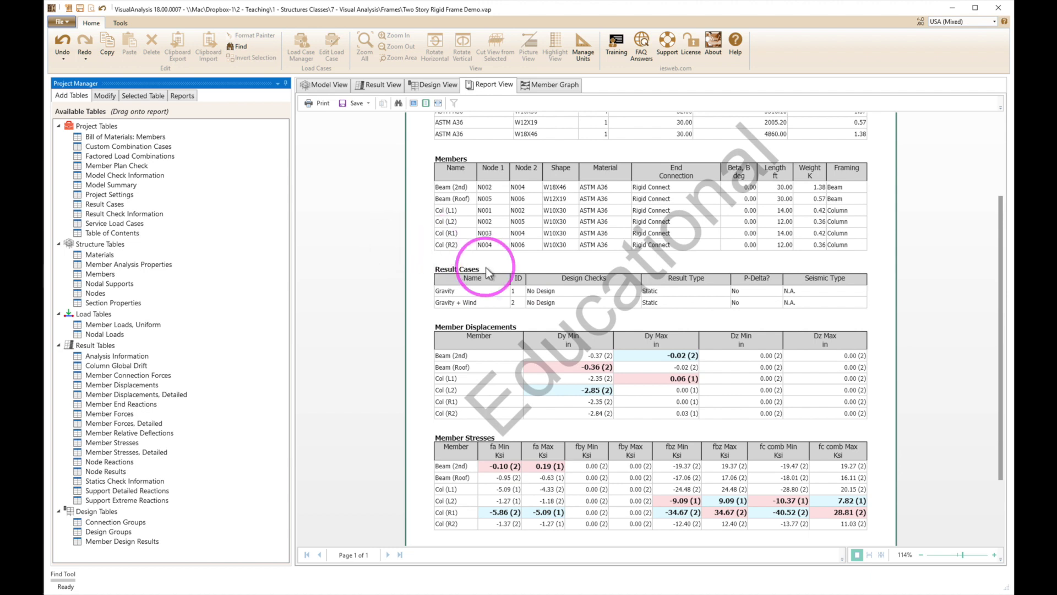
Review the report's member displacement and stress tables for the resized beams, comparing against the shapes in the model.
scroll(486, 268, down, 2)
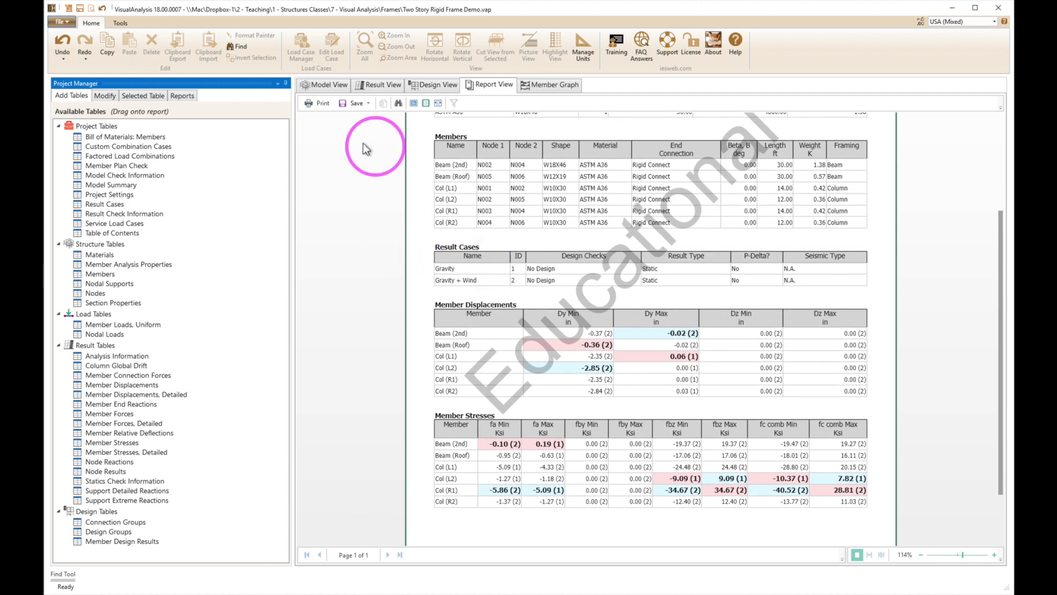
click(344, 88)
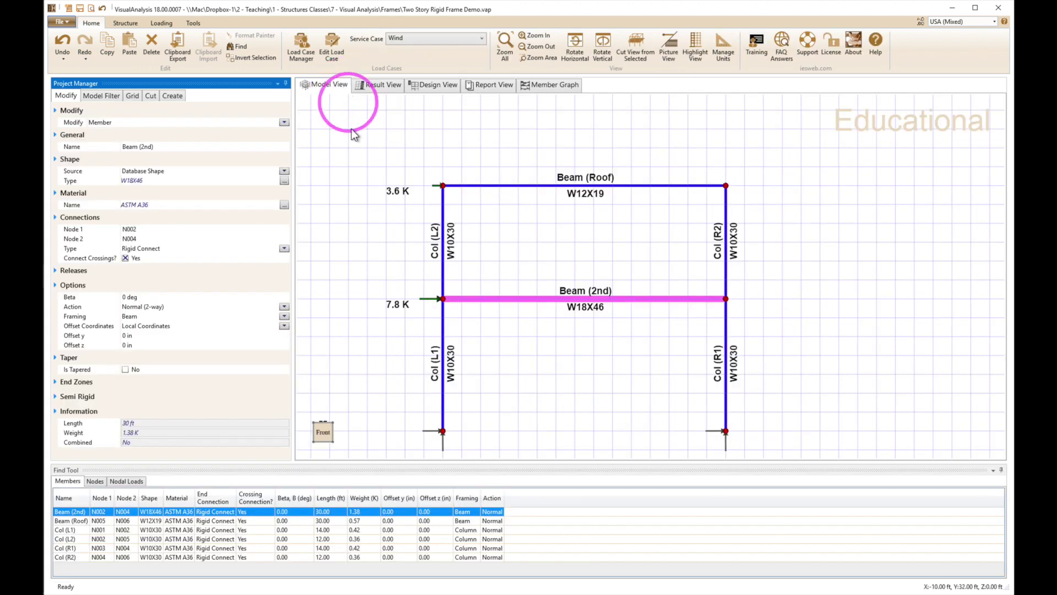
click(497, 88)
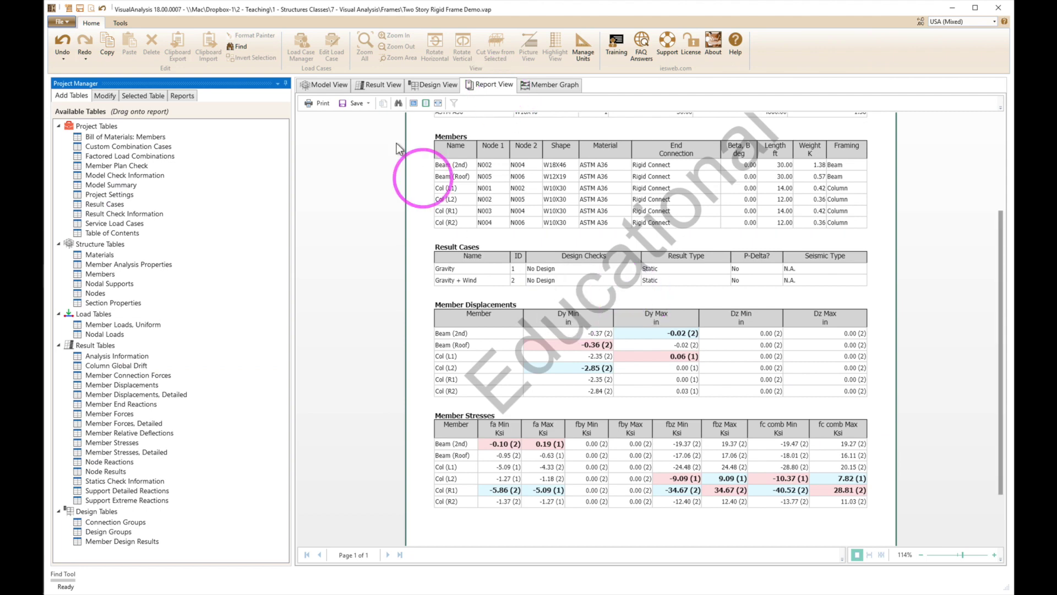
Display the Gravity + Wind result case with the undisplaced frame overlaid on the deflected shape, and clear the member selection.
click(378, 90)
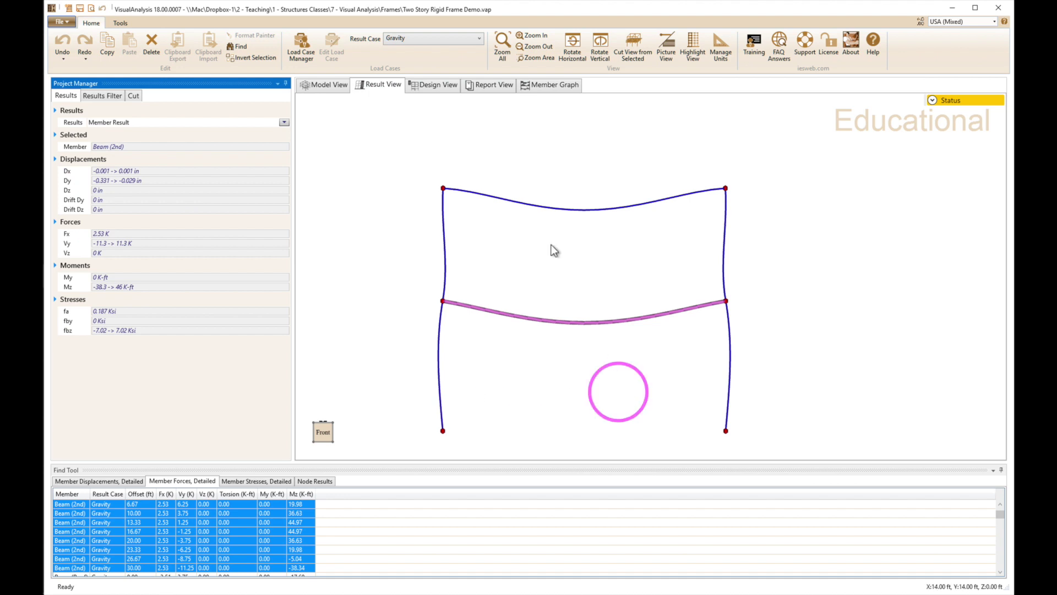
click(442, 39)
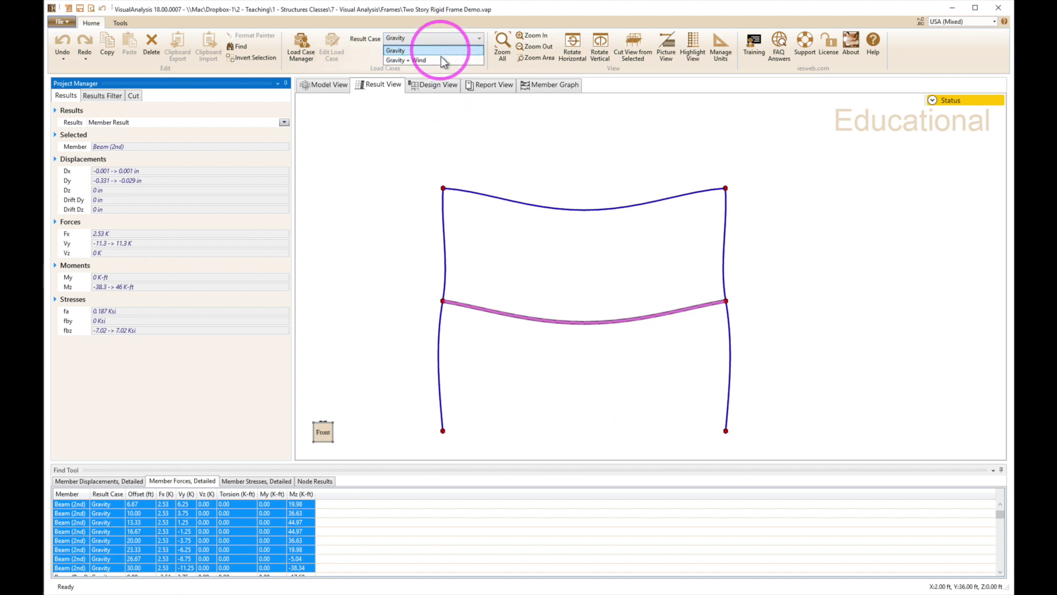
click(441, 58)
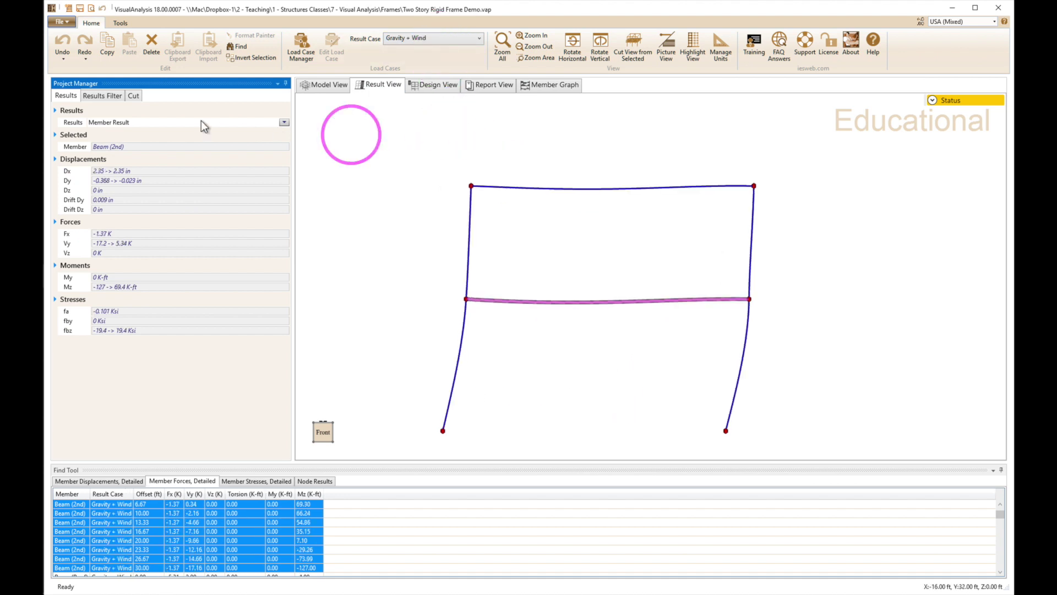
click(108, 97)
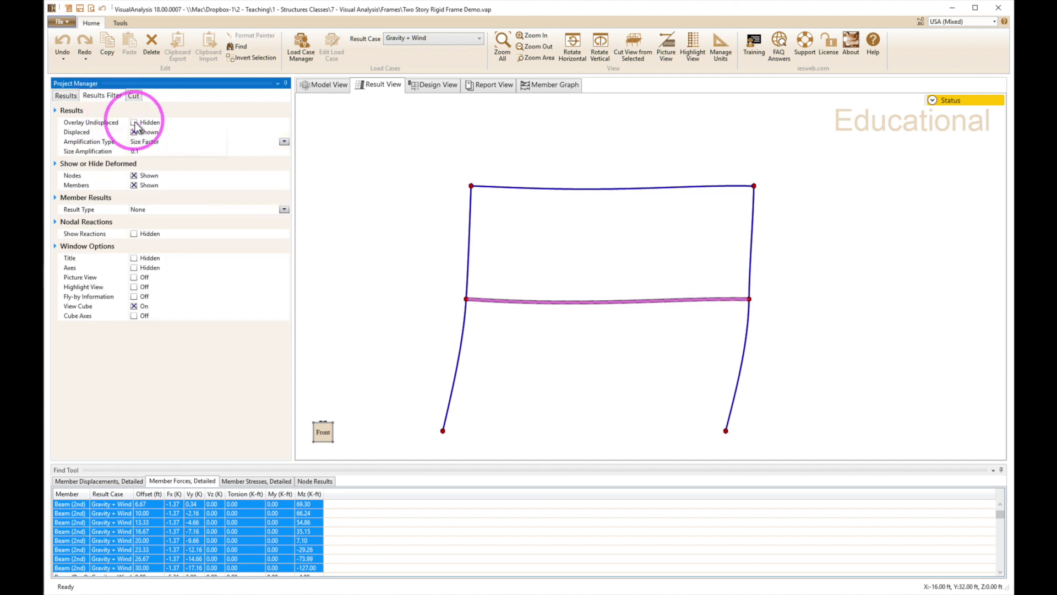
click(134, 123)
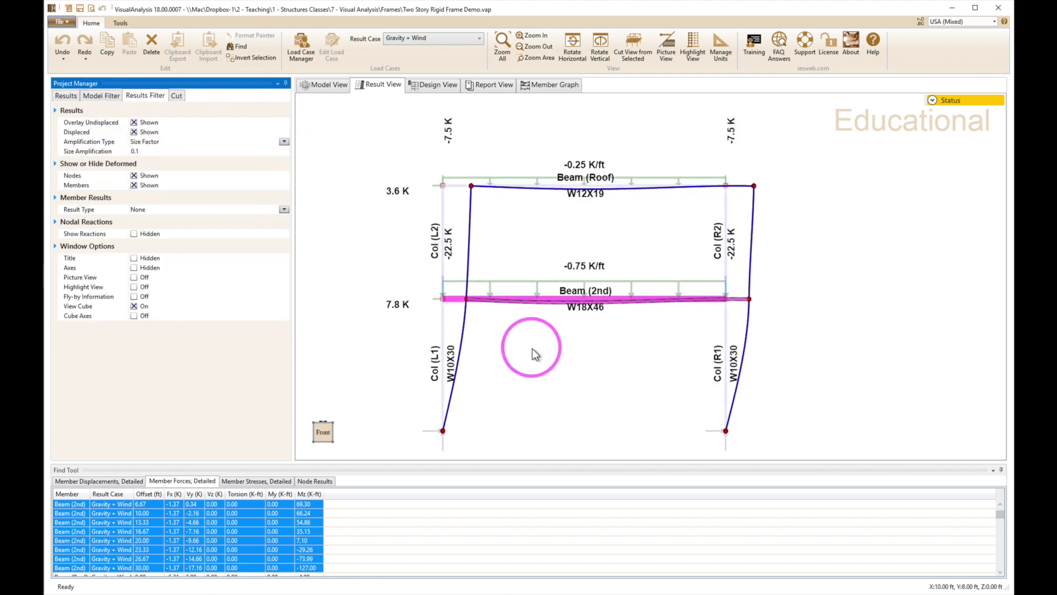
click(634, 354)
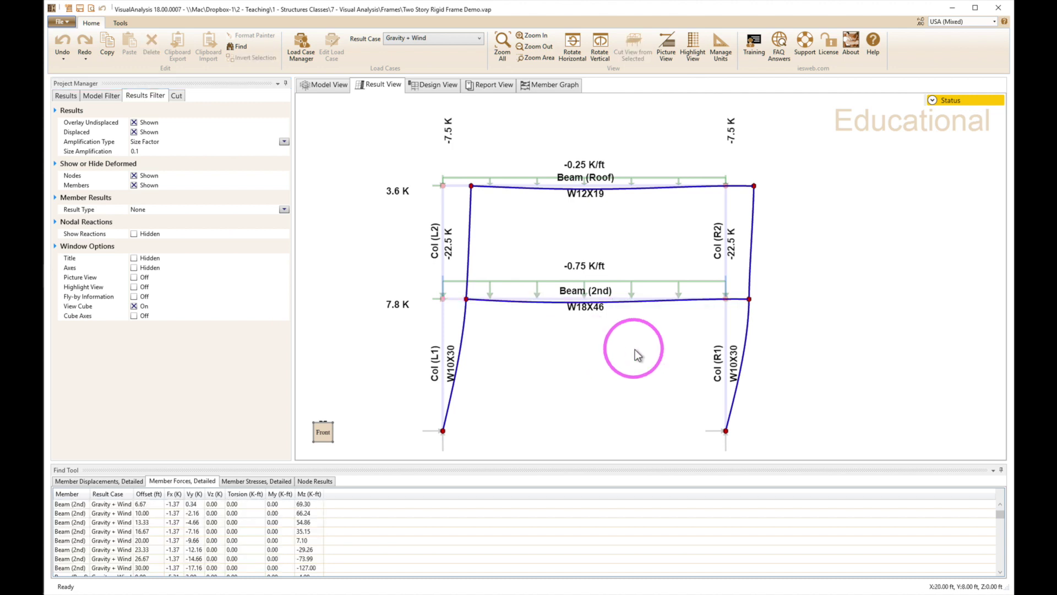
Look up Col (R1)'s maximum moment under Gravity + Wind, and compute 93.55 × 12 ÷ 22 in Calculator.
click(749, 347)
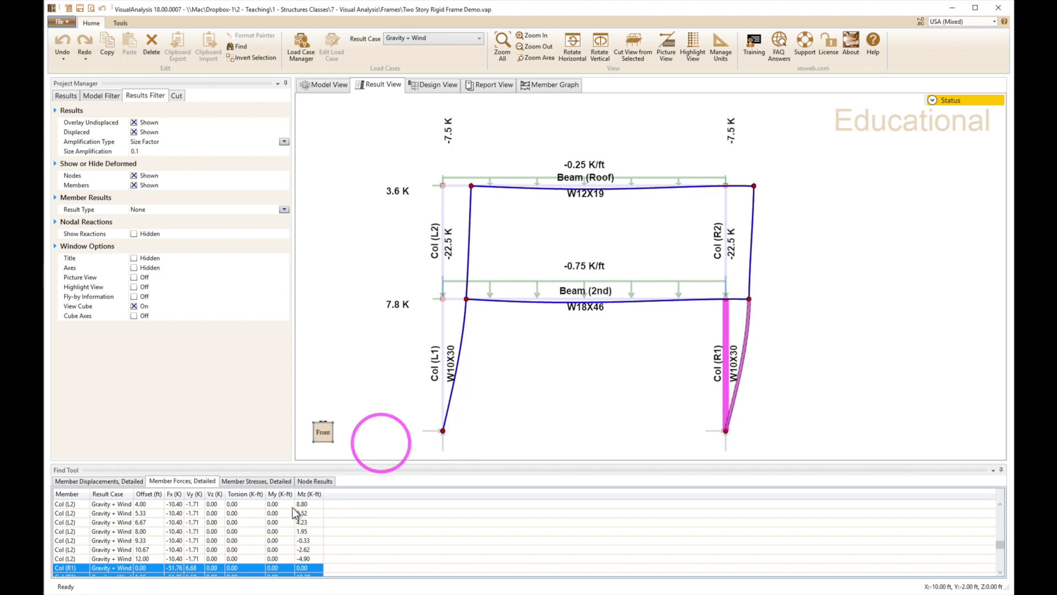
scroll(291, 513, down, 3)
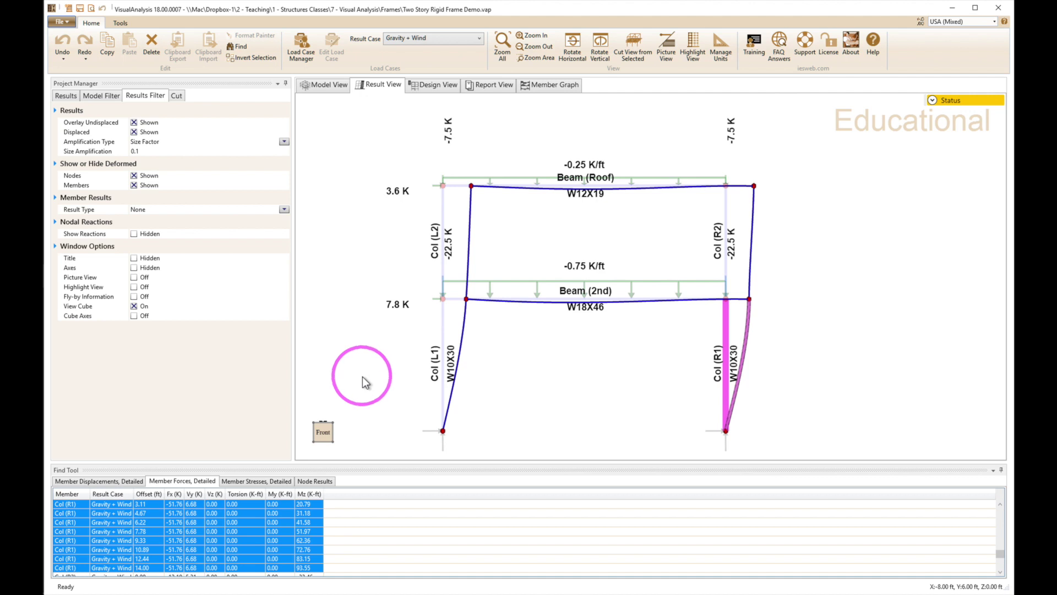
key(super+Tab)
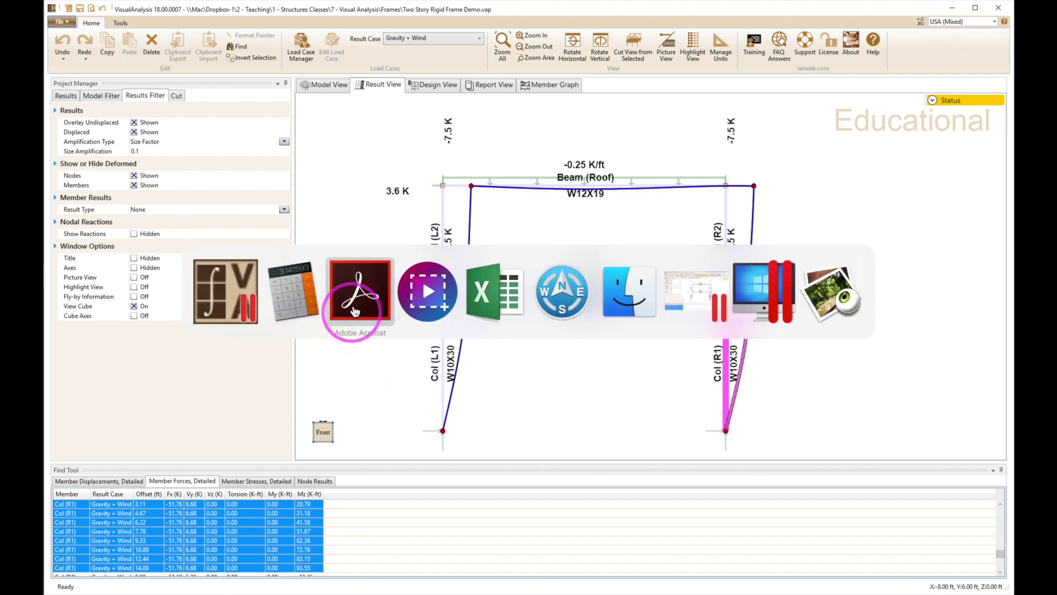
click(310, 303)
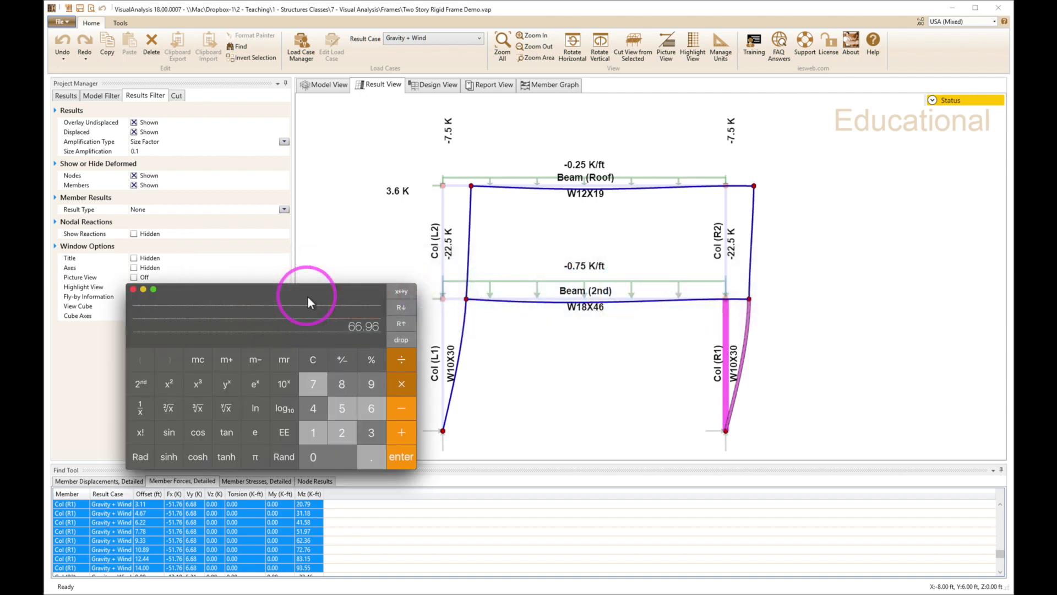
key(Escape)
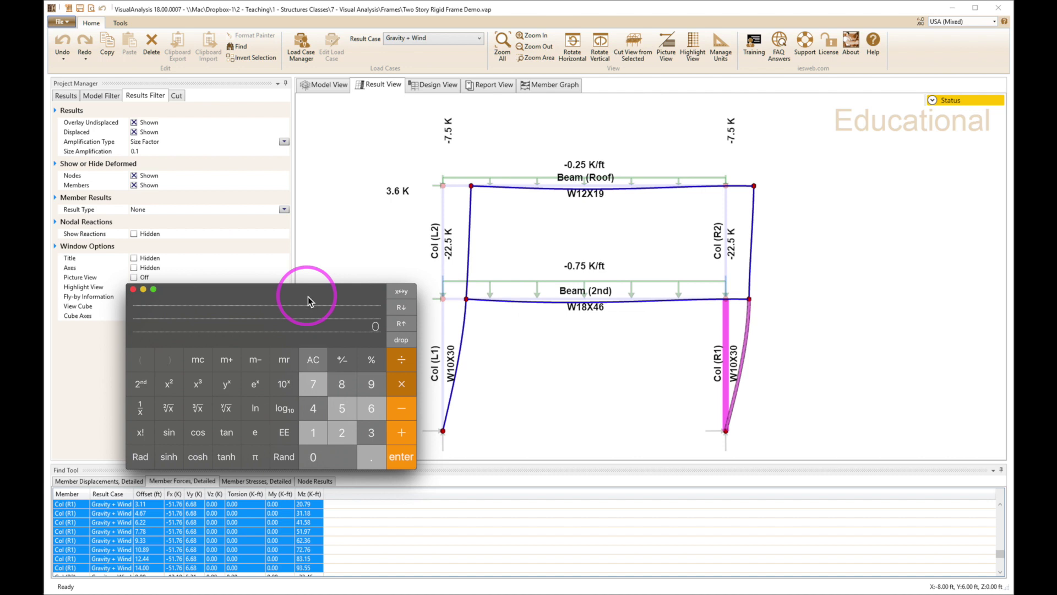
text(93)
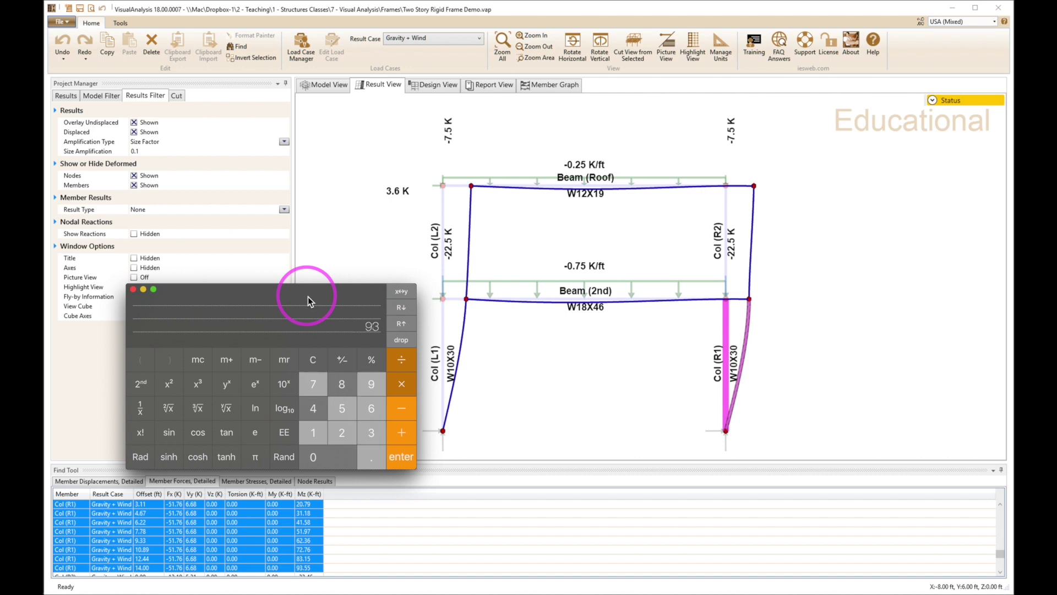
text(.55)
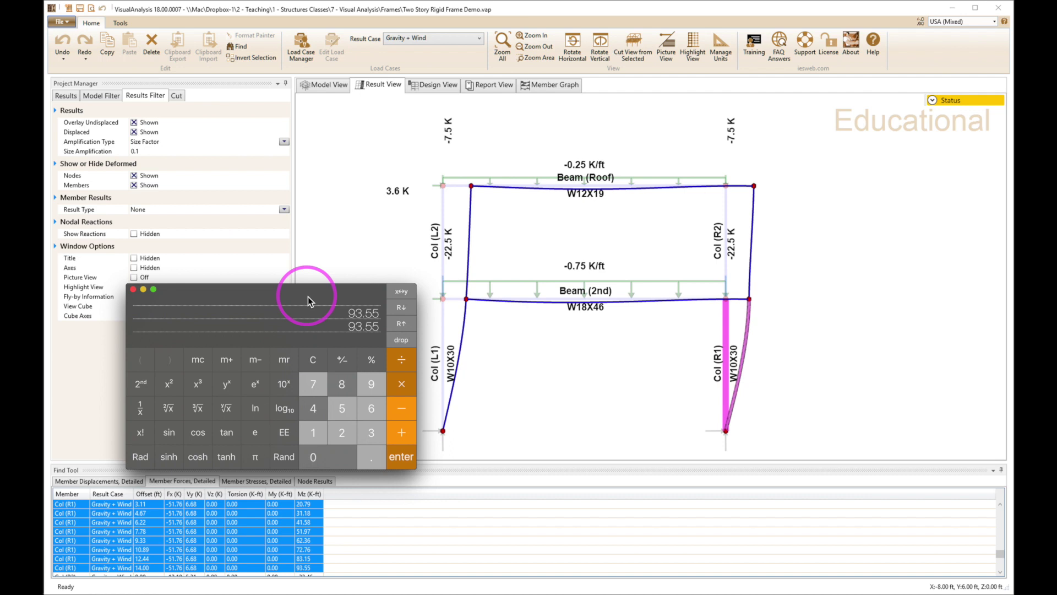
text(12)
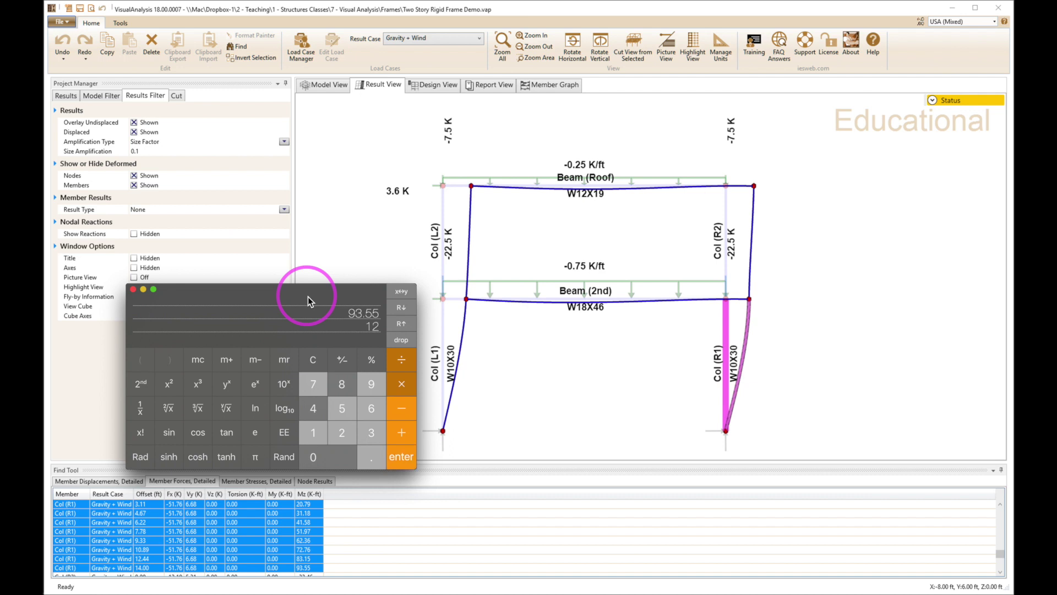
key(asterisk)
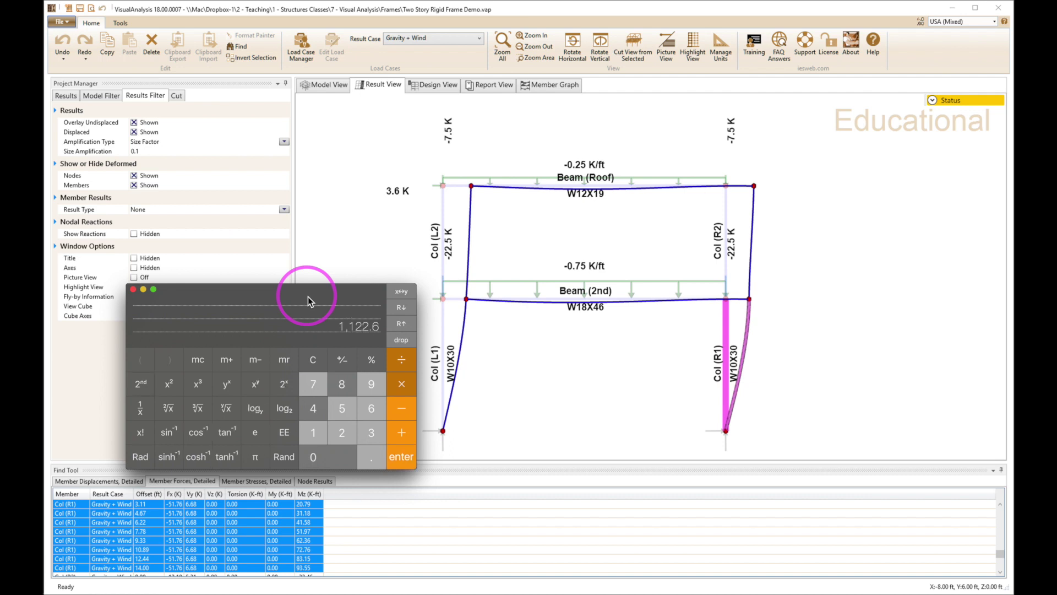
text(22)
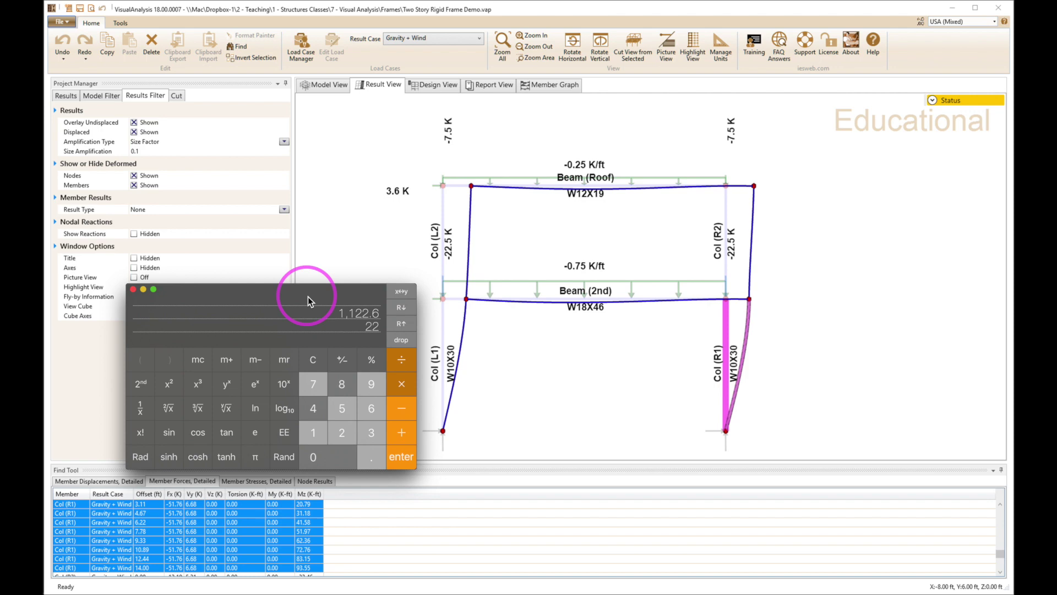
key(slash)
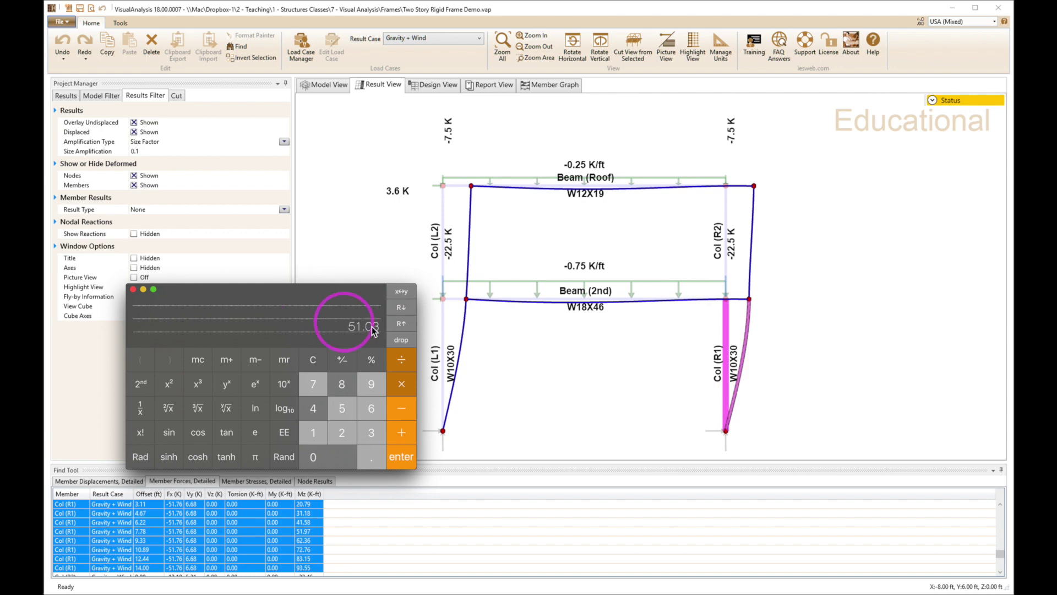
Look up a column shape with sufficient section modulus in the Allowable Stress Design Selection Table in Acrobat.
click(362, 270)
key(ctrl+Right)
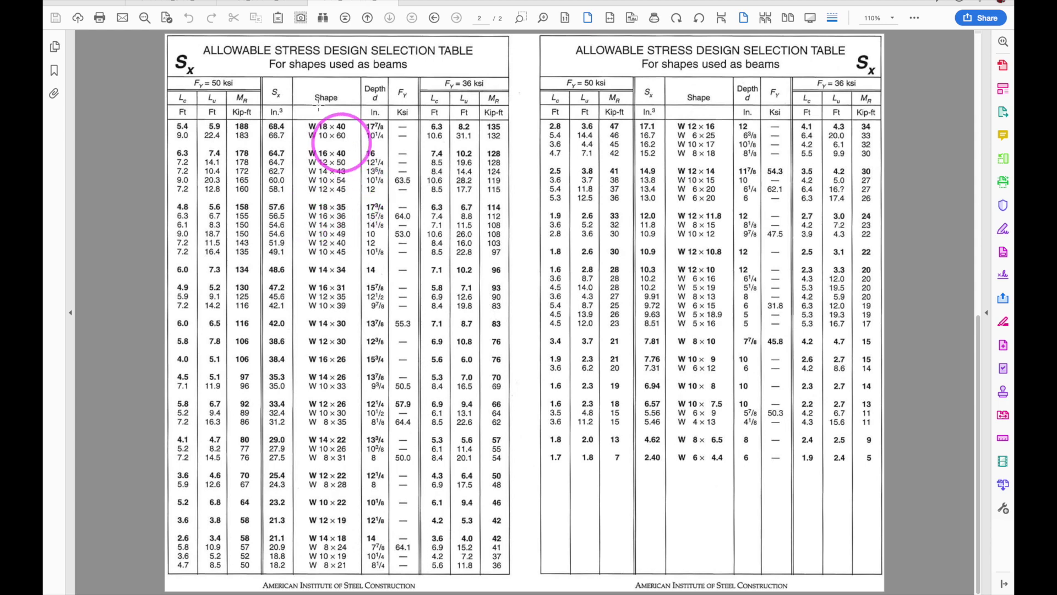
key(ctrl+Left)
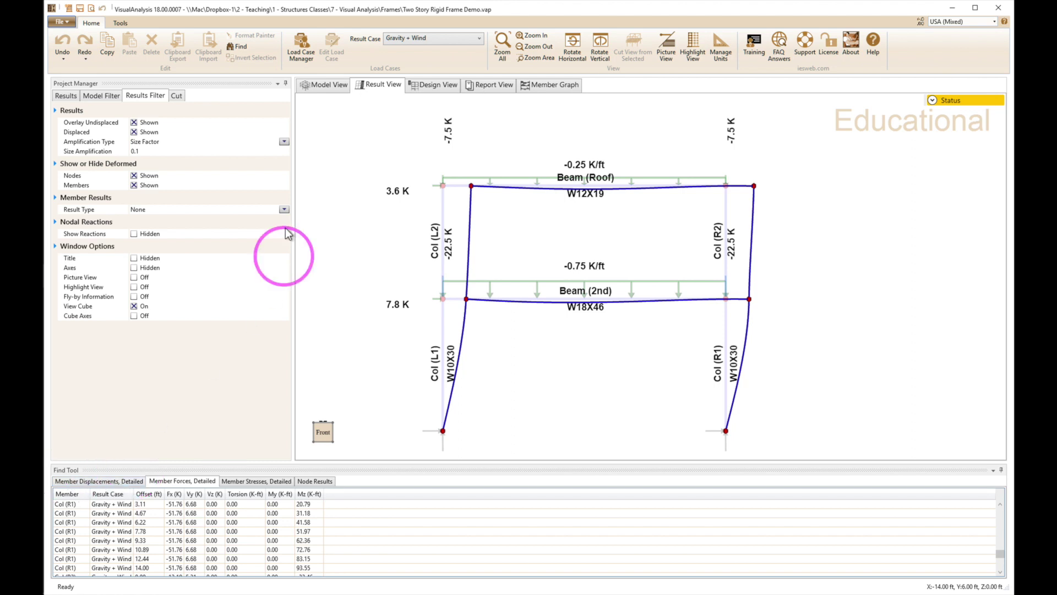
Change the shape of all four columns in the model to W16X36 from AISC Steel, and check the report's stresses.
click(329, 88)
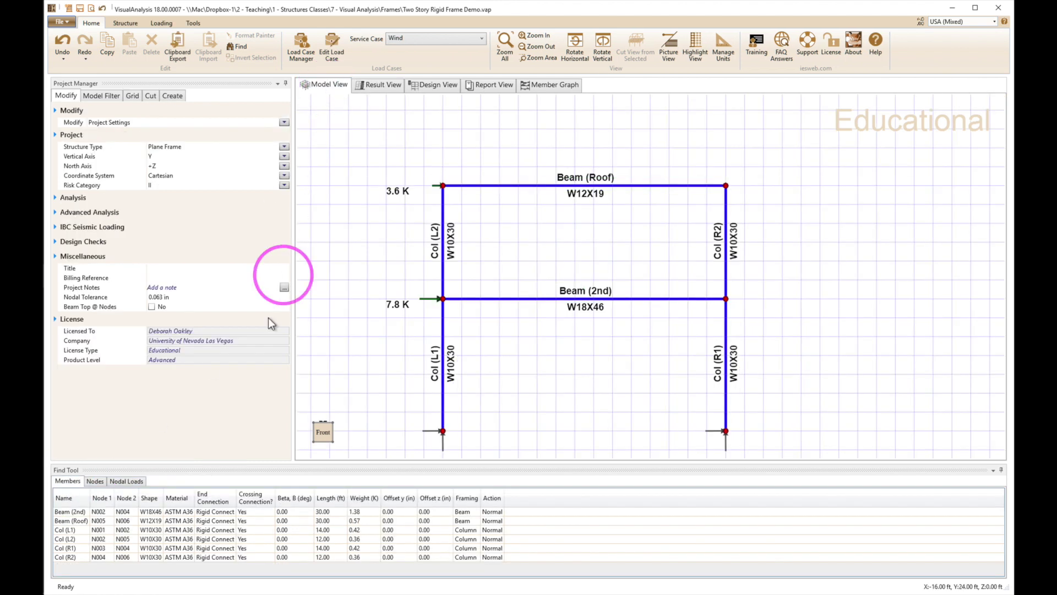
click(65, 530)
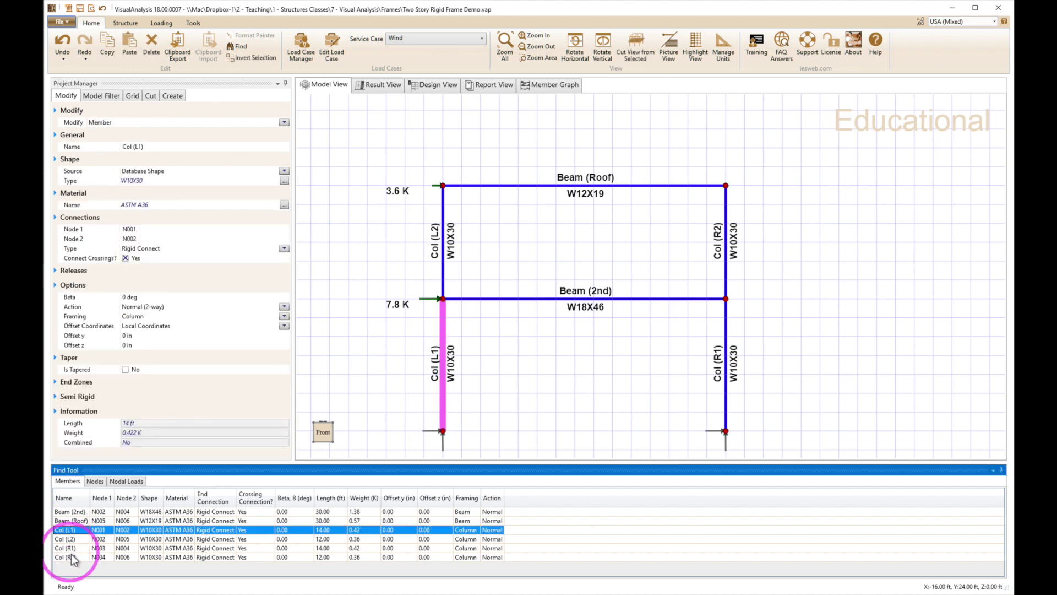
shift+click(71, 553)
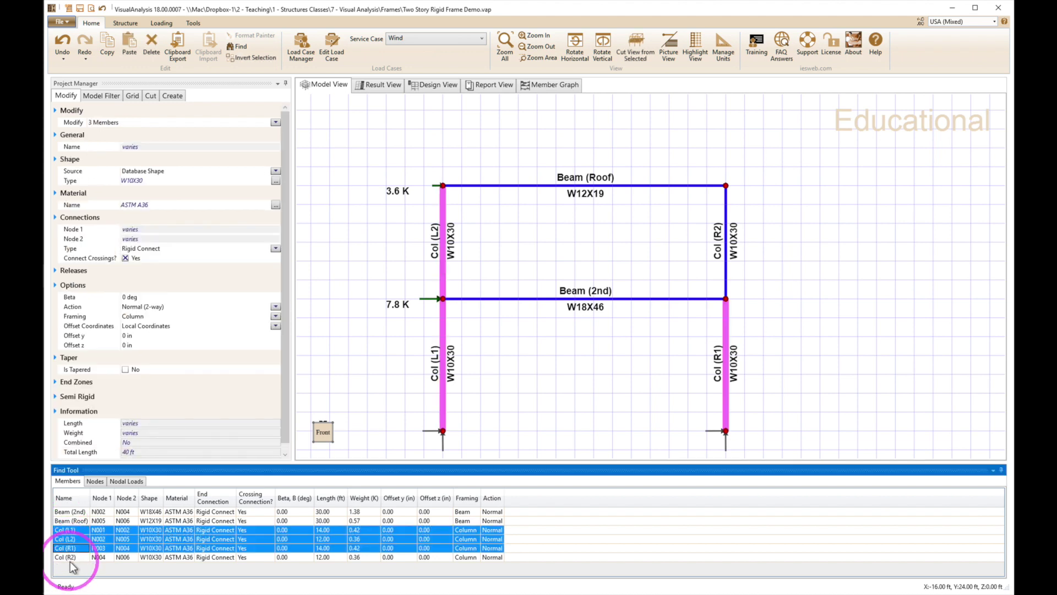
shift+click(71, 560)
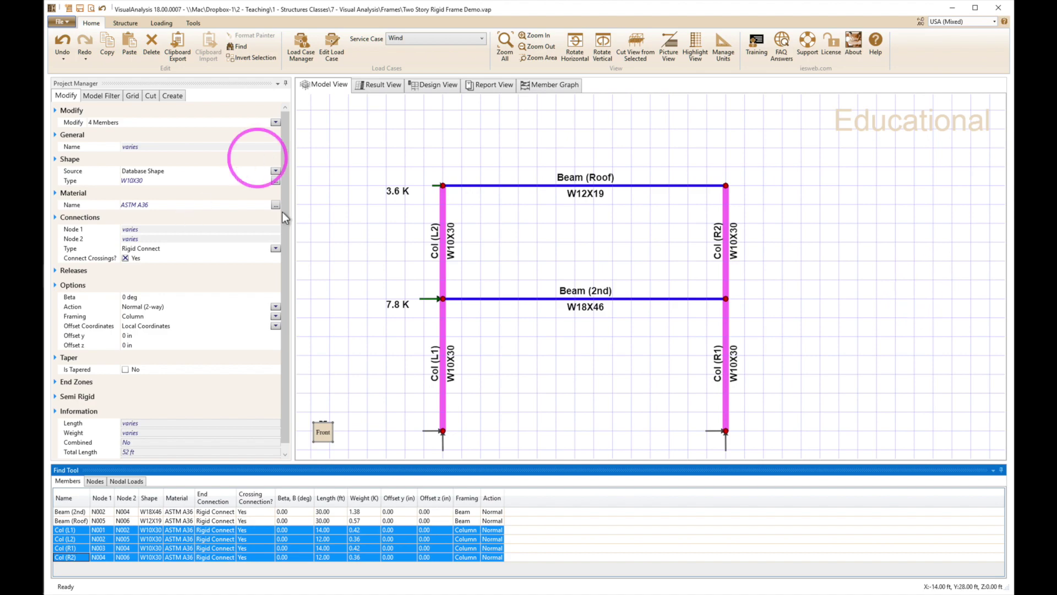
click(276, 180)
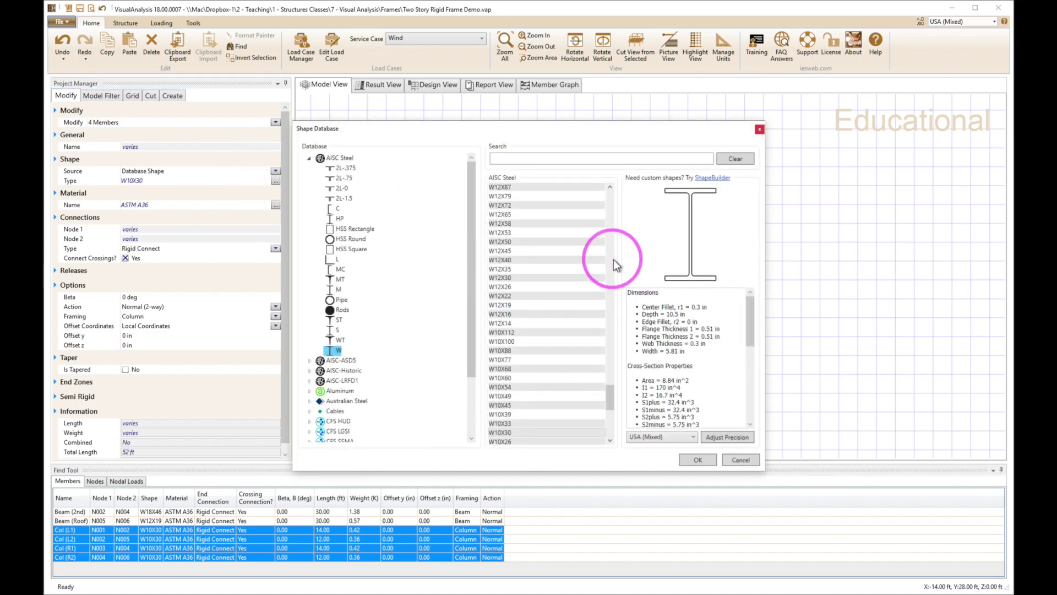
key(ctrl+Right)
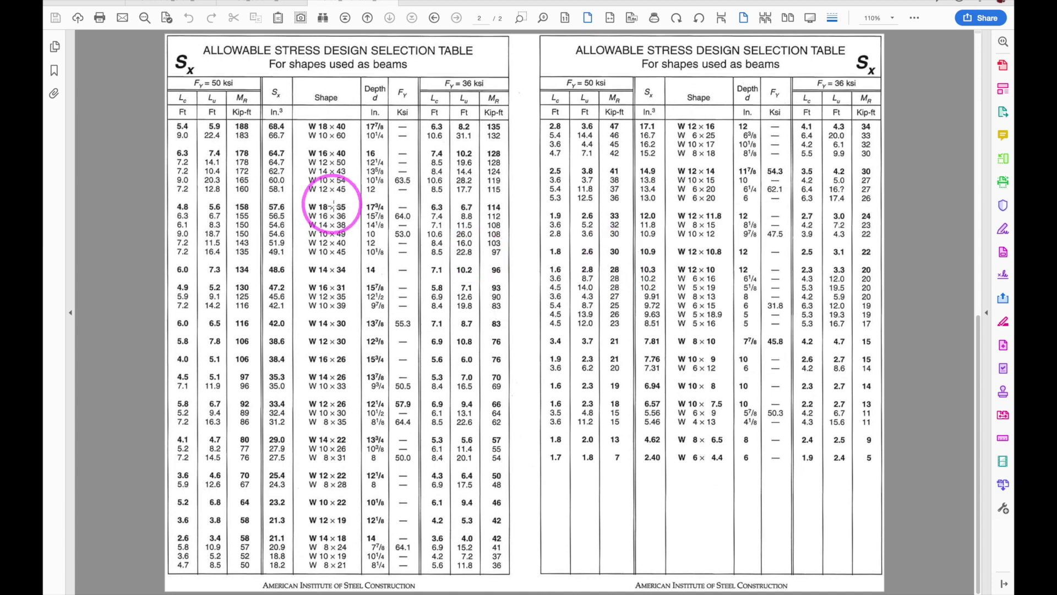
key(ctrl+Left)
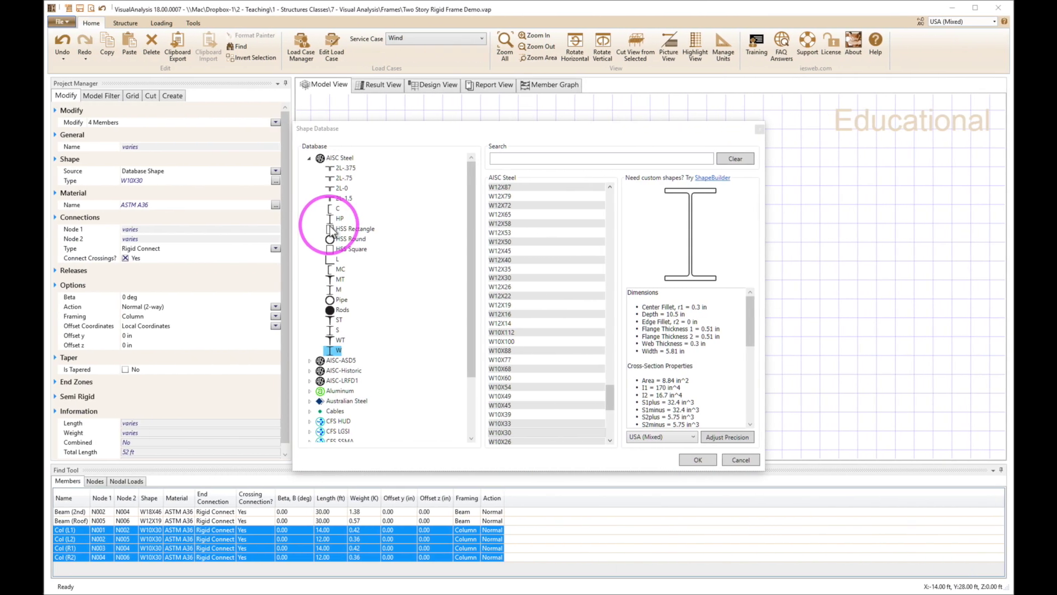
scroll(612, 224, up, 14)
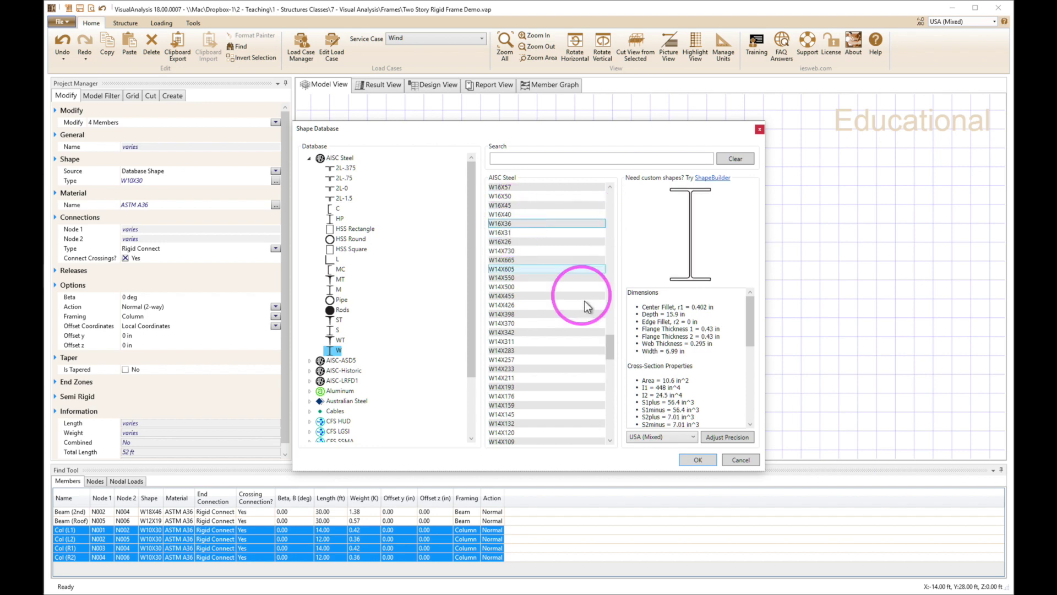
click(699, 459)
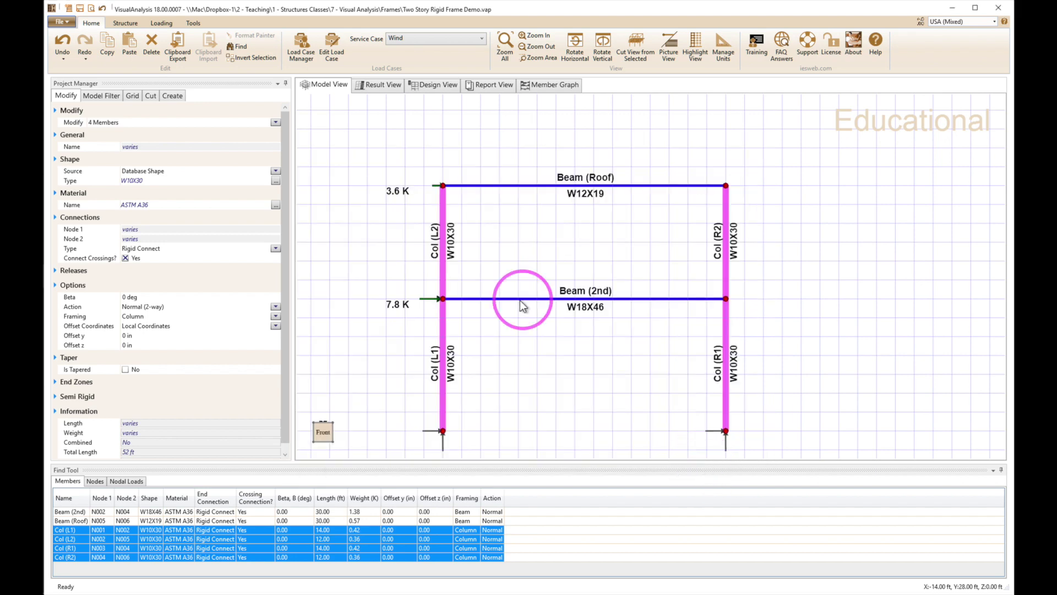
click(509, 92)
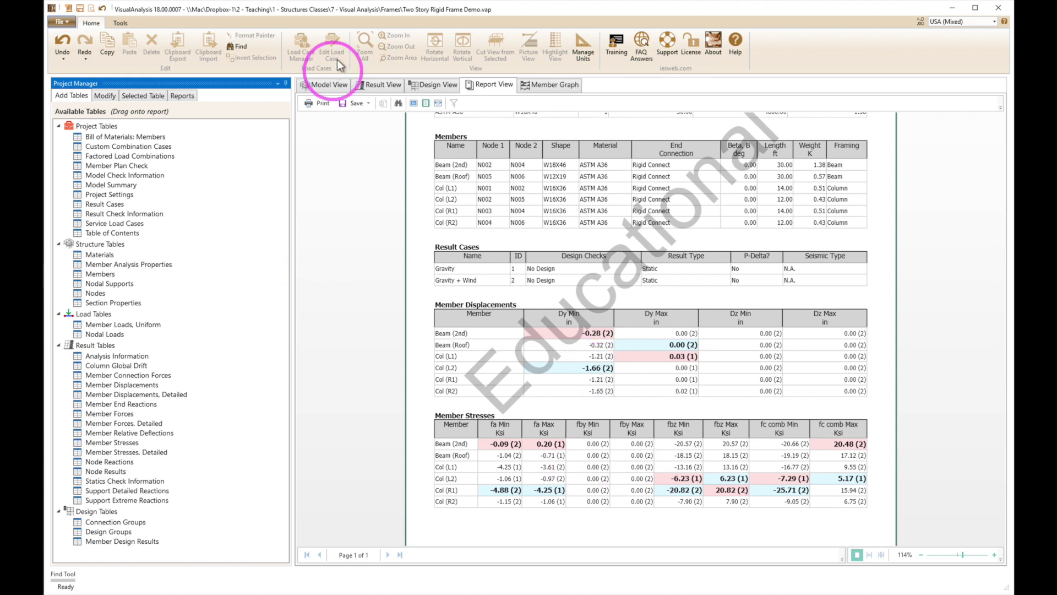
Change the shape of the four columns to W16X45 from the AISC Steel database, and clear the member selection.
click(326, 88)
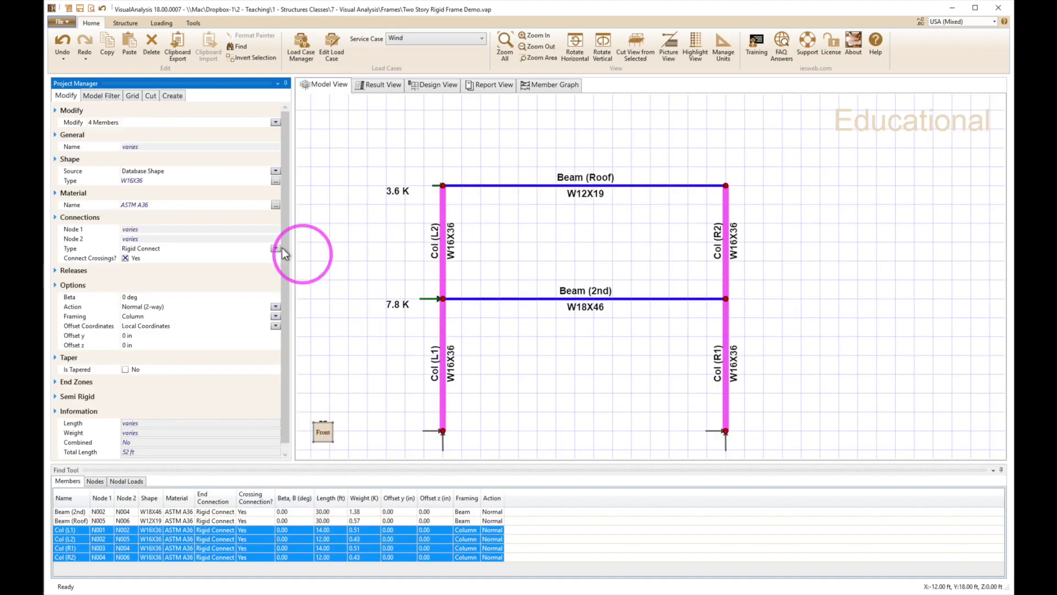
click(275, 182)
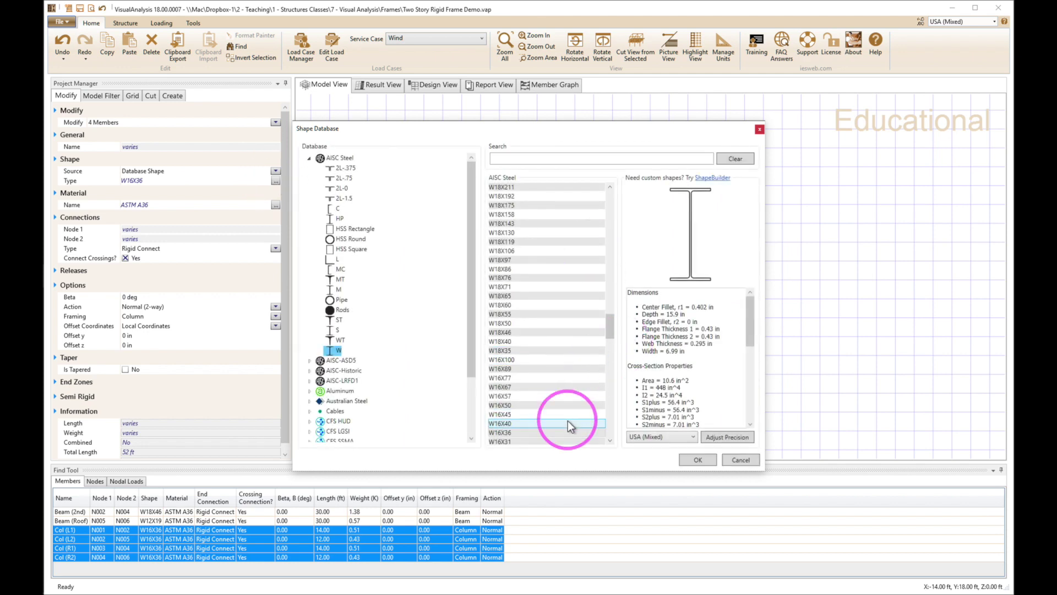
click(532, 414)
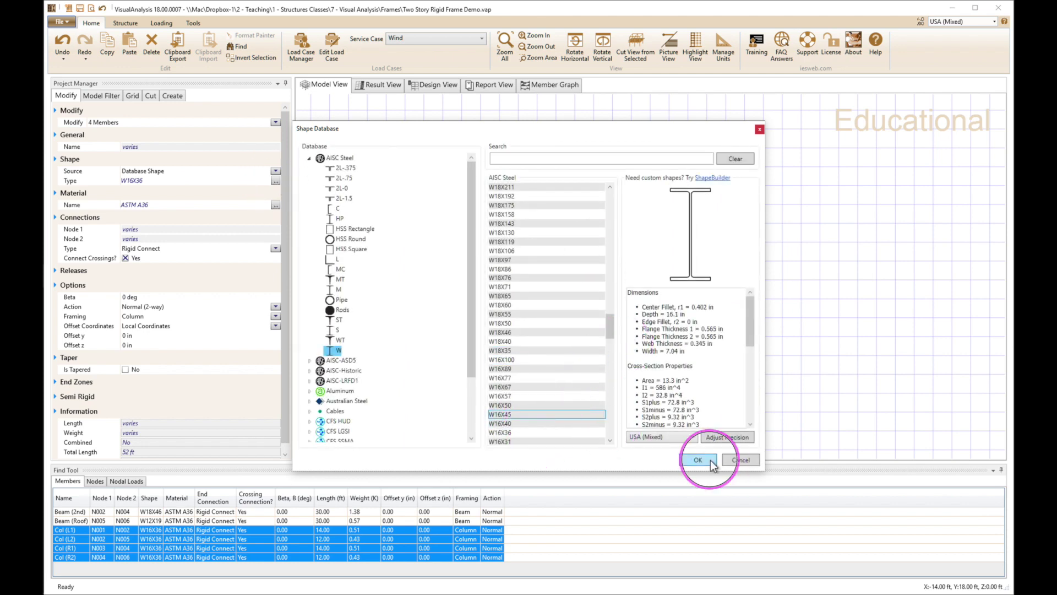
click(714, 463)
click(494, 108)
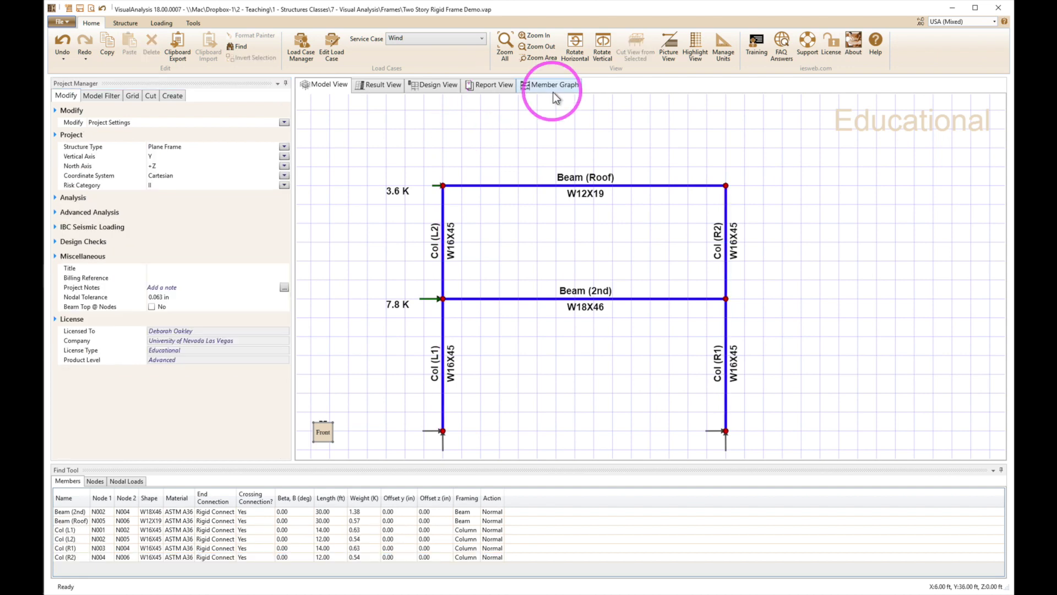
Review the report's displacements and stresses for the resized columns, and look up W16X45 properties in the Wide Flange Shapes tables.
click(498, 86)
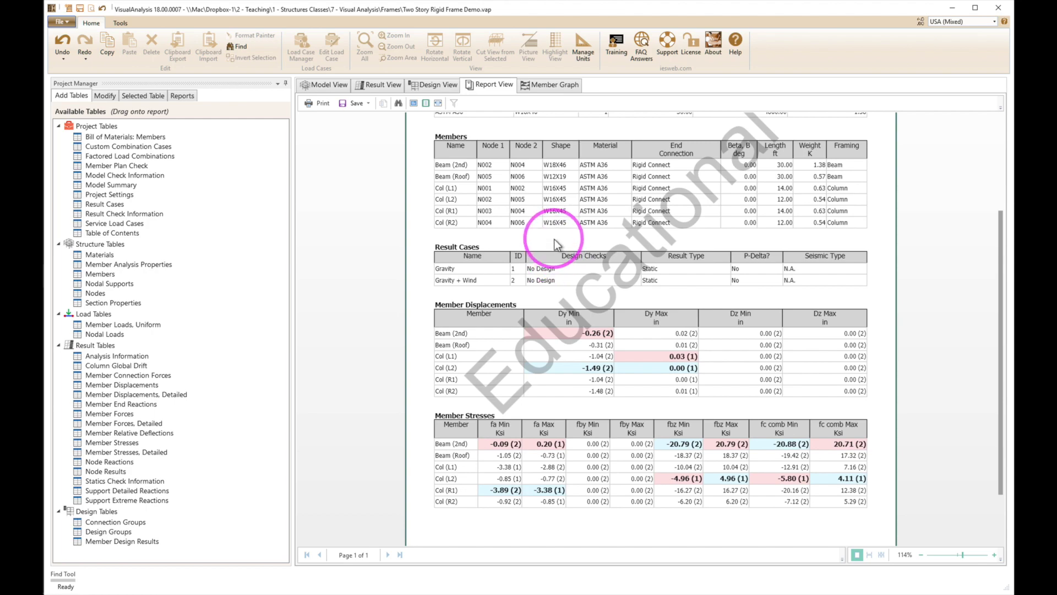
key(ctrl+Right)
key(ctrl+Right)
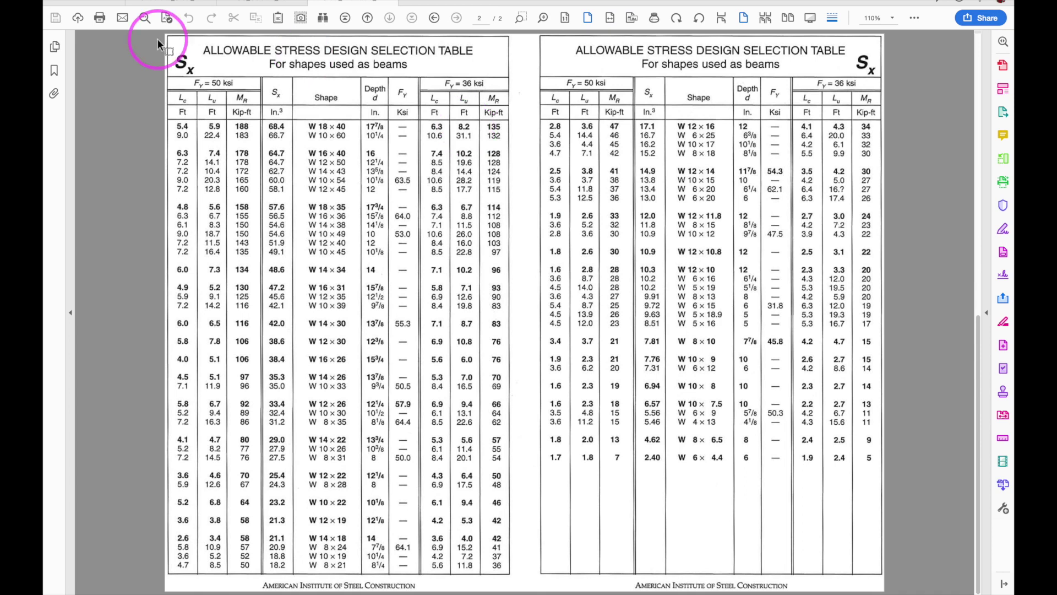
click(182, 3)
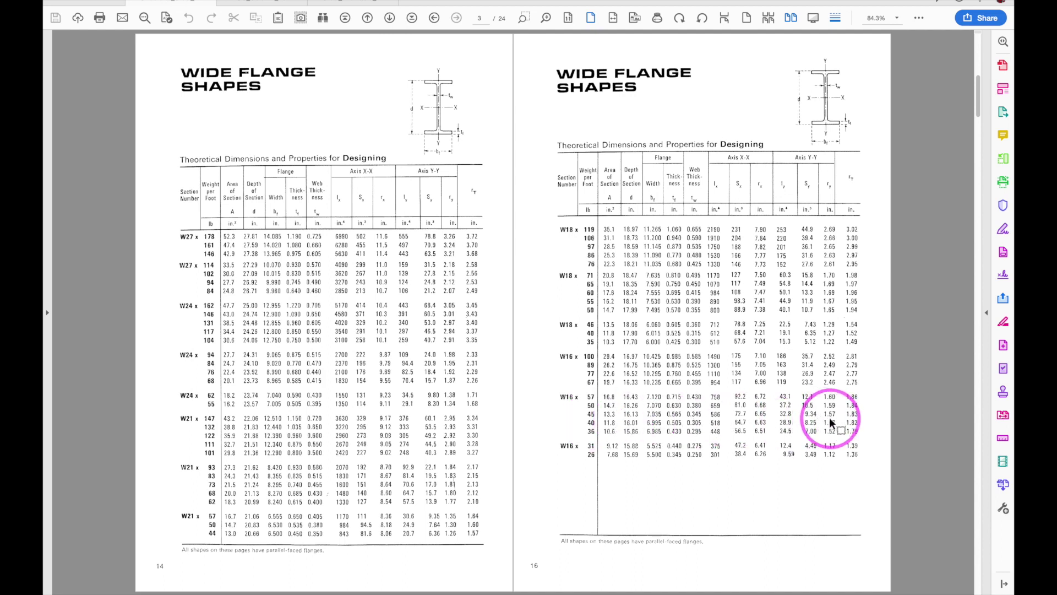
key(ctrl+Left)
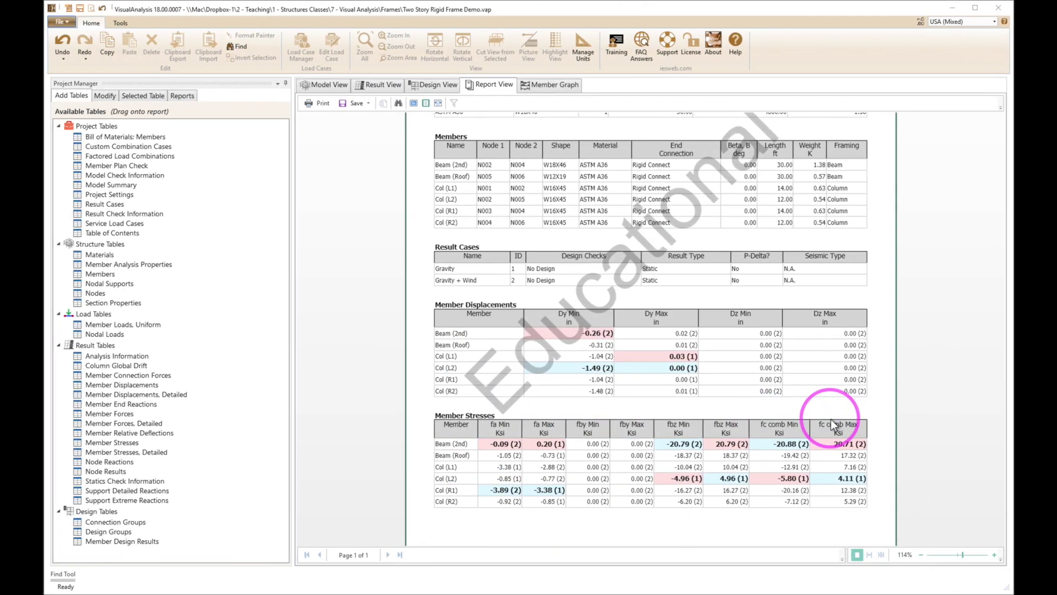
Switch to Calculator and compute the 14 ft column's slenderness ratio as 14 × 12 × 0.7 divided by 1.57.
mouse_move(44, 2)
click(82, 57)
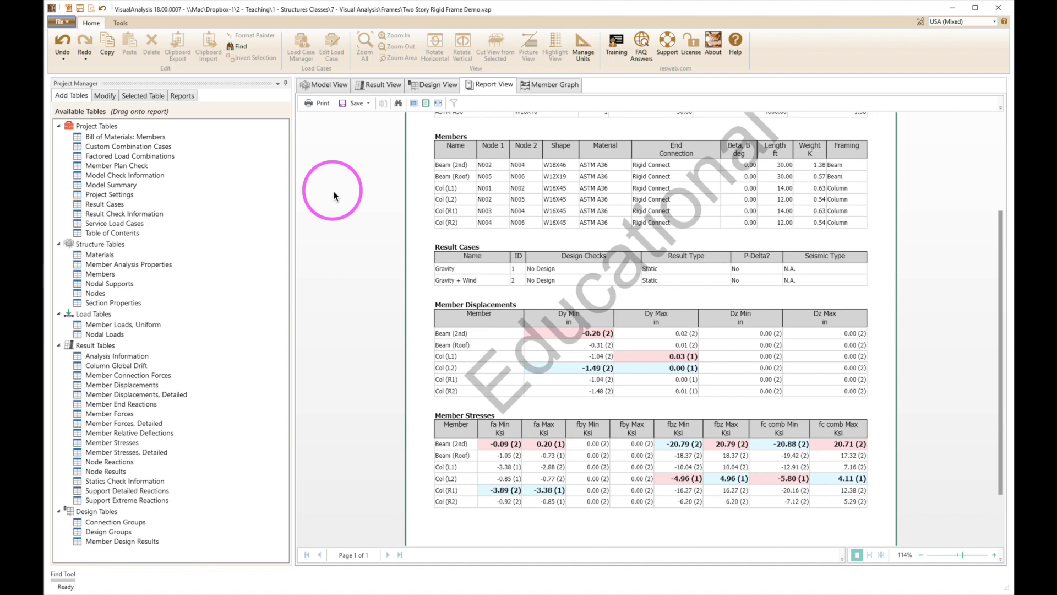
key(super+Tab)
click(412, 293)
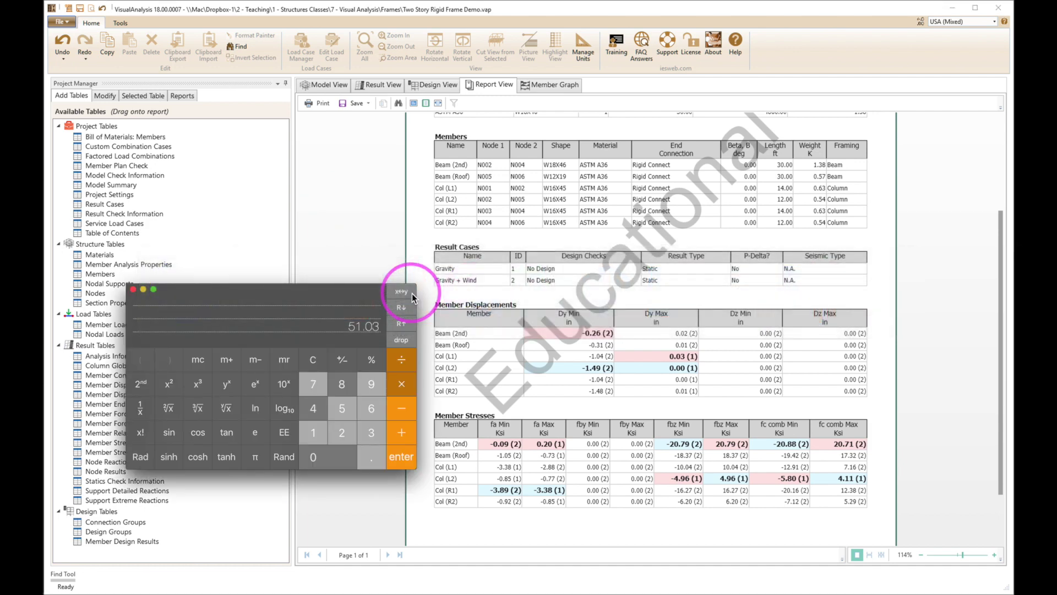
drag(337, 287, 344, 280)
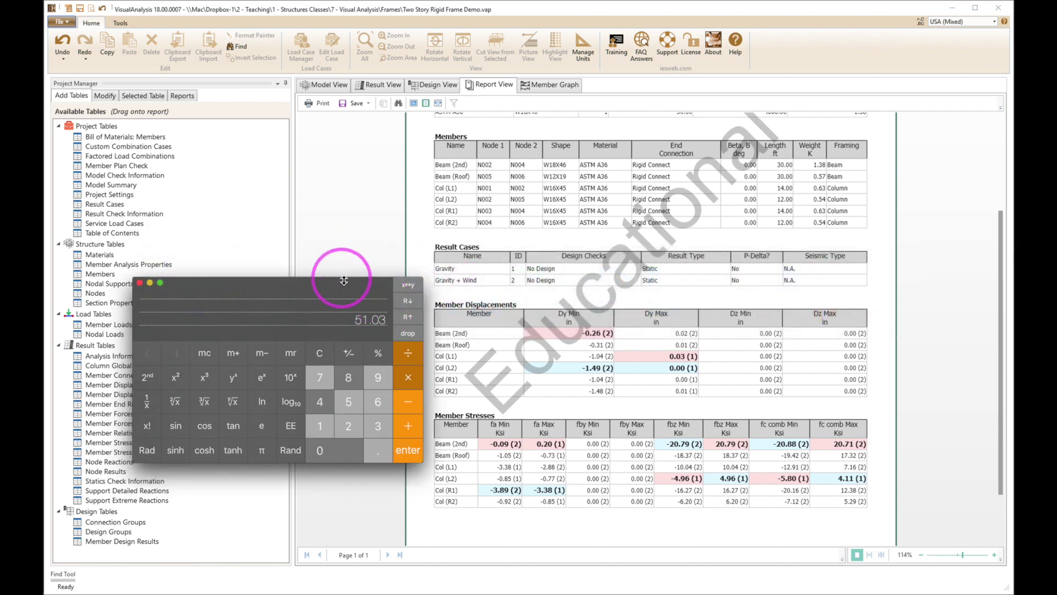
key(Escape)
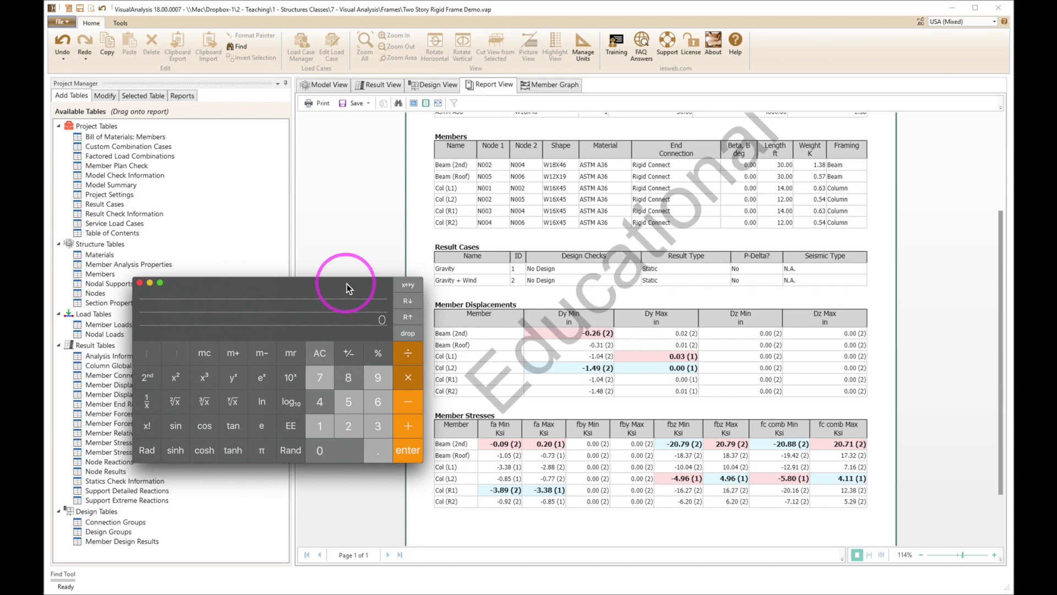
text(14)
key(Return)
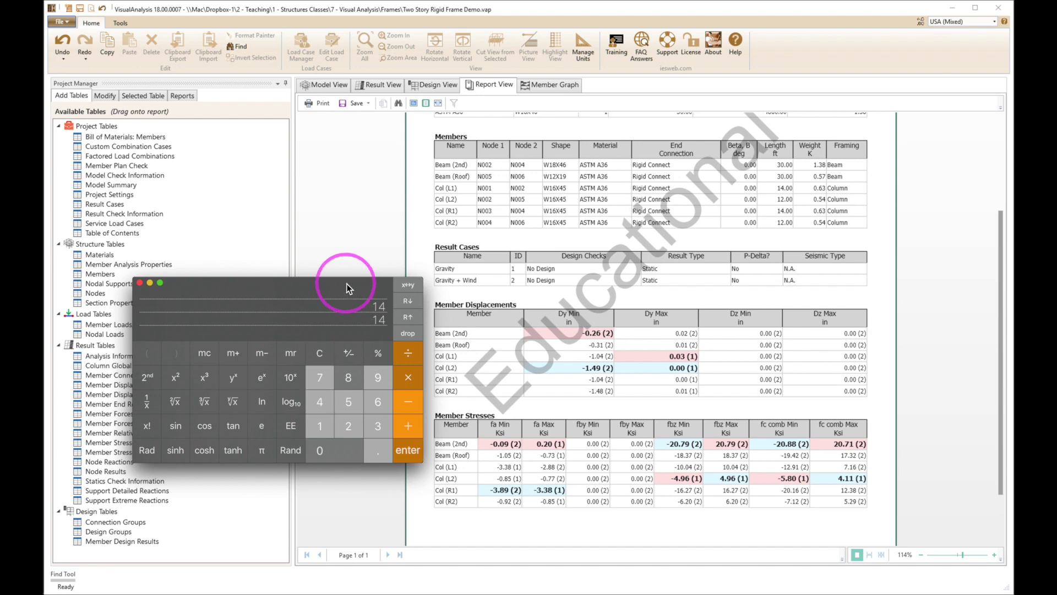
text(12)
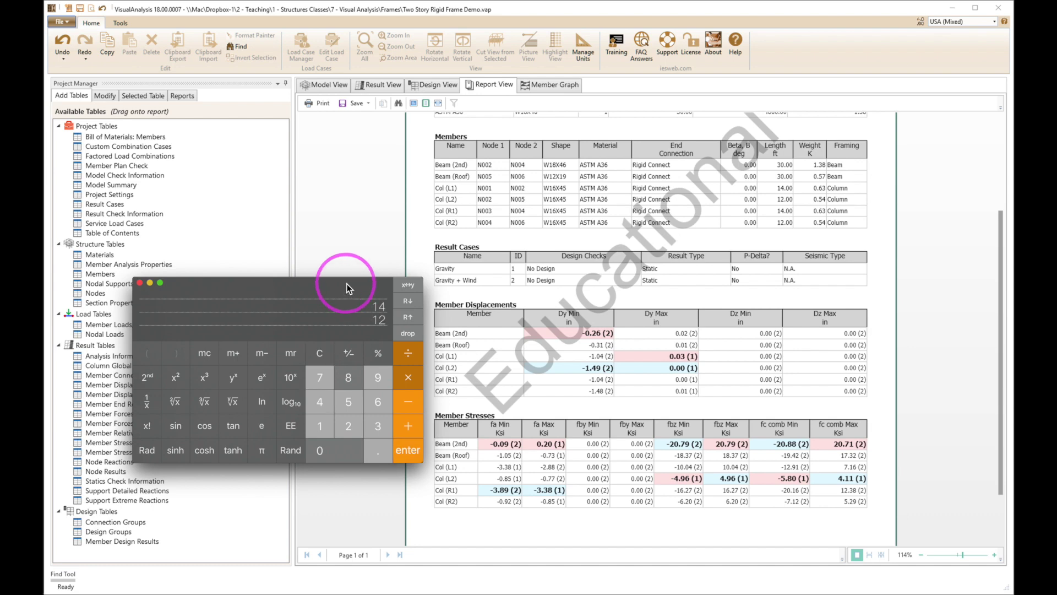
key(asterisk)
text(.7*)
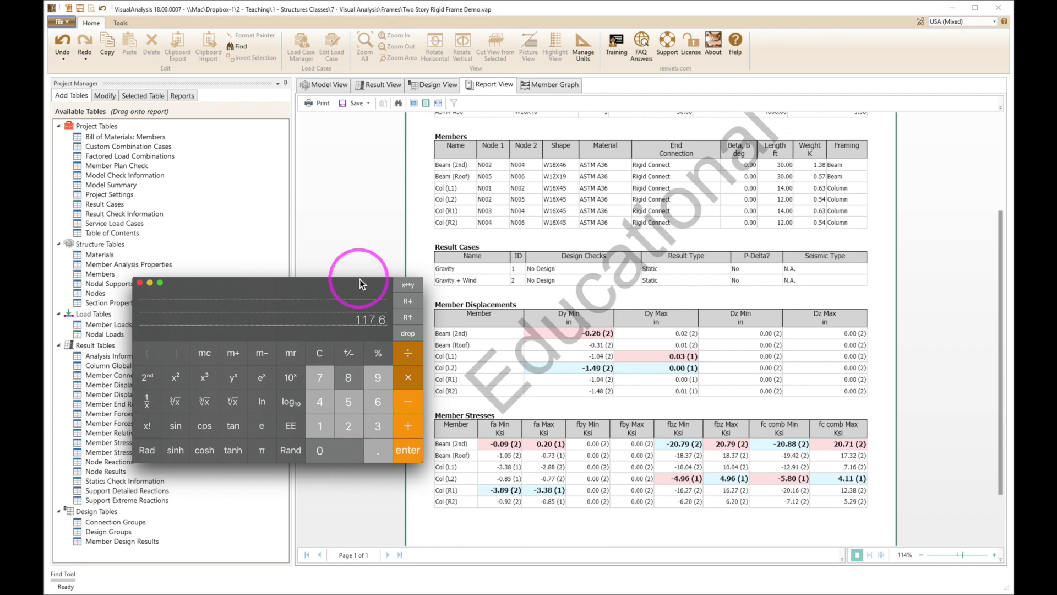
text(1.57)
key(slash)
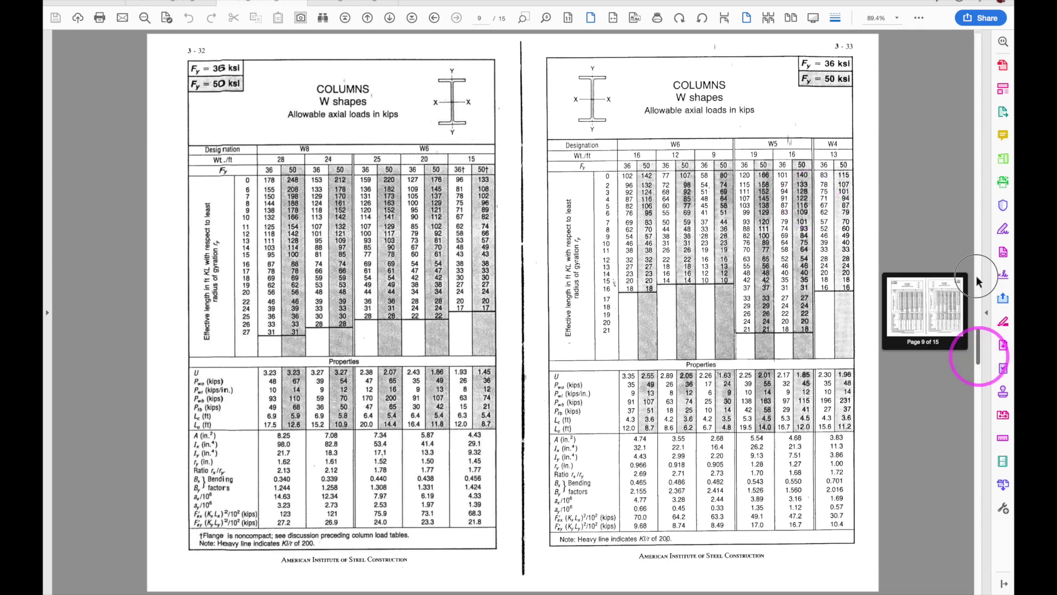
Look up the allowable compressive stress in Table C-36 in Acrobat, and divide column R1's 3.89 ksi axial stress by 15.9 in Calculator.
drag(977, 281, 973, 44)
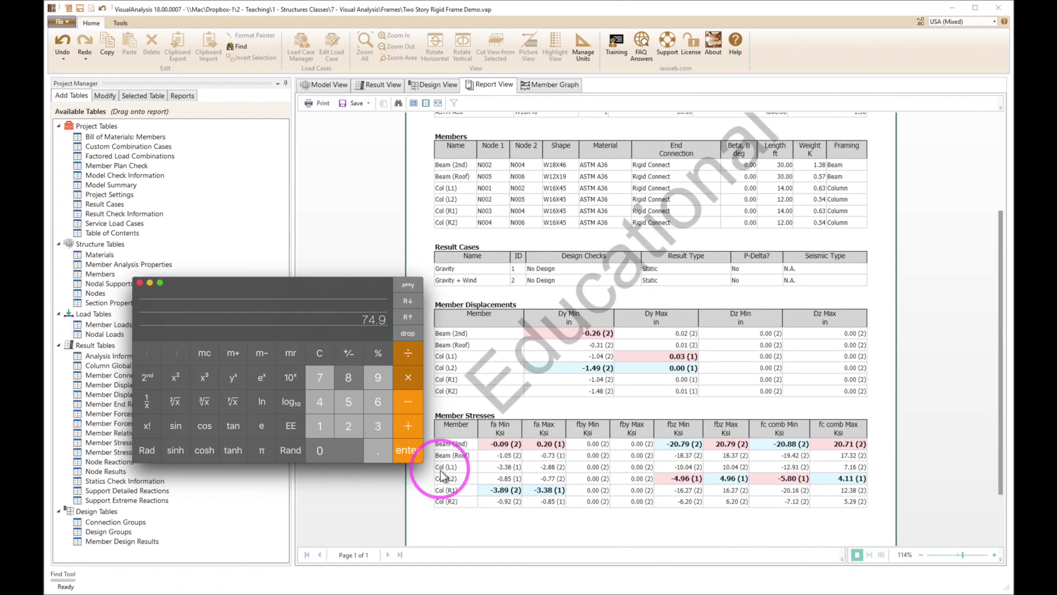
key(Escape)
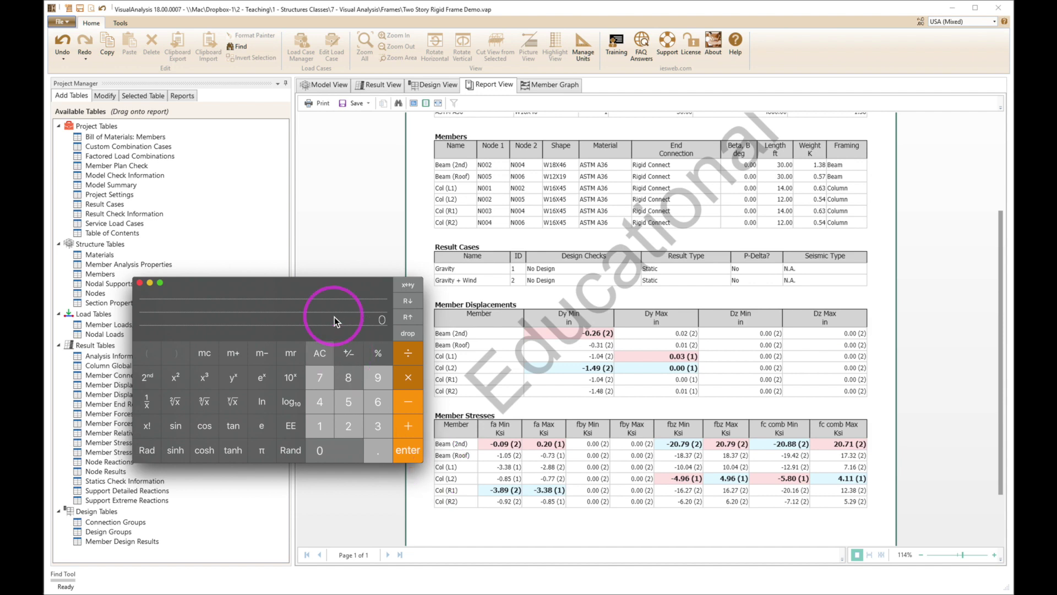
text(3.89)
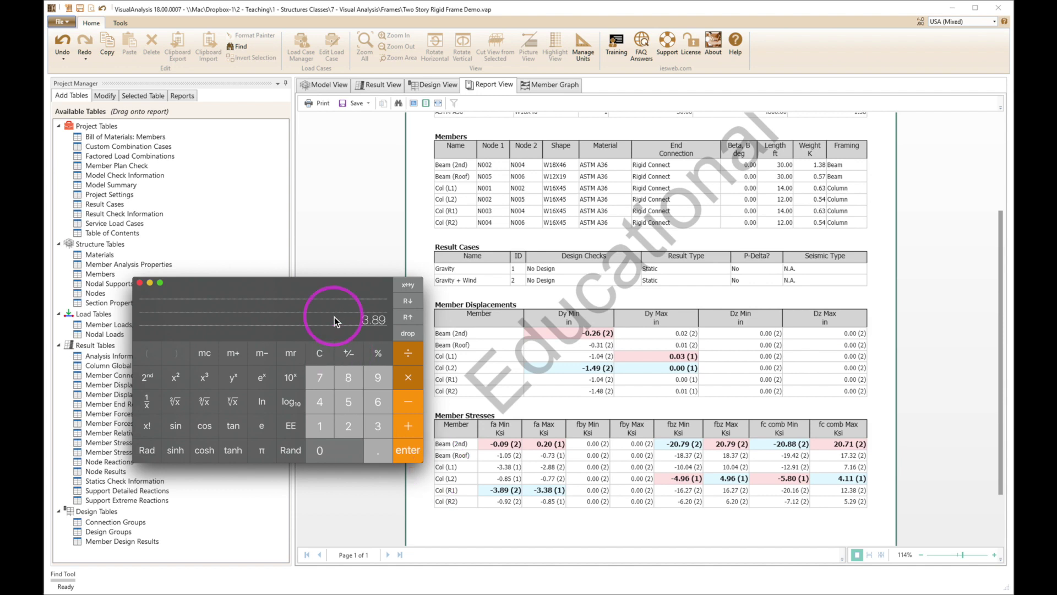
key(Return)
key(ctrl+Right)
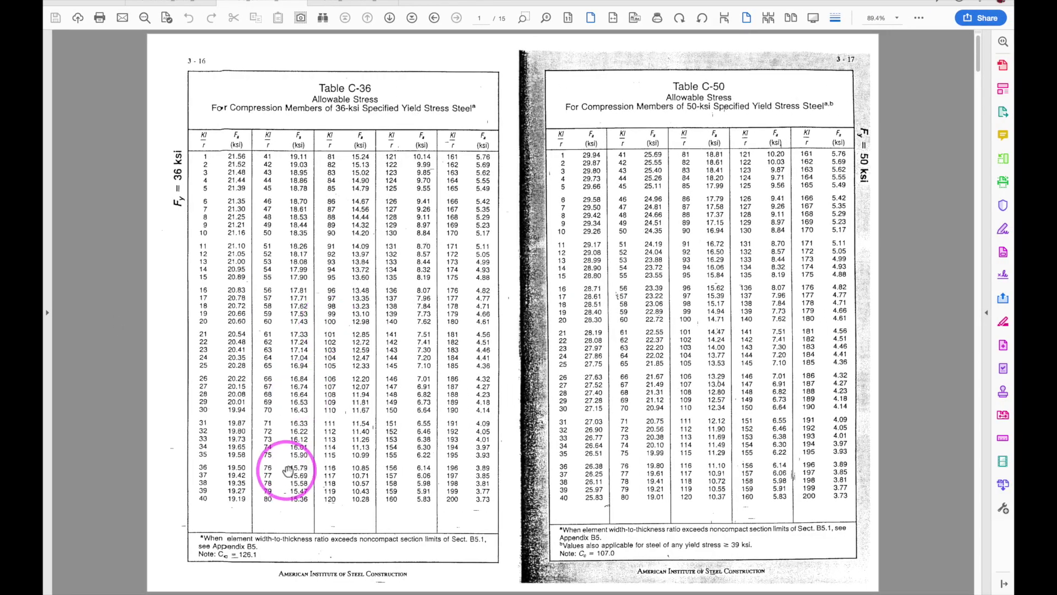
key(ctrl+Left)
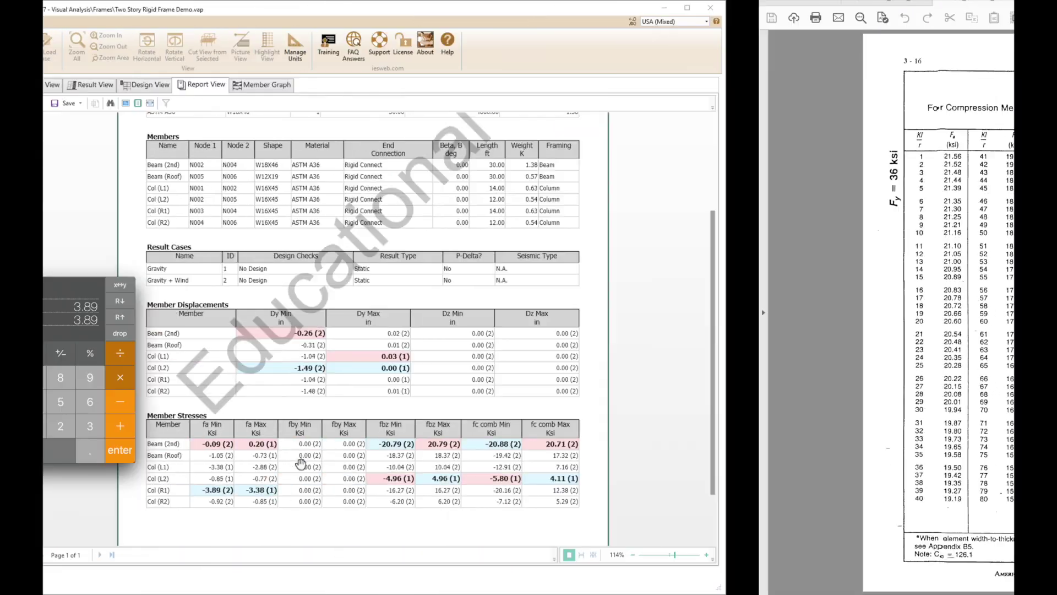
click(301, 465)
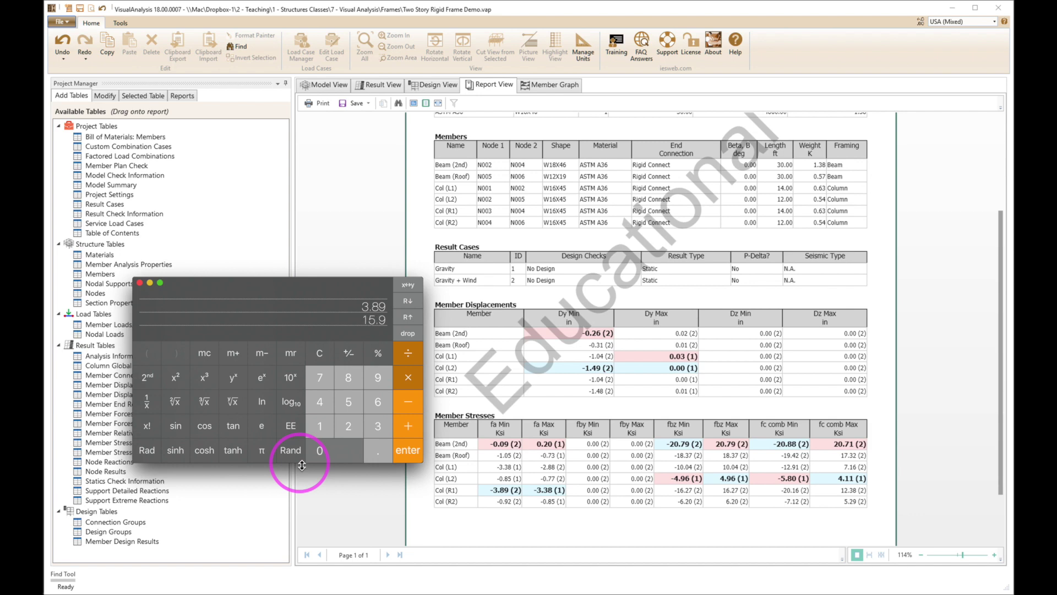
key(slash)
click(385, 314)
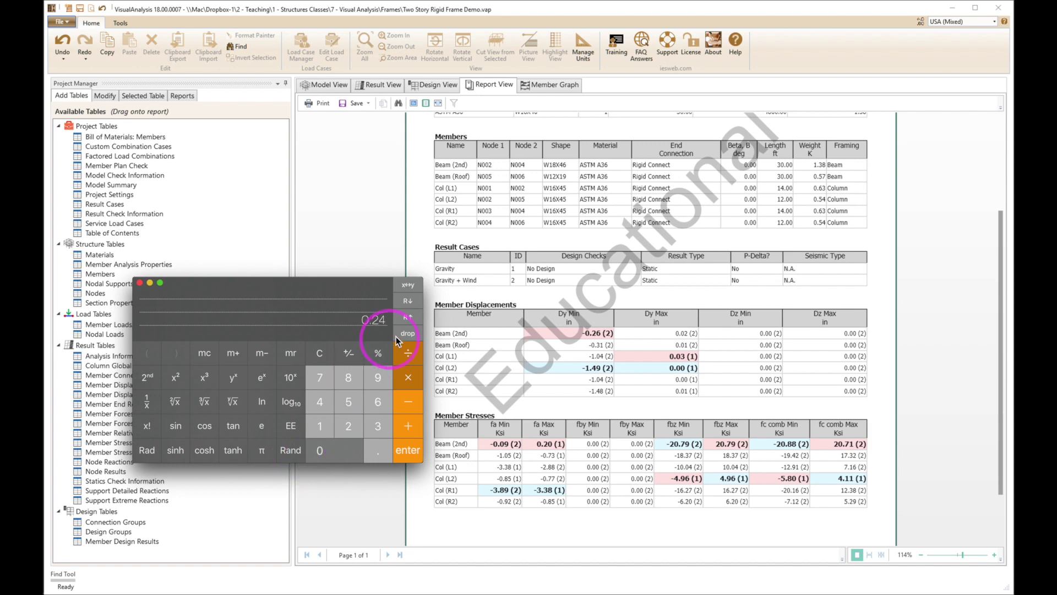
click(372, 333)
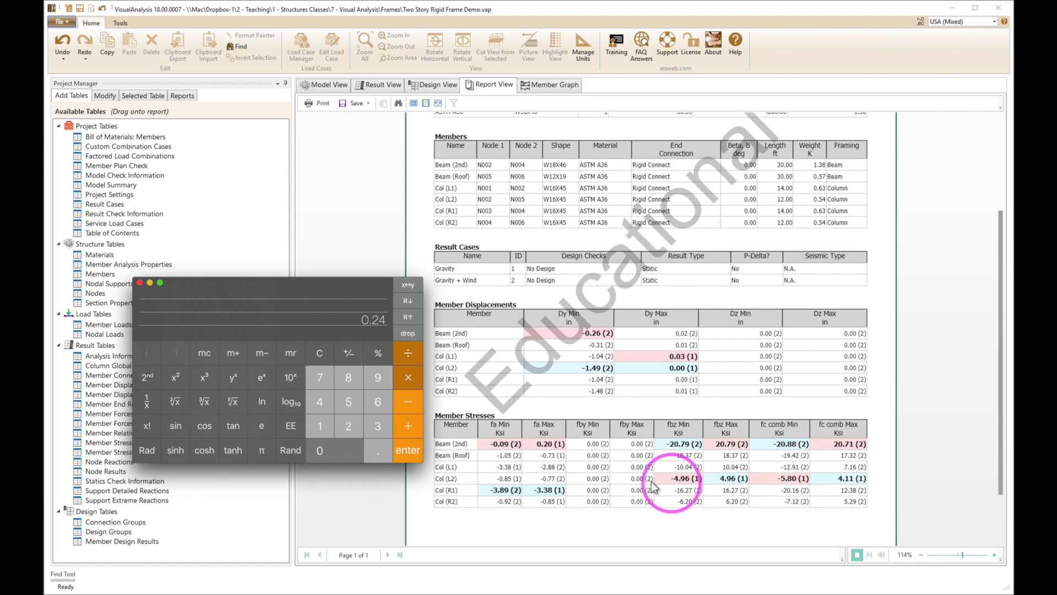
Divide column R1's 16.27 ksi bending stress by the allowable bending stress and add it to the 0.24 axial ratio.
click(413, 457)
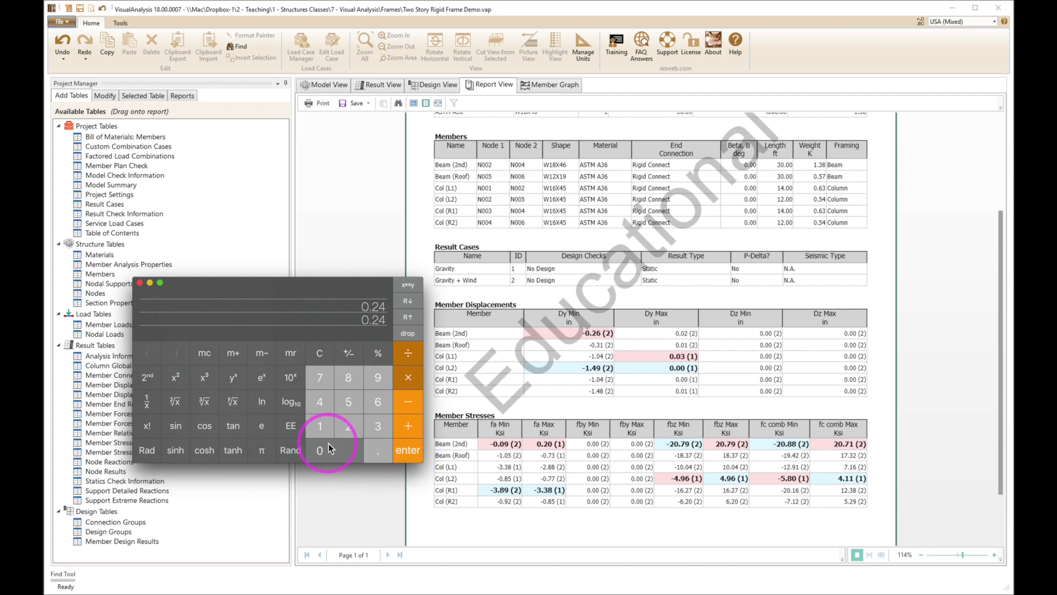
text(16.27)
key(Return)
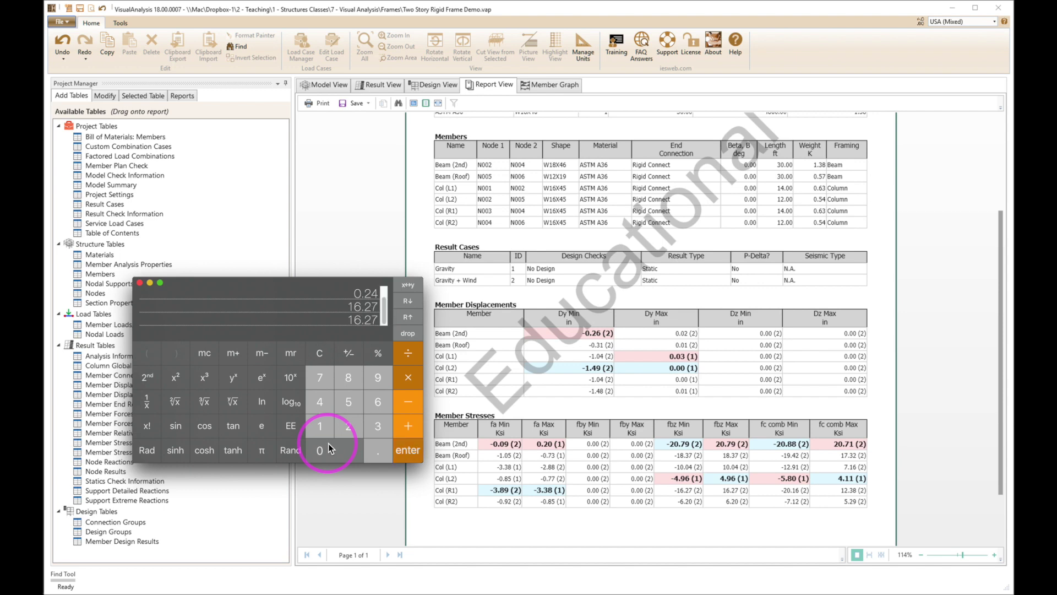
text(12)
key(slash)
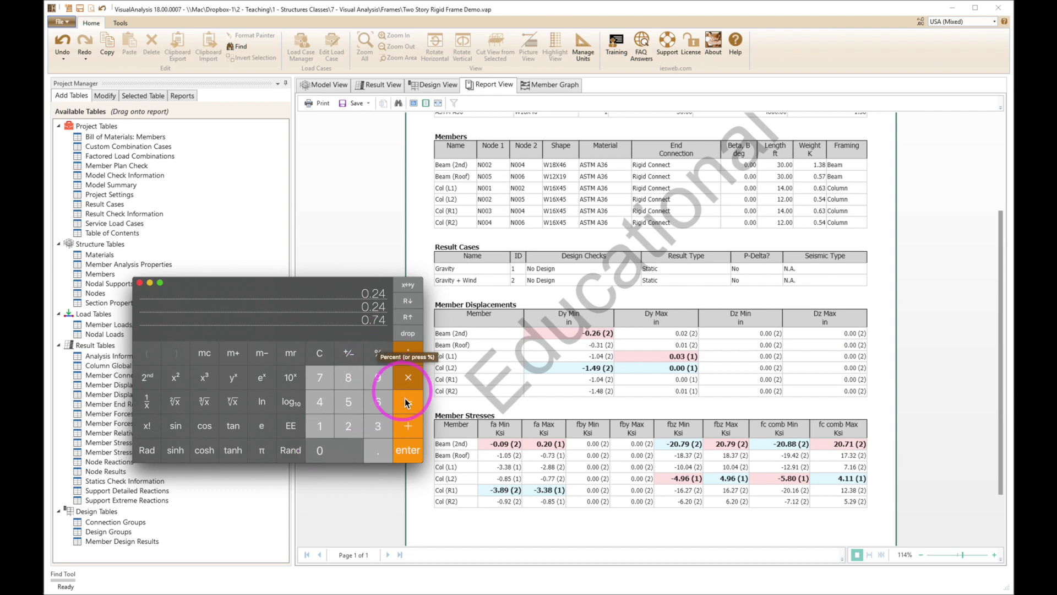
click(411, 420)
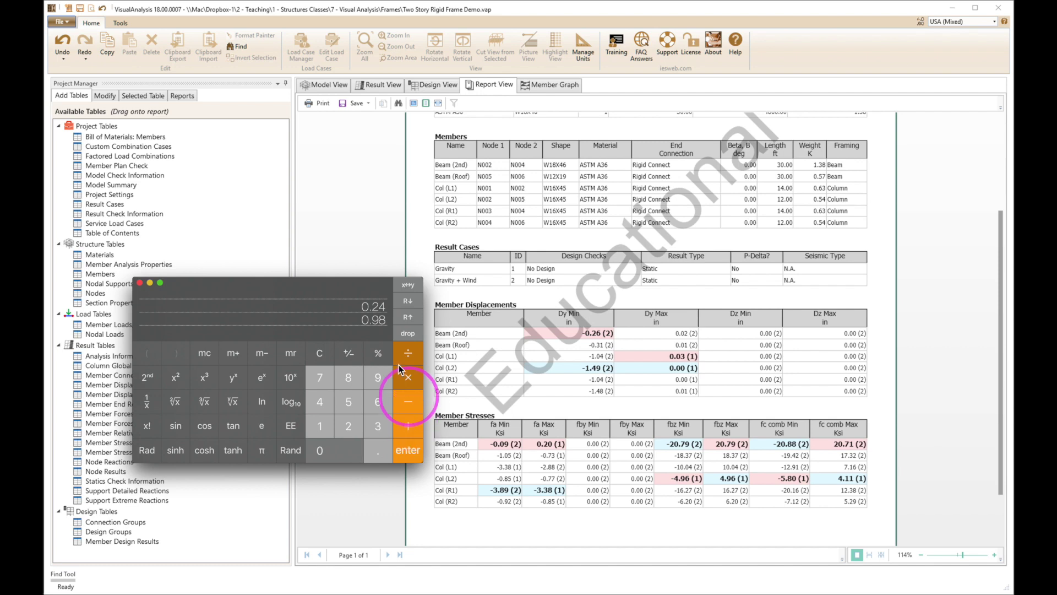
Return to the frame model and show its deflected shape for the Gravity + Wind result case.
click(370, 235)
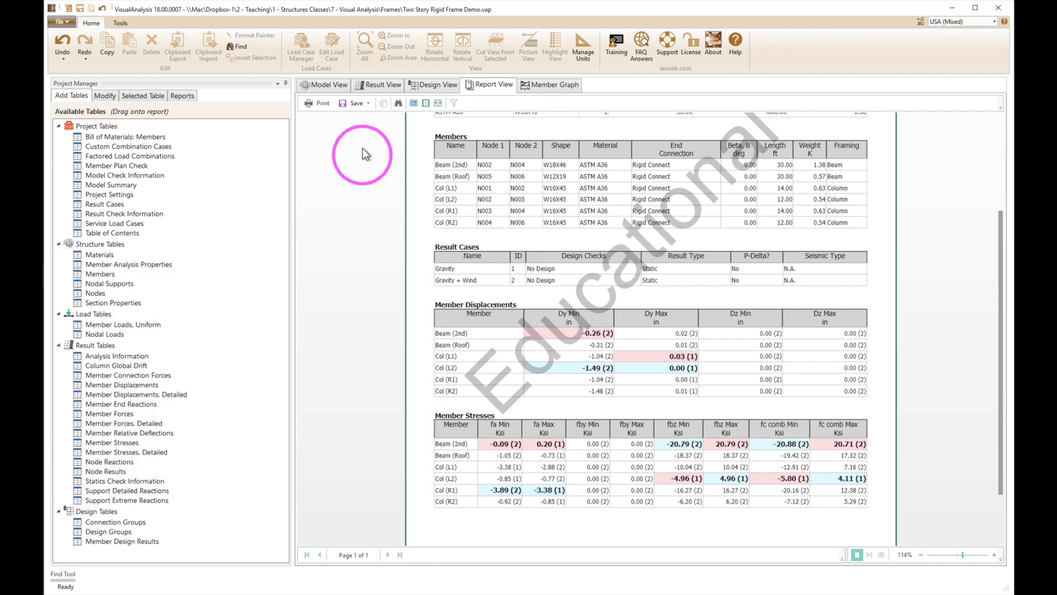
click(331, 85)
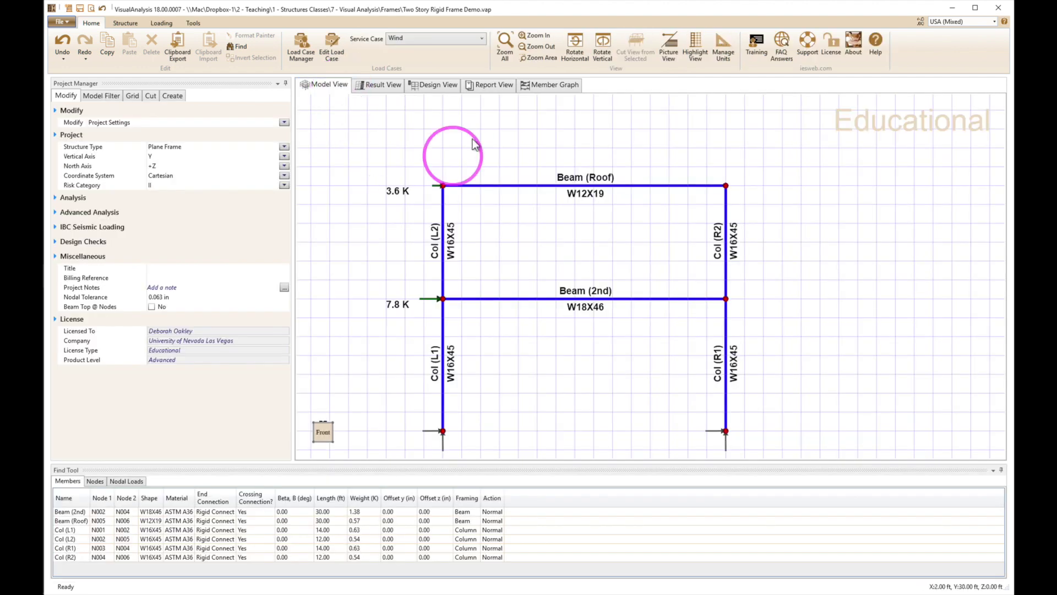
click(395, 92)
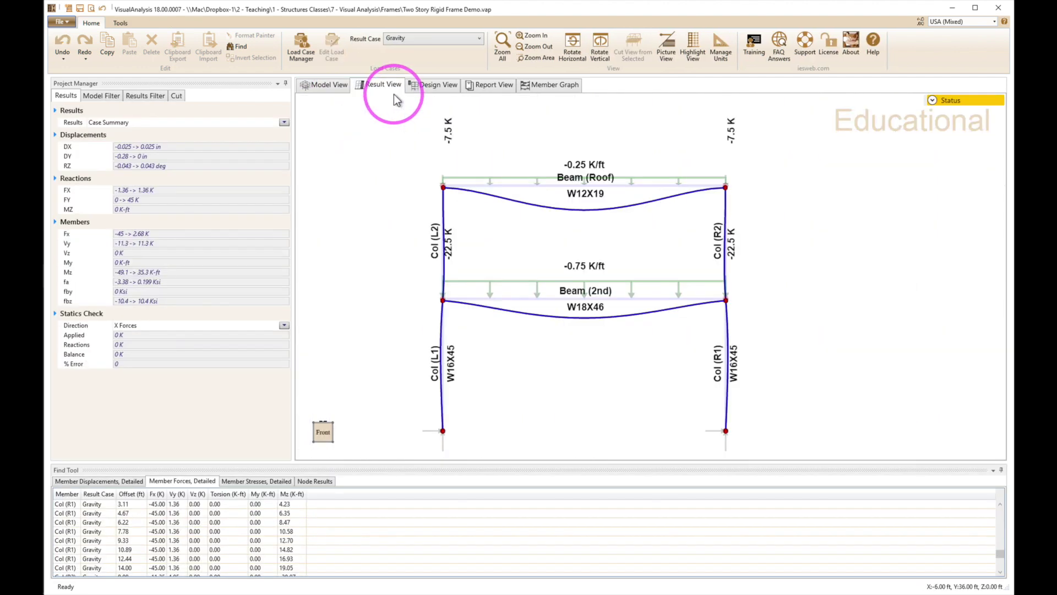
click(435, 44)
click(430, 60)
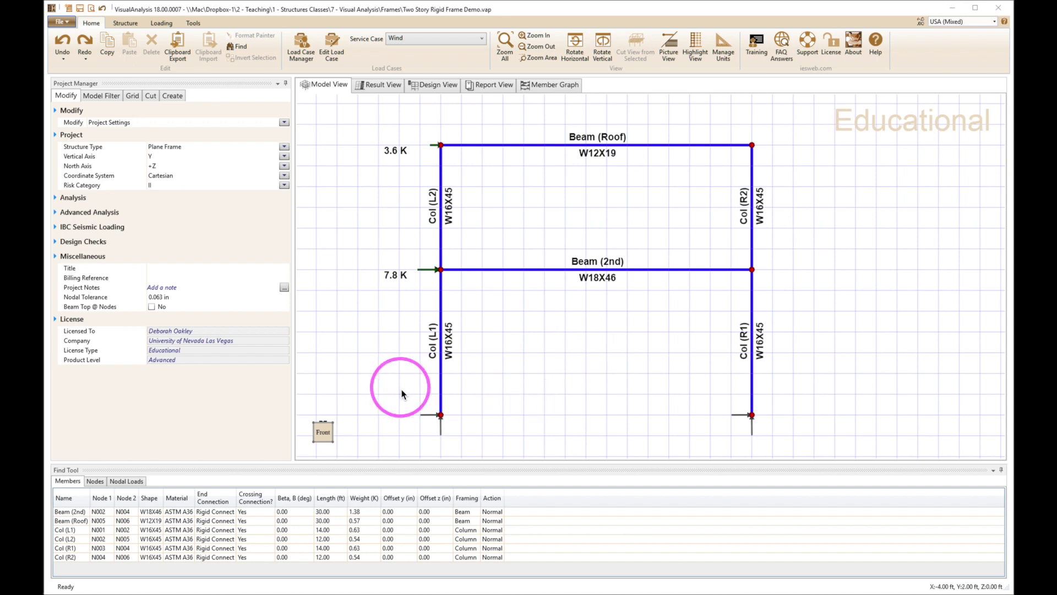
Fix the RZ rotation of the two base supports of the frame.
drag(386, 399, 805, 434)
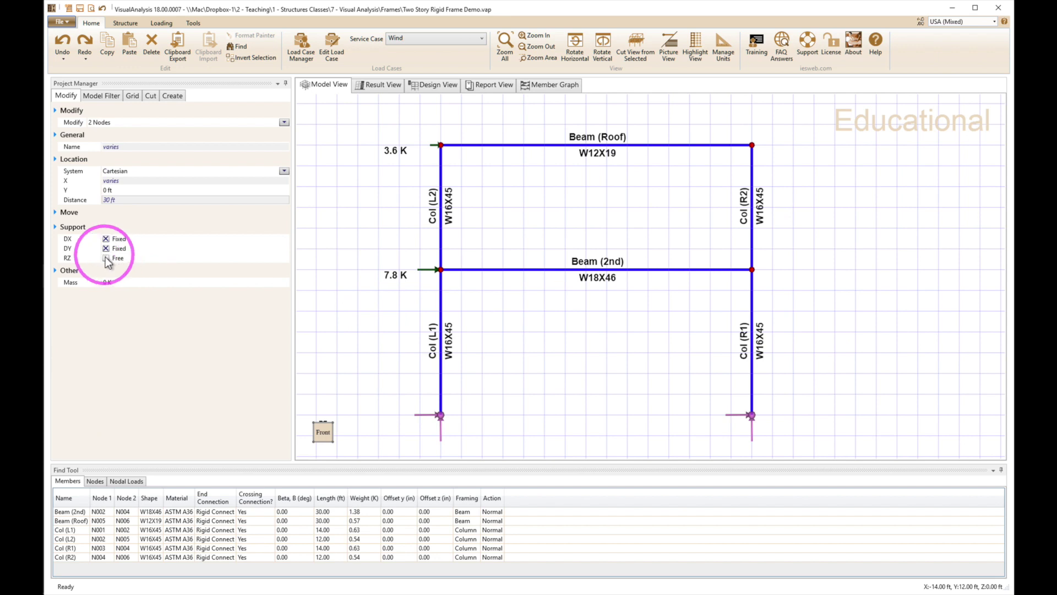
click(159, 296)
click(107, 257)
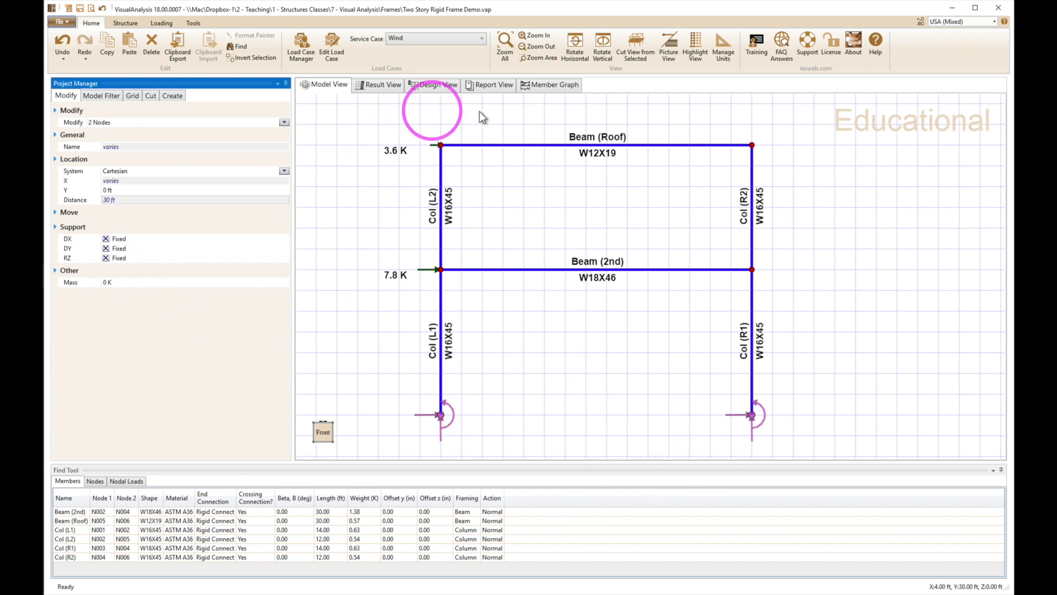
Review the fixed-base frame's deflected shape for Gravity + Wind and the report's member displacements and stresses.
click(385, 88)
click(424, 48)
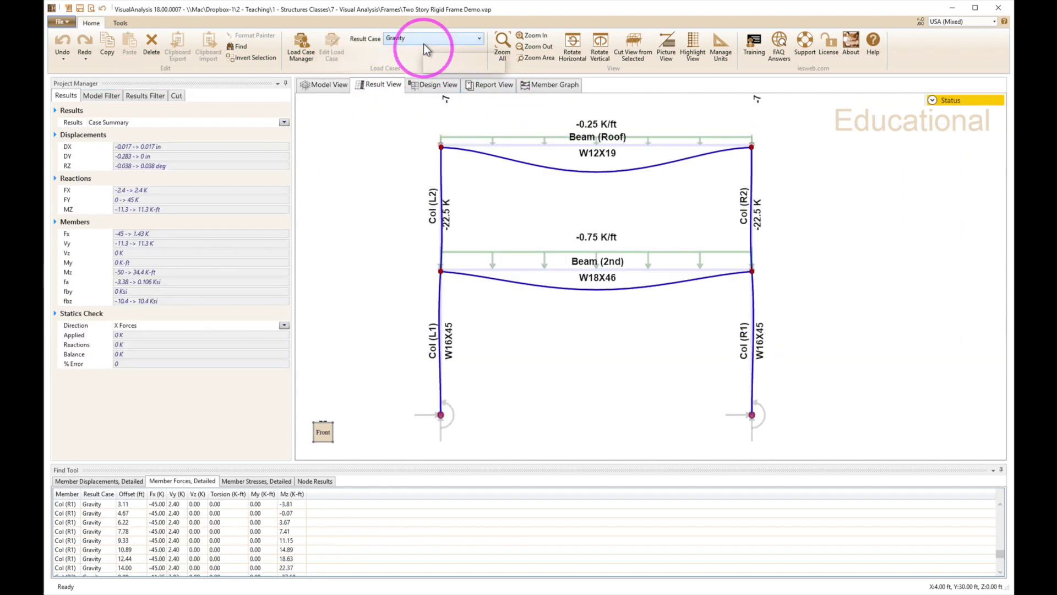
click(428, 91)
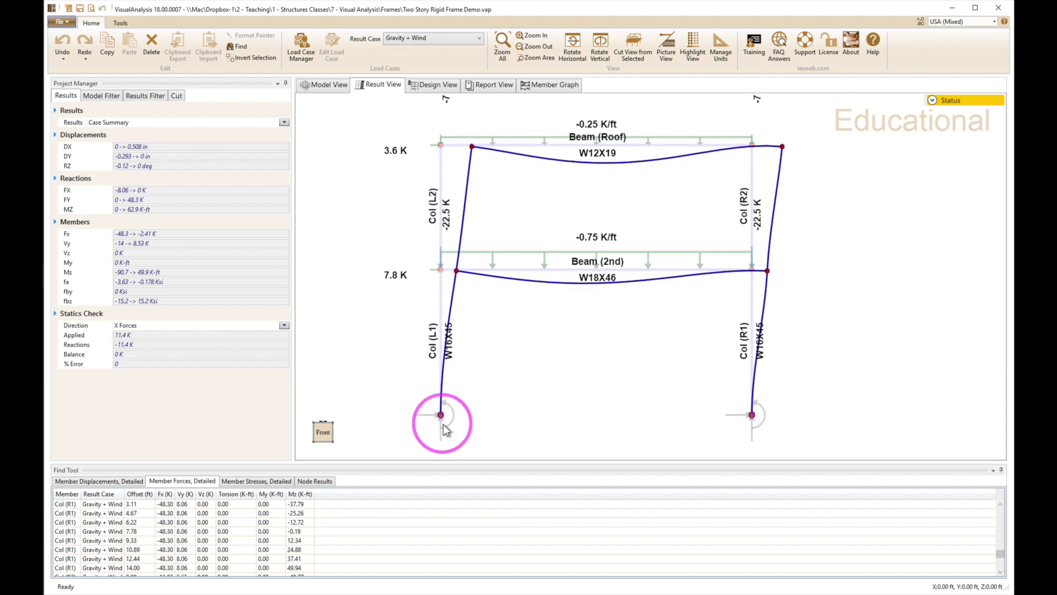
click(501, 90)
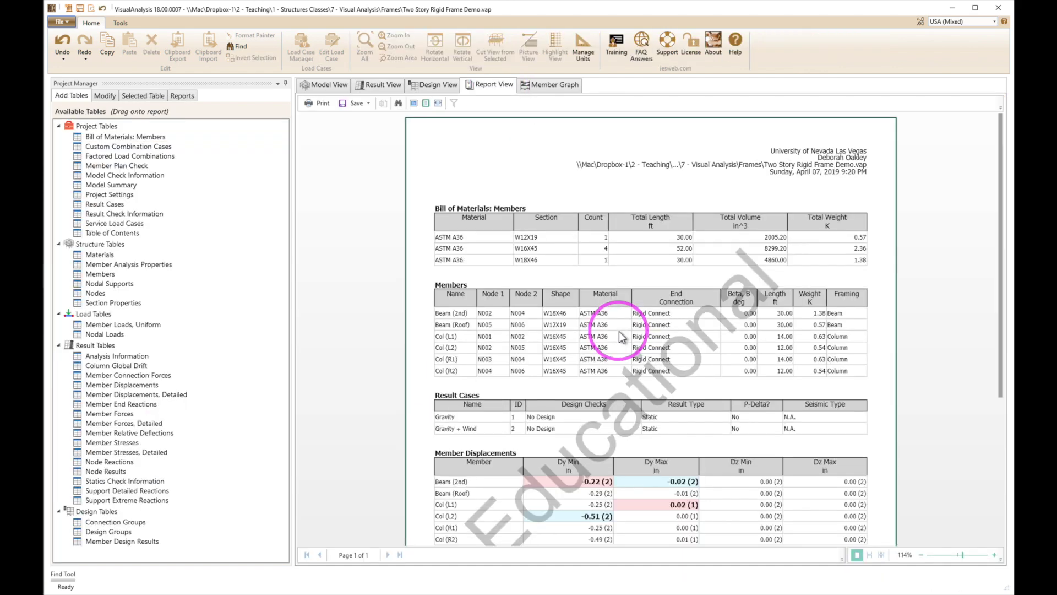
scroll(569, 311, down, 3)
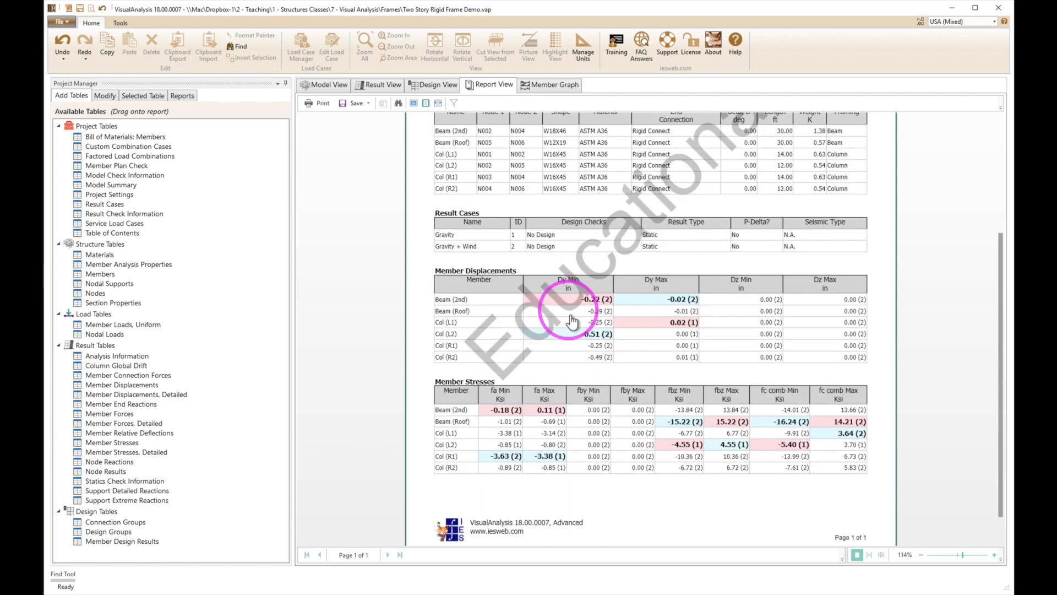
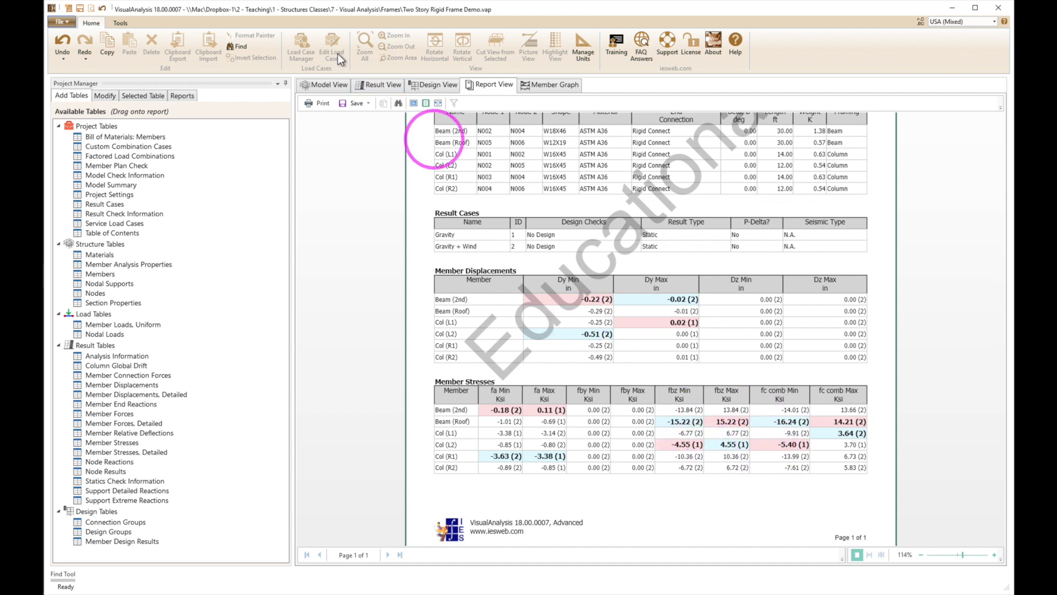
Return to the model and undo the RZ fixity of the two base supports.
click(380, 85)
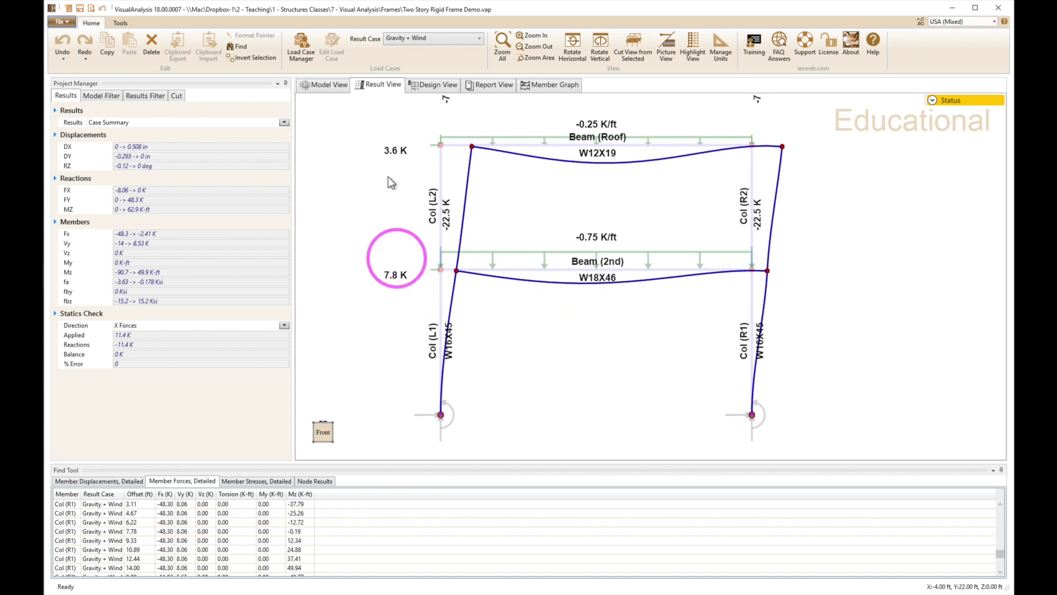
click(329, 85)
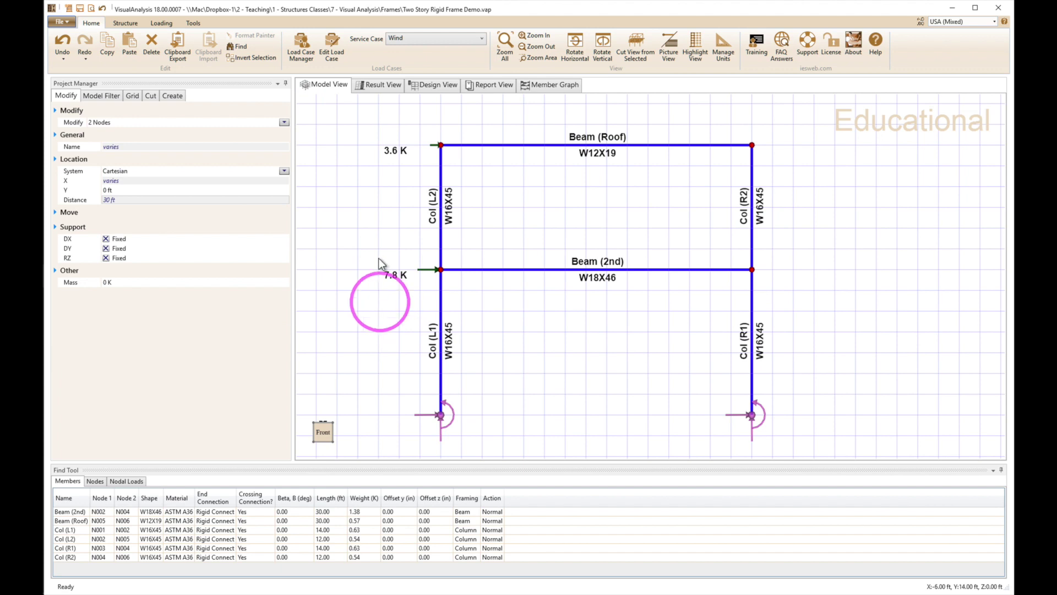
key(ctrl+z)
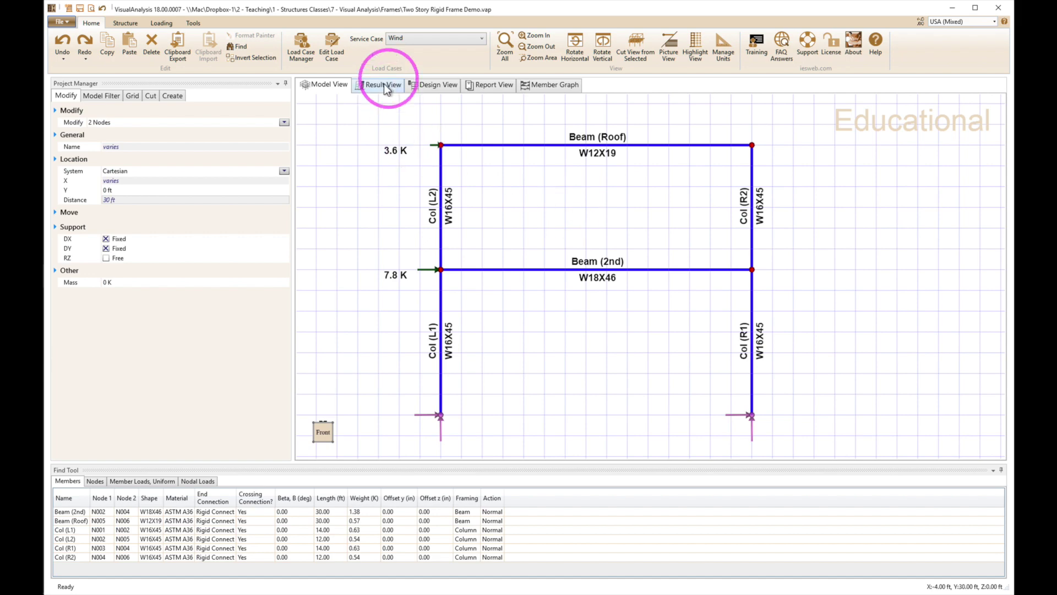
Show the frame in an isometric picture view and examine the joint between the roof beam and Col (R2).
click(334, 424)
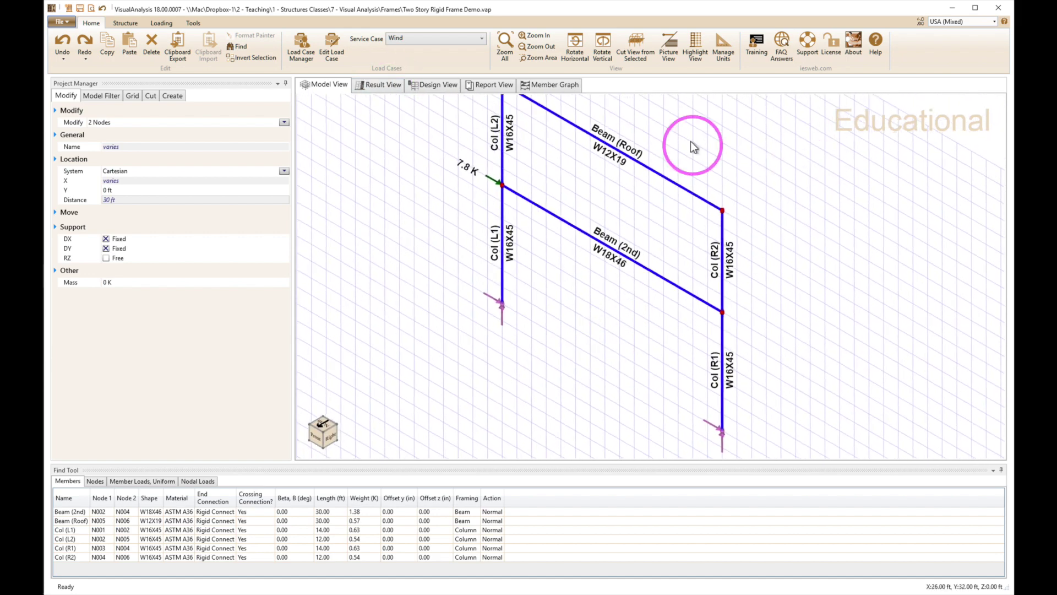
click(670, 51)
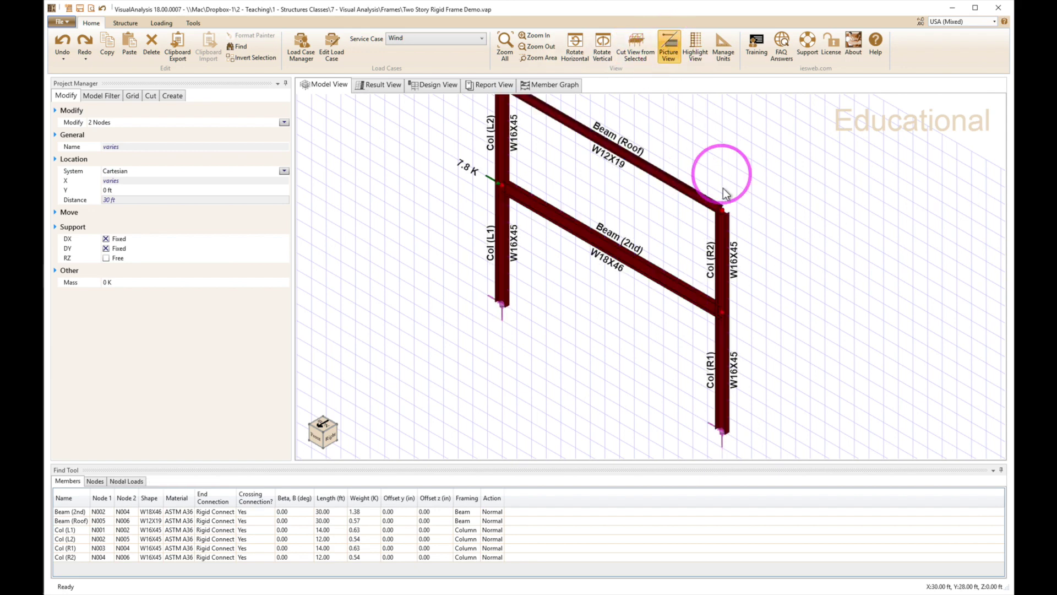
scroll(729, 220, up, 5)
scroll(729, 221, up, 2)
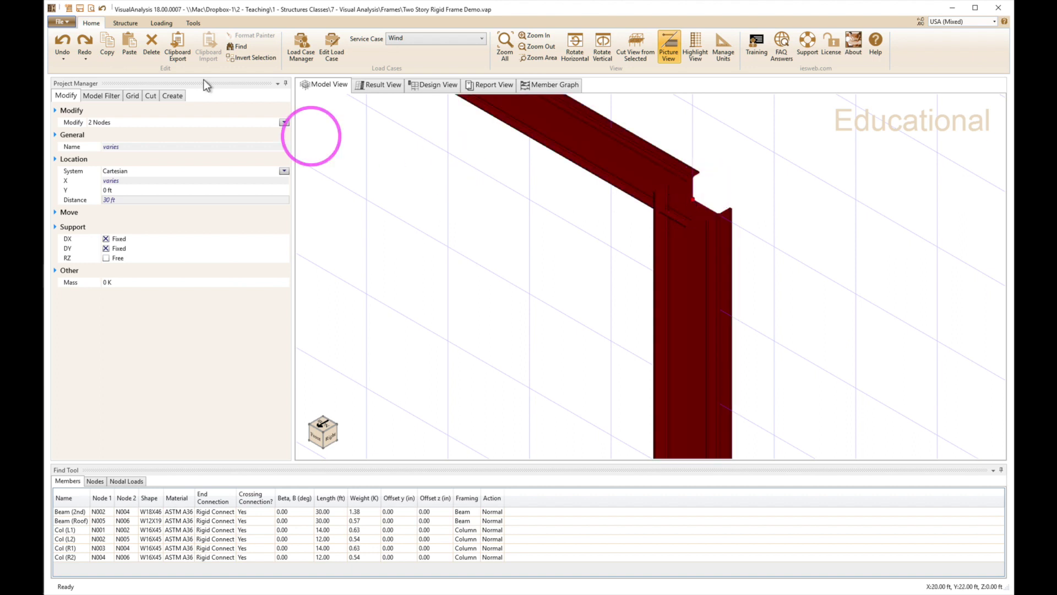
Display the coordinate axes and examine how the base of Col (L1) is oriented relative to them.
click(101, 96)
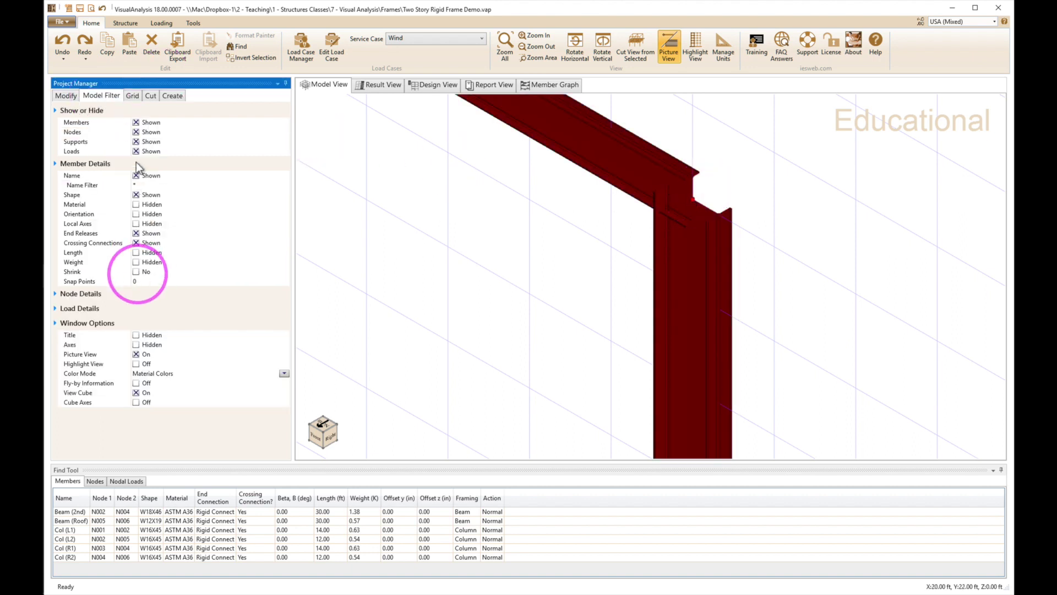
click(136, 345)
scroll(419, 335, down, 3)
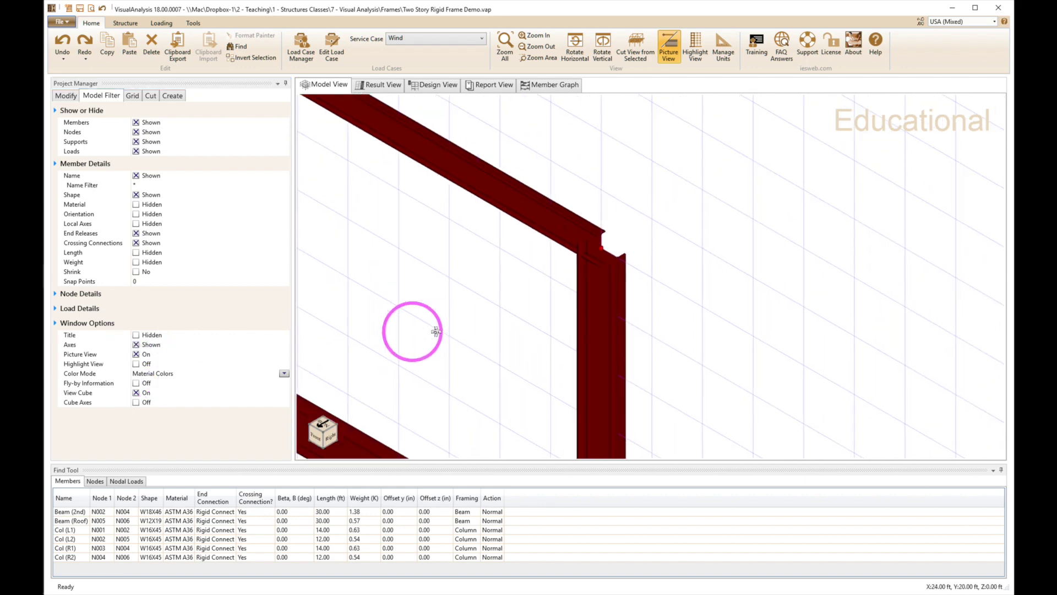
middle_drag(436, 332, 881, 294)
scroll(532, 371, down, 4)
middle_drag(510, 373, 582, 170)
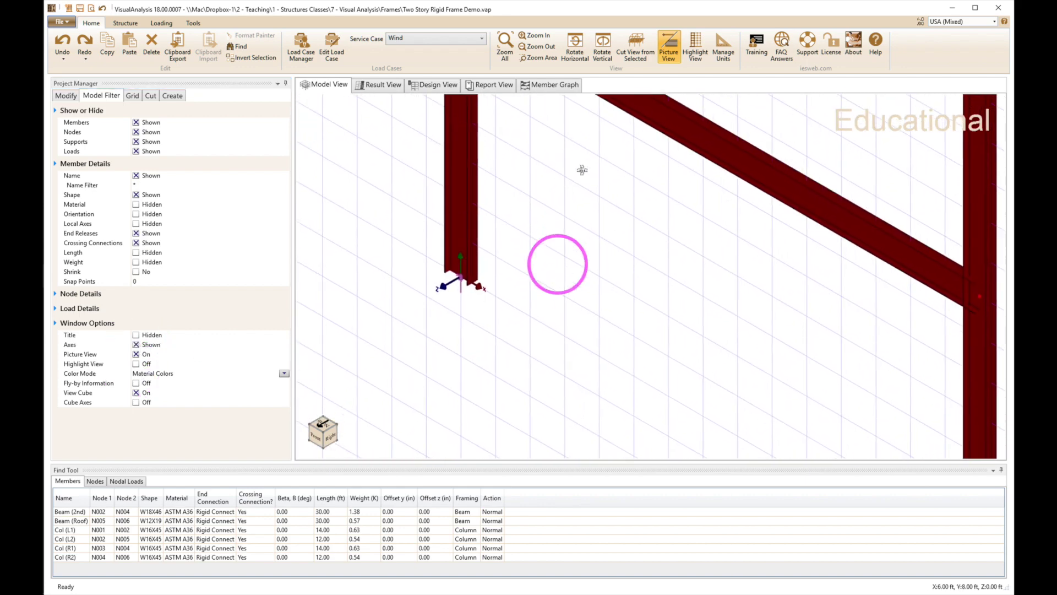
scroll(436, 279, up, 5)
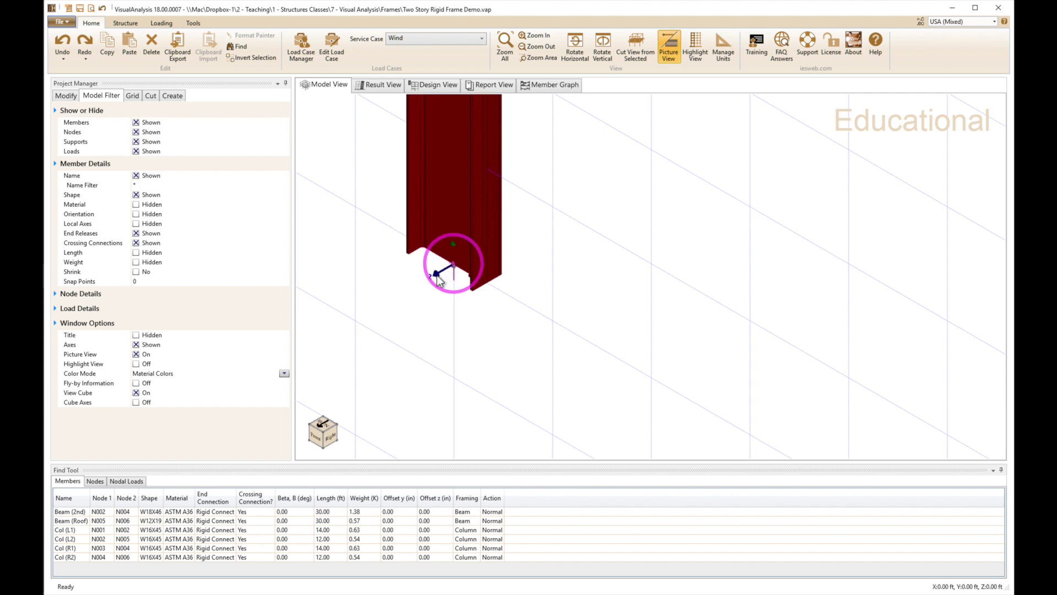
scroll(439, 282, down, 3)
scroll(440, 282, down, 5)
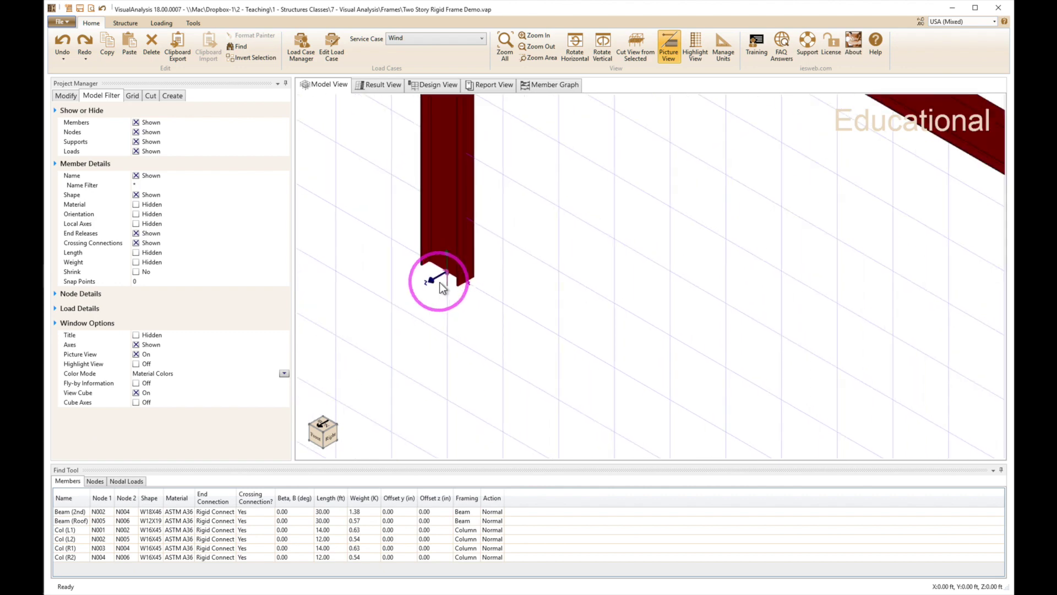
scroll(533, 262, down, 2)
scroll(533, 263, down, 1)
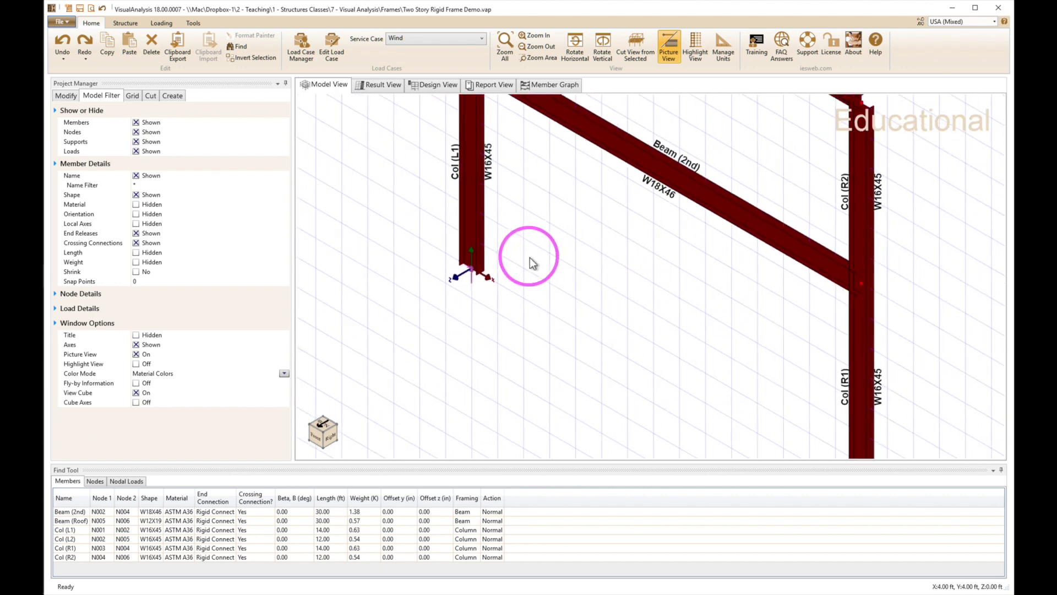
Set the Beta angle of all four columns to 90 degrees.
click(80, 530)
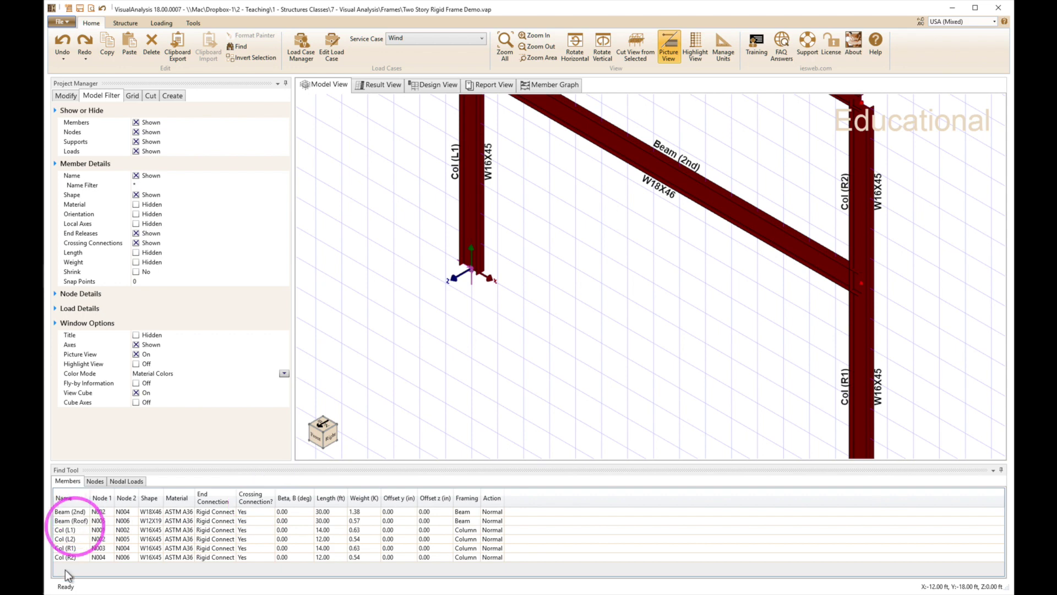
shift+click(67, 557)
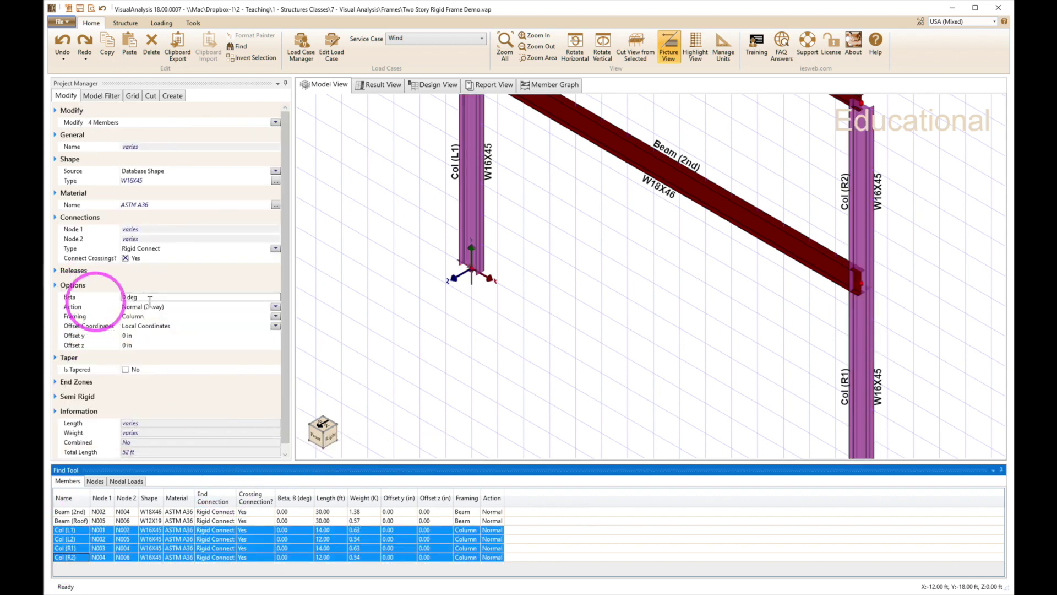
click(130, 299)
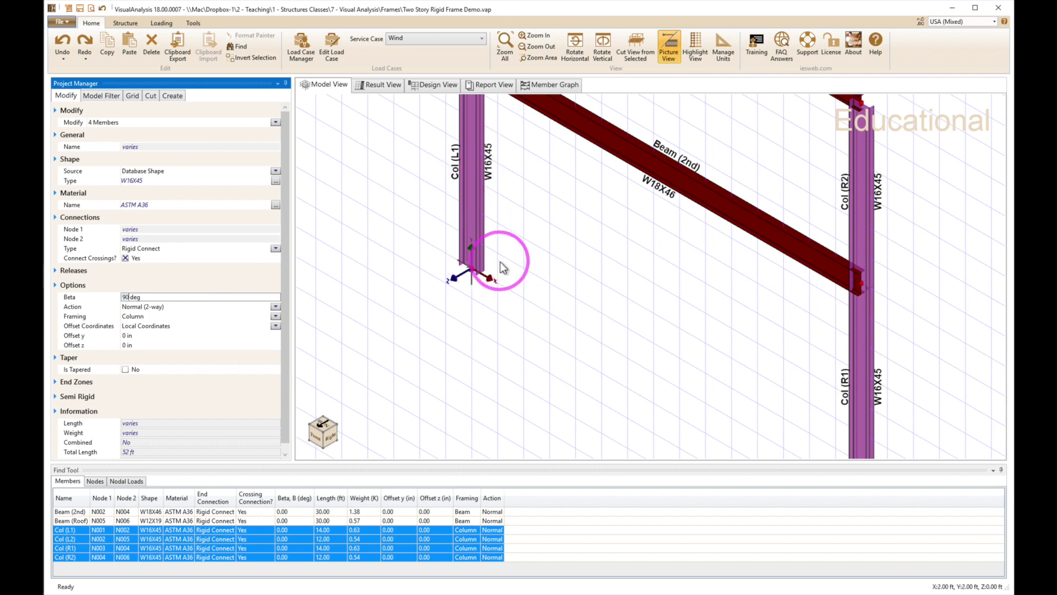
key(Return)
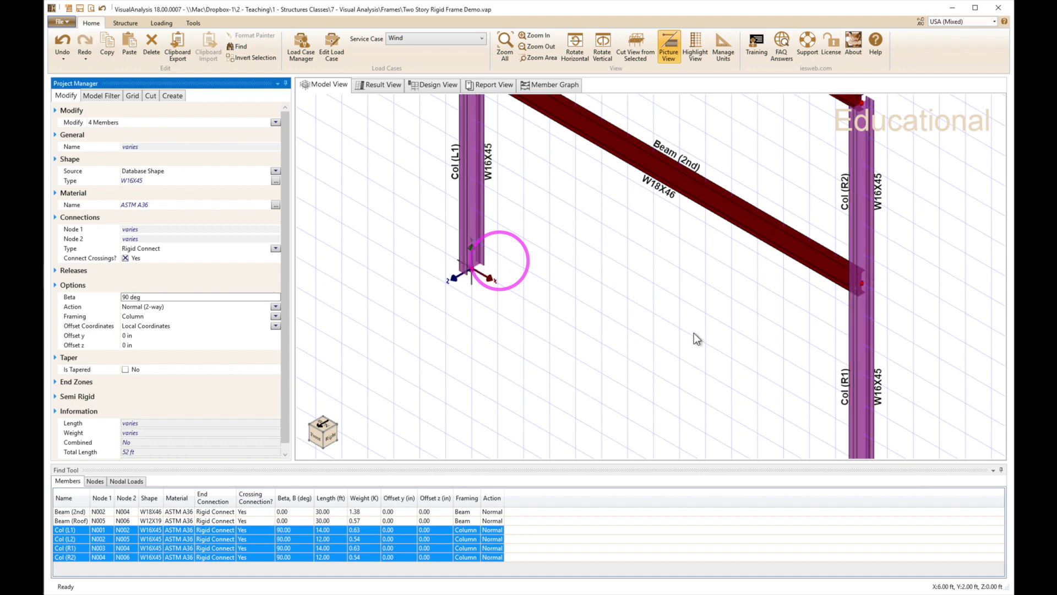
click(903, 160)
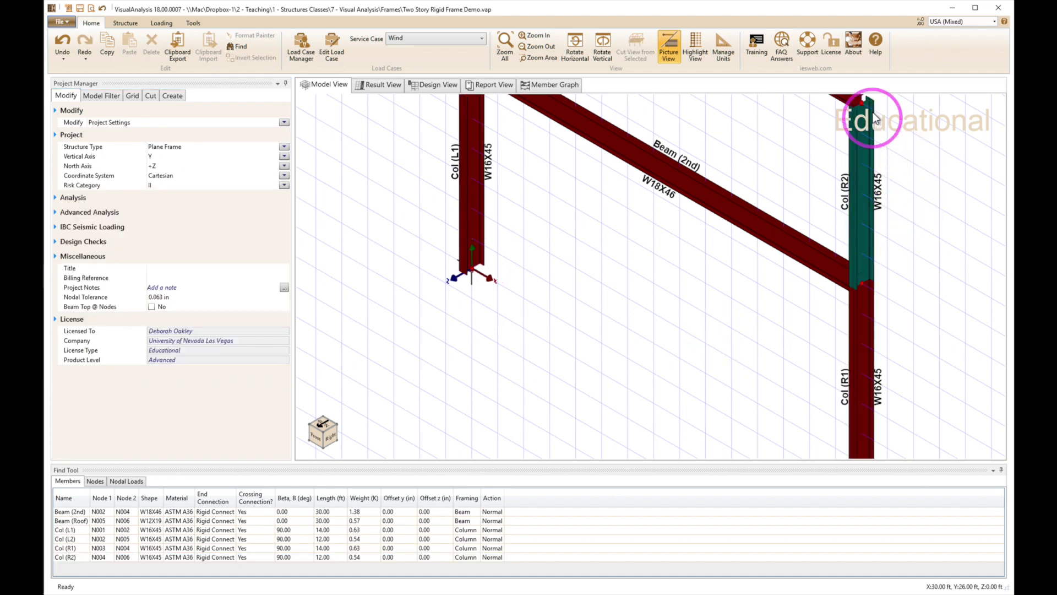
Examine the rotated Col (R2) at the roof beam joint, and return to a front view of the whole frame.
scroll(867, 144, up, 2)
scroll(866, 182, down, 3)
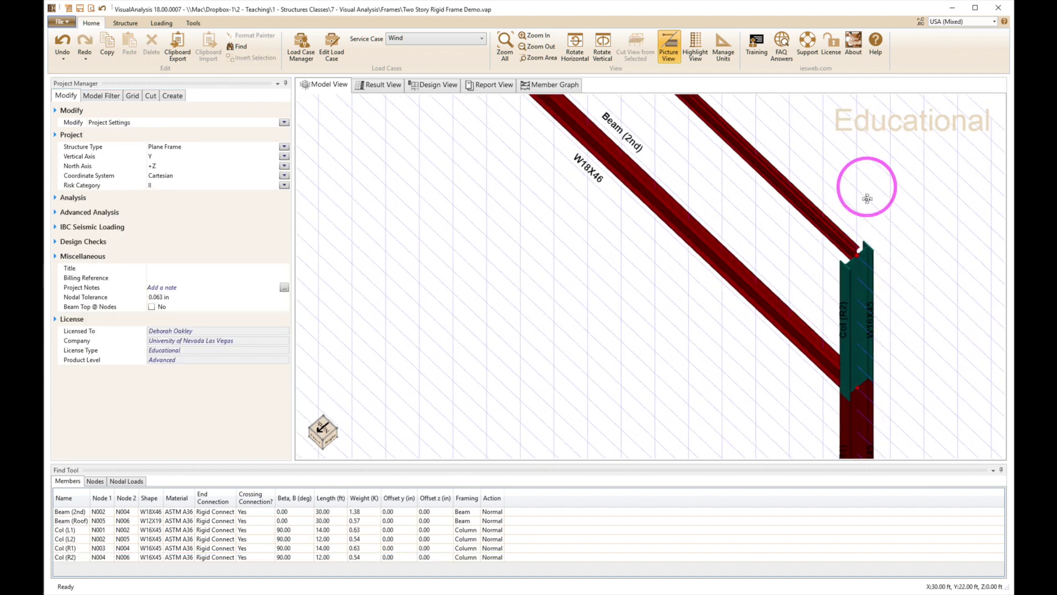
scroll(863, 254, up, 4)
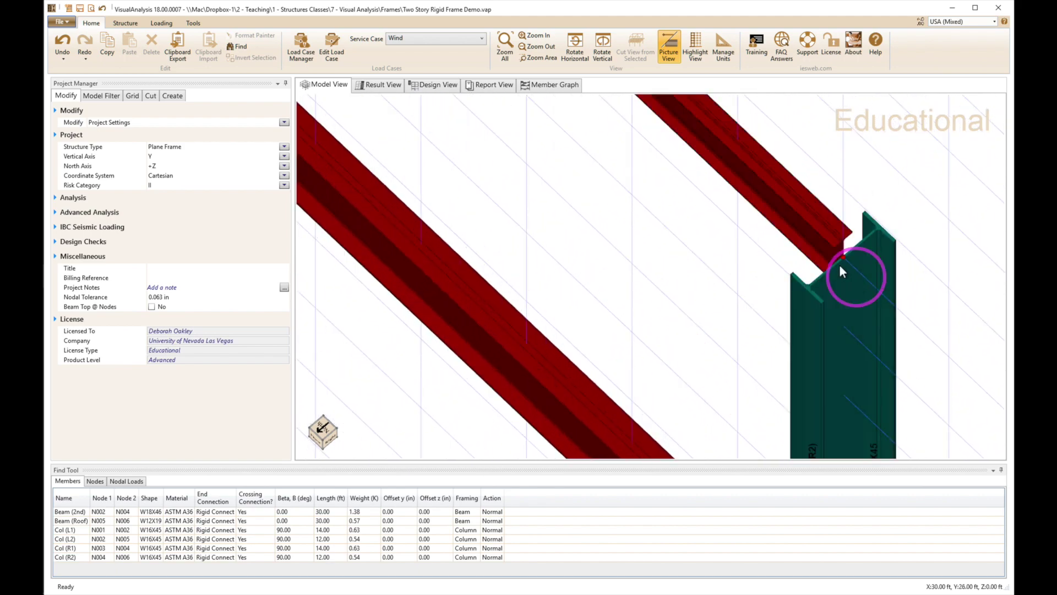
scroll(715, 264, down, 2)
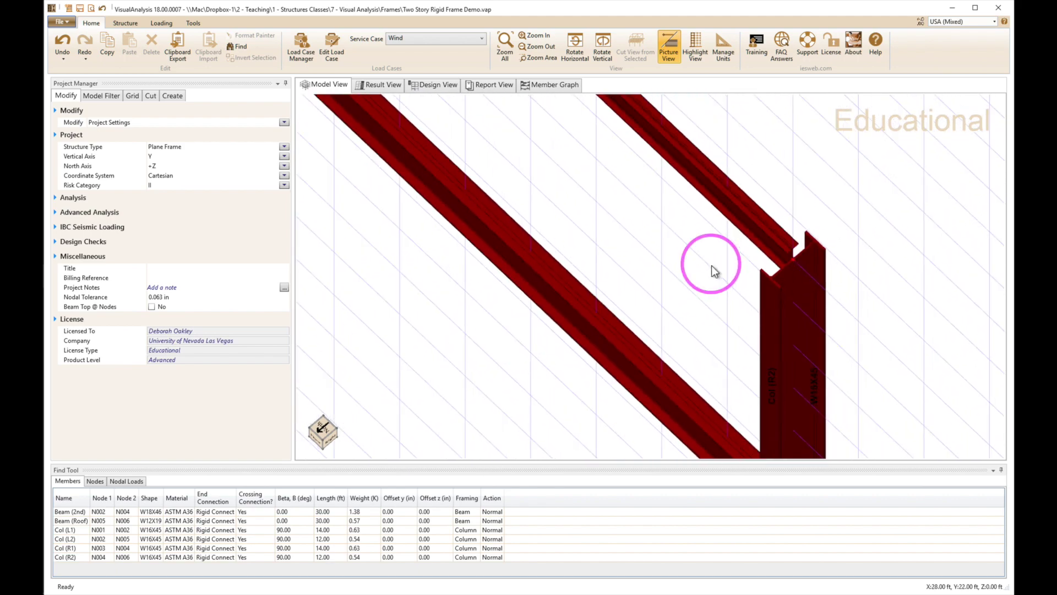
click(318, 441)
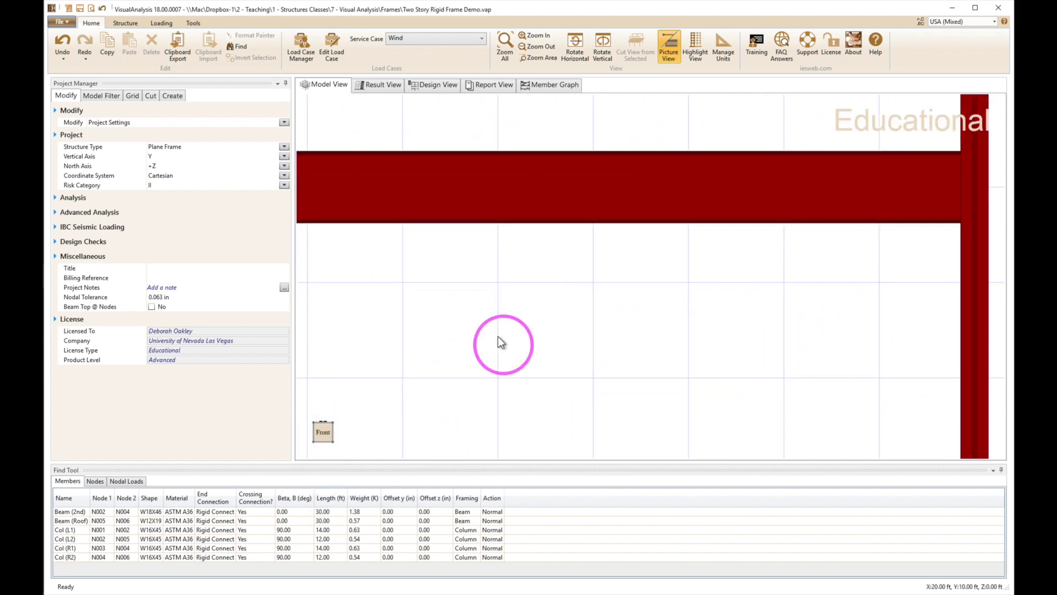
click(505, 46)
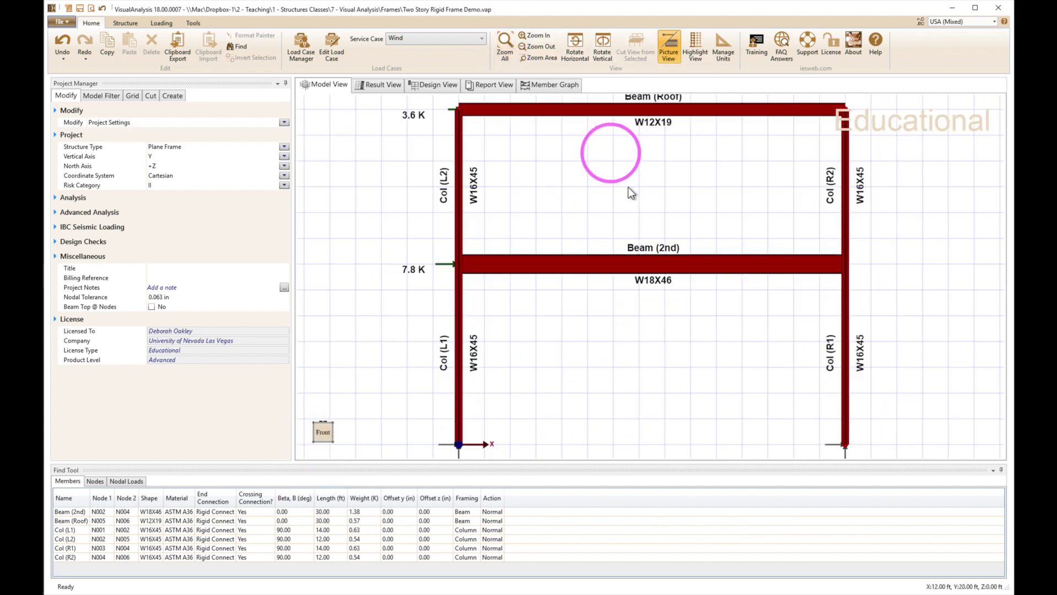
click(566, 165)
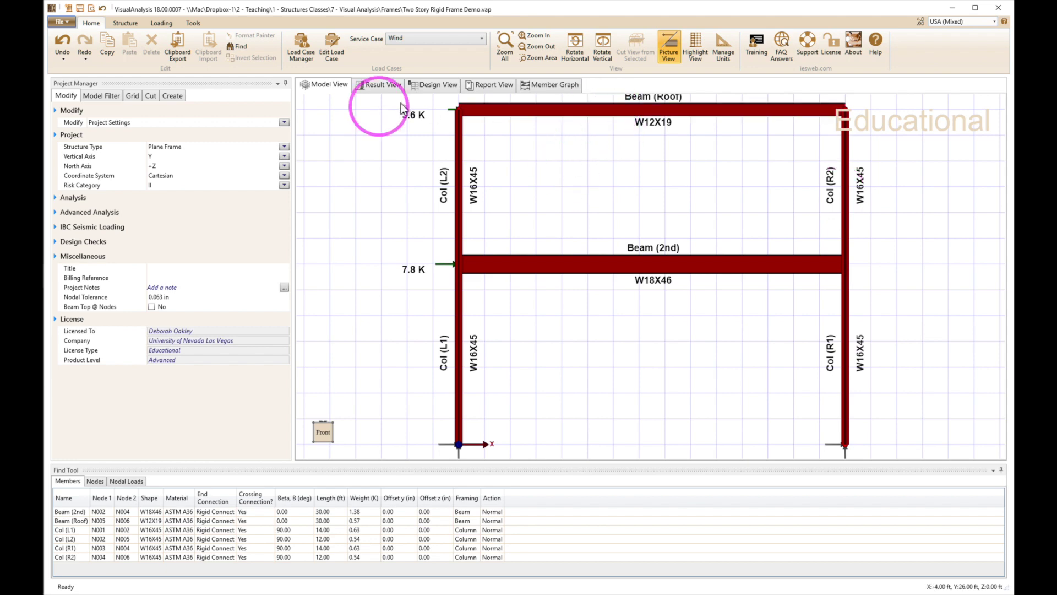
Review the rotated-column frame's Gravity + Wind deflected shape, including in picture view, and the report's member displacements and stresses.
click(384, 89)
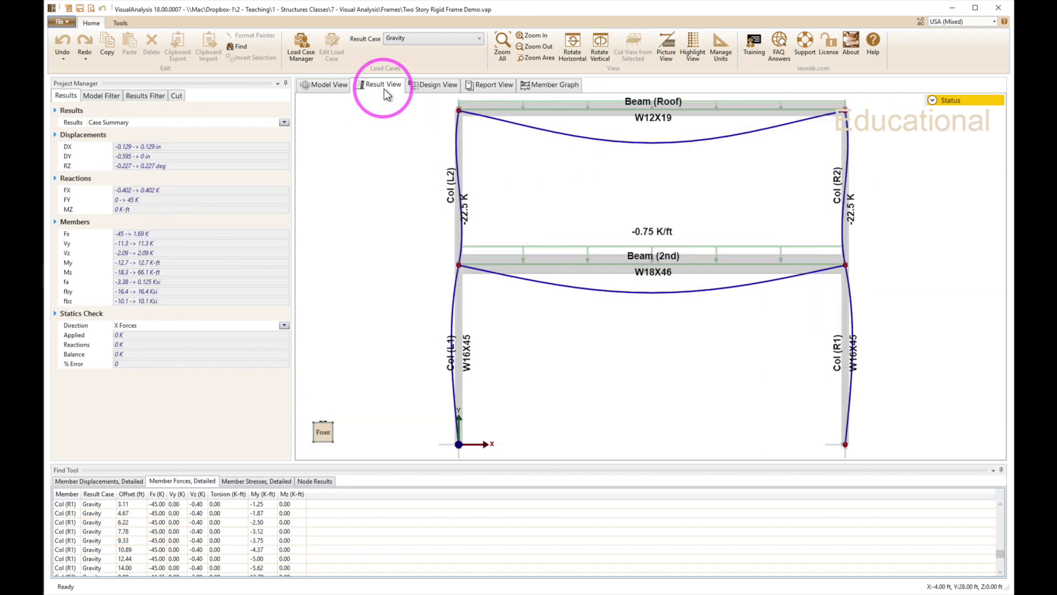
click(430, 50)
click(424, 65)
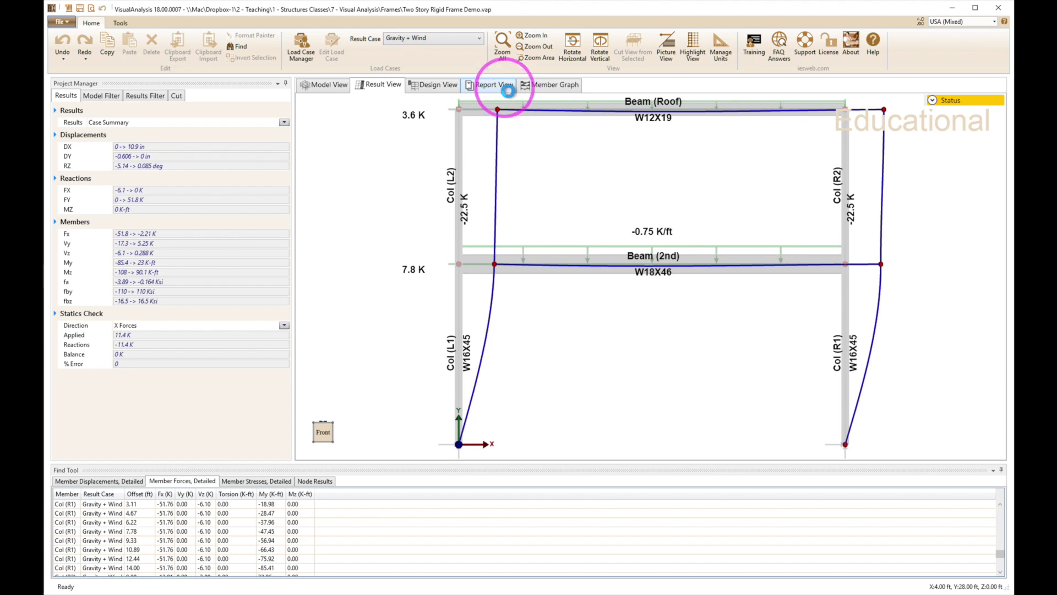
click(507, 87)
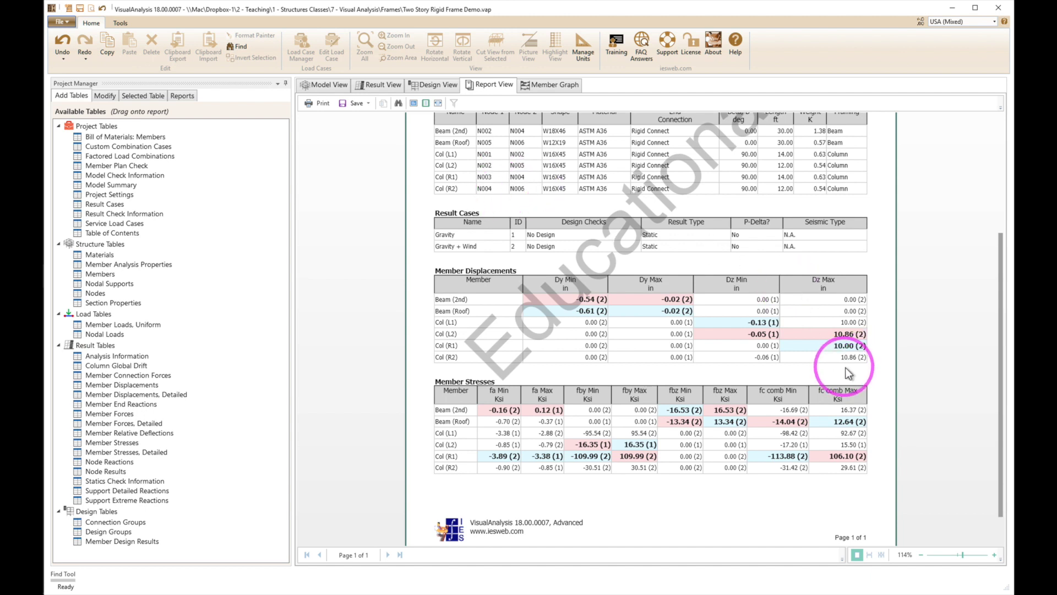
click(378, 87)
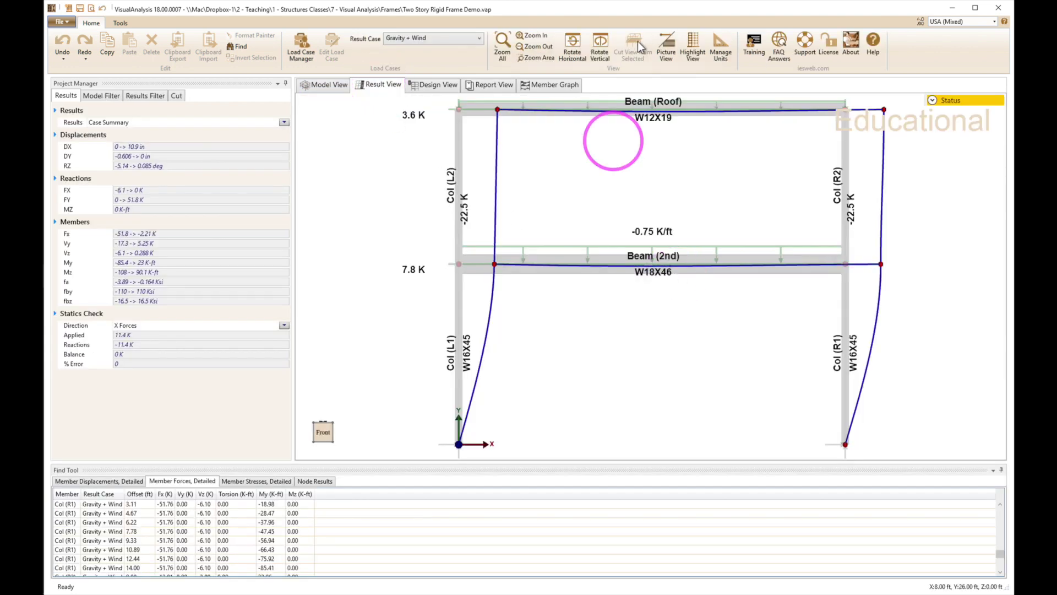
click(666, 47)
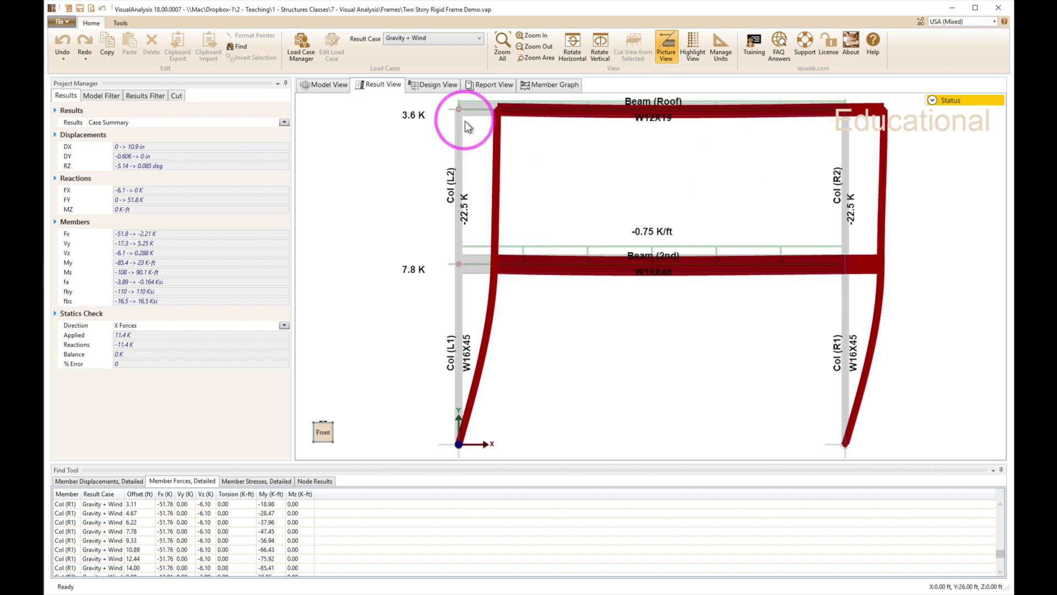
click(485, 85)
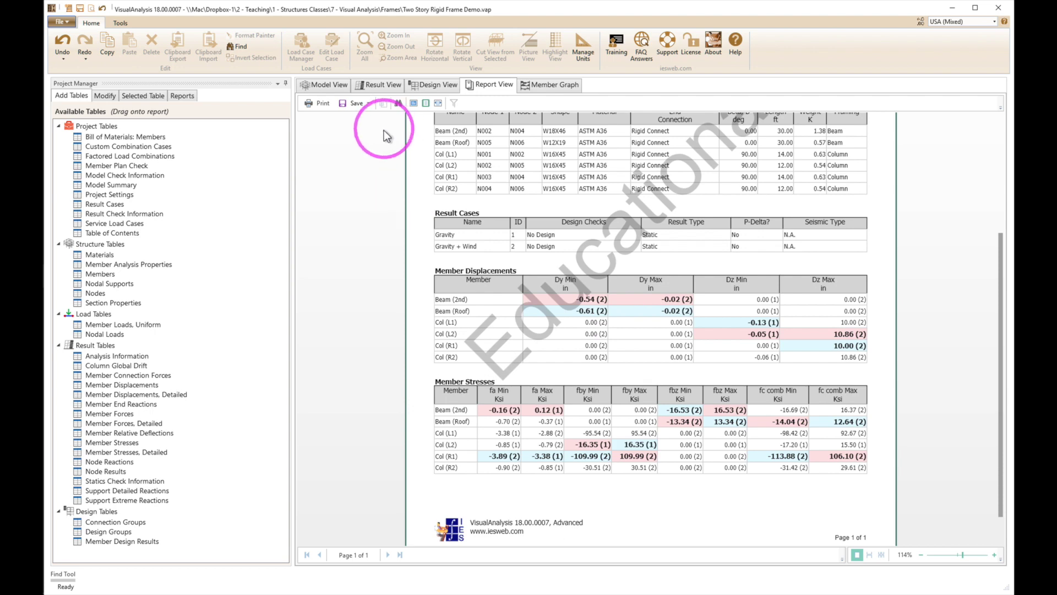
Return to the model and undo the Beta rotation of the four columns.
click(329, 88)
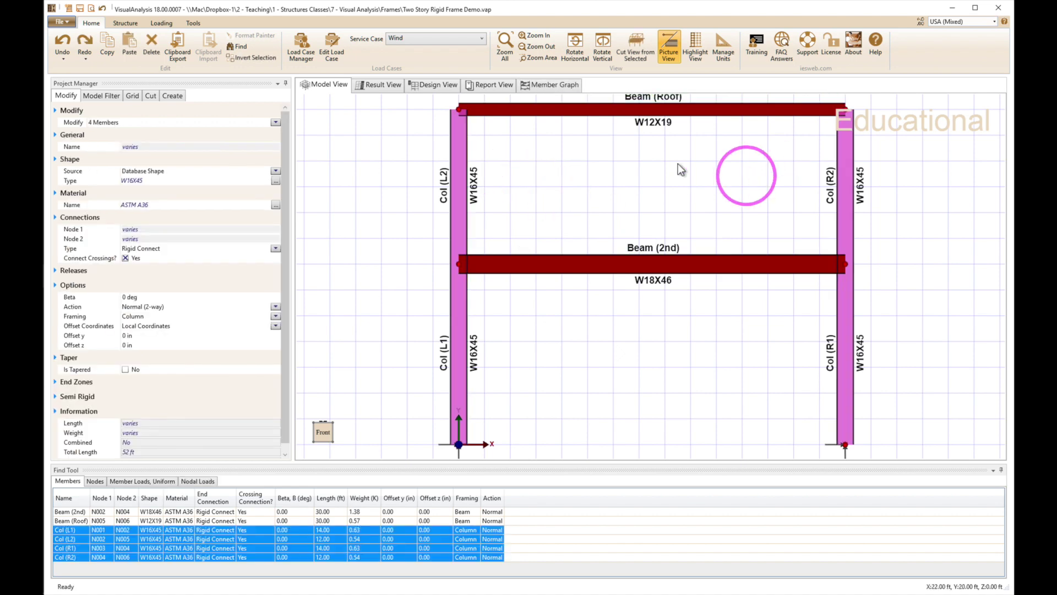
click(567, 171)
scroll(568, 176, down, 1)
scroll(567, 176, down, 2)
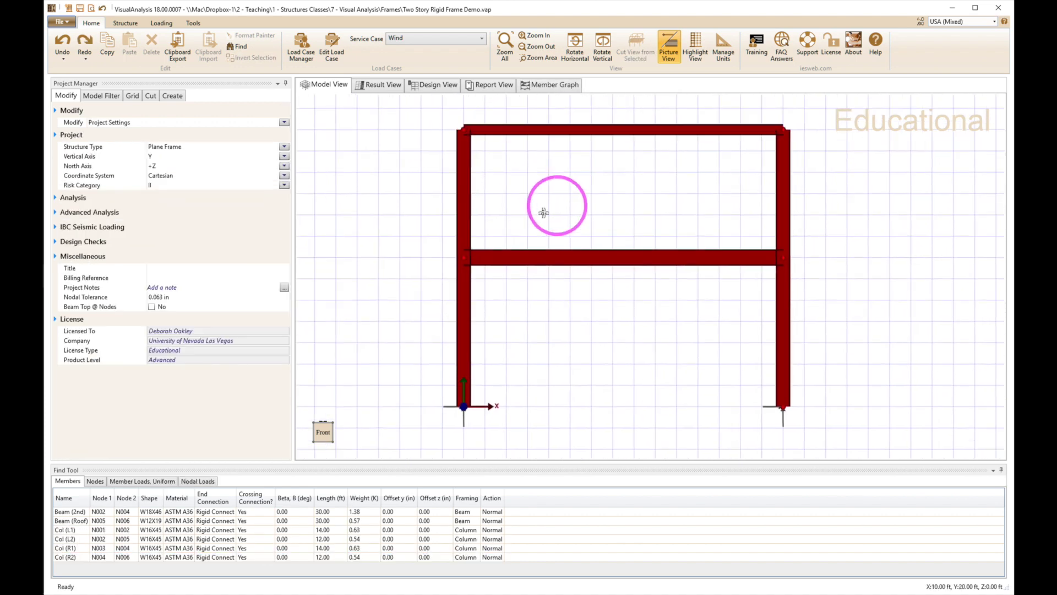
middle_drag(518, 206, 543, 230)
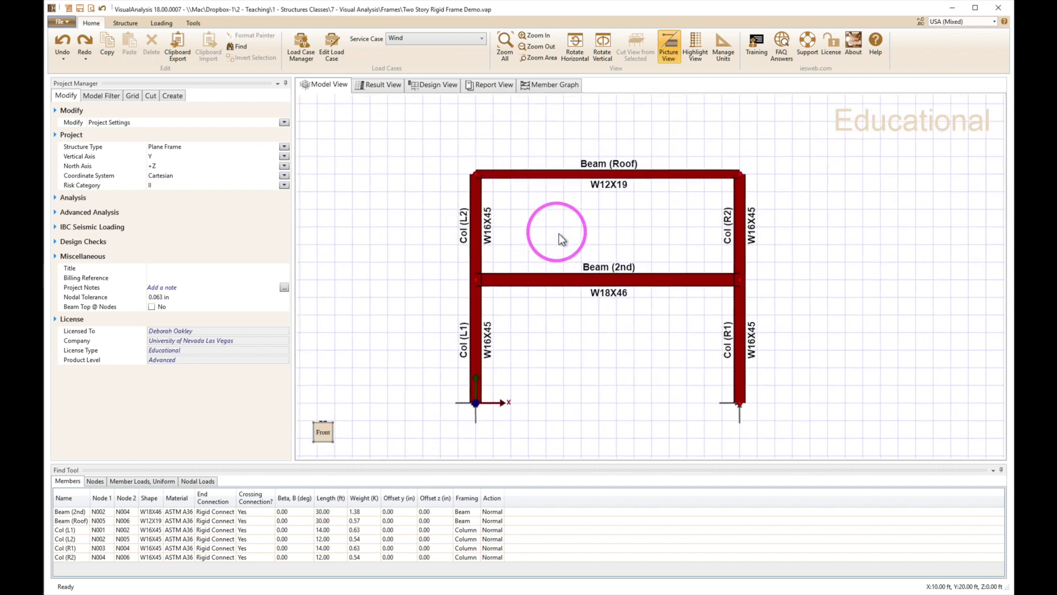
Turn off picture view and draw a diagonal brace in each story, rising from the left column node to the right column node above.
click(122, 23)
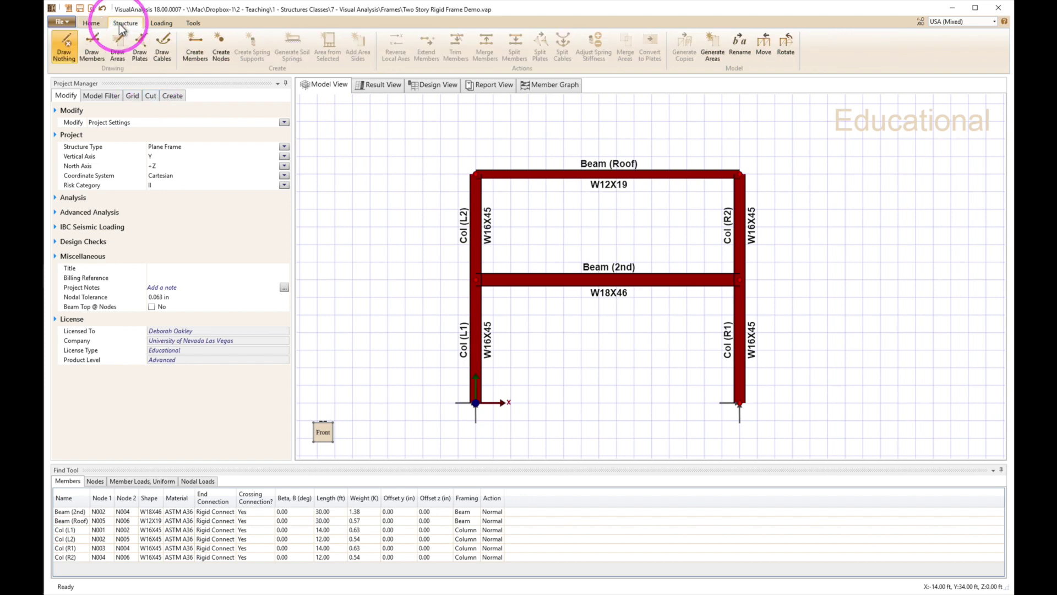
click(98, 47)
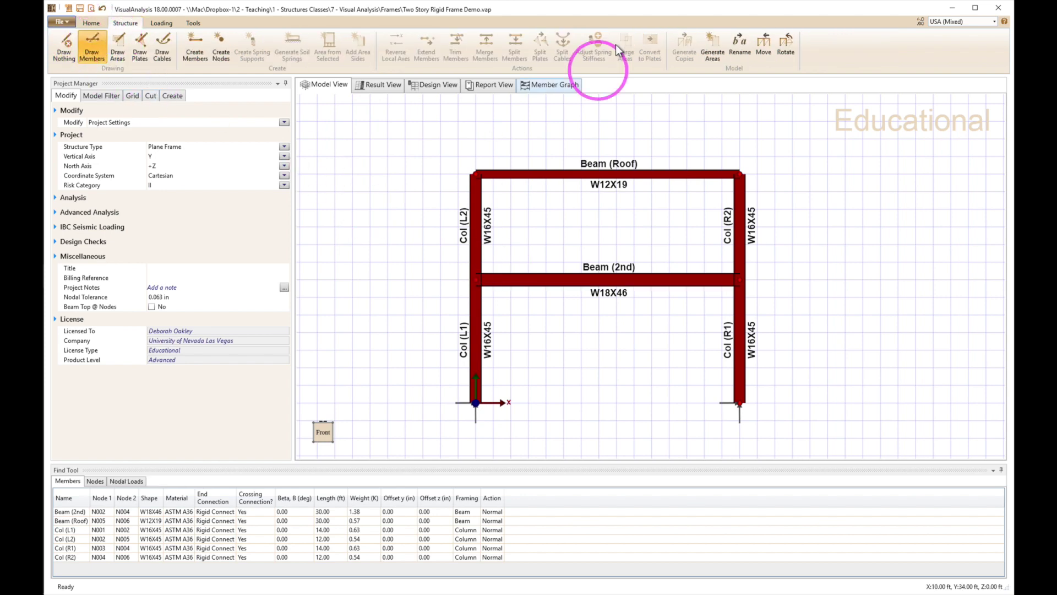
click(87, 23)
click(670, 44)
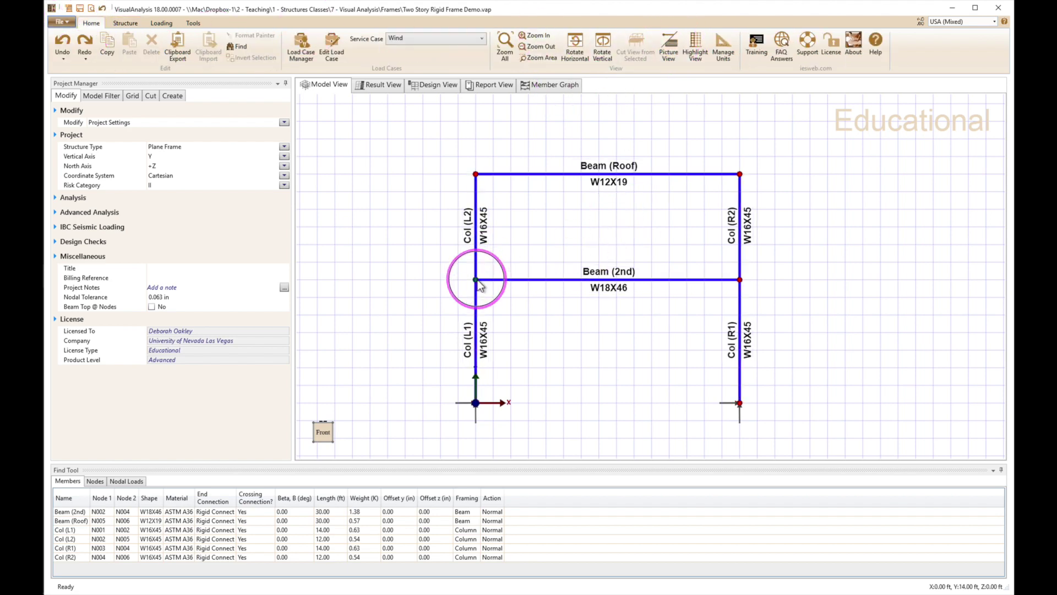
drag(475, 279, 740, 174)
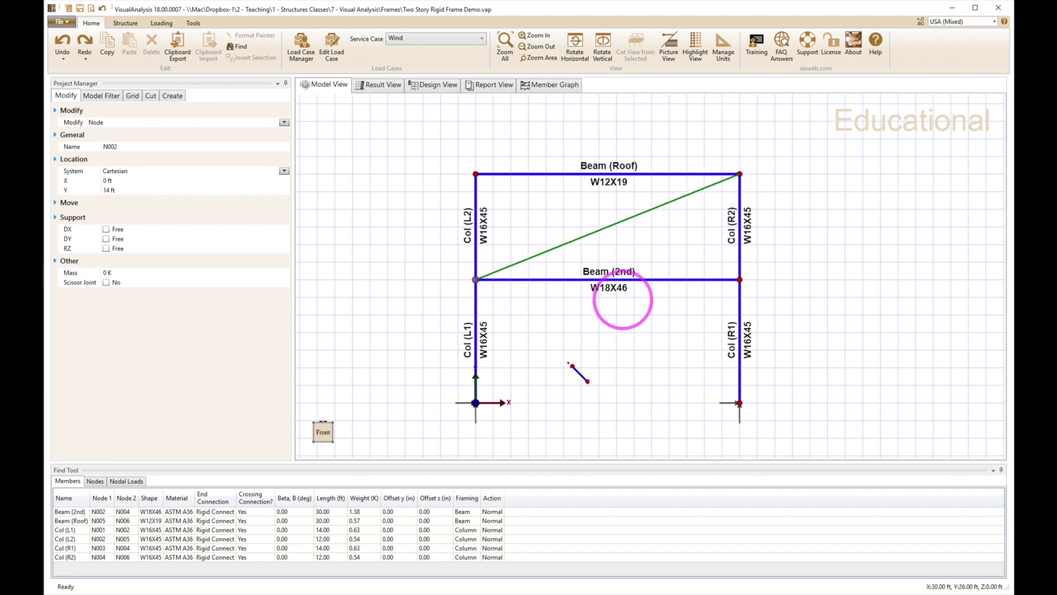
mouse_move(477, 402)
mouse_down()
mouse_move(667, 327)
mouse_move(740, 279)
mouse_up()
Hide the coordinate axes in the model view and clear the selection.
click(101, 96)
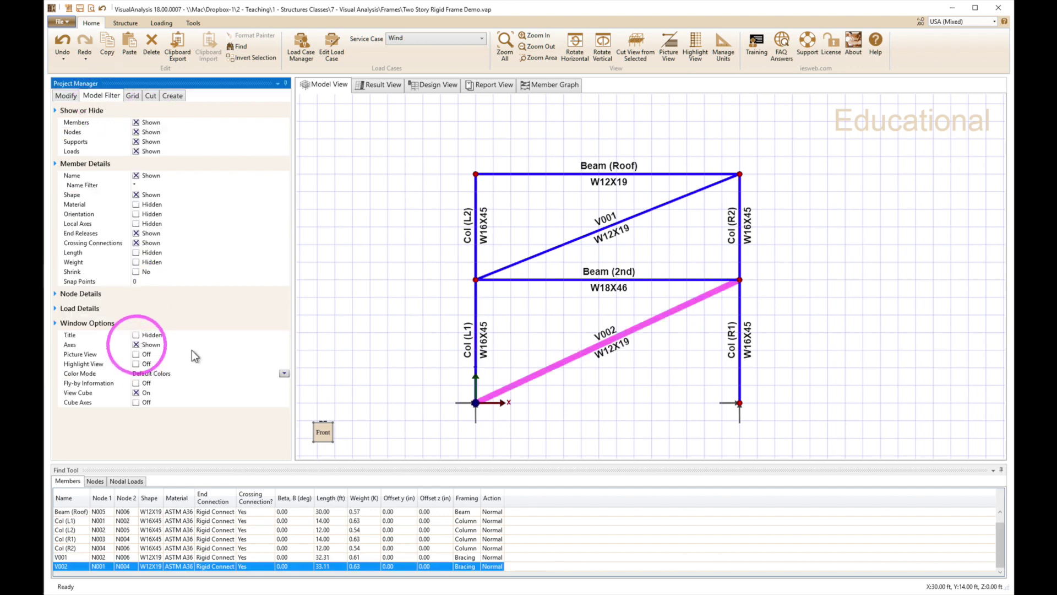
click(137, 345)
click(388, 142)
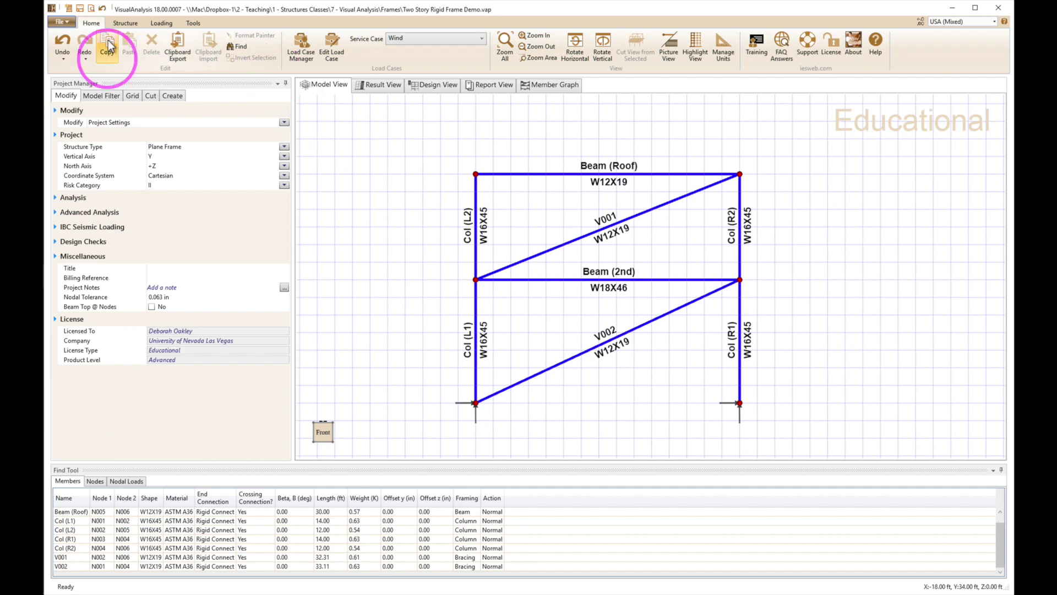
click(123, 24)
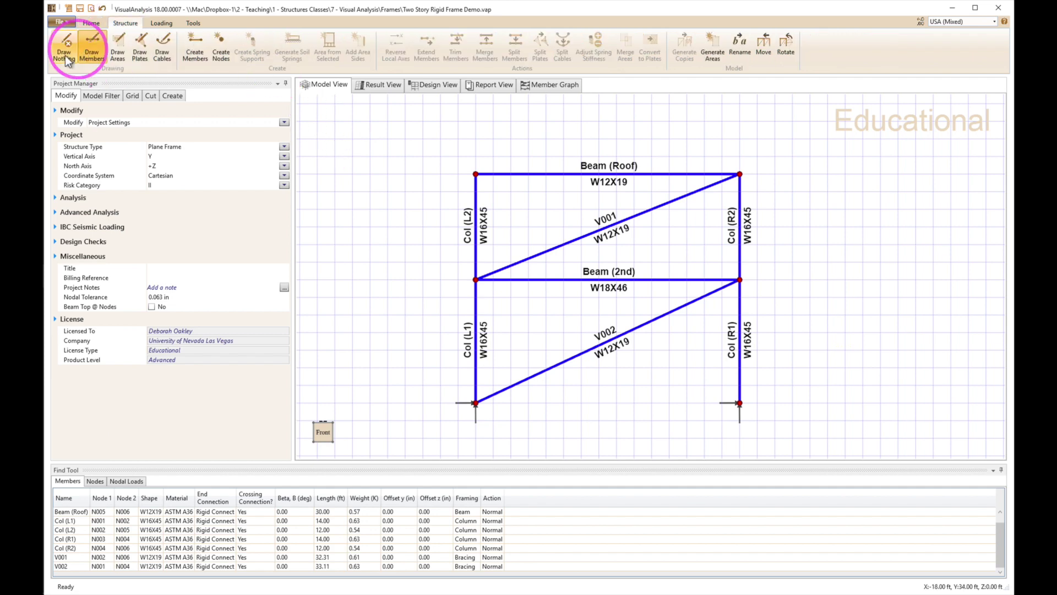
click(92, 23)
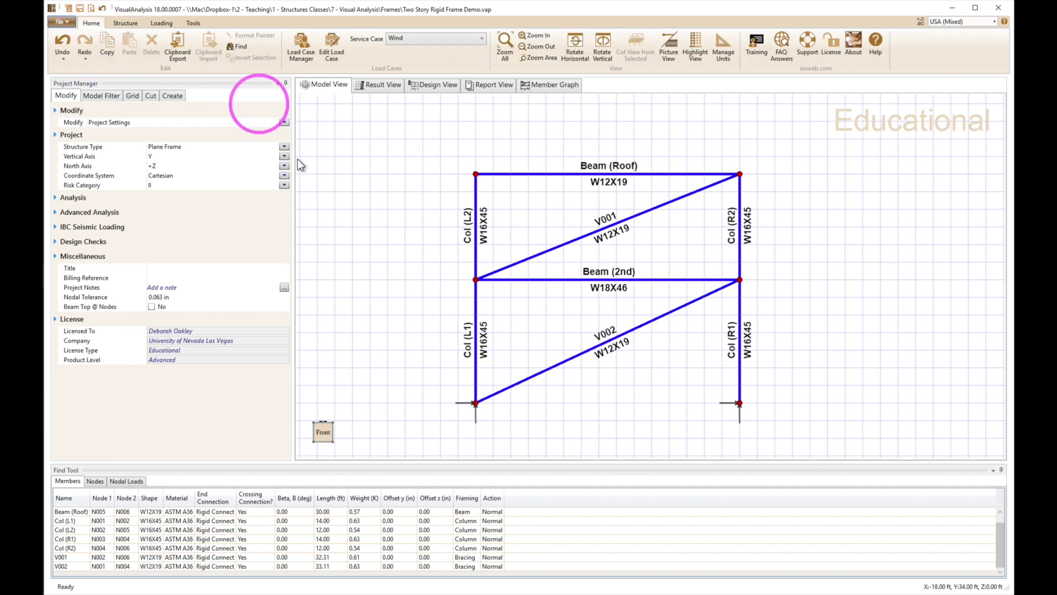
Change the shape of both diagonal braces to the AISC Steel channel C4X4.5.
click(588, 360)
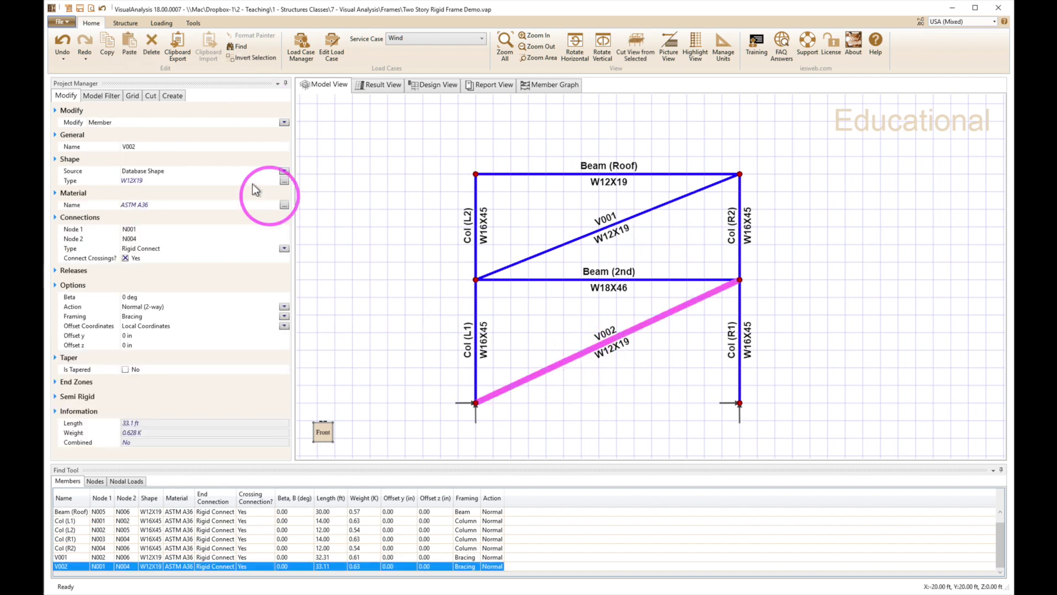
ctrl+click(575, 246)
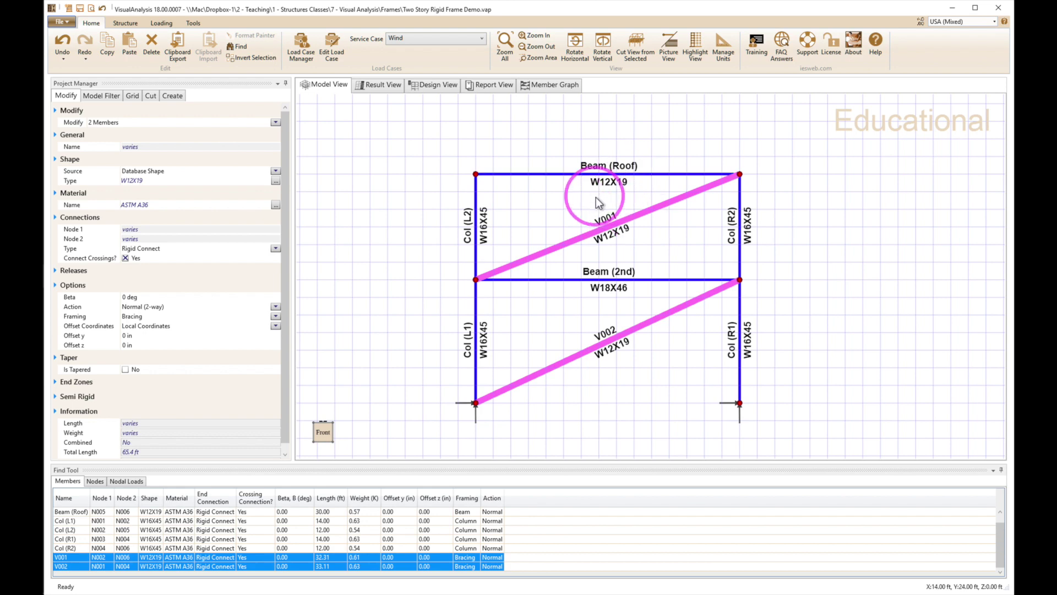
click(275, 181)
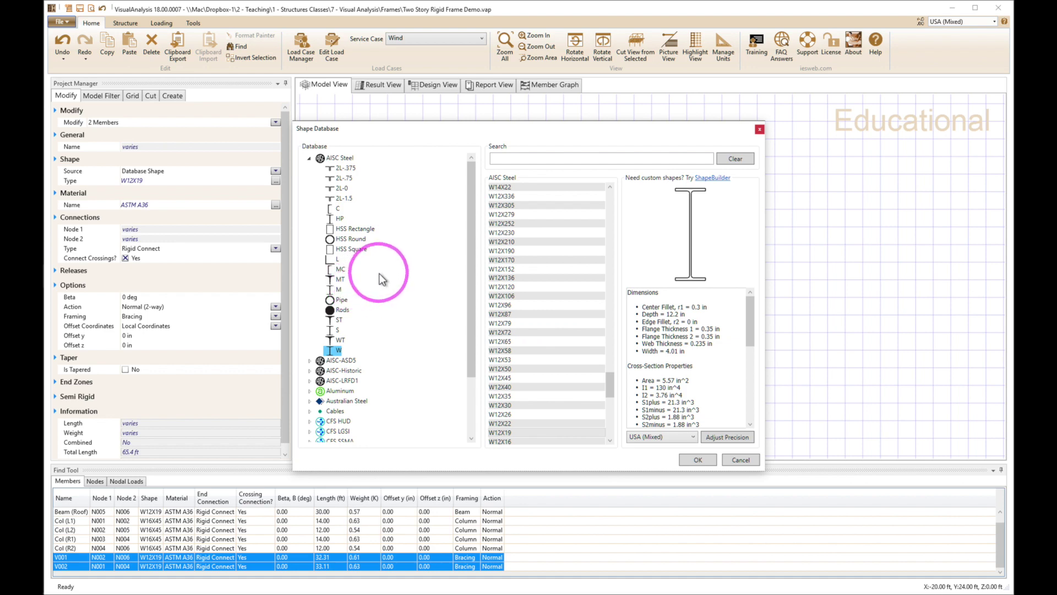
click(335, 209)
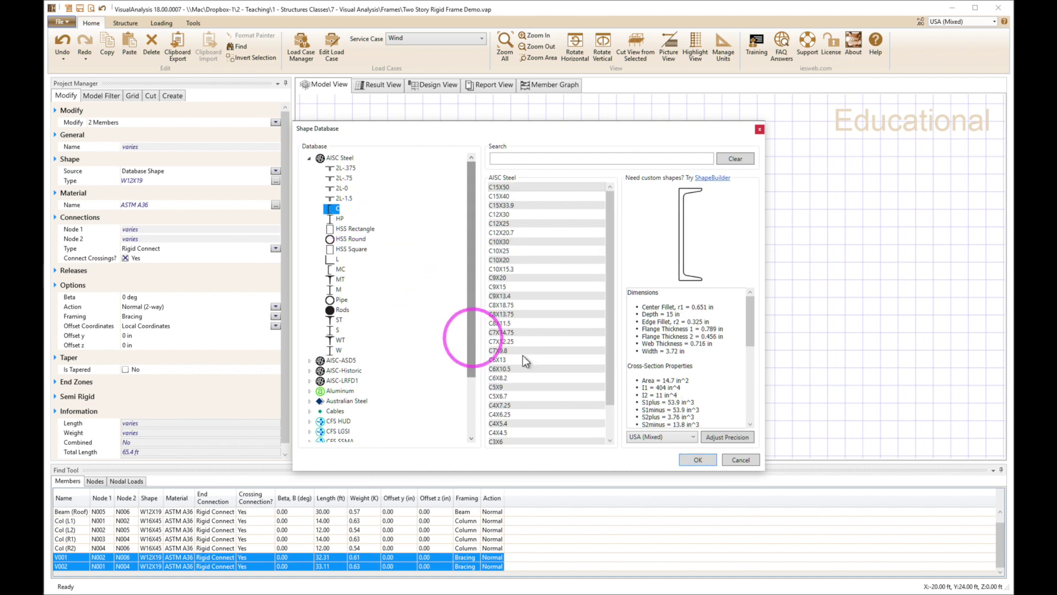
scroll(612, 406, down, 3)
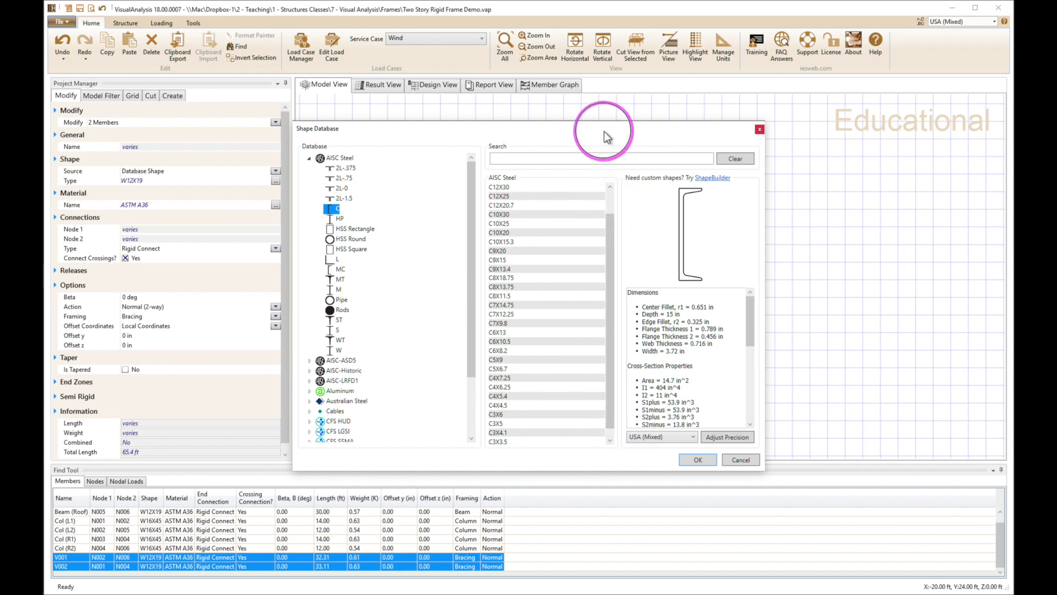
drag(609, 127, 672, 338)
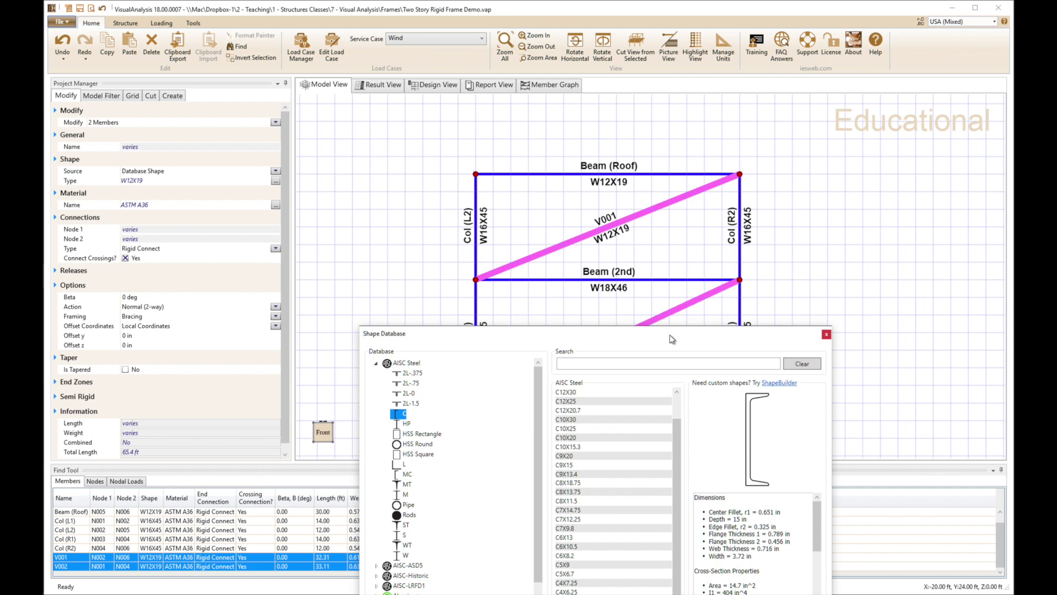
drag(672, 338, 586, 175)
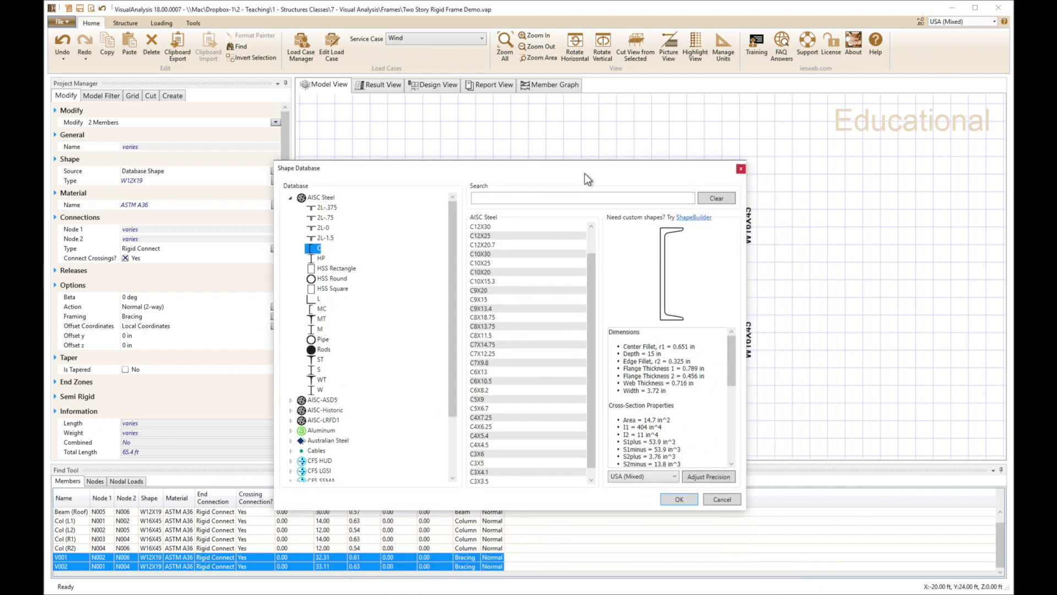
click(325, 239)
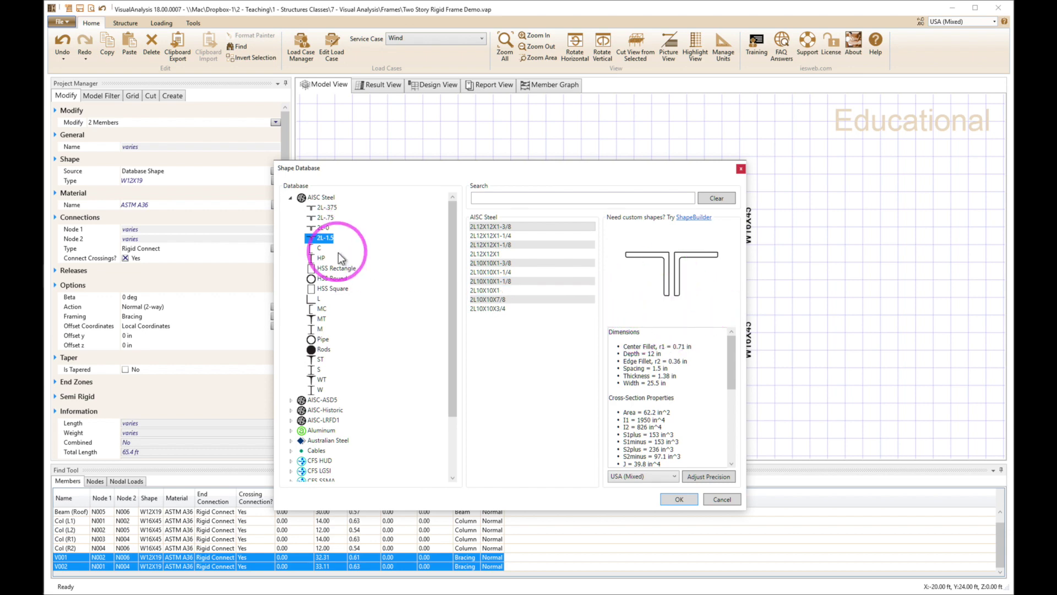
click(319, 249)
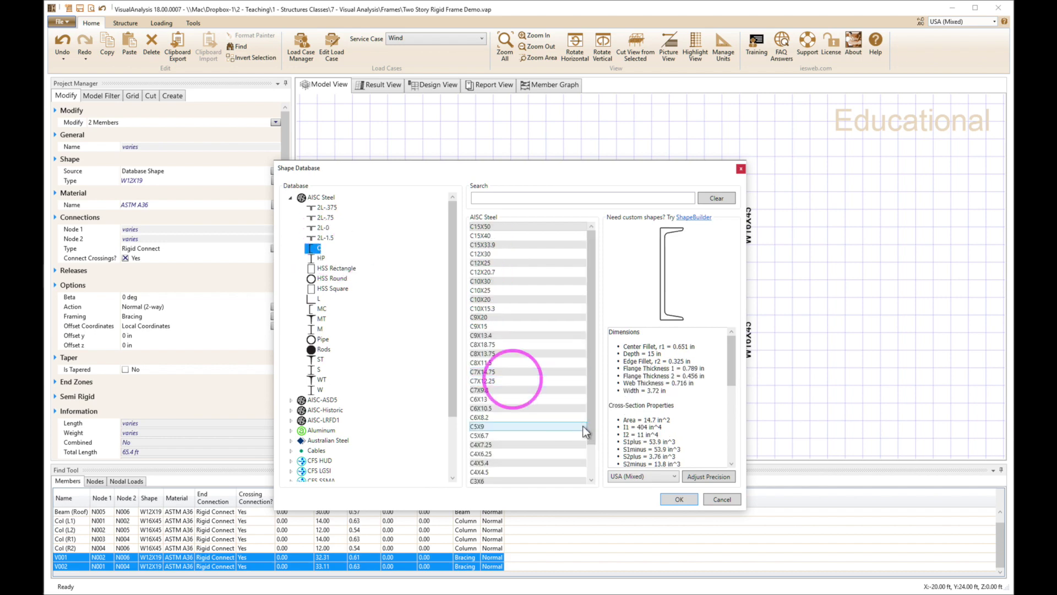
click(592, 479)
click(483, 464)
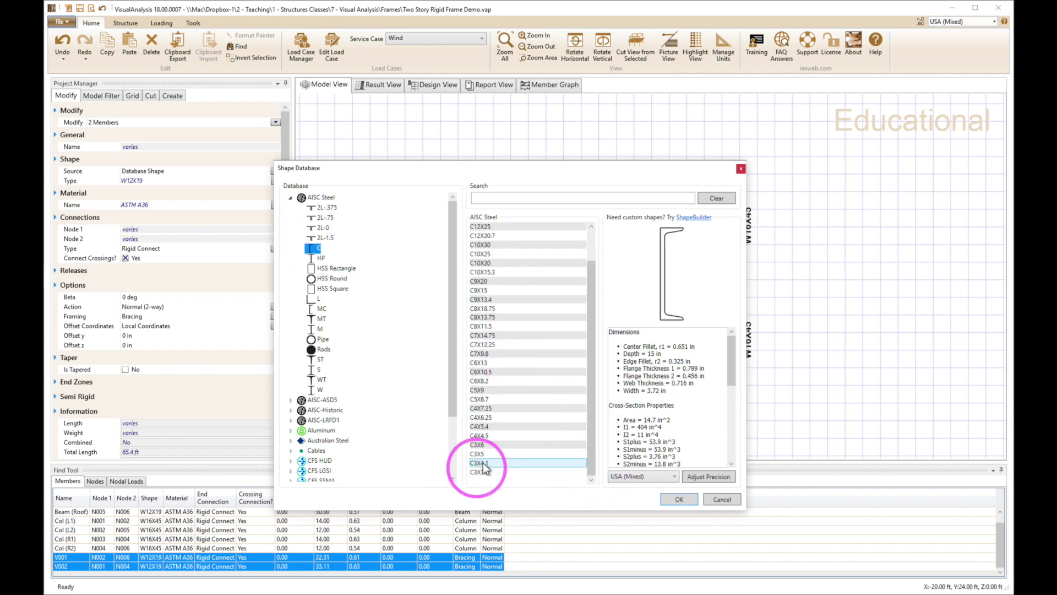
click(481, 436)
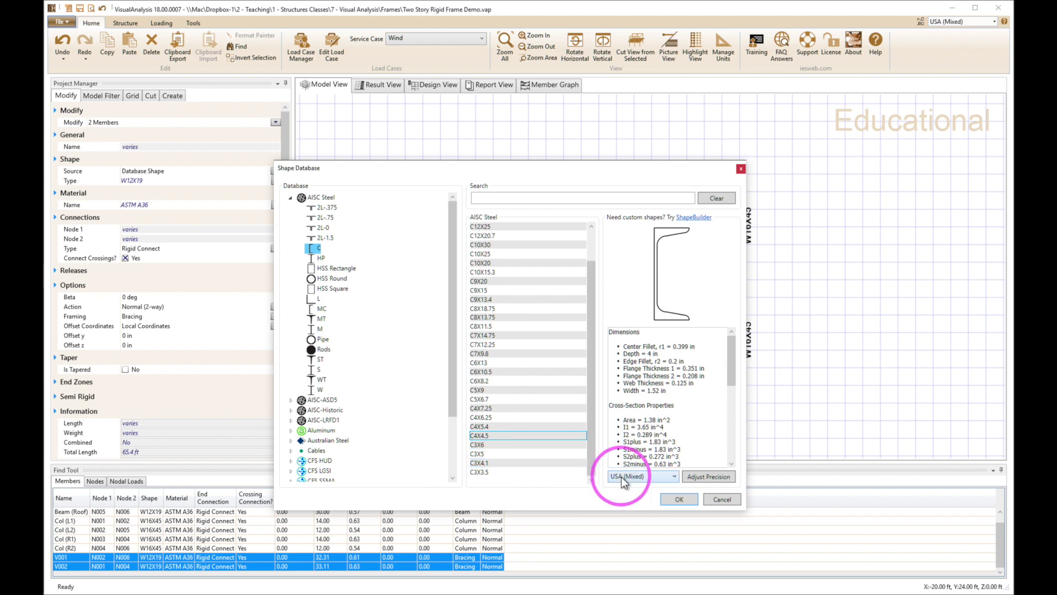
click(664, 502)
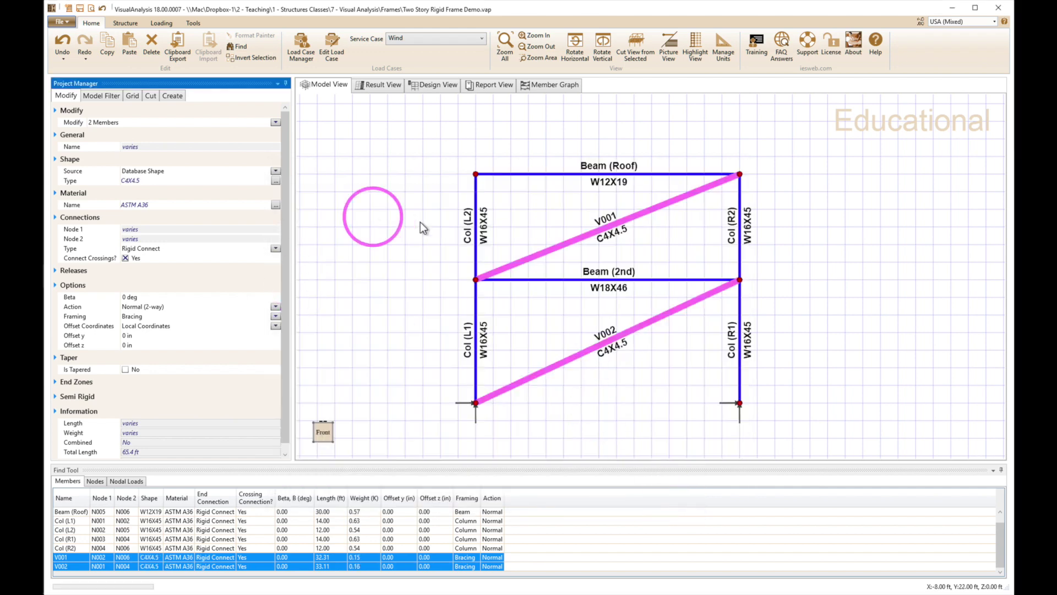
Rename the first-story diagonal brace as Brace 1.
click(578, 371)
click(597, 346)
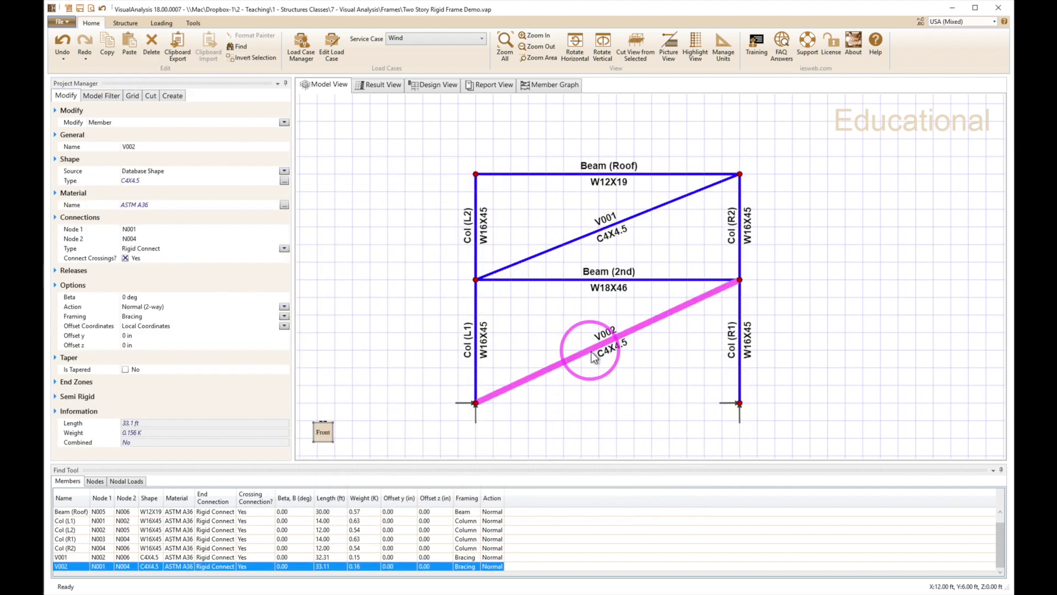
click(145, 147)
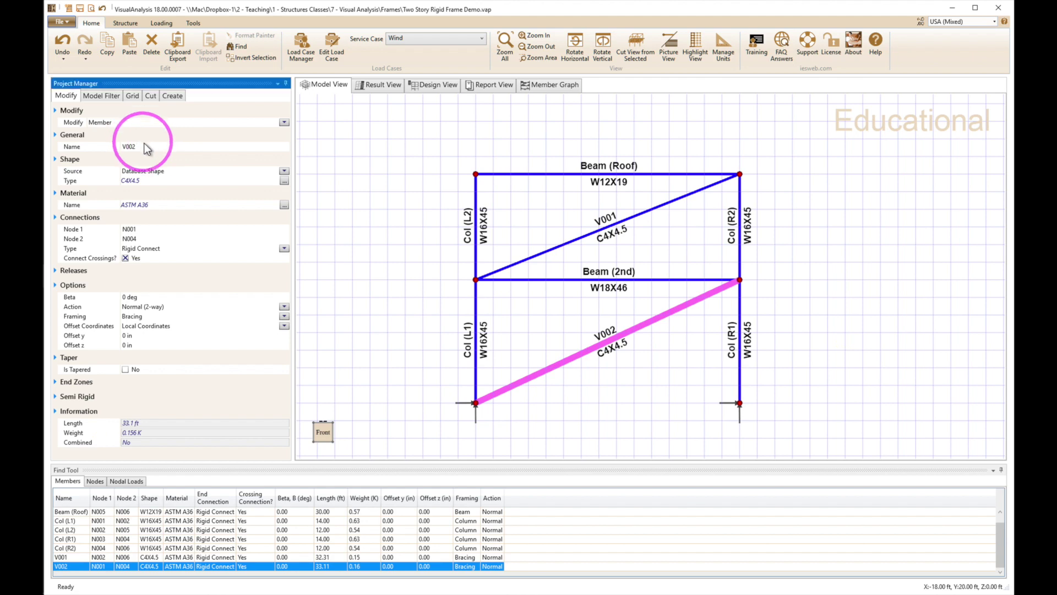
click(147, 147)
text(Brace 1)
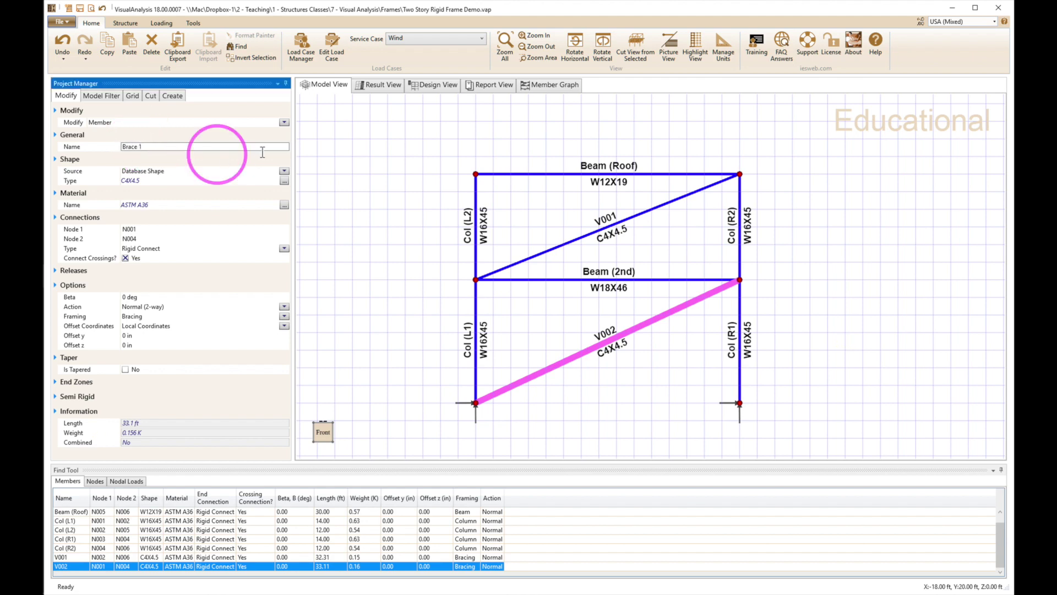
Rename the second-story diagonal brace as Brace 2 and clear the selection.
click(556, 244)
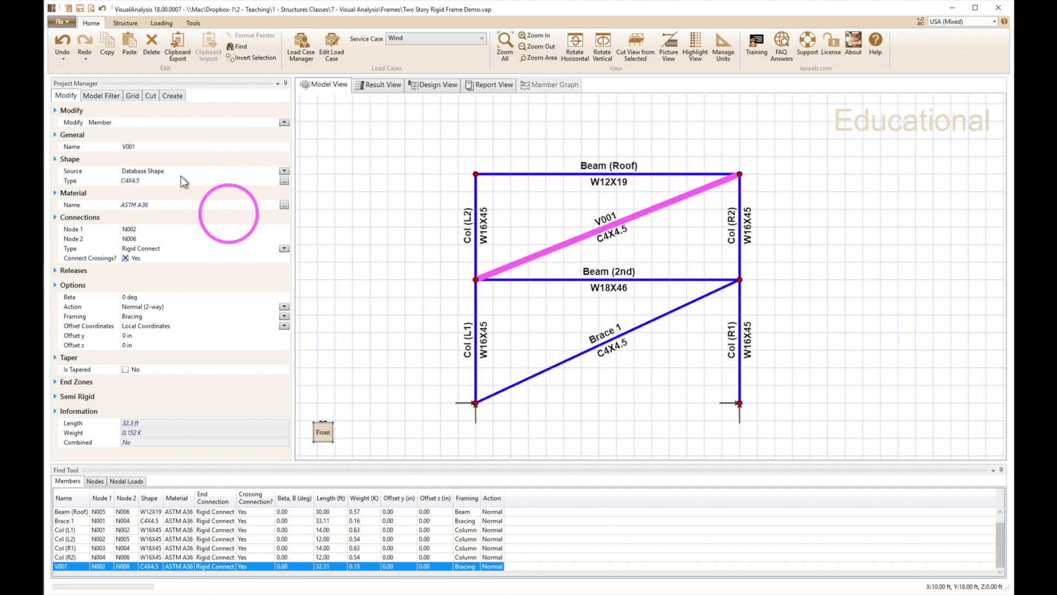
double_click(156, 148)
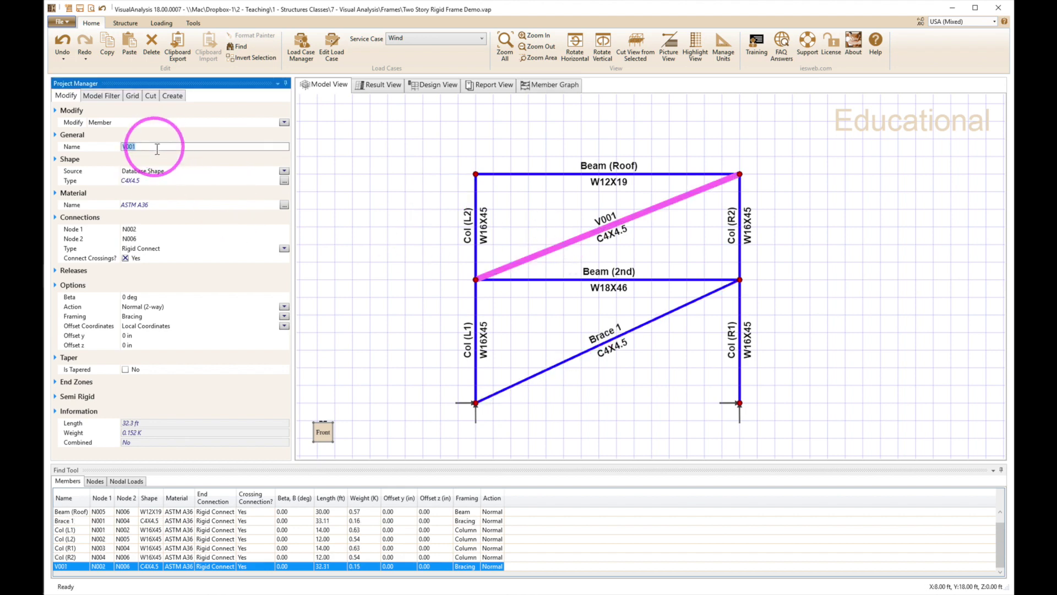
text(Brace)
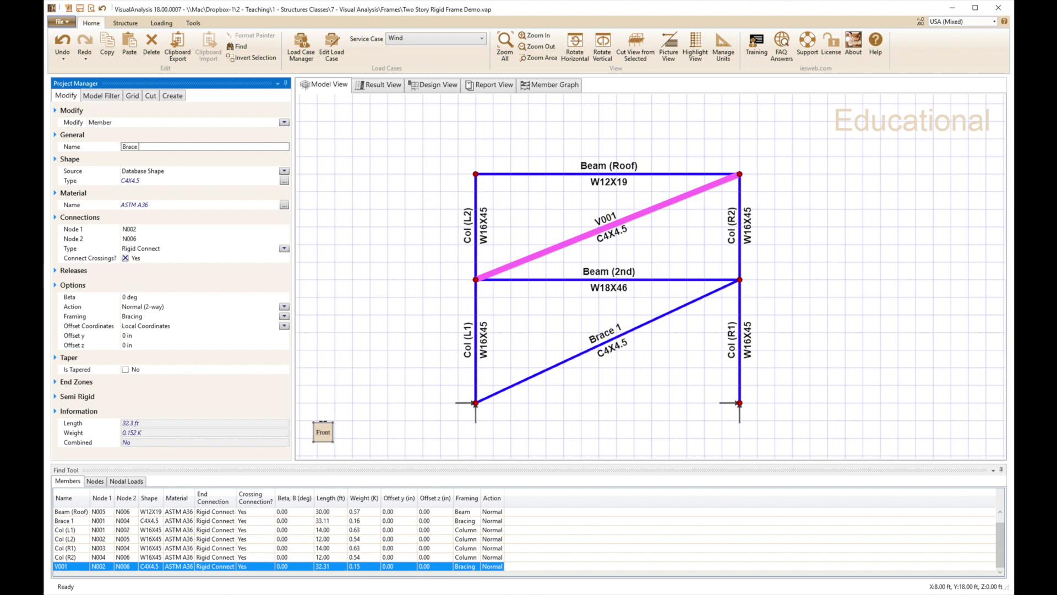
text( 2)
key(Return)
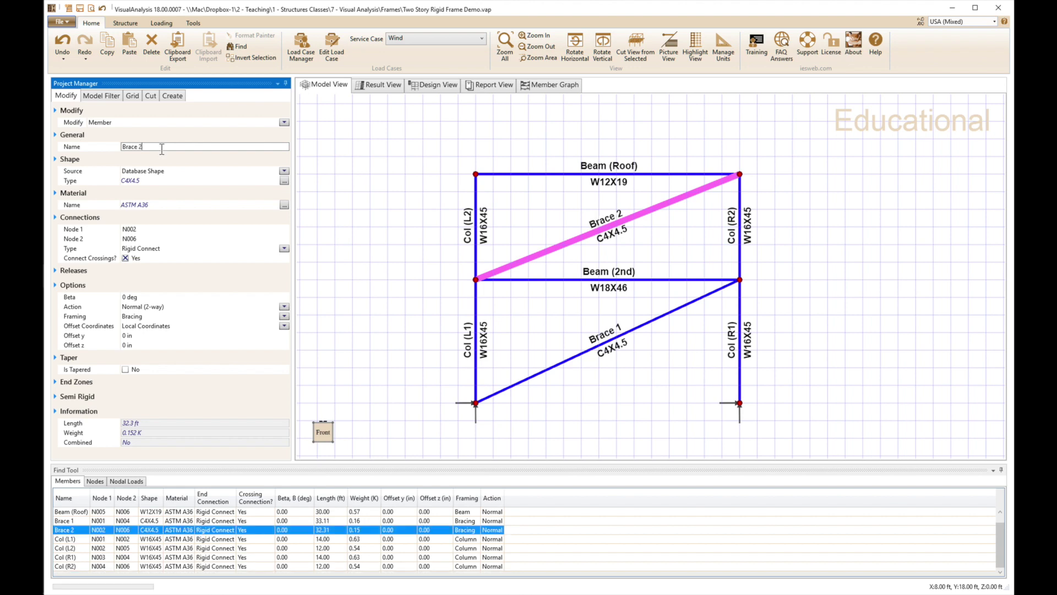
click(337, 146)
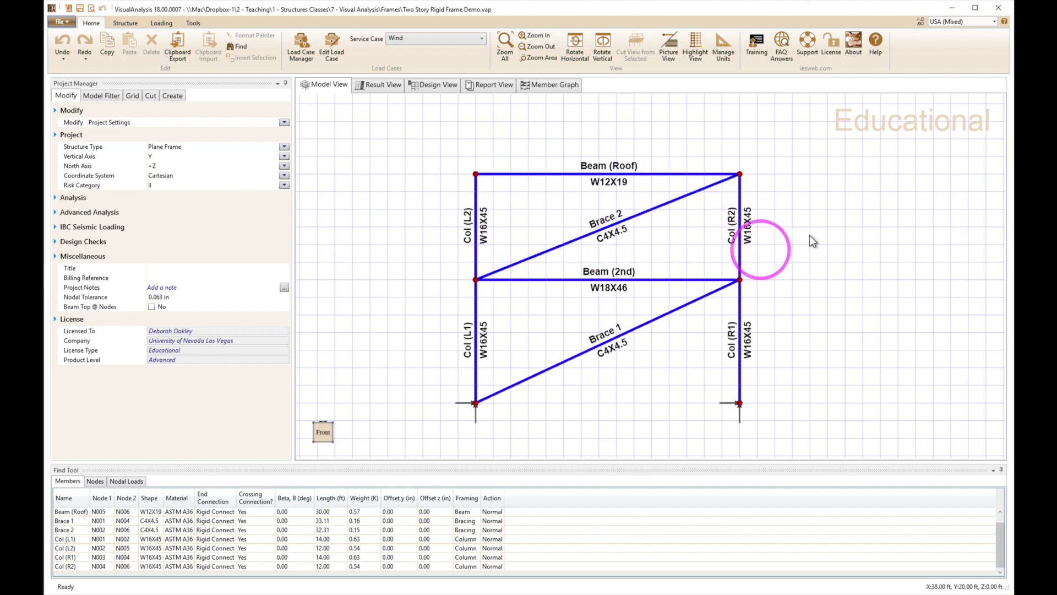
Set the connection type of both second-story columns and both braces to Simple Connect, and clear the selection.
drag(784, 229, 441, 206)
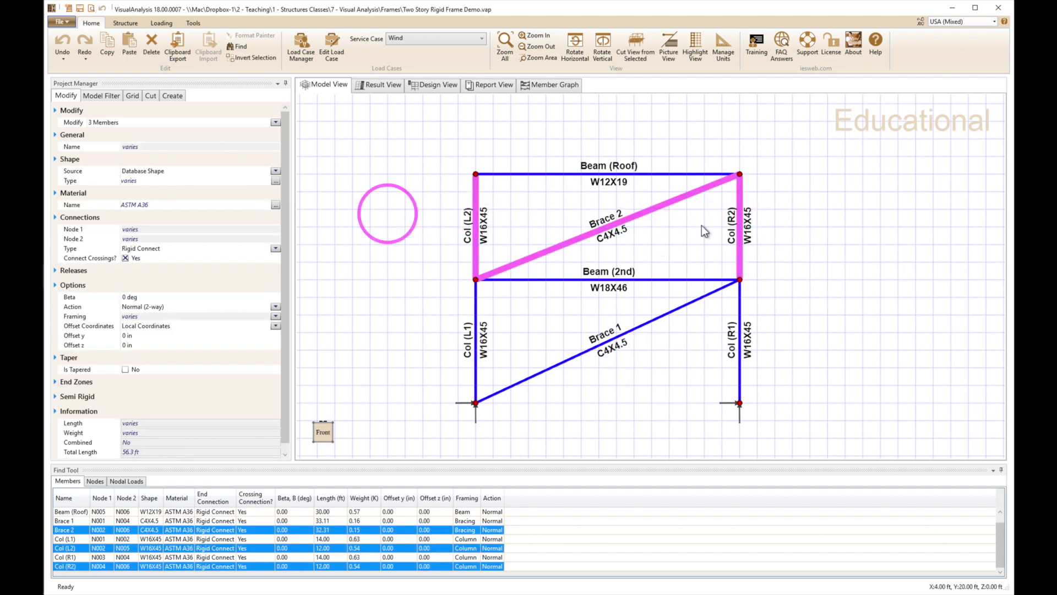
ctrl+click(542, 376)
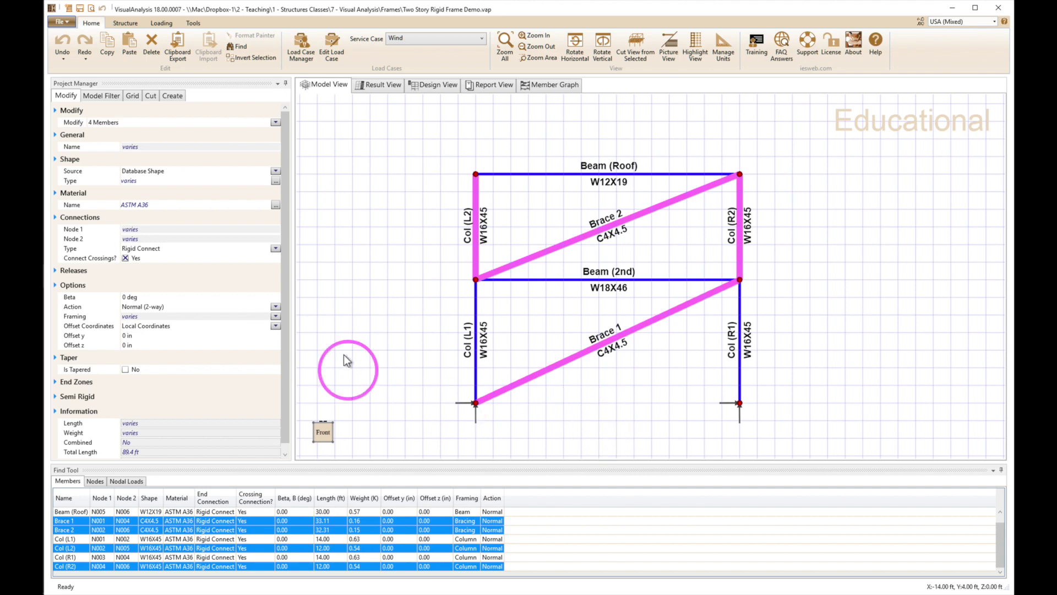
click(276, 249)
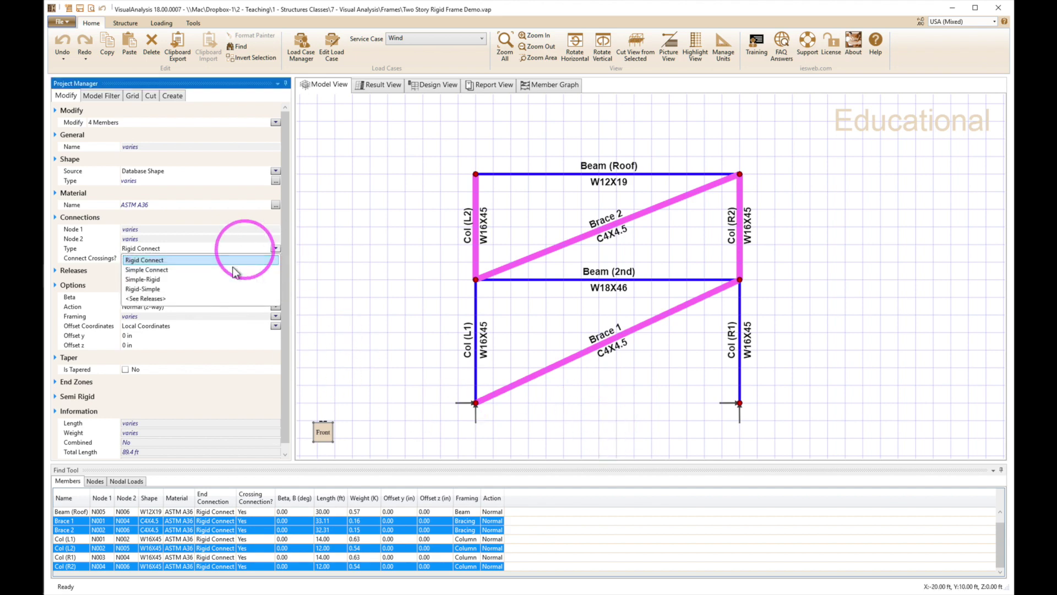
click(188, 260)
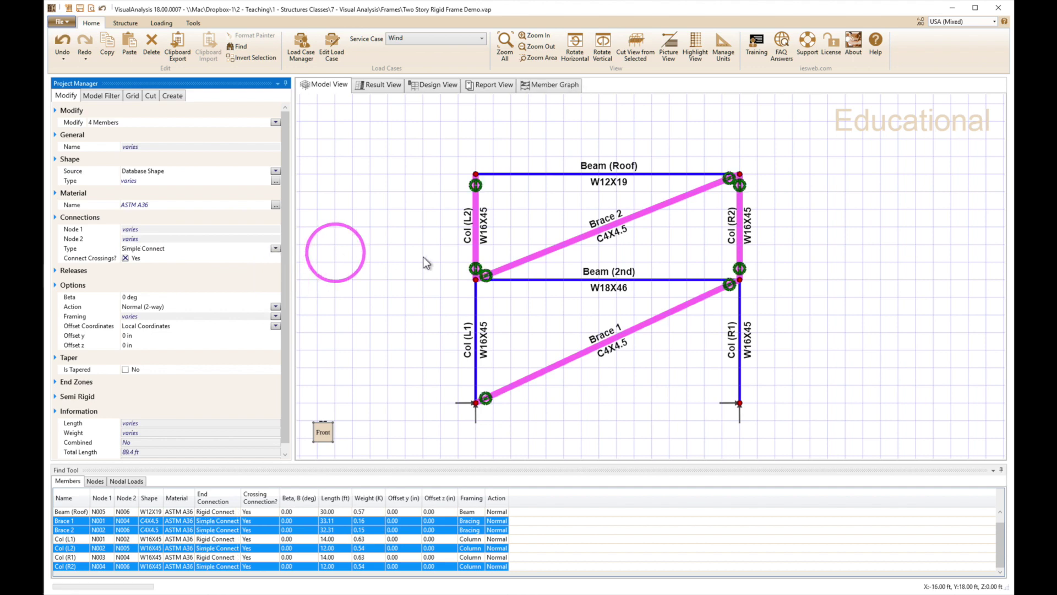
click(611, 380)
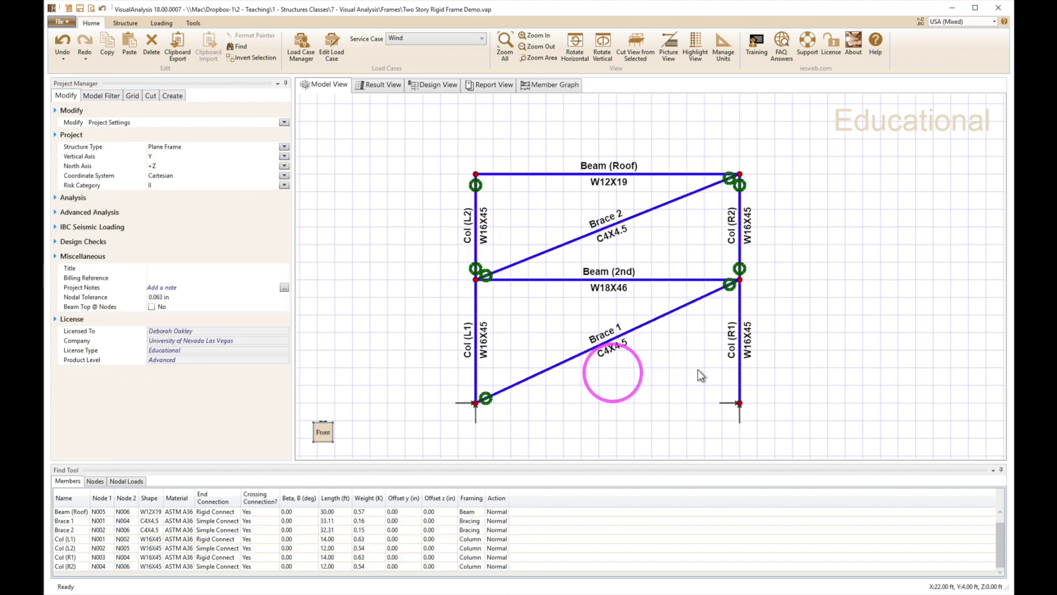
Set the connection type of the two first-story columns to Rigid-Simple.
click(742, 376)
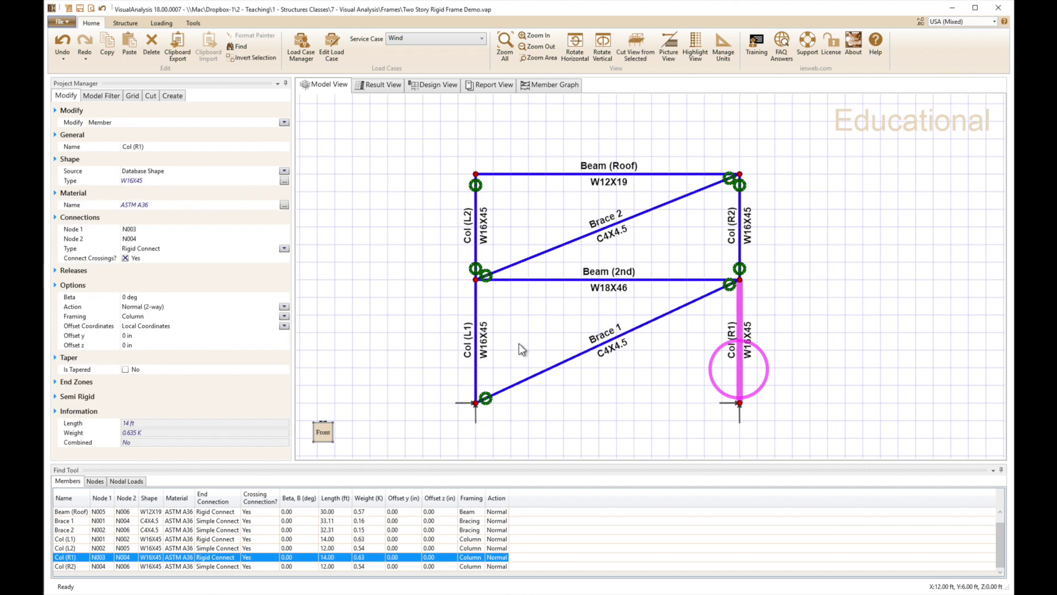
ctrl+click(477, 350)
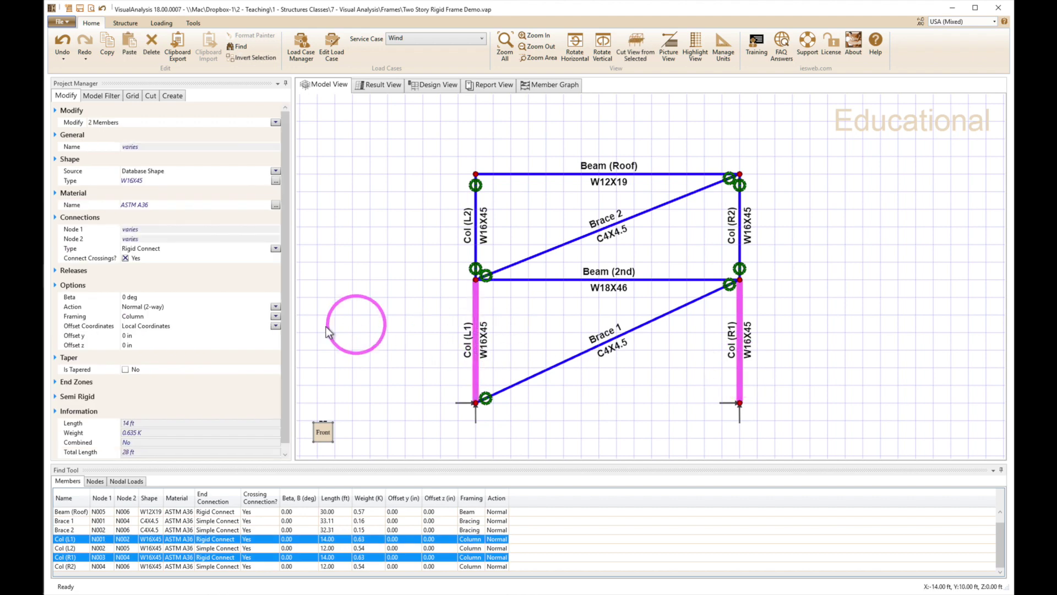
click(274, 248)
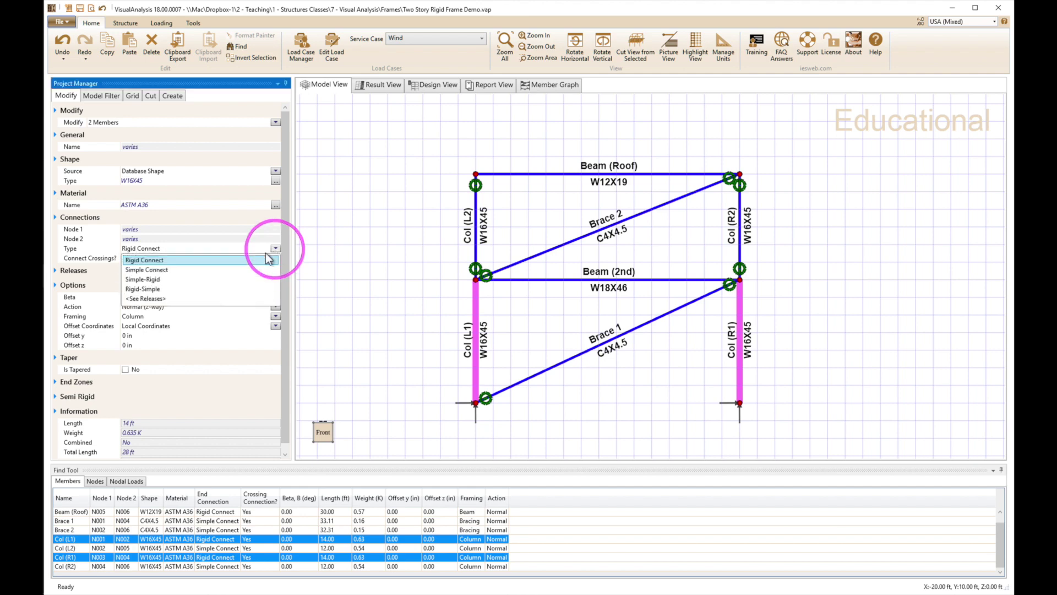
click(235, 289)
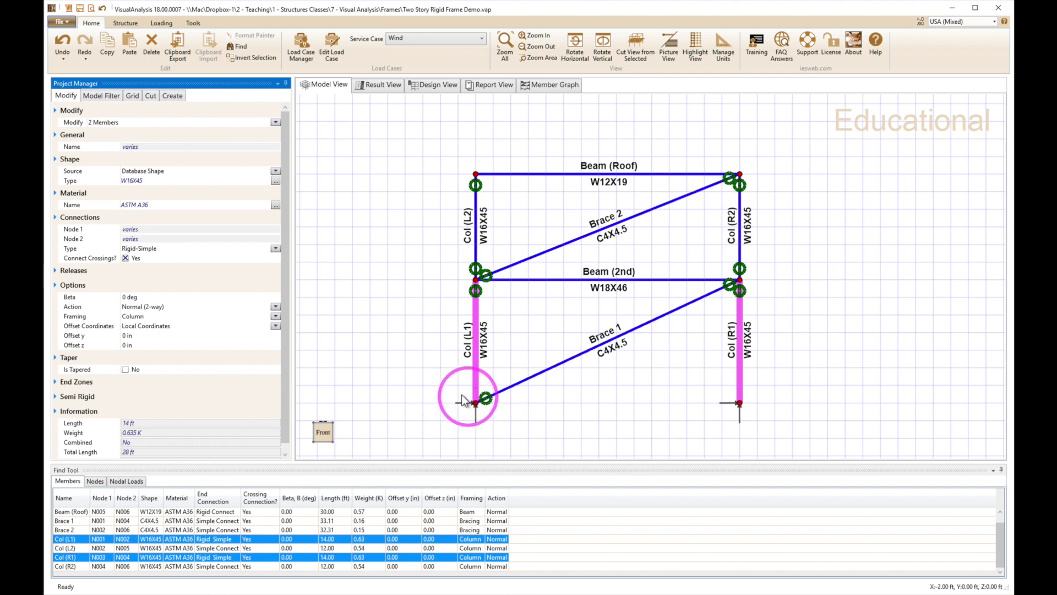
Set the two first-story columns to Simple Connect, check the frame's results, and return to the model.
click(275, 248)
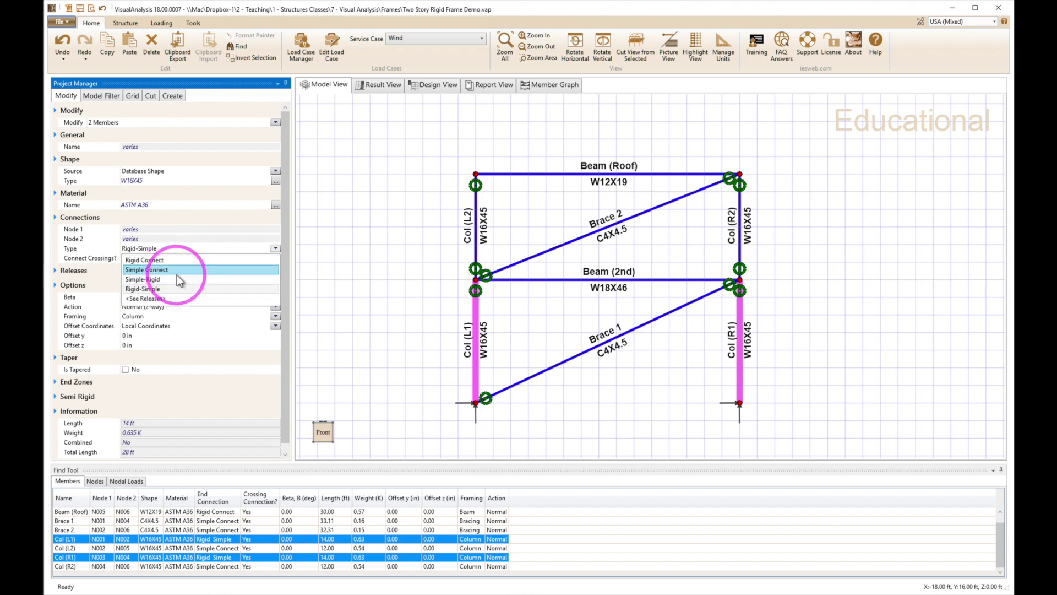
click(383, 142)
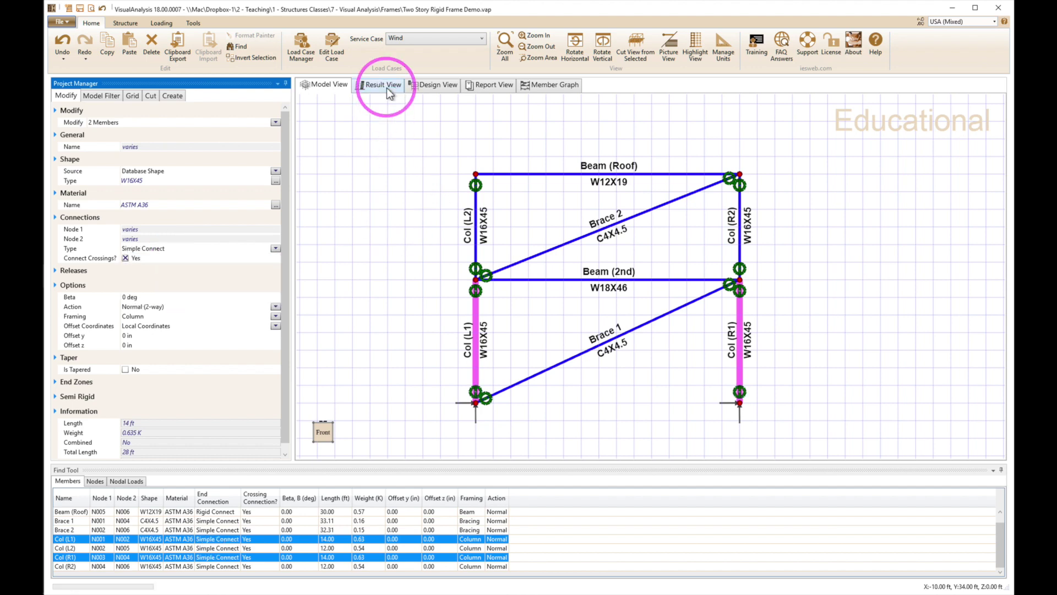
click(387, 86)
click(315, 86)
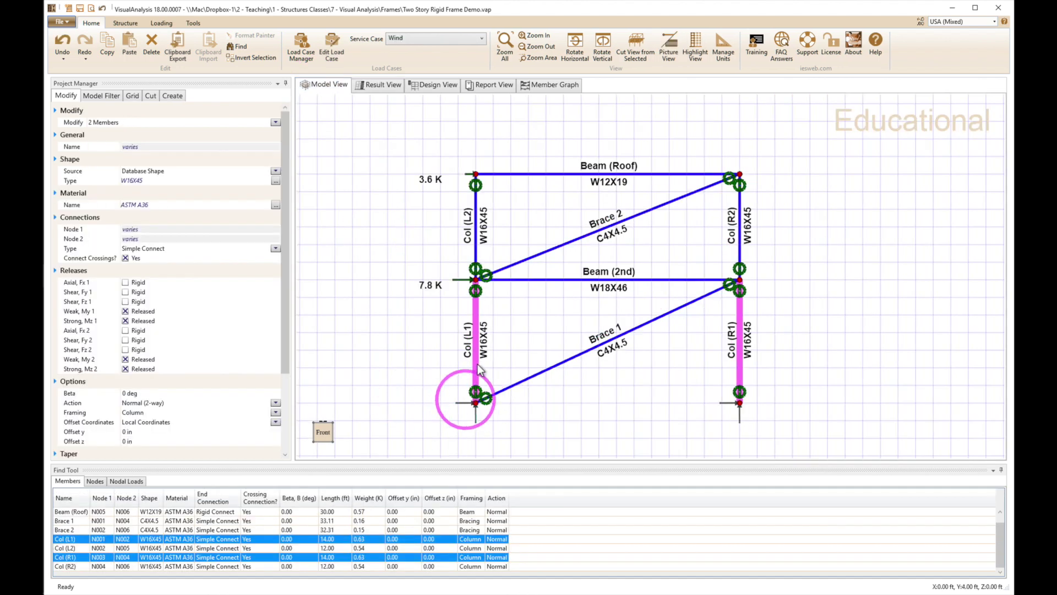
Set the two first-story columns' connection type to Rigid-Simple and display the frame's results for the Gravity + Wind case.
click(188, 248)
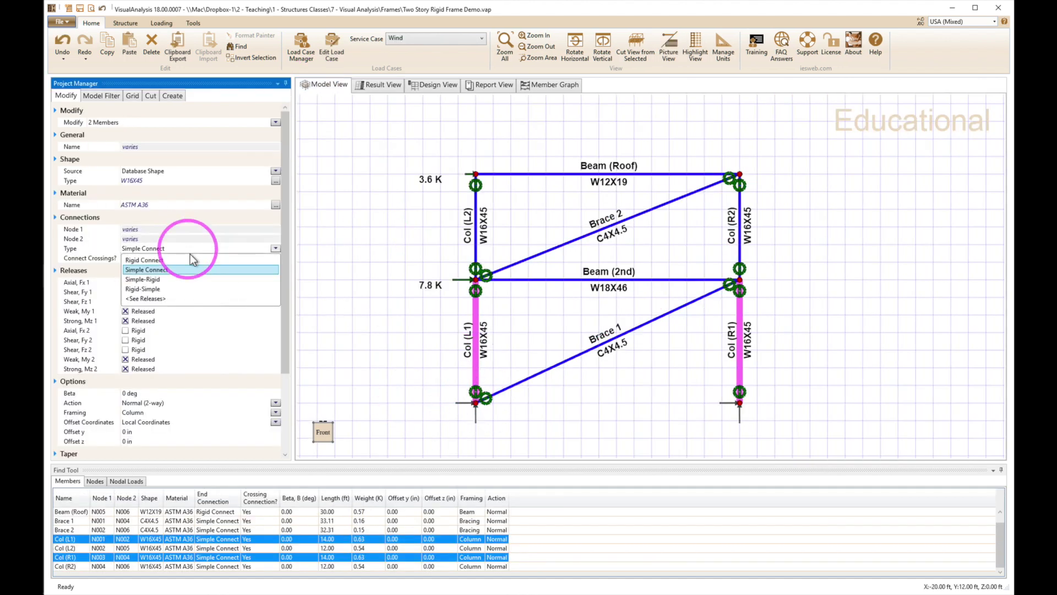
click(191, 288)
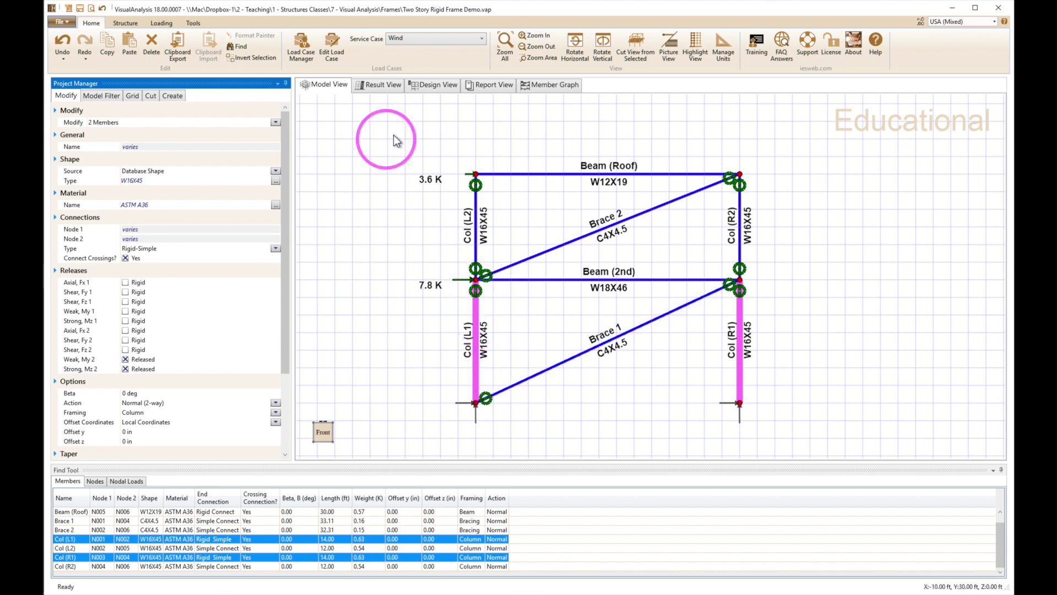
click(378, 85)
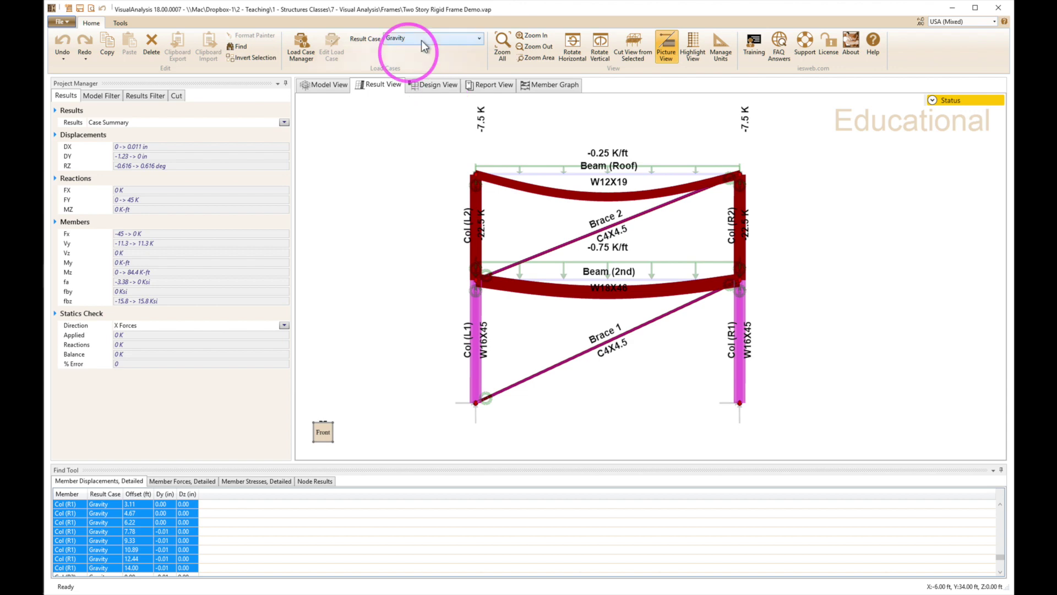
click(424, 38)
click(417, 60)
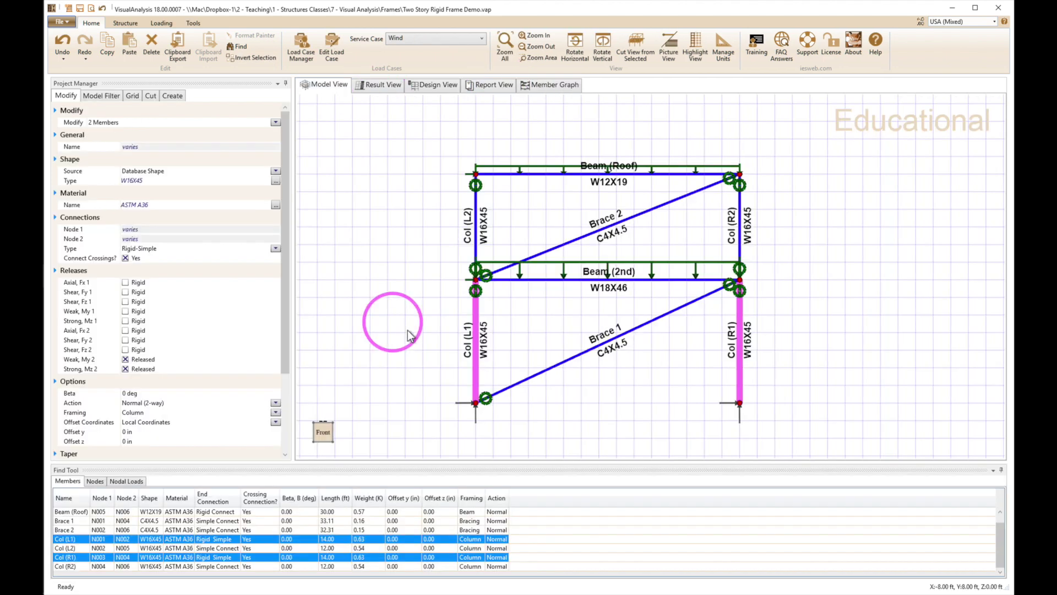
Examine the member graph of Brace 1, then review the member displacements and stresses in the report and return to the model.
click(555, 365)
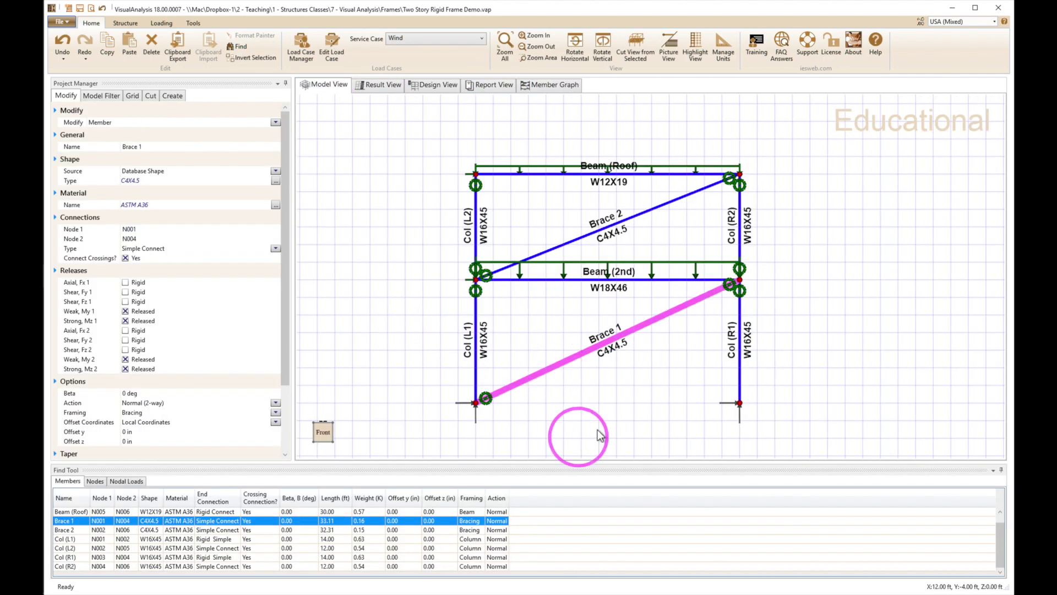
click(553, 87)
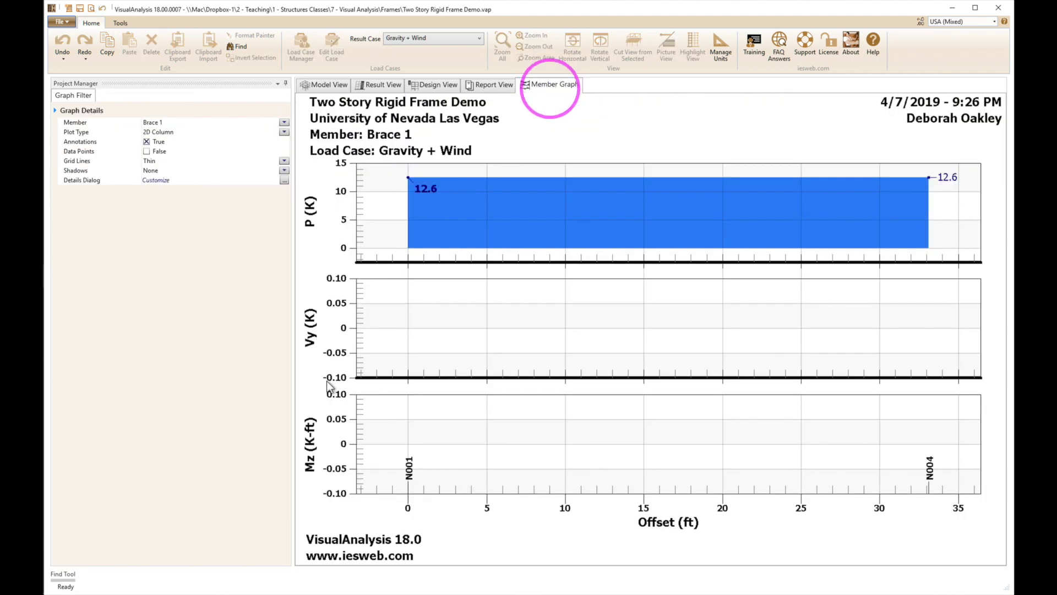
click(329, 86)
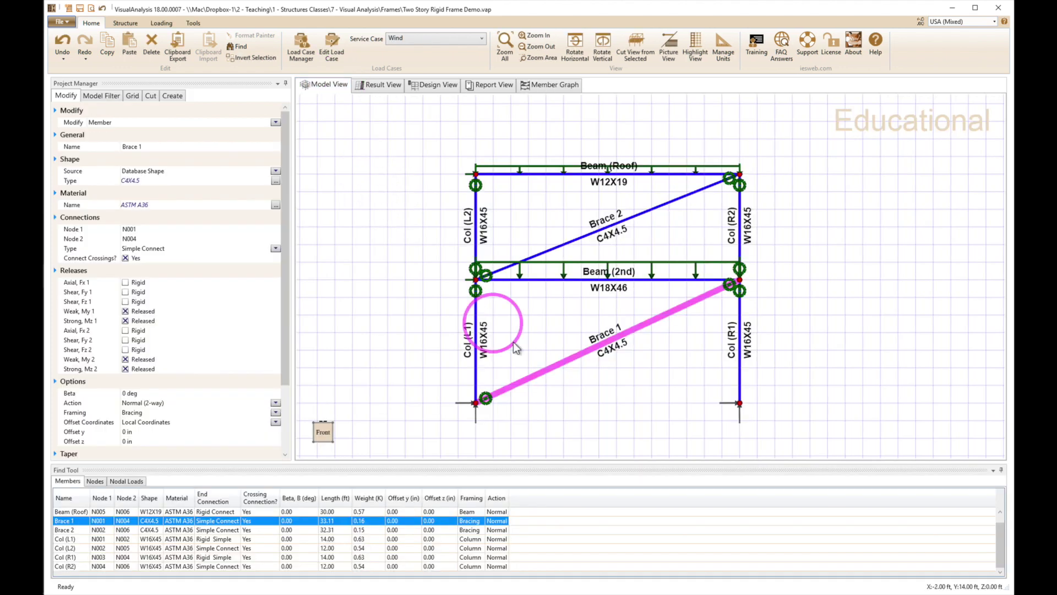
click(790, 271)
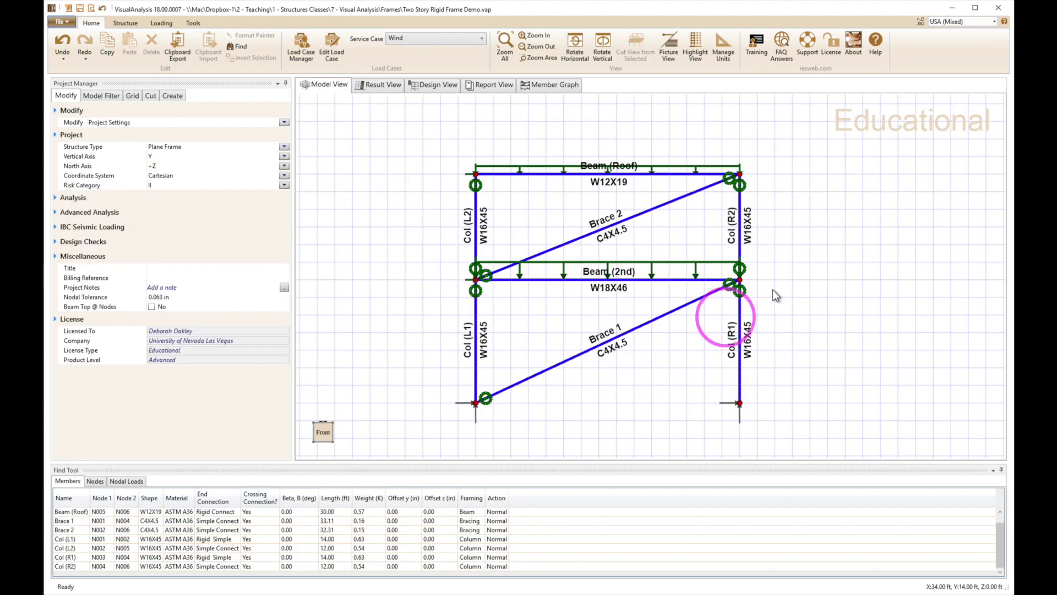
click(509, 88)
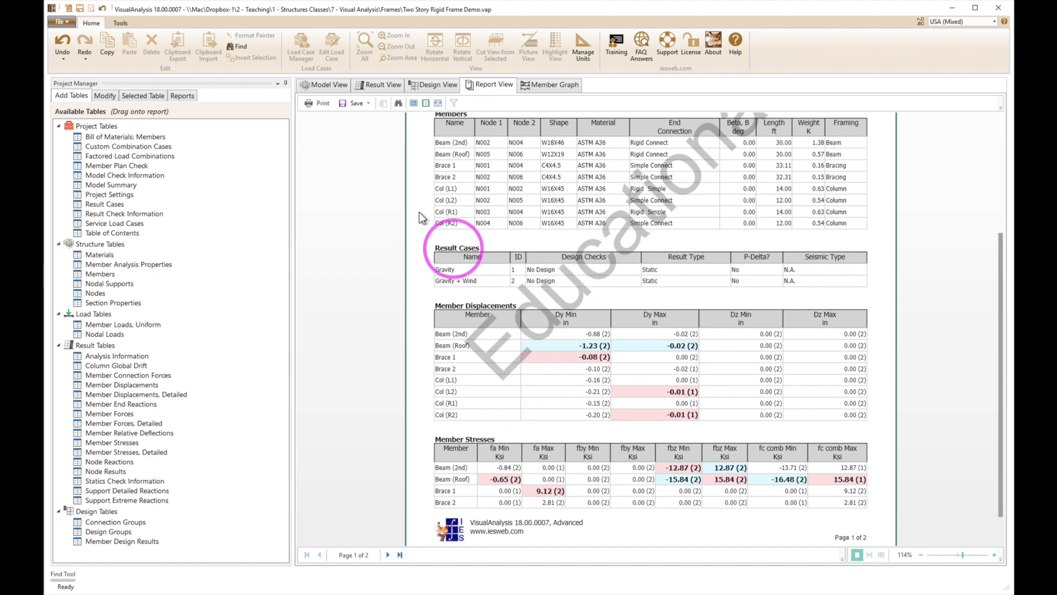
click(343, 92)
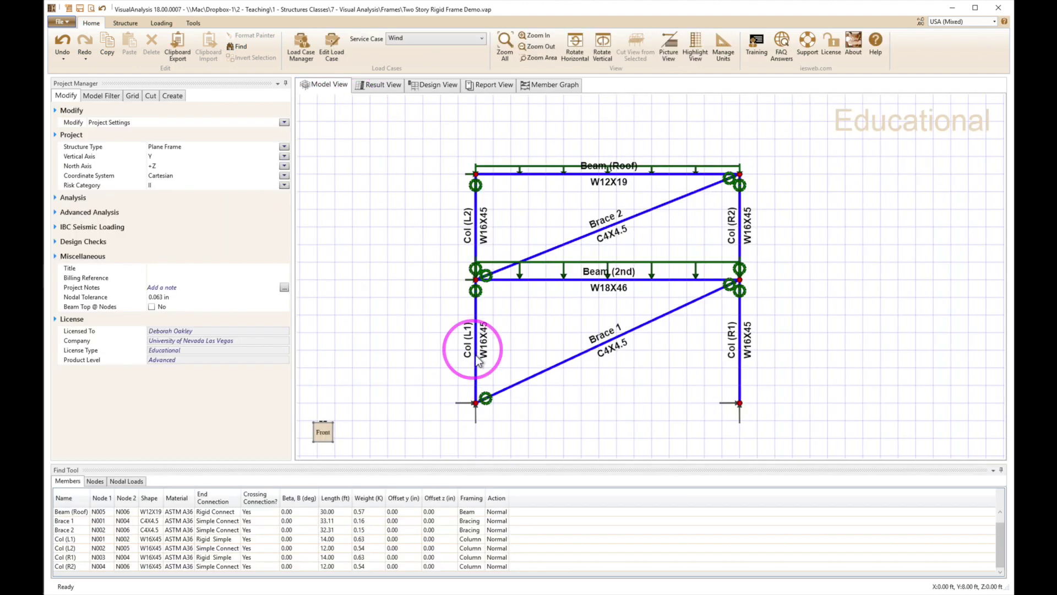
Examine the member graph of the left first-story column, return to the model, and clear the selection.
click(741, 355)
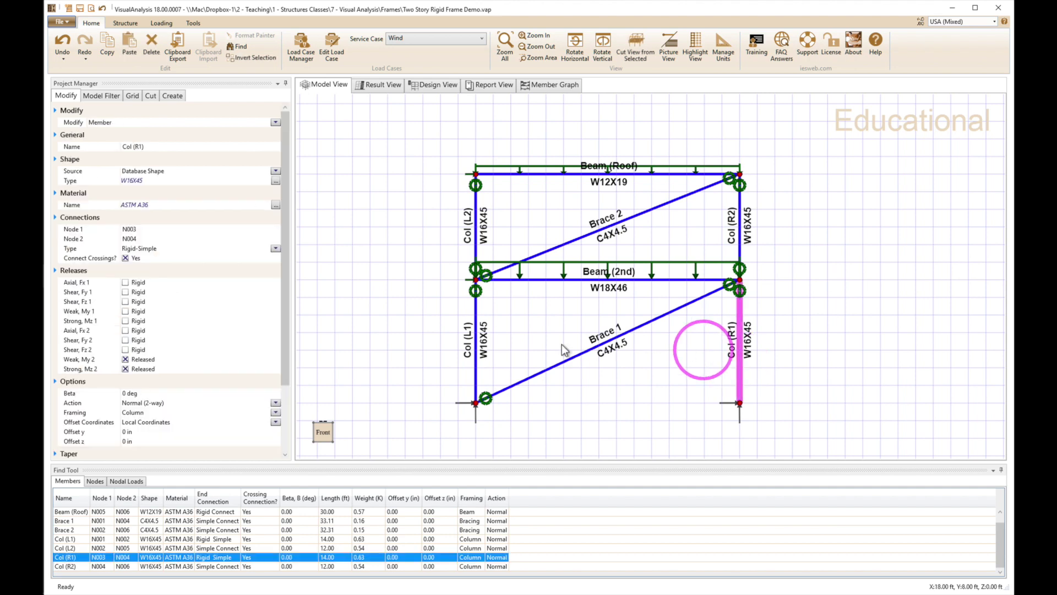
click(477, 364)
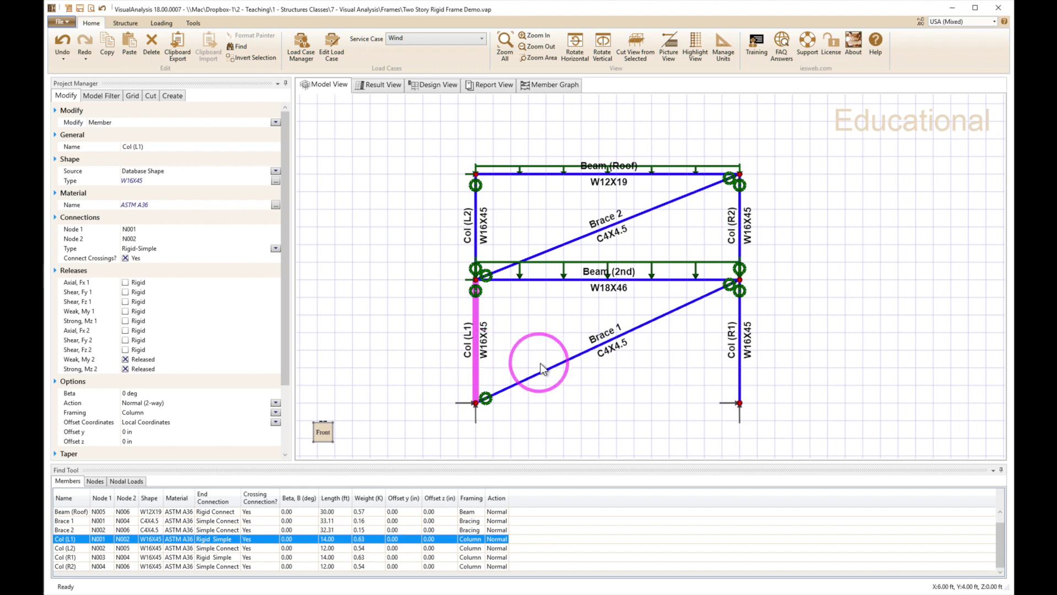
click(562, 90)
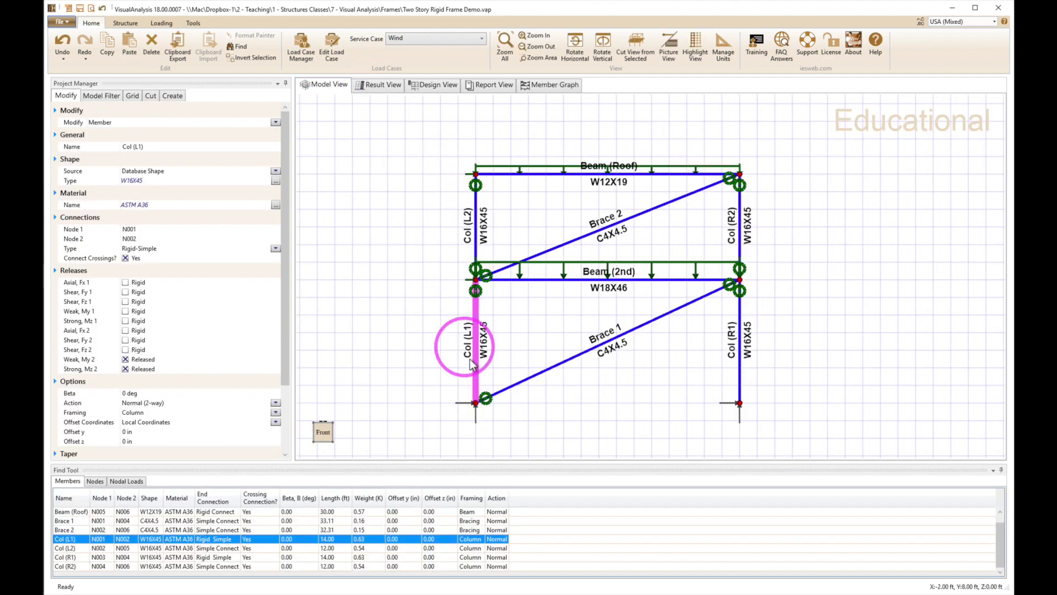
click(374, 156)
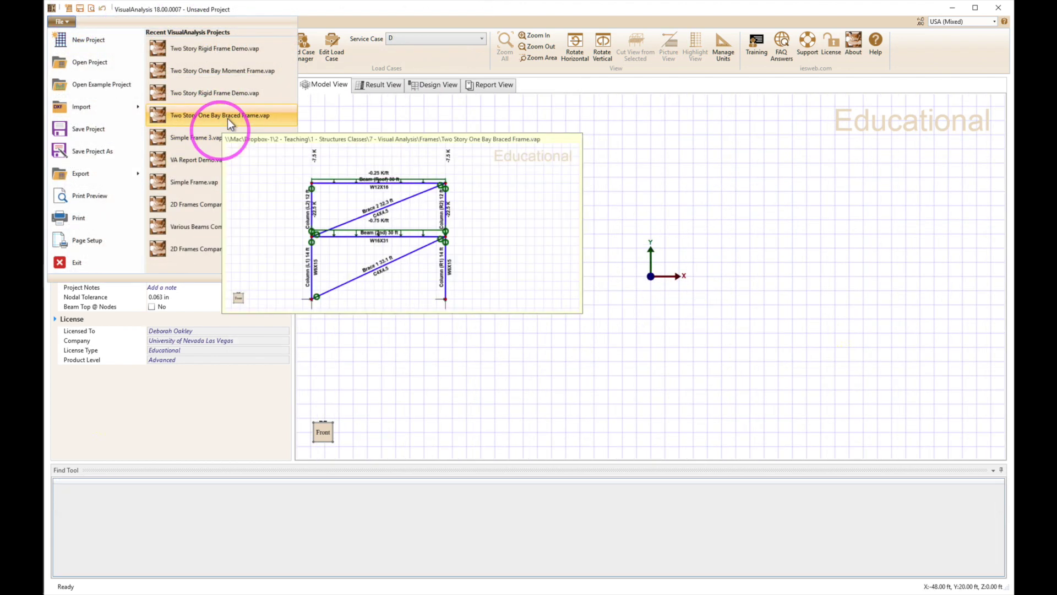
Open the recent project Two Story One Bay Braced Frame.vap and enlarge the frame in view.
click(231, 119)
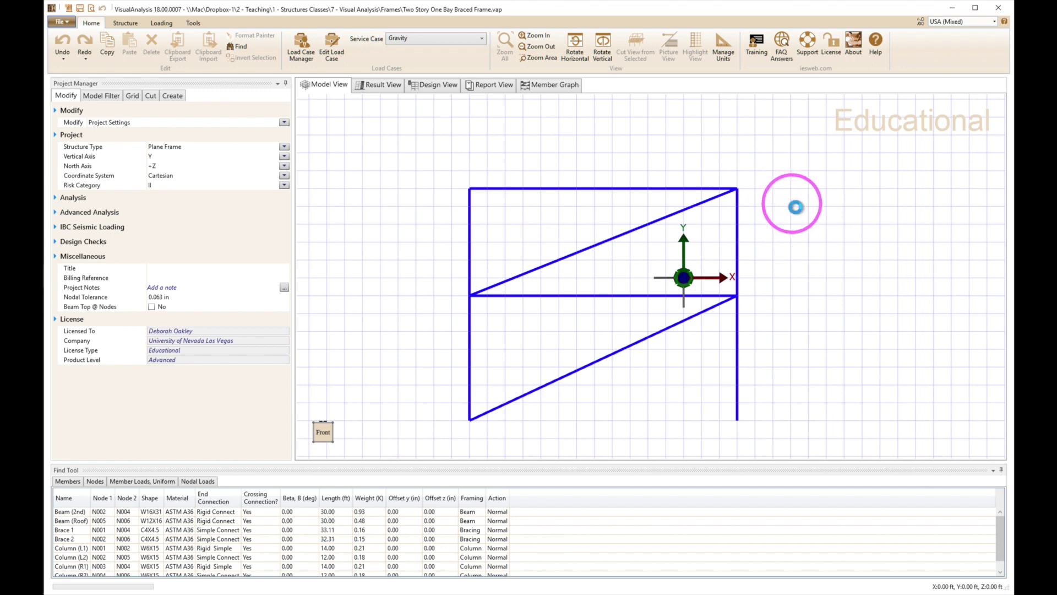
scroll(841, 280, up, 3)
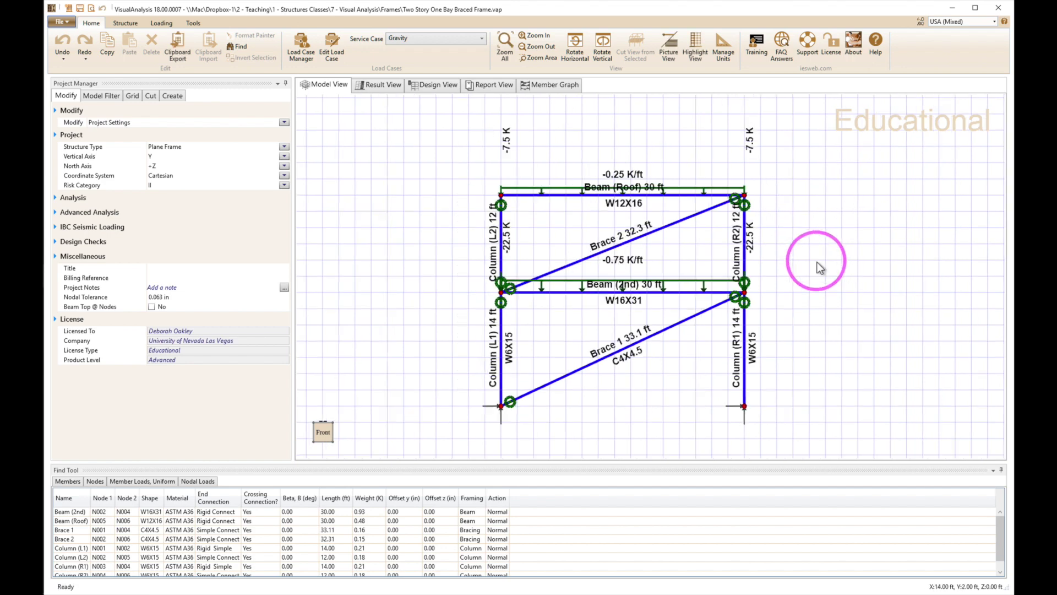
middle_drag(815, 285, 856, 242)
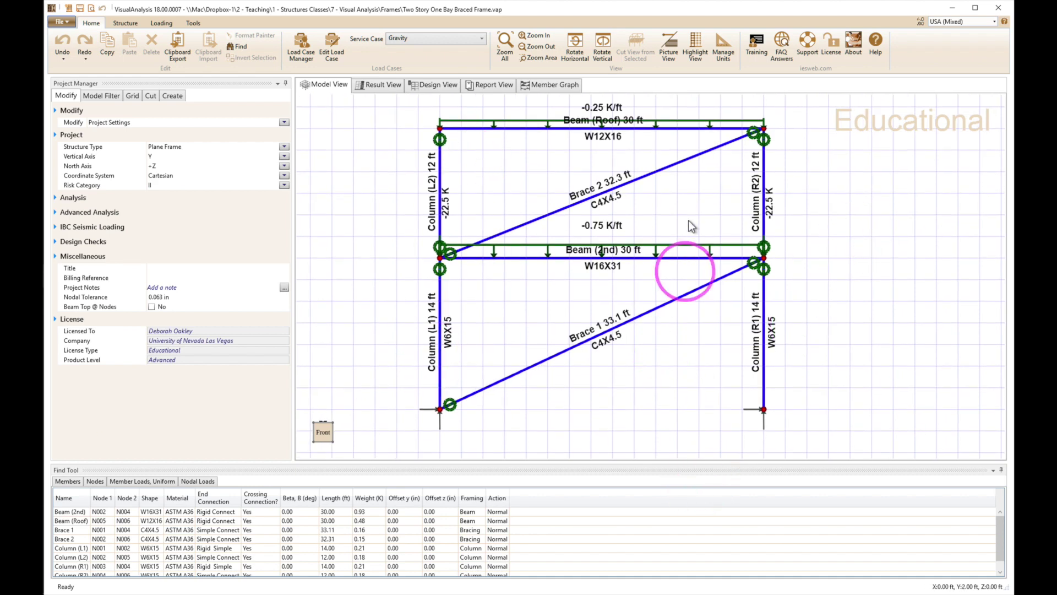
Show the braced frame project side by side with the moment frame project and frame both models for comparing member sizes.
click(501, 1)
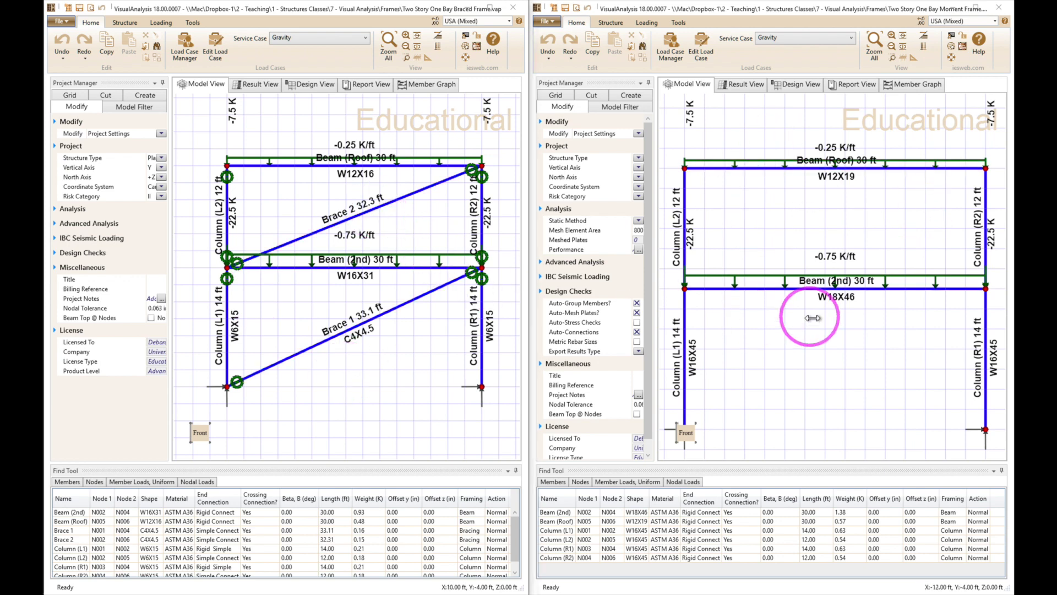
scroll(813, 318, down, 2)
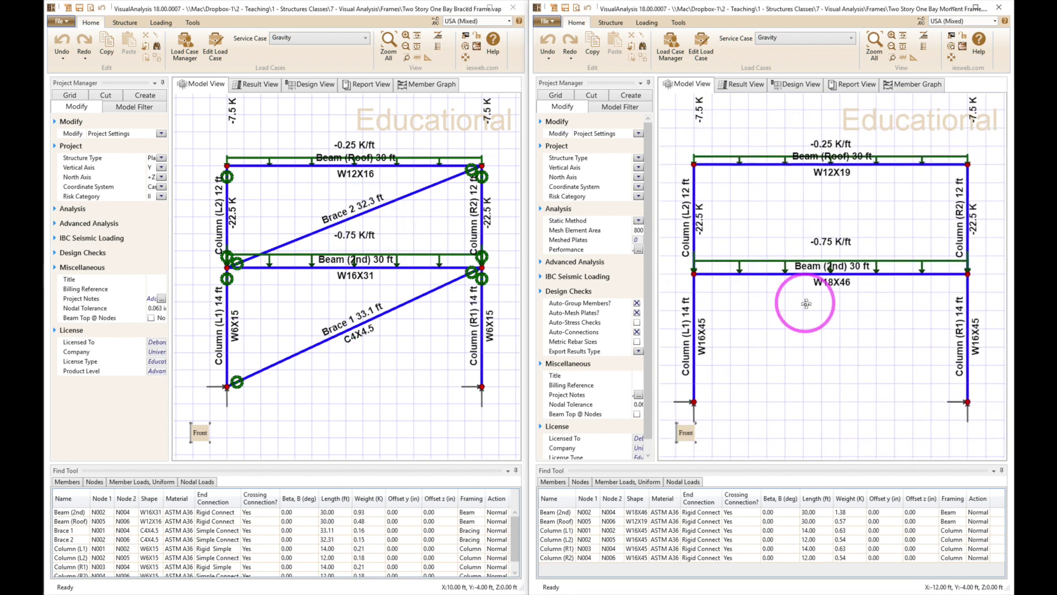
middle_drag(806, 304, 804, 296)
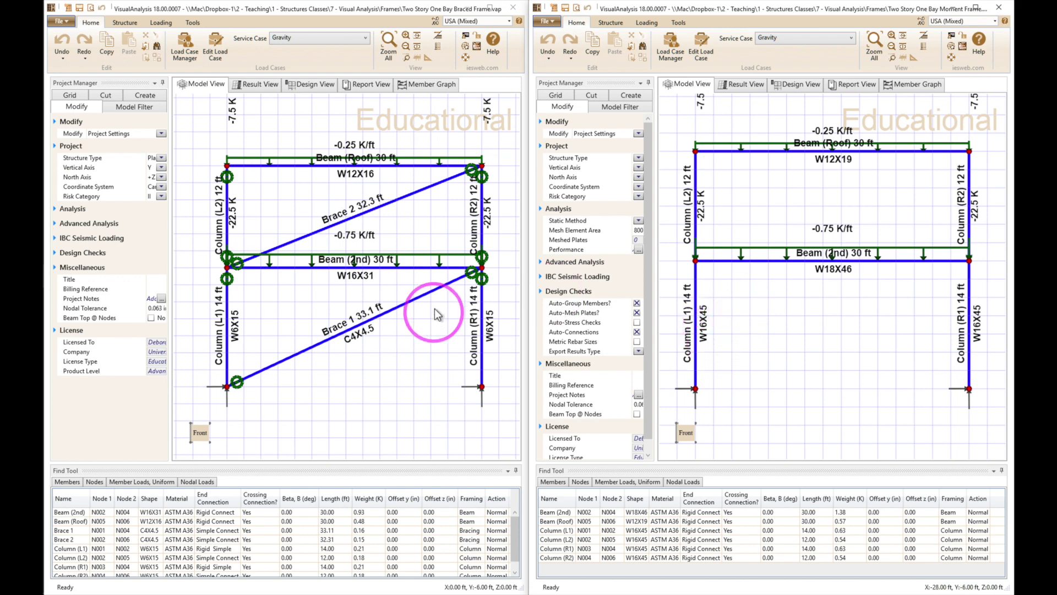
click(438, 288)
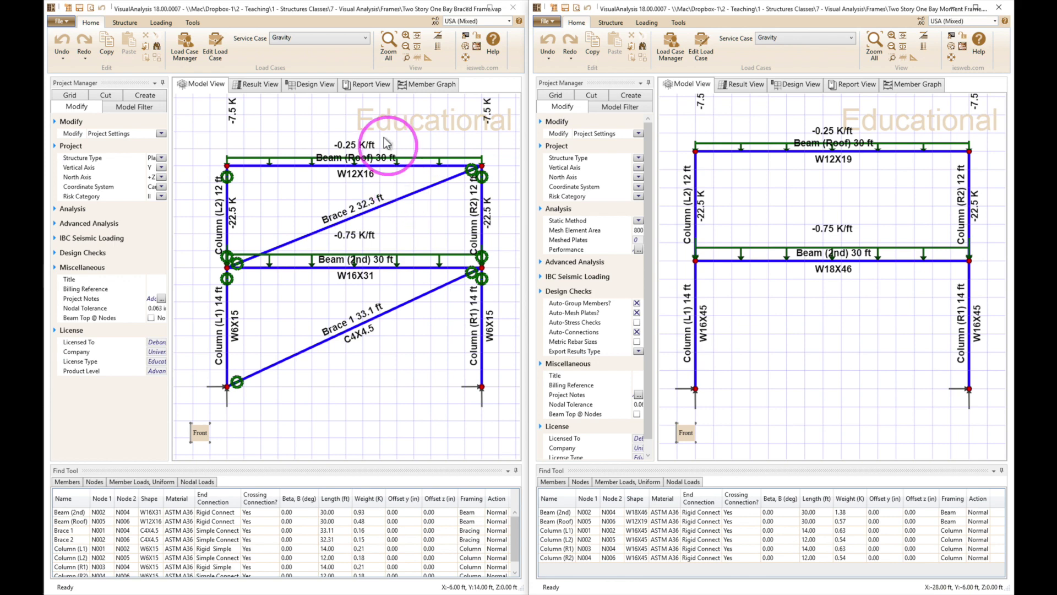
Replace the braced frame's report with an empty report and add the Bill of Materials: Members table to it.
click(374, 89)
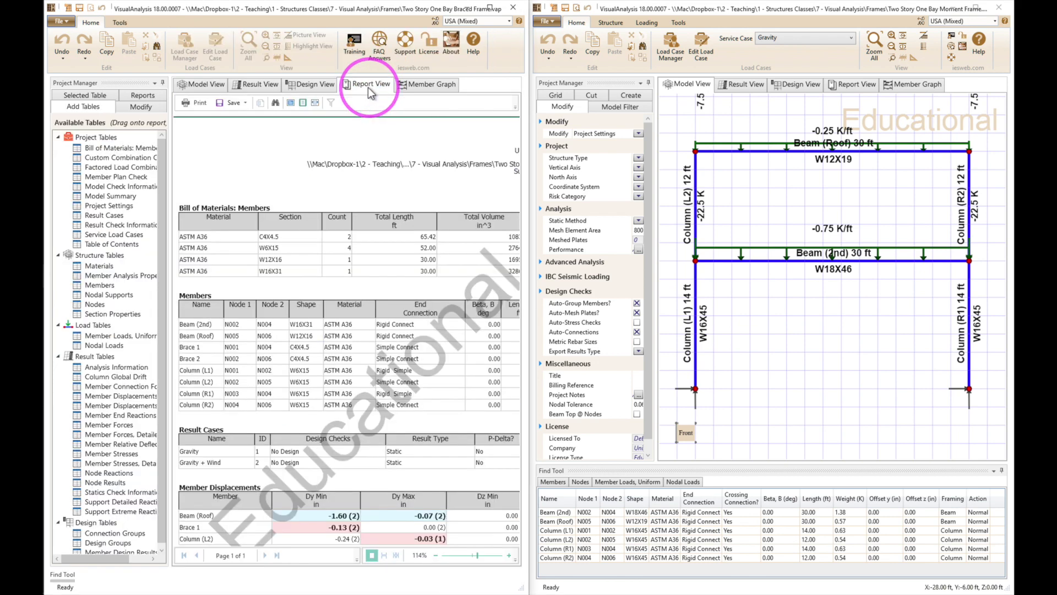
scroll(426, 227, down, 2)
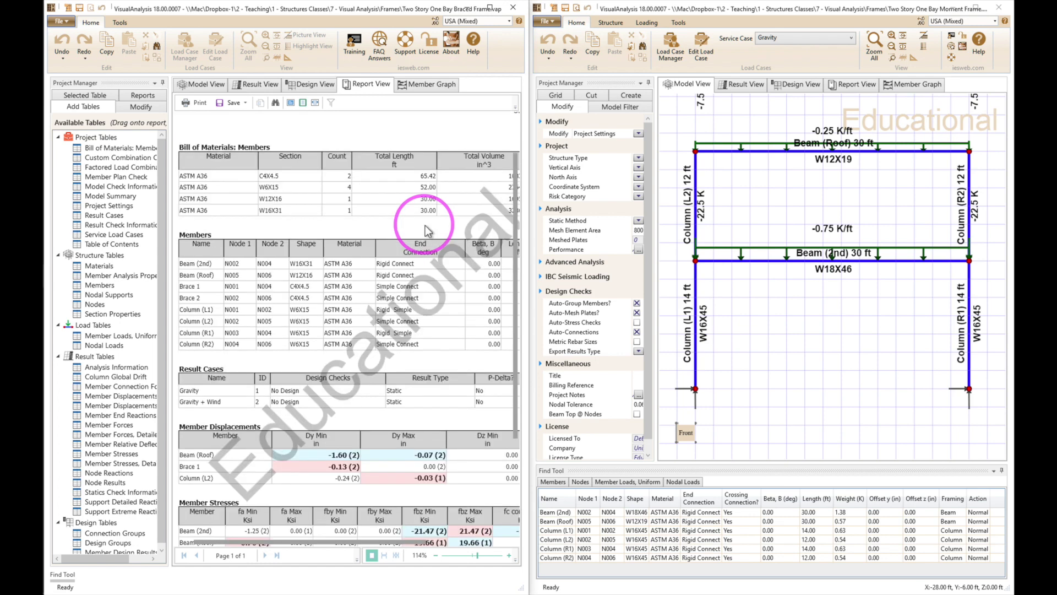
scroll(426, 227, up, 2)
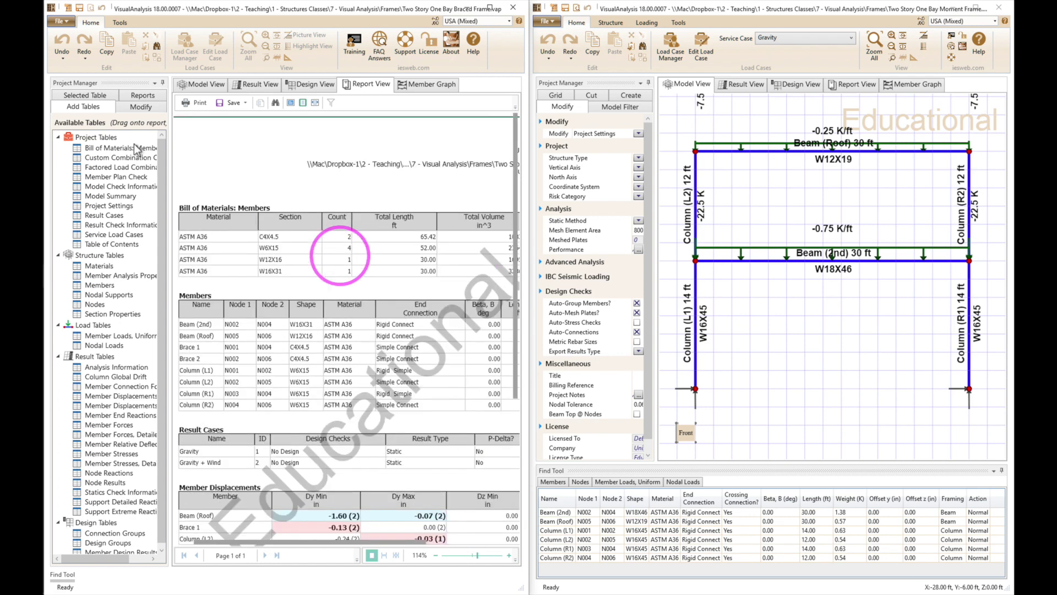
click(139, 98)
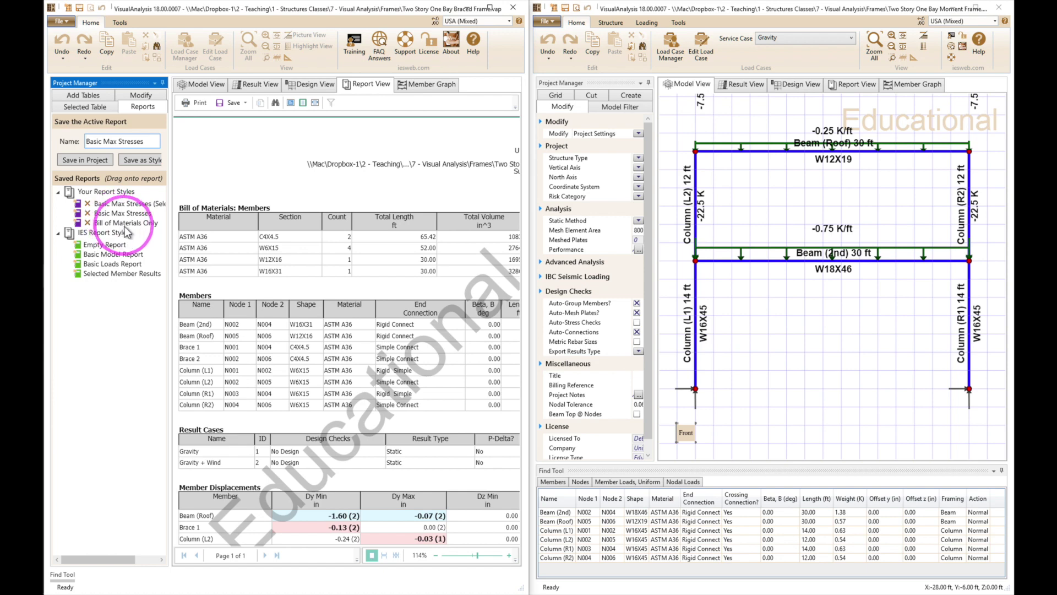
click(87, 97)
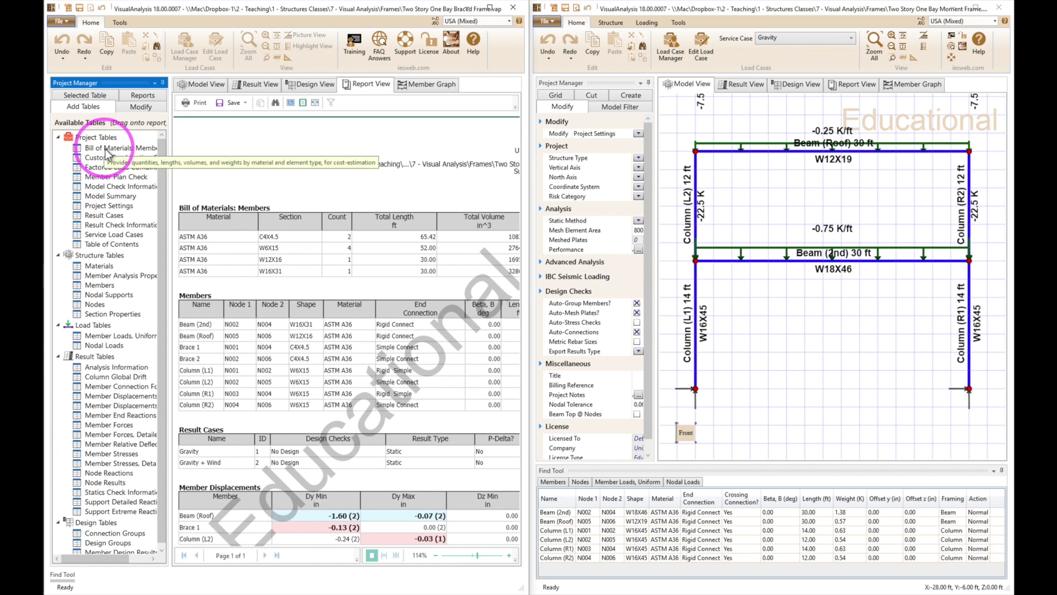
click(148, 97)
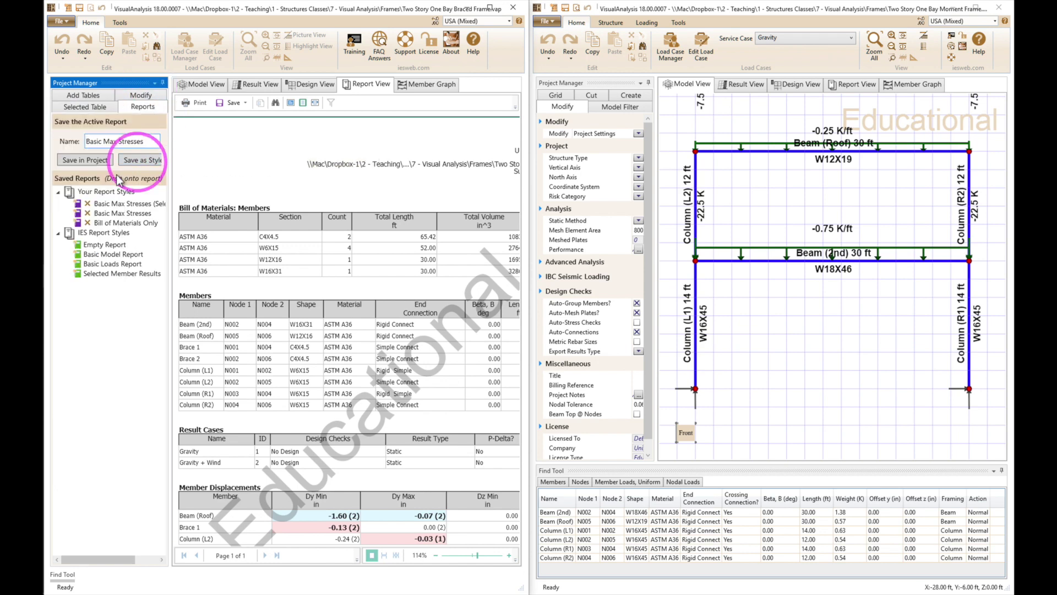
double_click(106, 244)
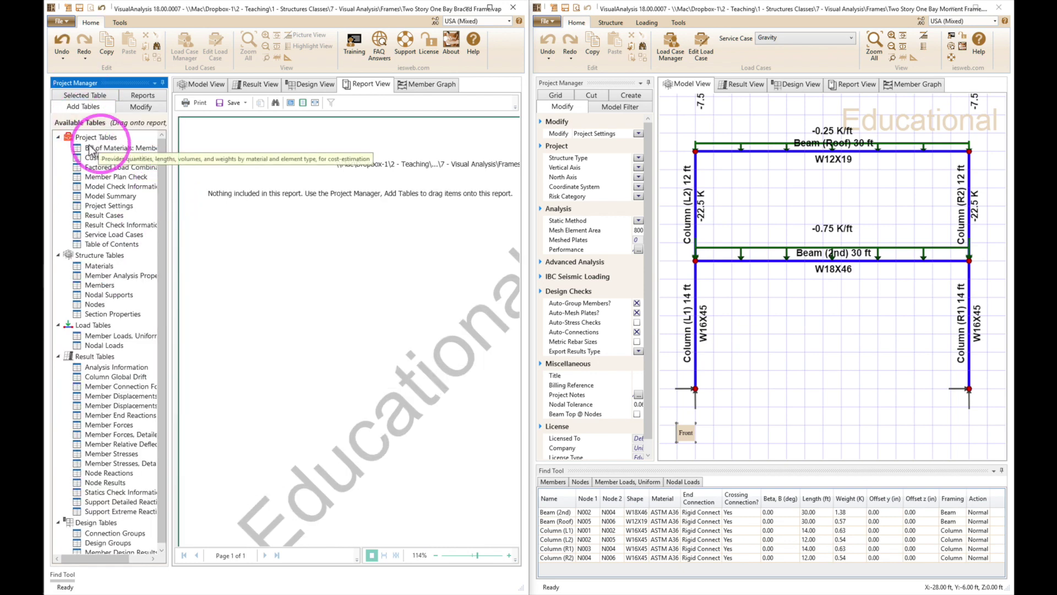
click(91, 148)
drag(97, 156, 299, 281)
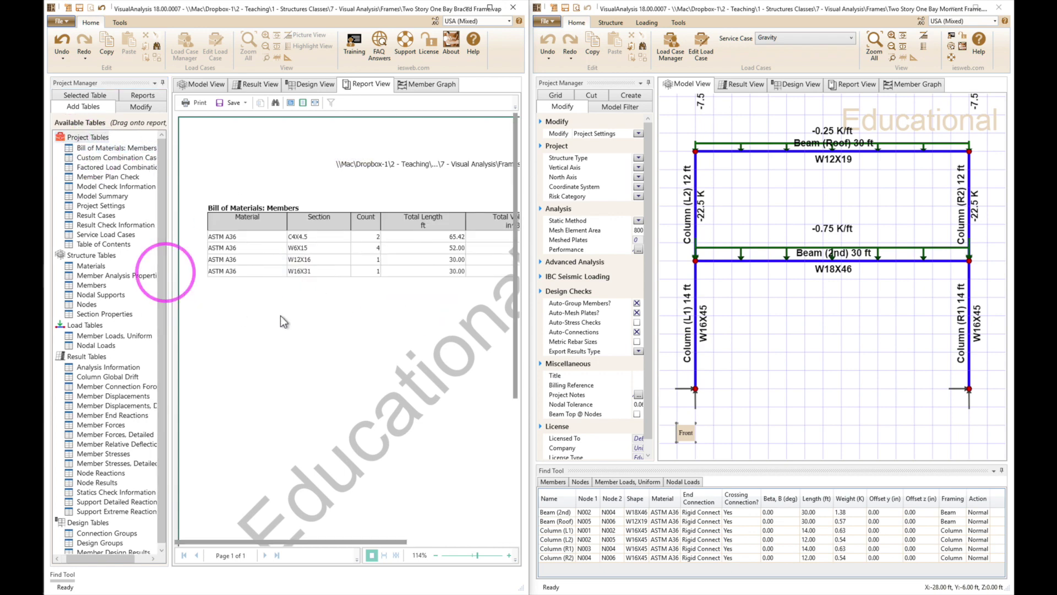
Apply the saved Bill of Materials Only report style to the moment frame's report.
click(817, 144)
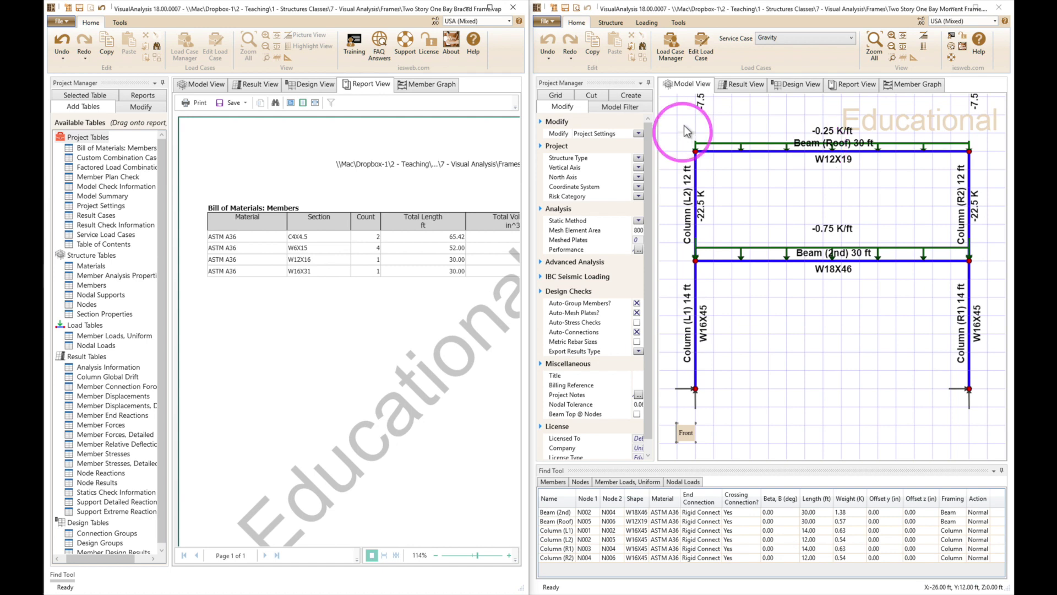
click(860, 89)
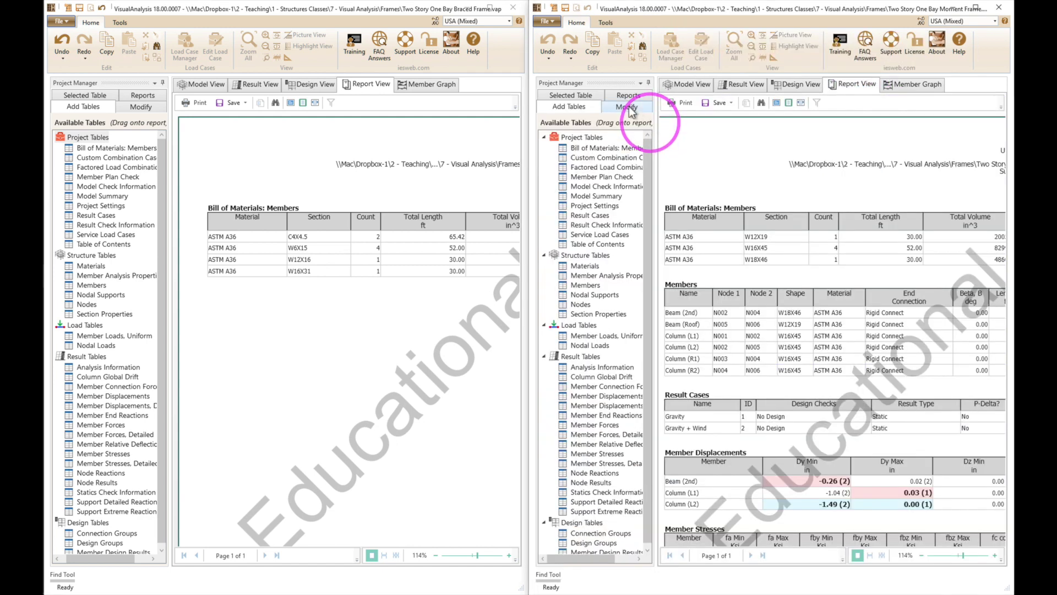
click(629, 97)
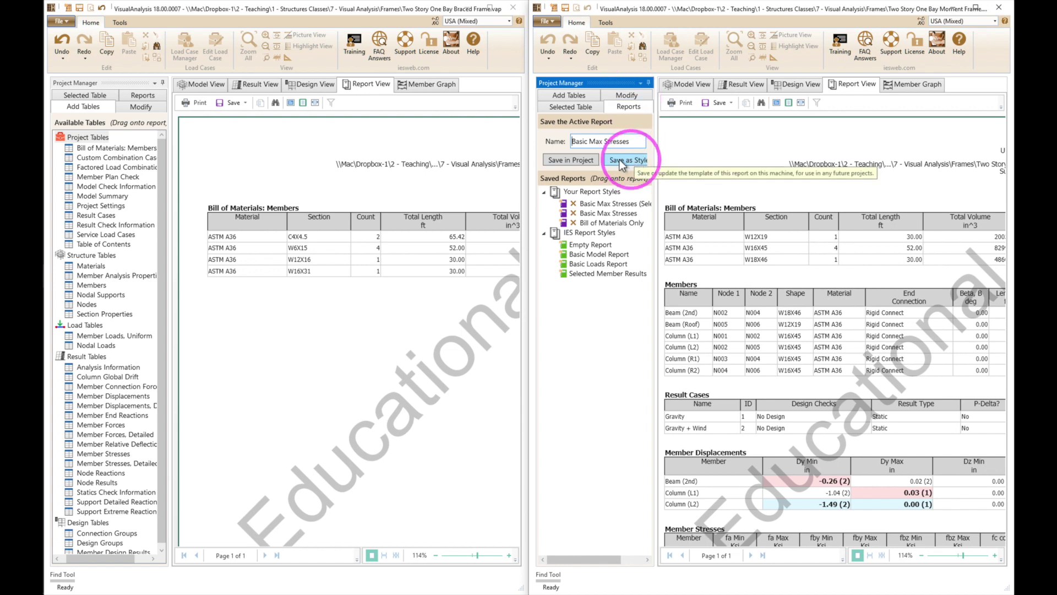
click(615, 223)
drag(615, 223, 701, 272)
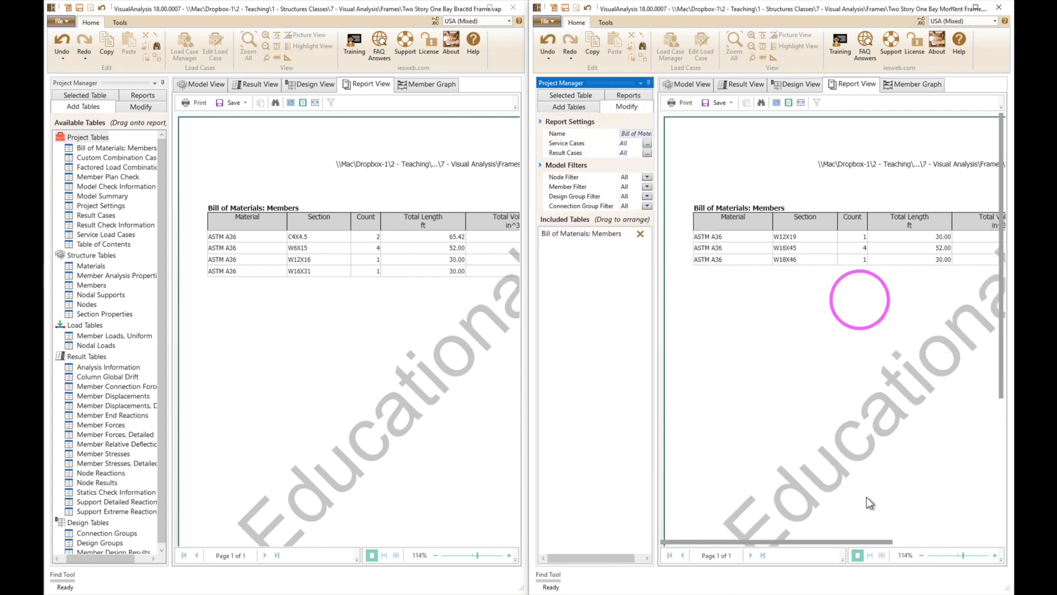
Compare the total volume and total weight of the members in the moment frame and braced frame bills of materials.
click(980, 544)
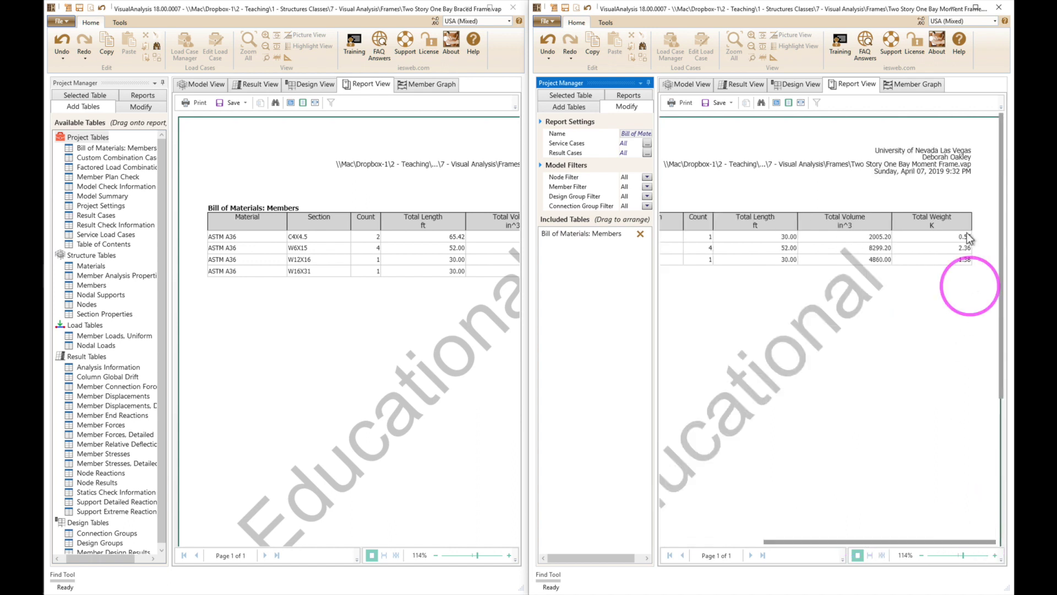
click(492, 543)
click(494, 542)
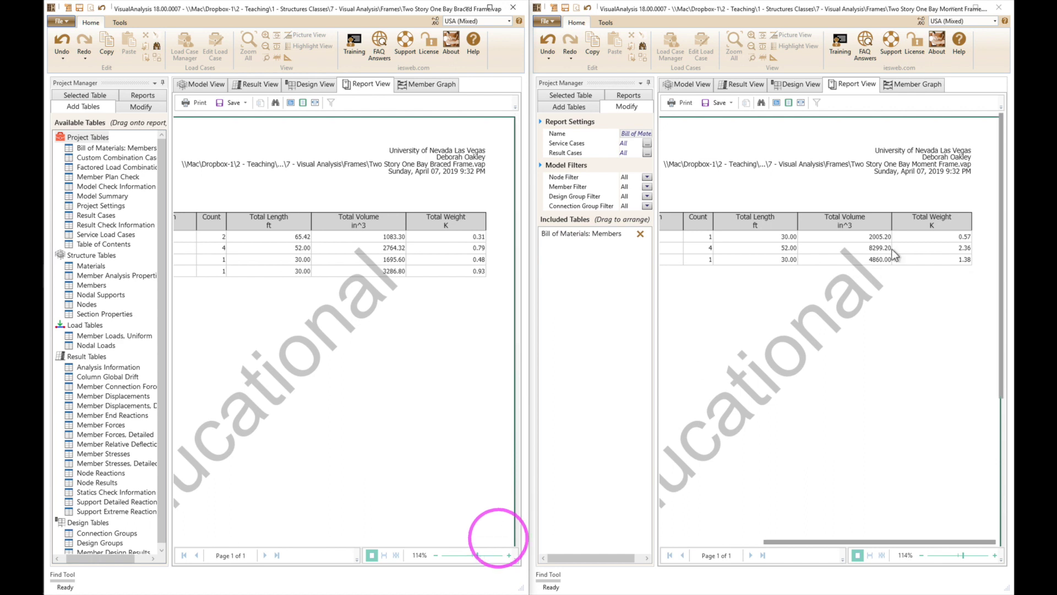
Copy the moment frame's bill of materials as tab-delimited text and paste it at cell B3 of the blank Excel workbook.
right_click(869, 341)
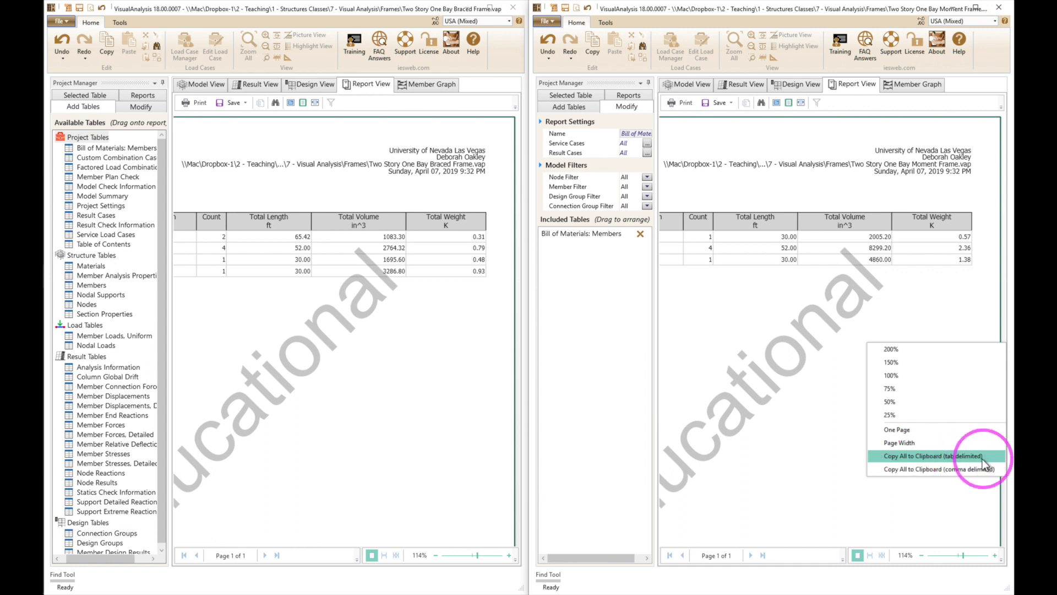
click(943, 457)
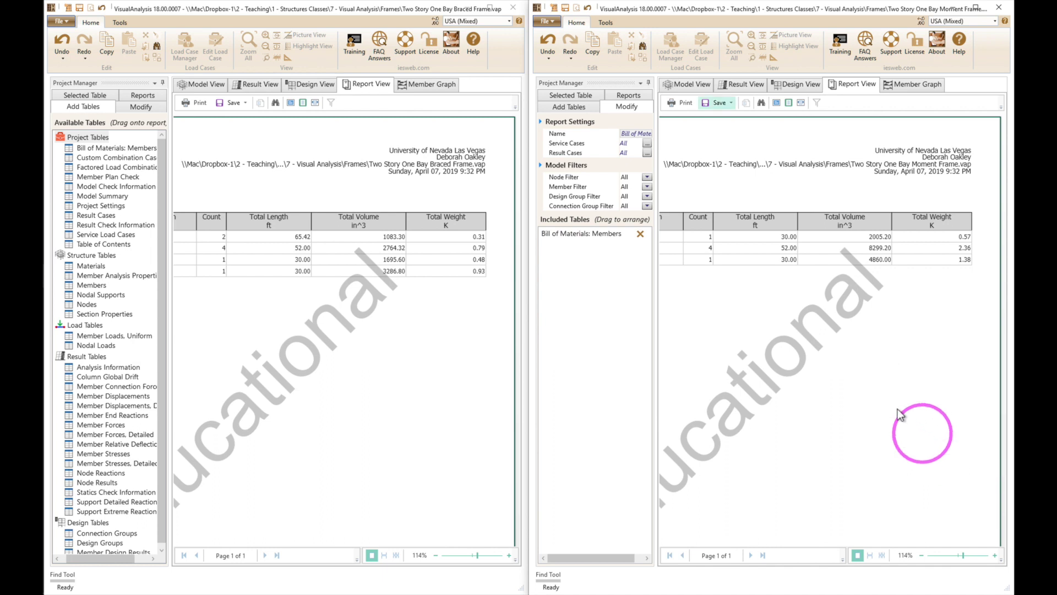
key(super+Tab)
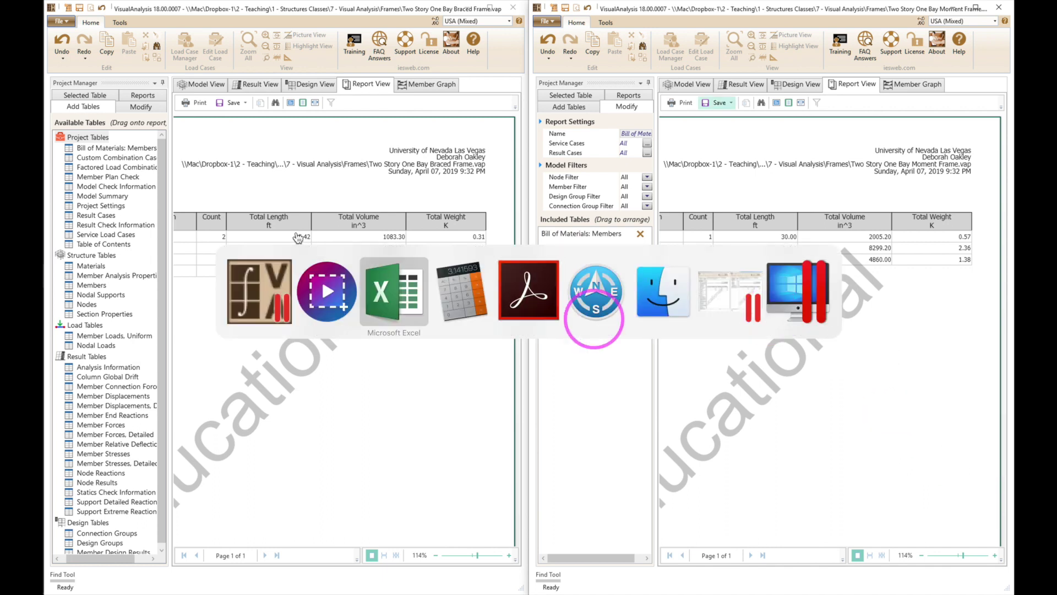
click(396, 287)
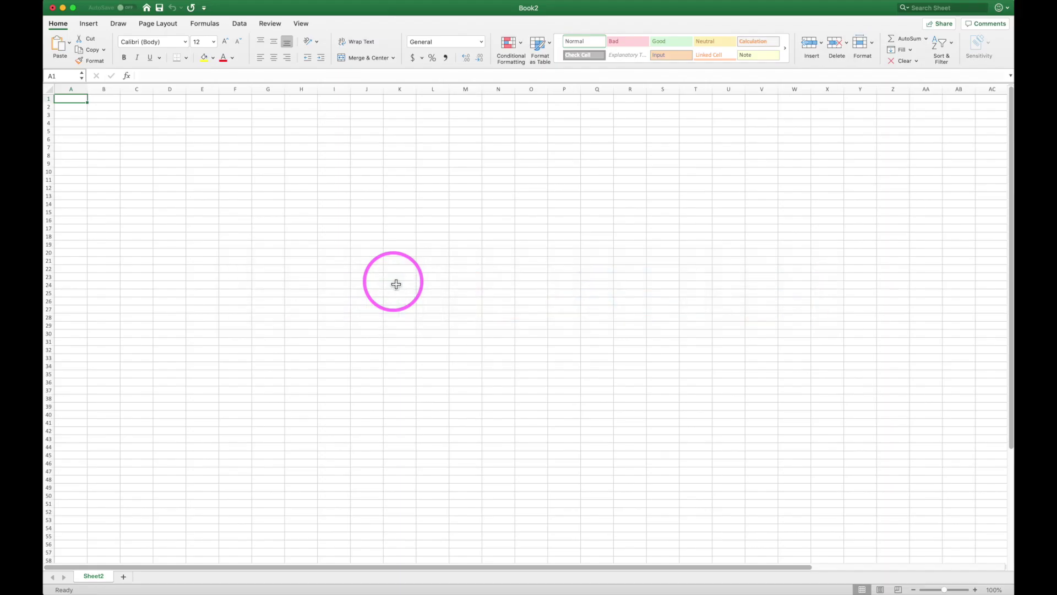
click(107, 117)
right_click(105, 118)
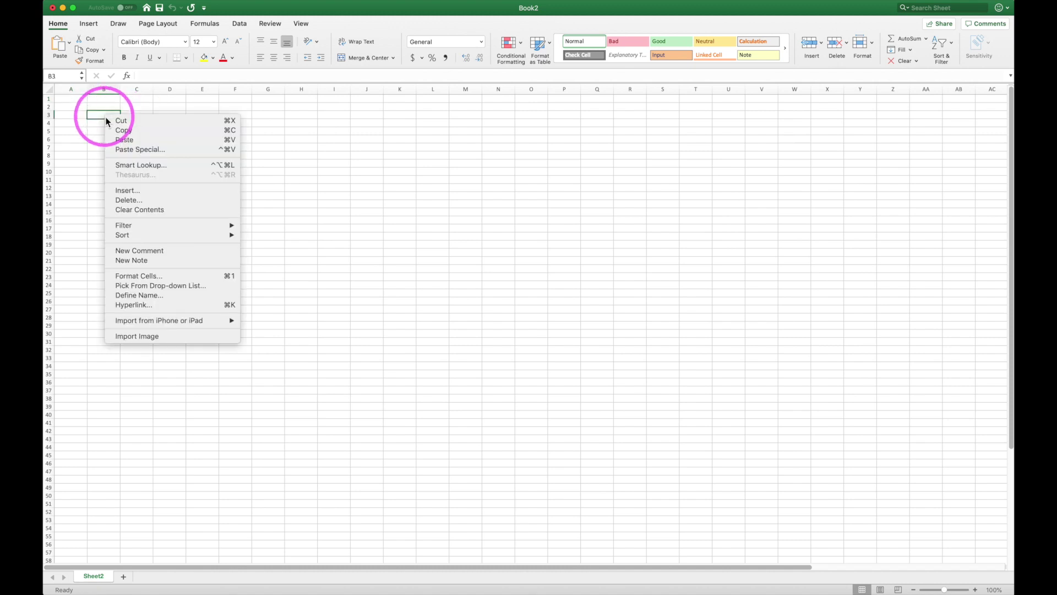
click(160, 140)
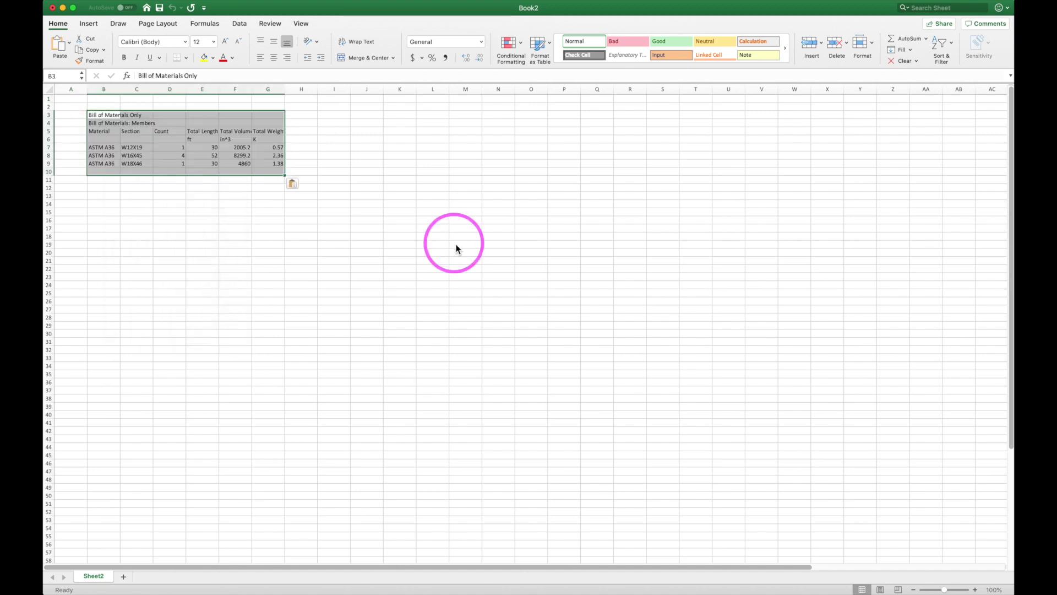
Total the weight column in G10 in pounds with =SUM(G7:G9)*1000 and label it "Pounds" in H10.
click(229, 202)
click(279, 172)
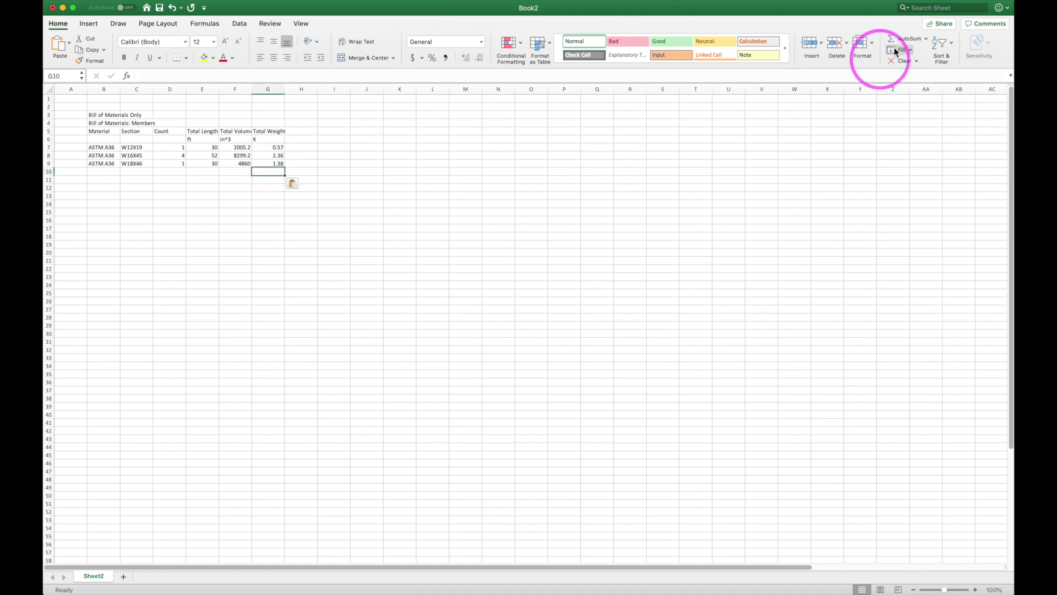
click(892, 39)
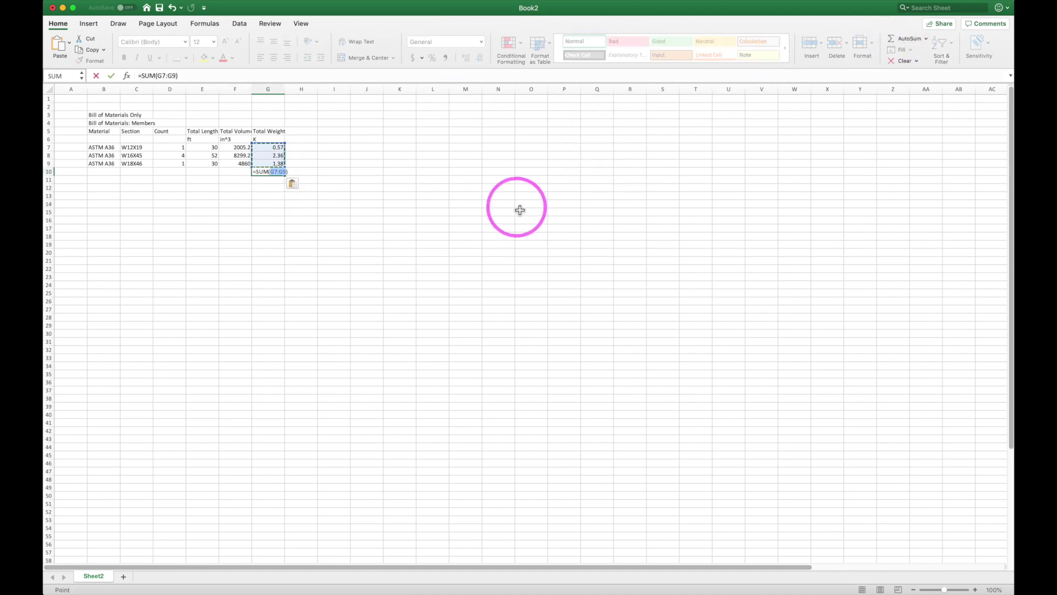
click(247, 77)
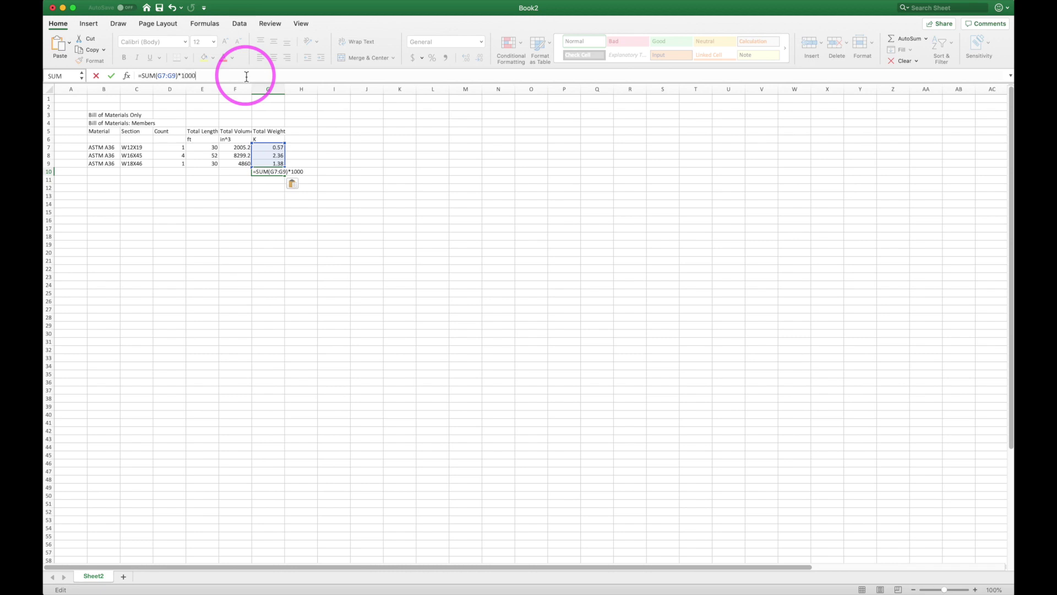
key(Return)
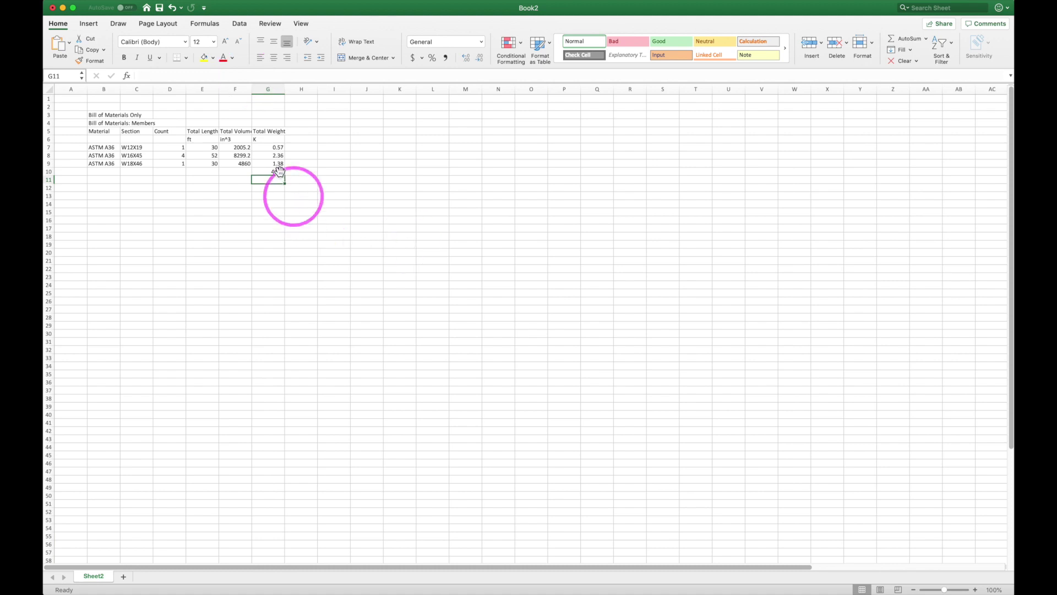
click(296, 173)
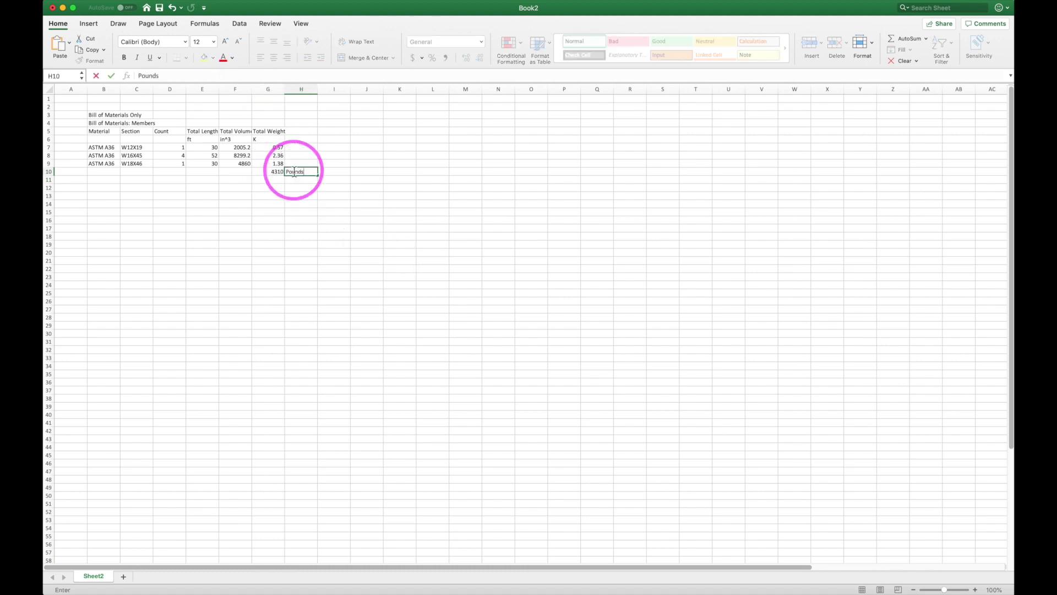
key(Return)
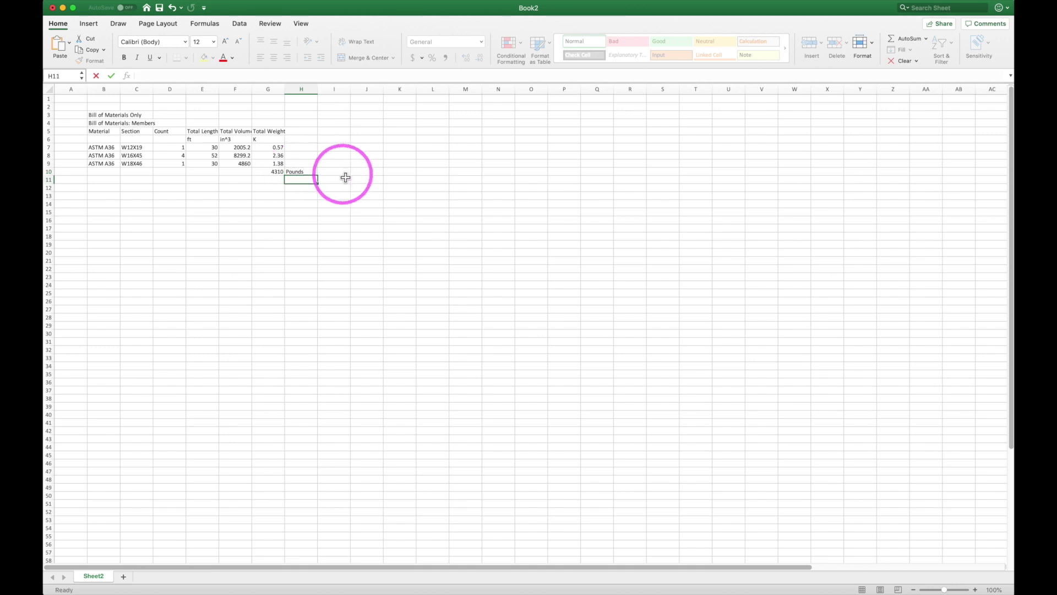
Format the total and its unit label in G10:H10 with the Input cell style, bold, at font size 18.
drag(274, 171, 302, 171)
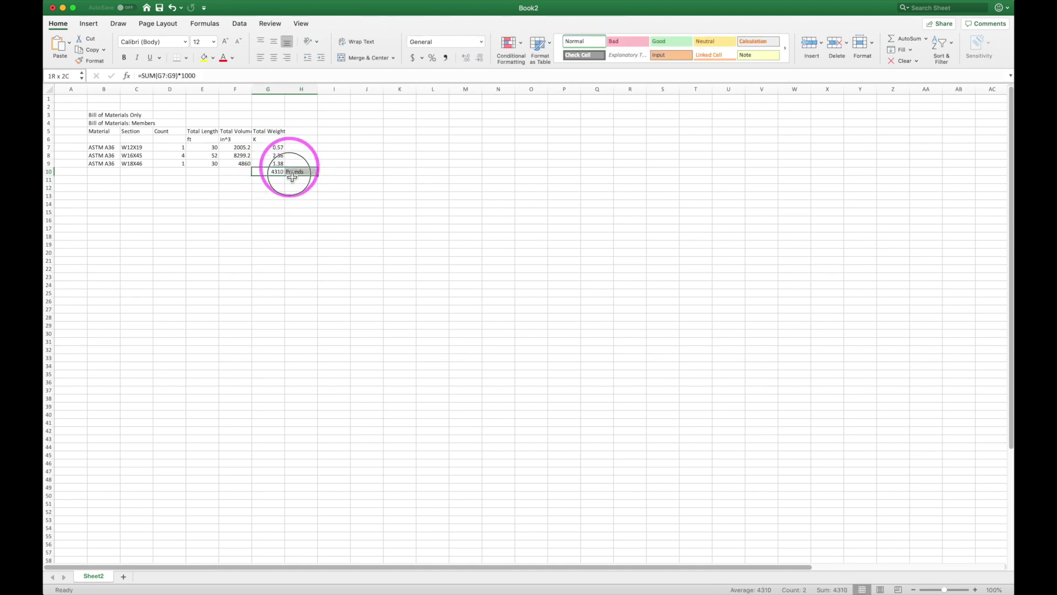
click(672, 57)
key(super+b)
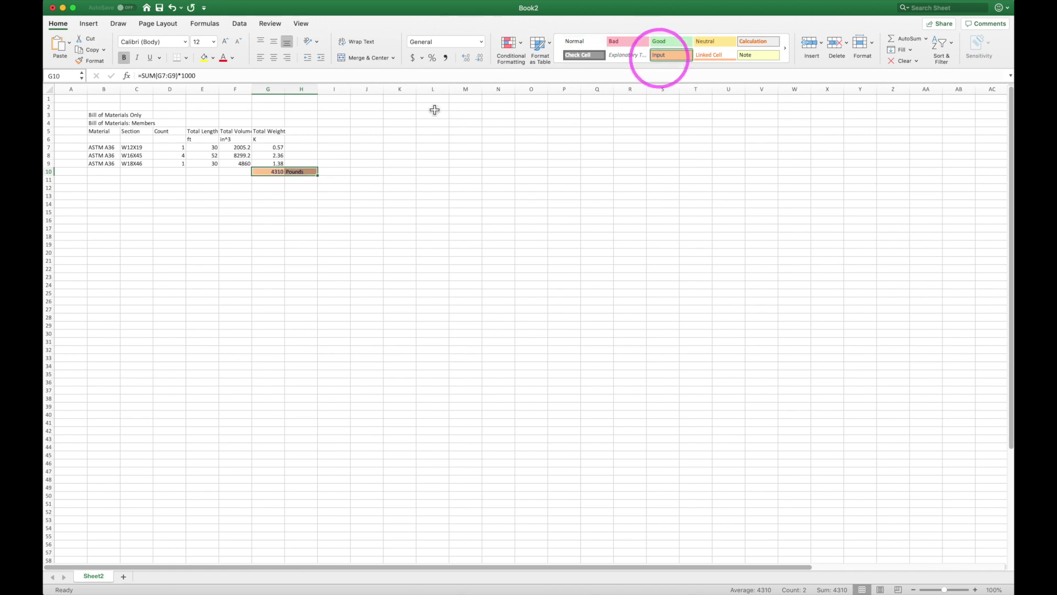
click(224, 42)
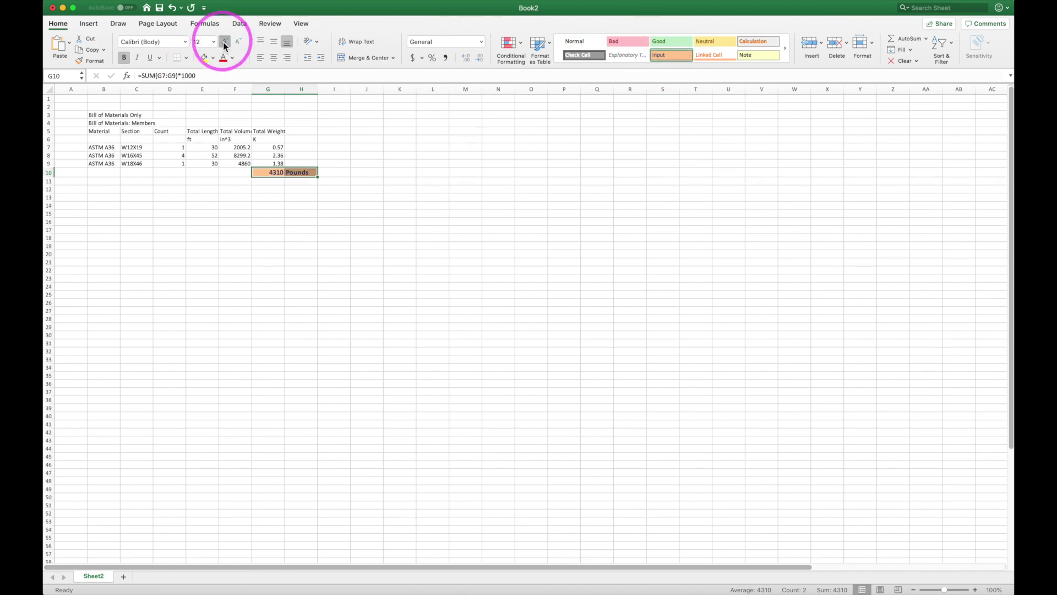
click(225, 42)
click(224, 42)
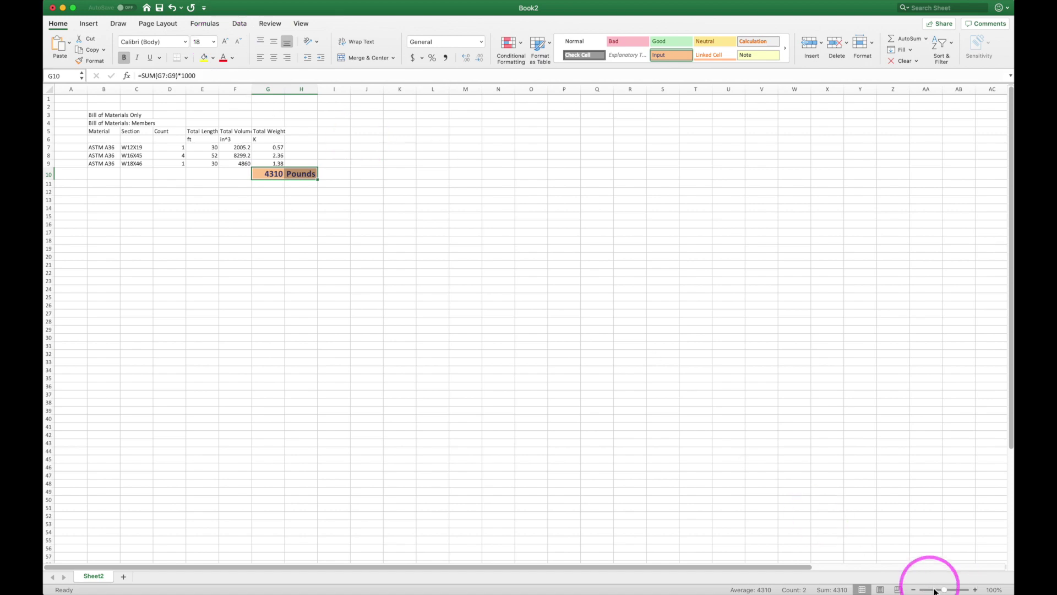
drag(944, 589, 948, 590)
click(660, 355)
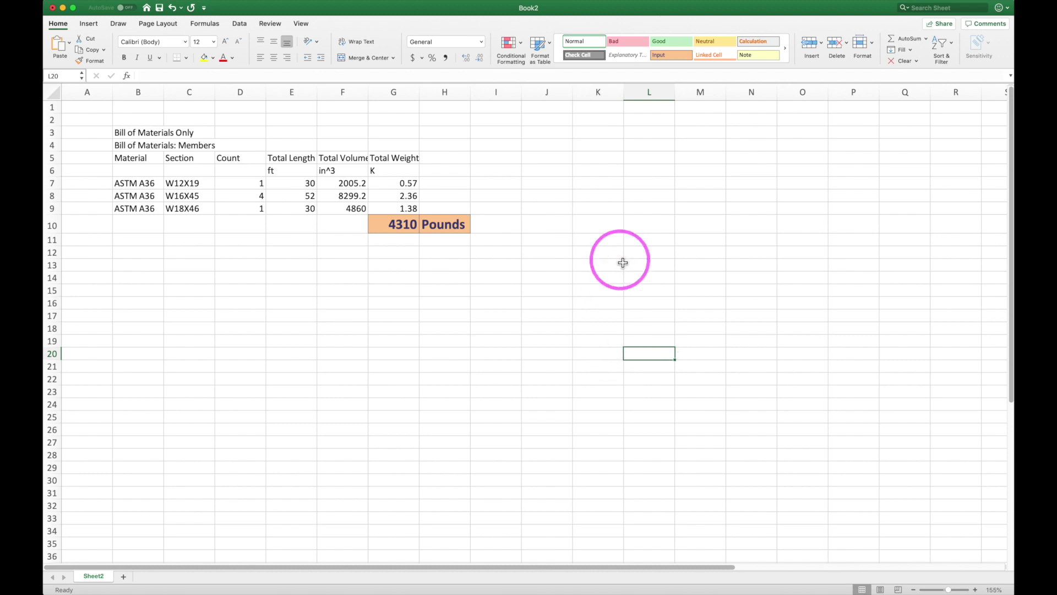
Replace the heading of the pasted table in B3 with "Rigid Frame".
key(super+Tab)
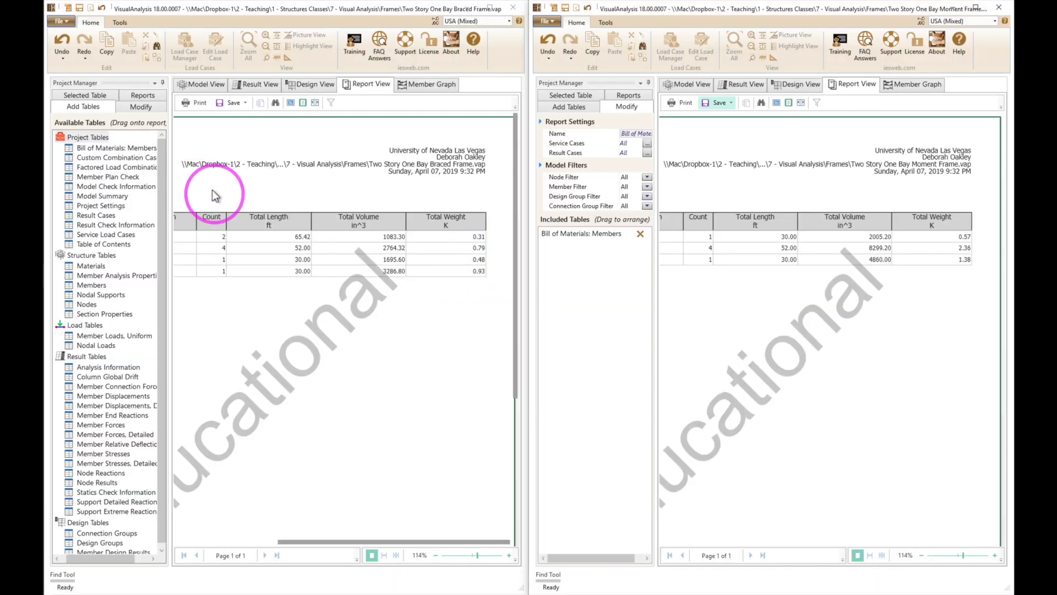
key(super+Tab)
click(126, 135)
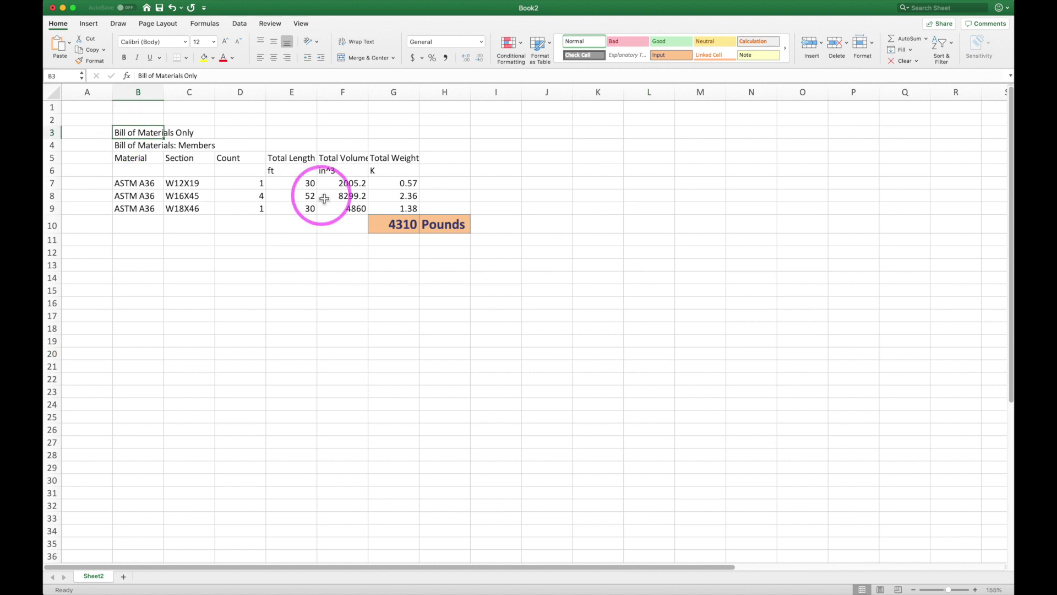
text(Rigid F)
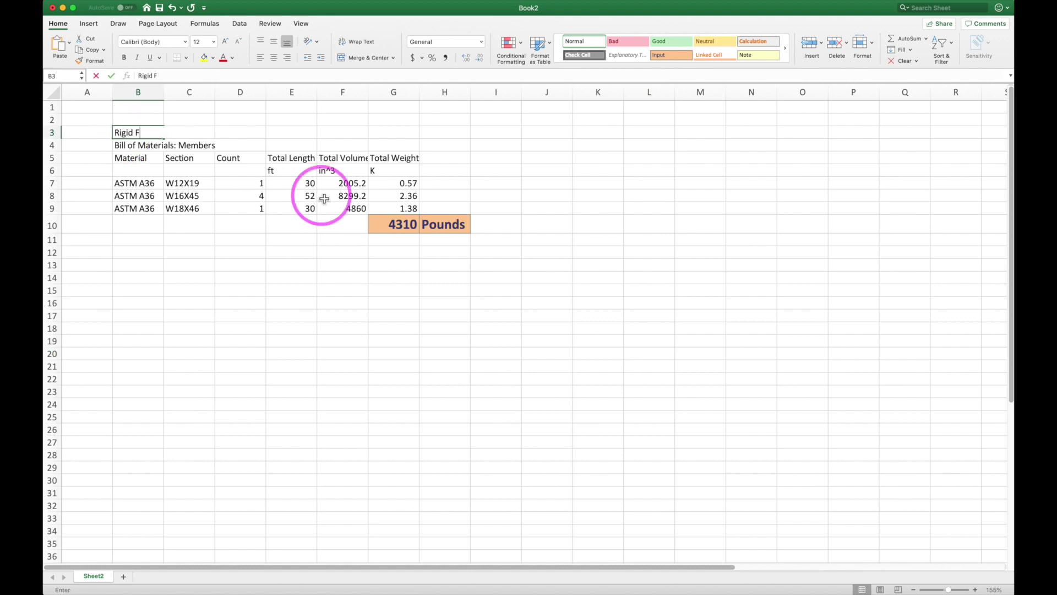
text(rame)
click(324, 199)
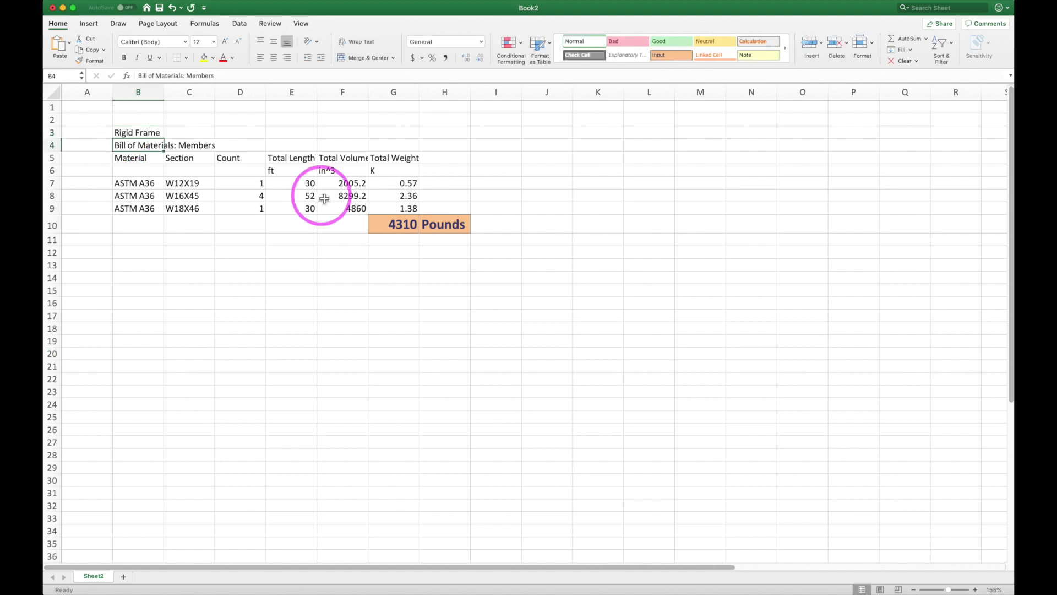
Copy the formatting of the total weight cell to the Rigid Frame heading, covering B3 and C3.
click(380, 227)
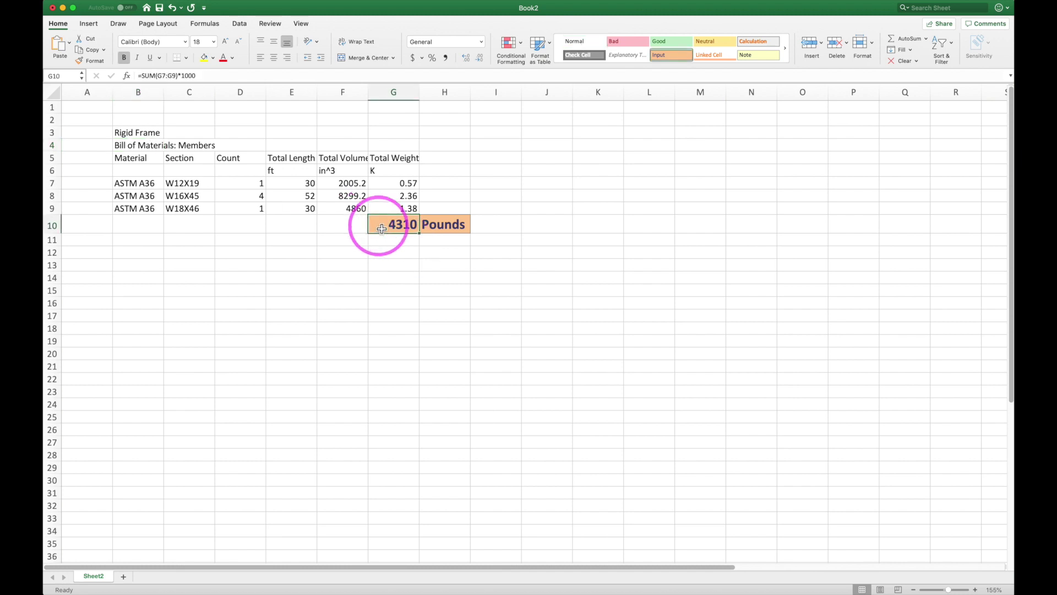
double_click(89, 60)
click(138, 132)
key(Escape)
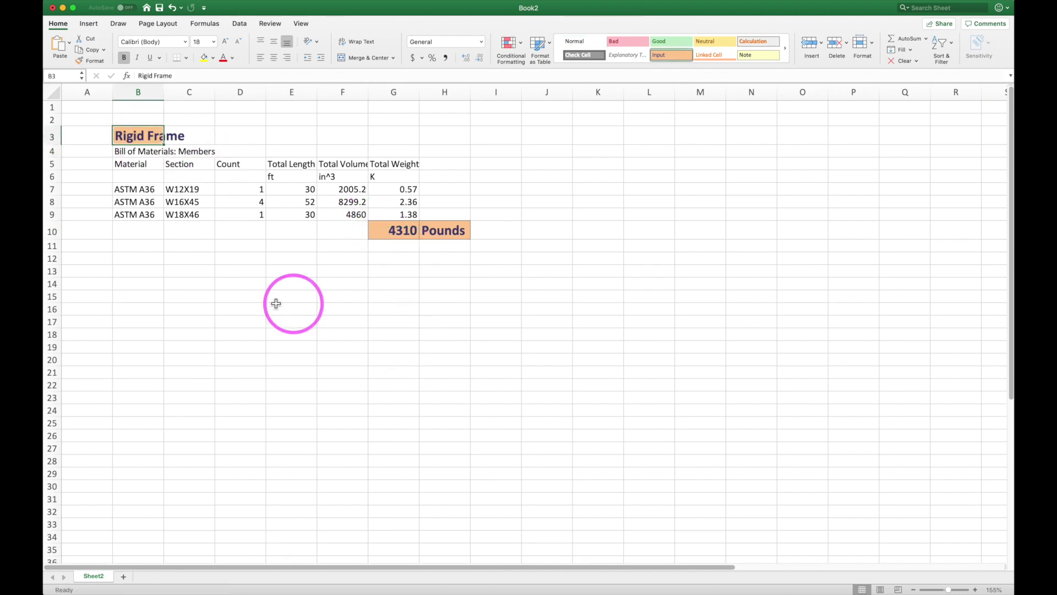
click(134, 139)
click(169, 134)
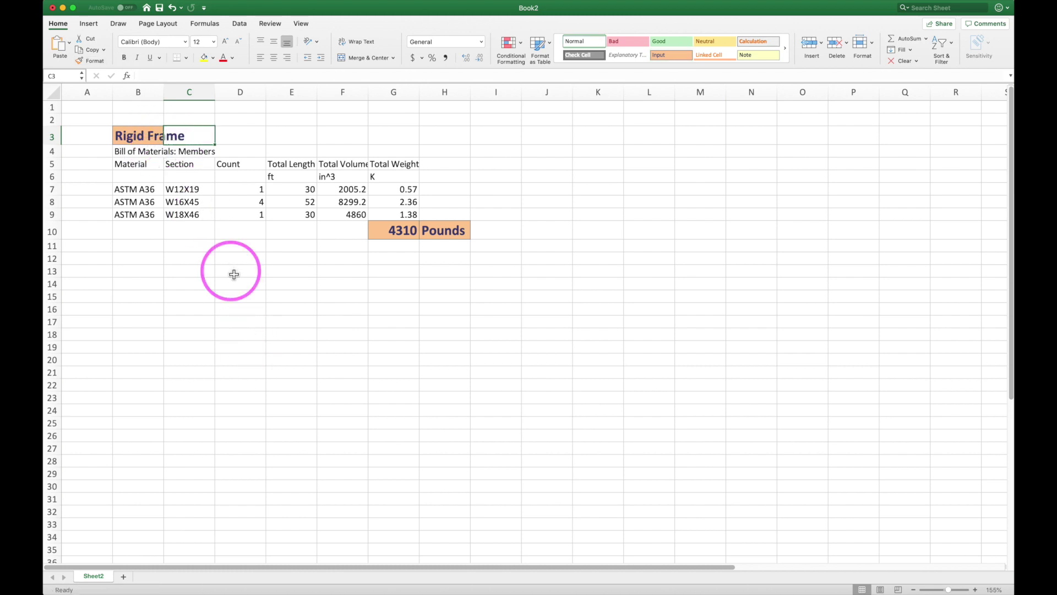
click(155, 136)
key(shift+super+c)
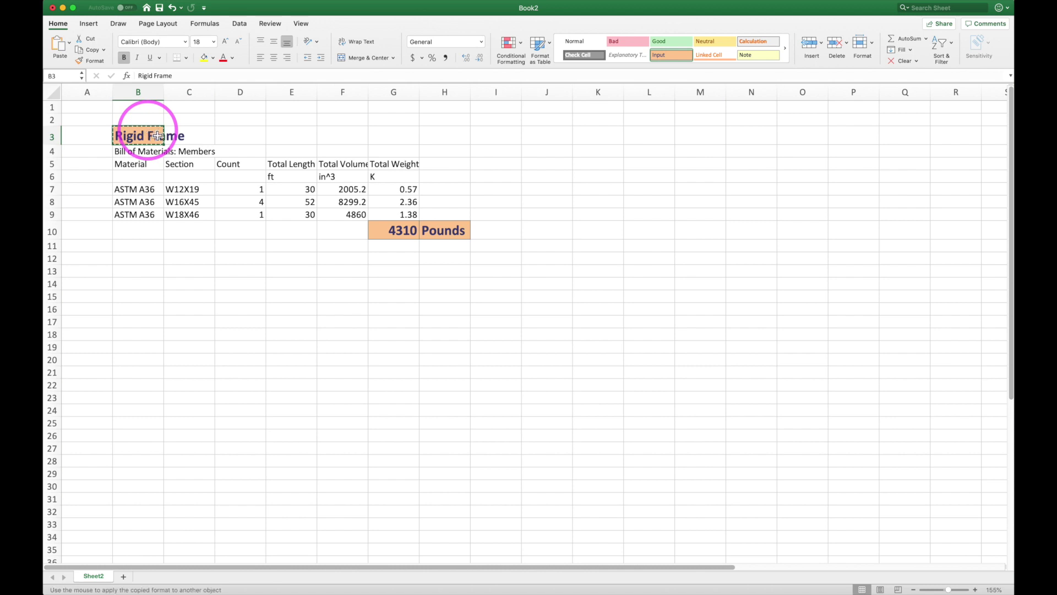
click(195, 137)
click(288, 308)
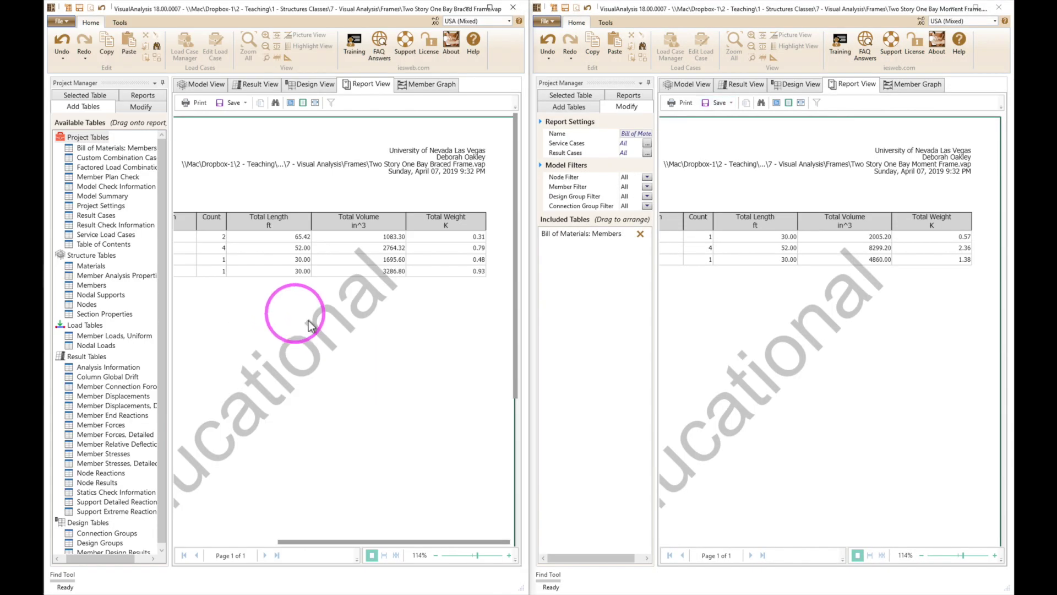
Copy the braced frame's bill of materials from VisualAnalysis as tab-delimited text and paste it at B14 of the Excel sheet.
right_click(403, 313)
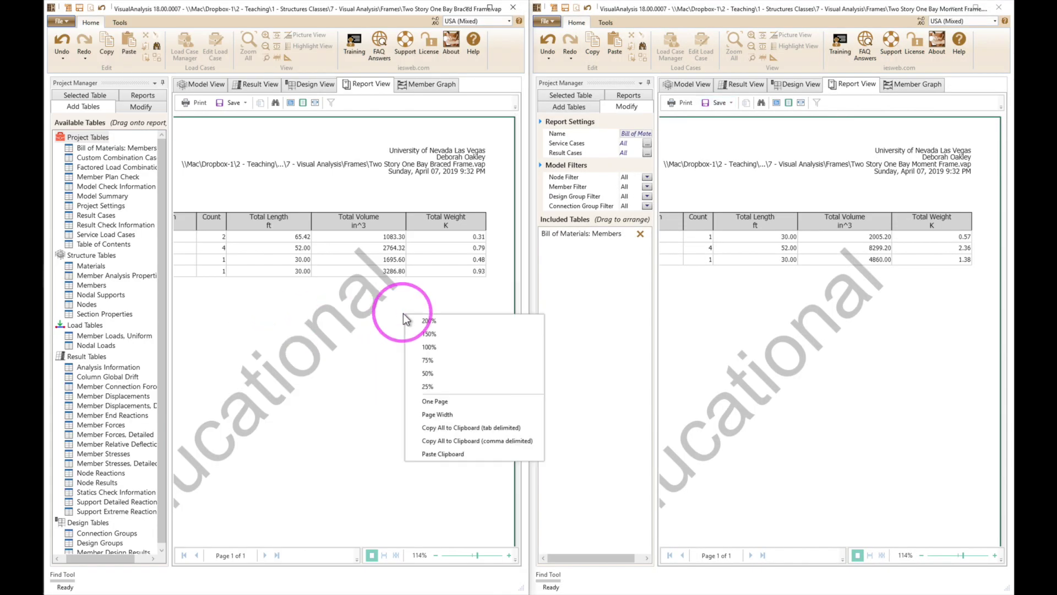
click(454, 433)
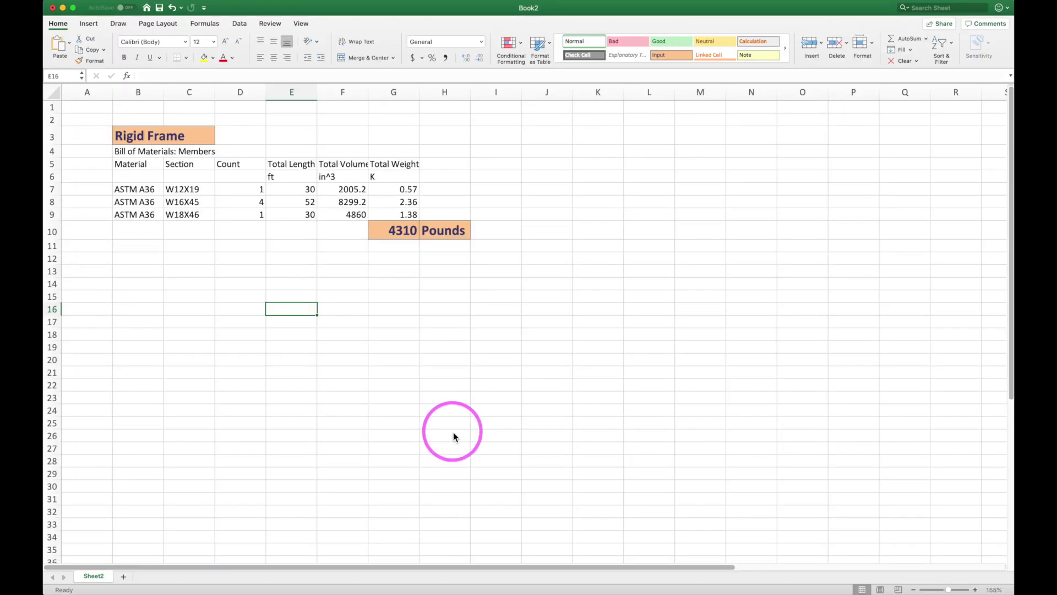
click(148, 286)
key(super+v)
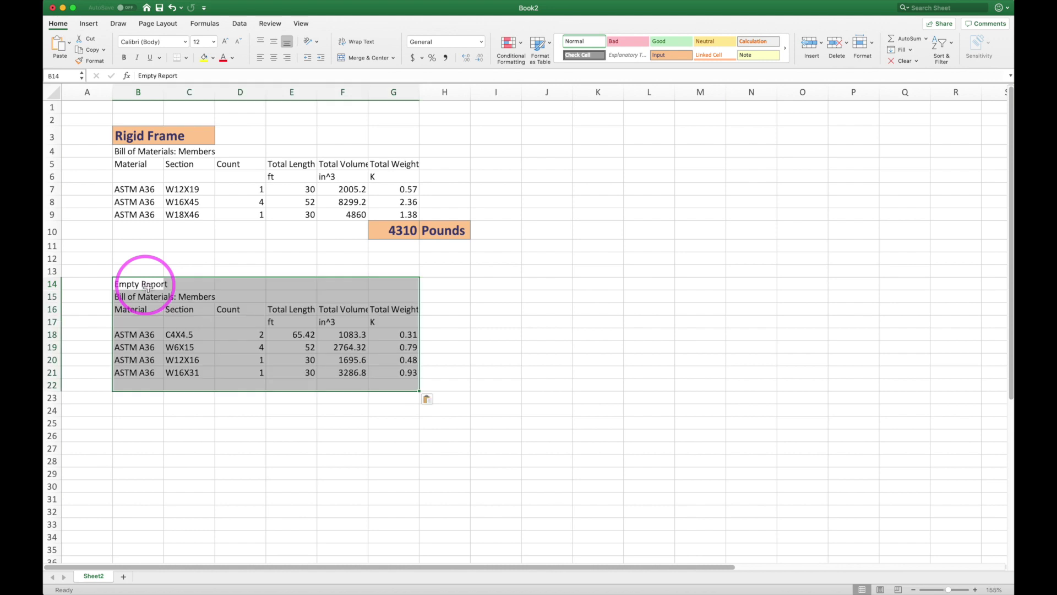
Replace the heading of the second pasted table in B14 with "Braced Frame".
click(149, 286)
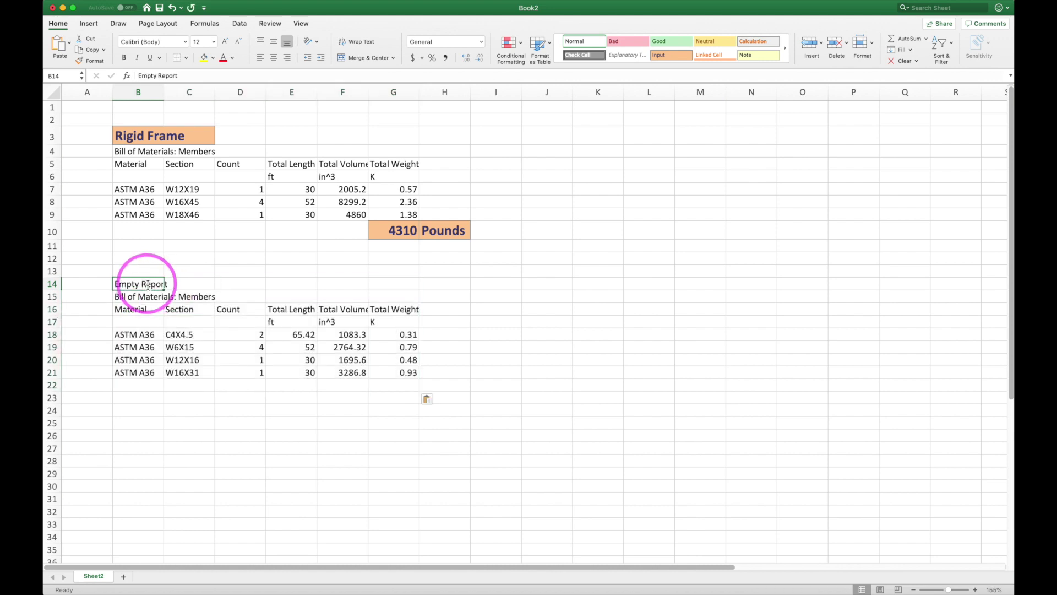
text(Bra)
key(BackSpace)
key(BackSpace)
key(BackSpace)
text(rame)
key(Return)
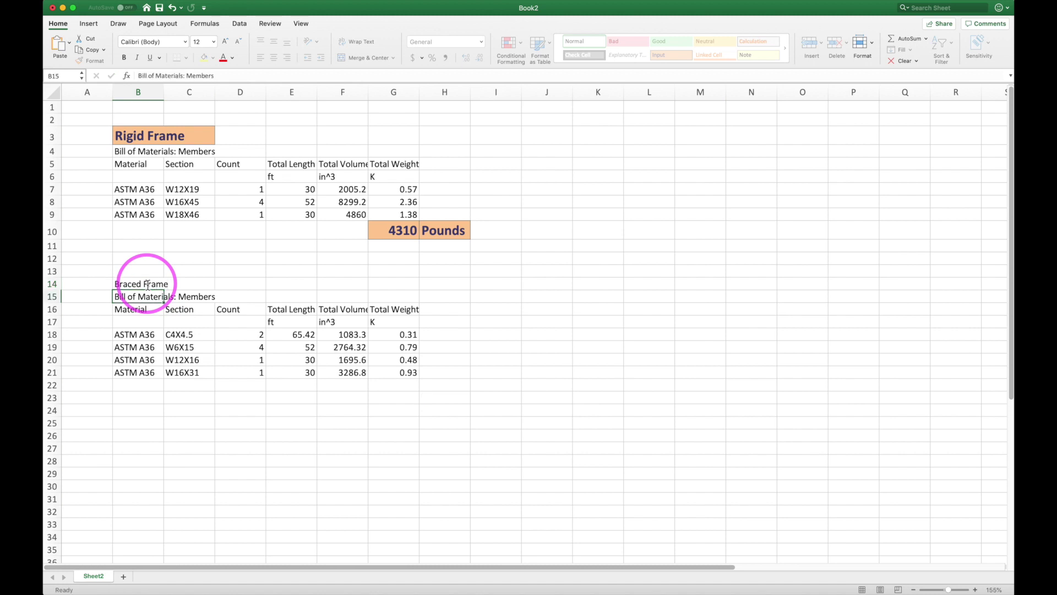
Apply the formatting of the Rigid Frame heading in B3:C3 to the Braced Frame heading in B14:C14.
click(137, 133)
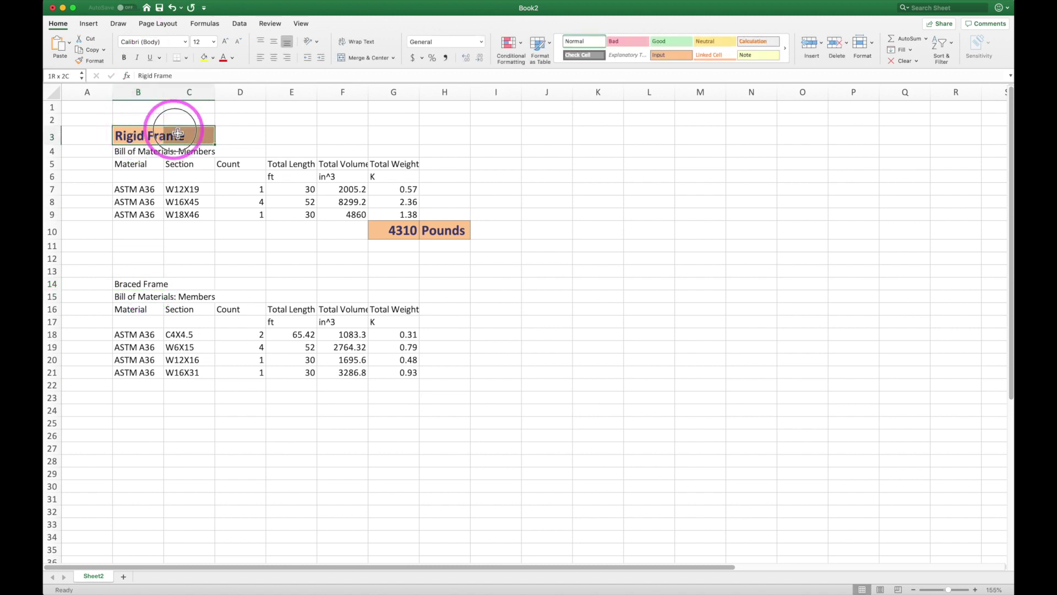
key(super+shift+c)
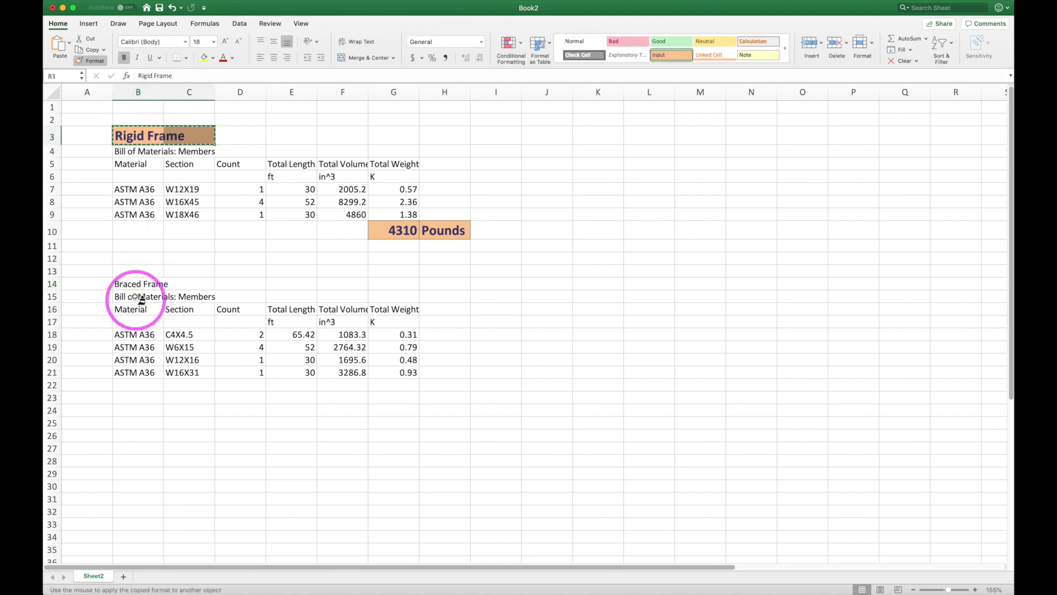
click(139, 285)
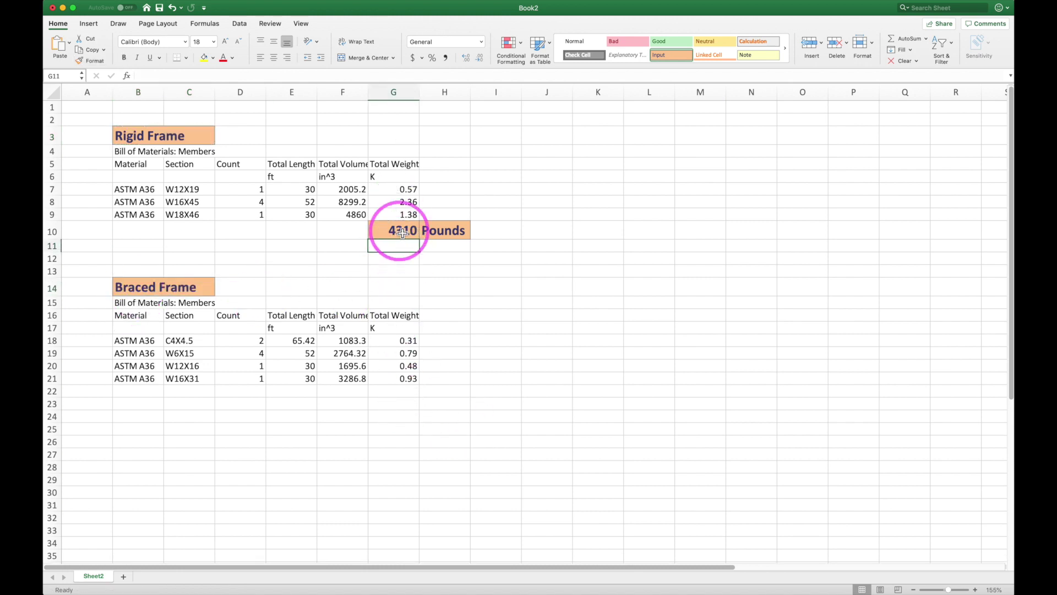
Copy the total weight formula and Pounds label from G10:H10 to G22:H22 beneath the braced frame table.
drag(399, 231, 433, 410)
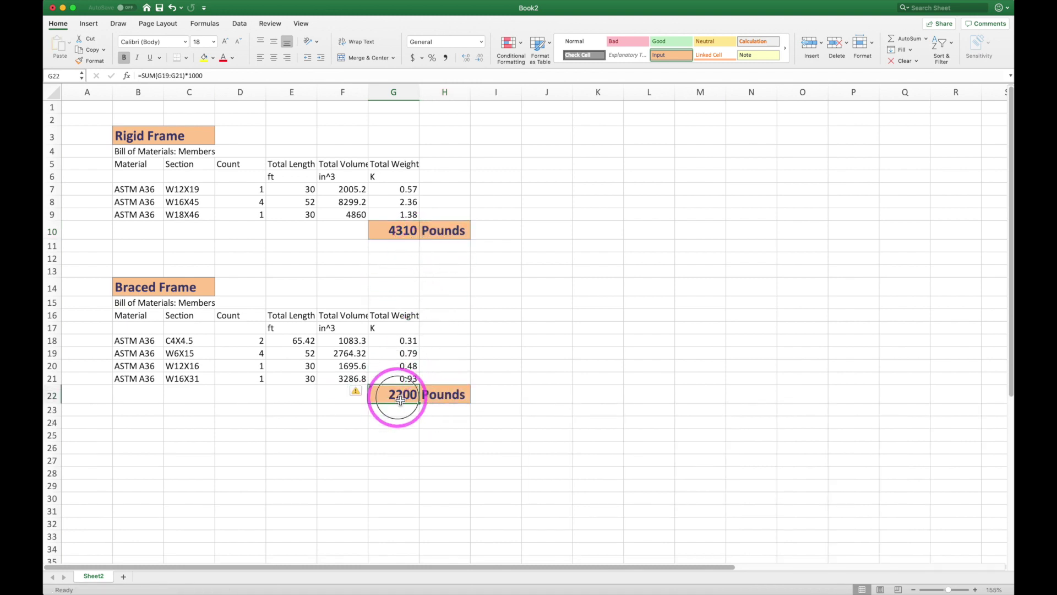
Extend the braced frame's total weight formula in G22 to sum G18:G21.
double_click(416, 394)
drag(421, 351, 421, 340)
key(Return)
click(418, 458)
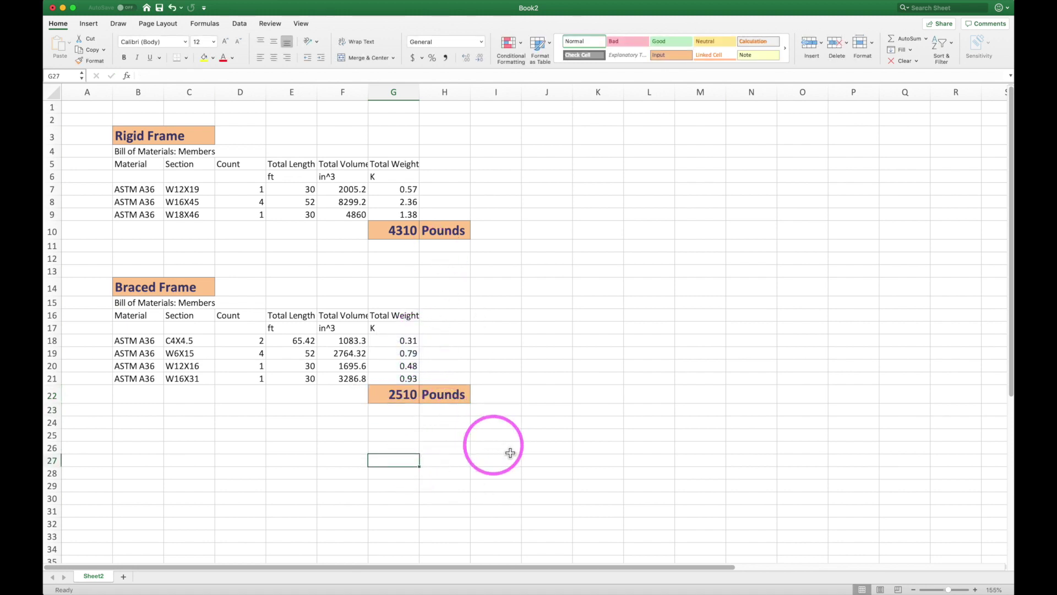
Enter the formula =2*G10 in G11 to compute the rigid frame's cost from its total weight.
click(400, 250)
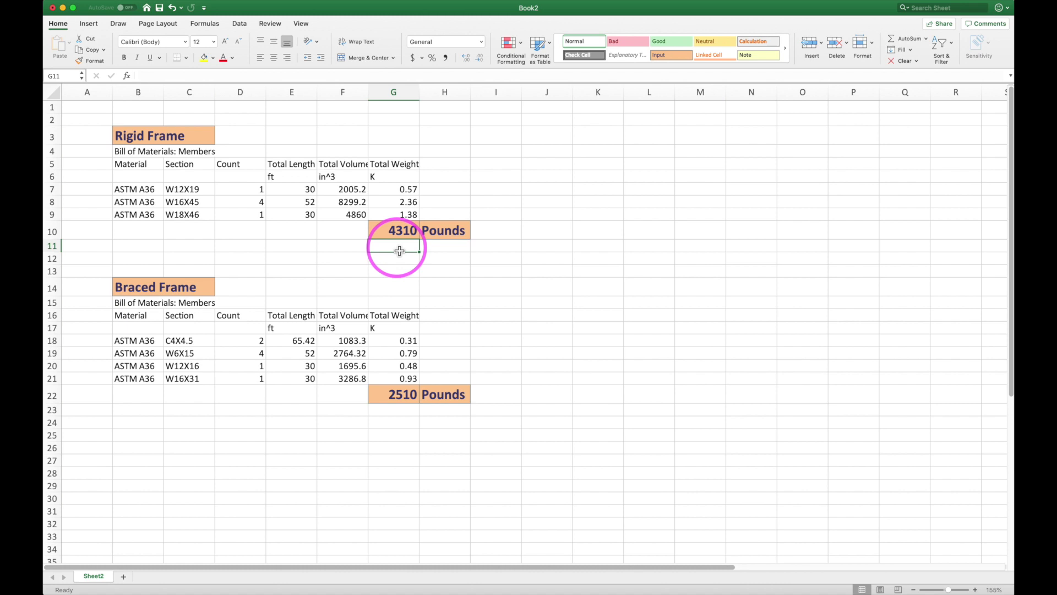
text(=)
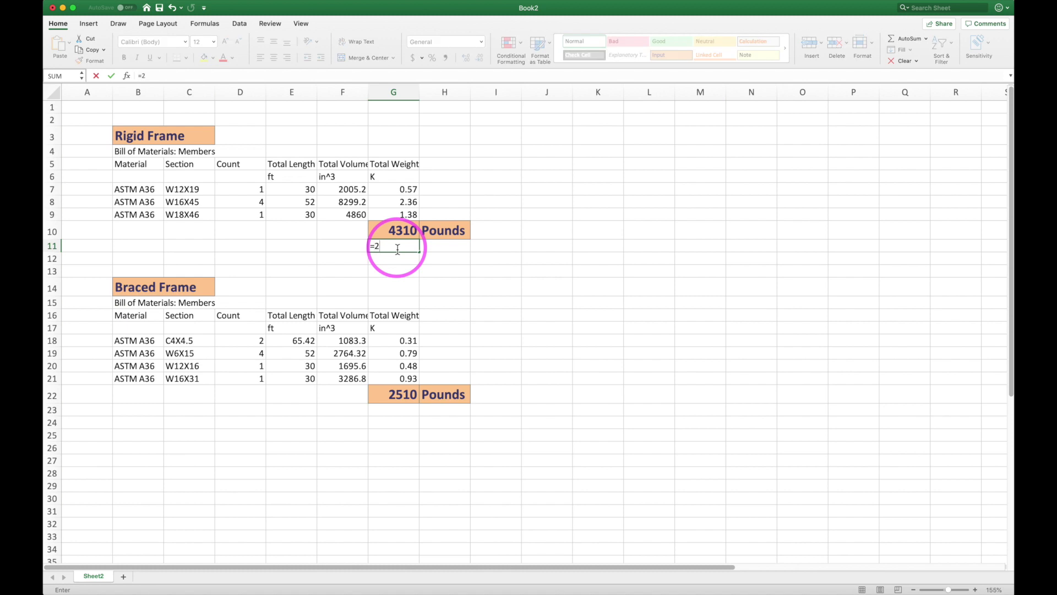
text(2)
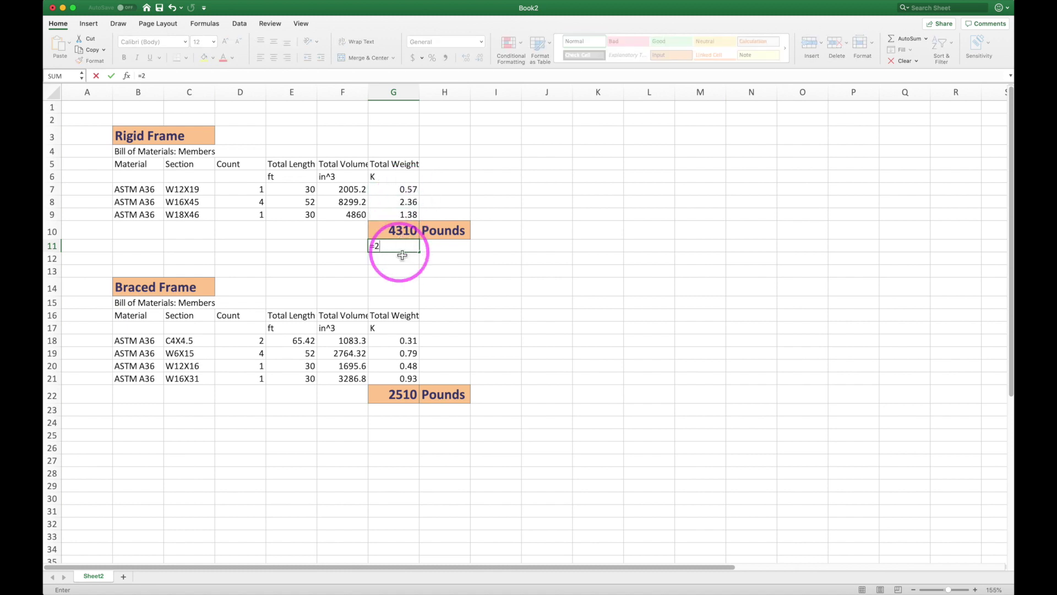
text(*)
click(402, 233)
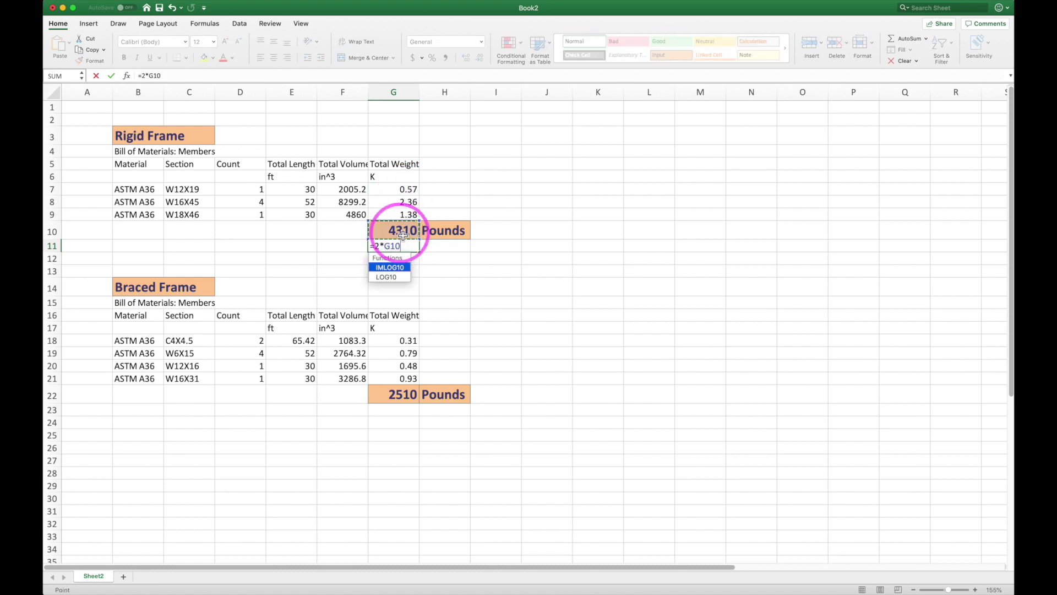
key(Return)
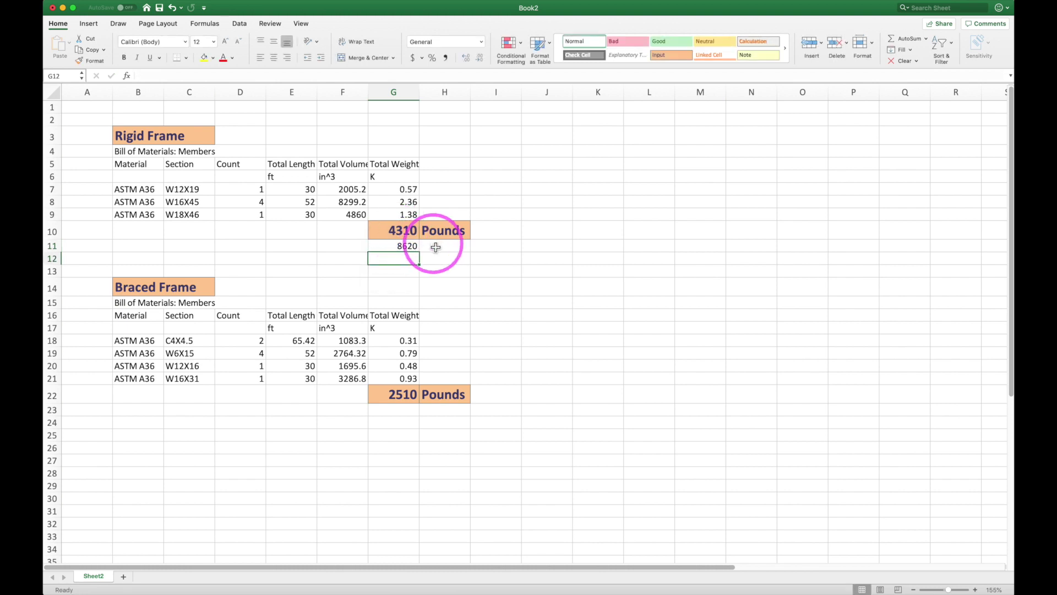
Apply the formatting of G10 to the rigid frame cost in G11 and give it the dollar Accounting number format.
click(406, 238)
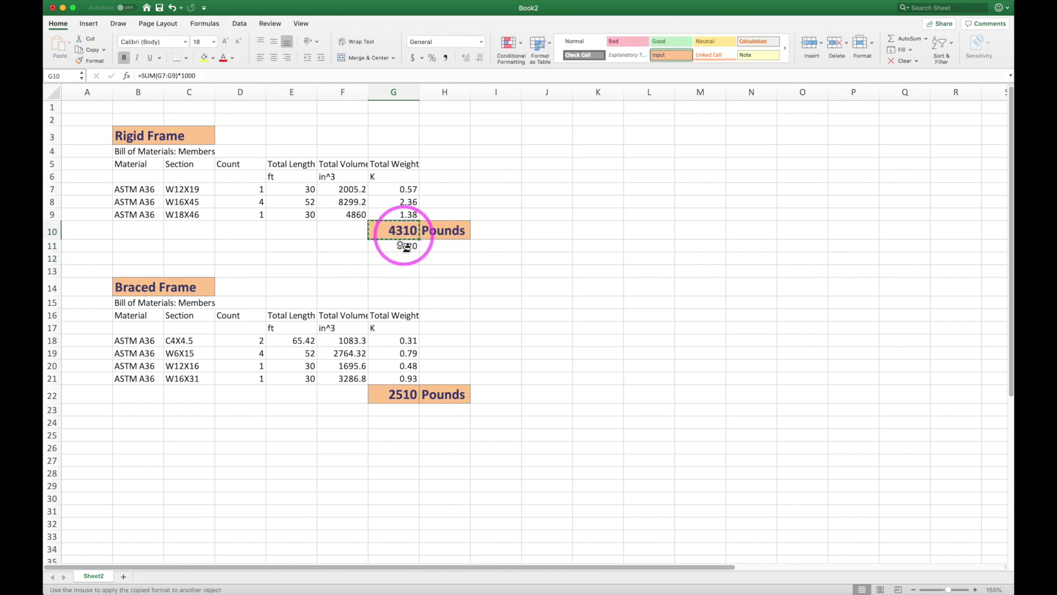
click(405, 246)
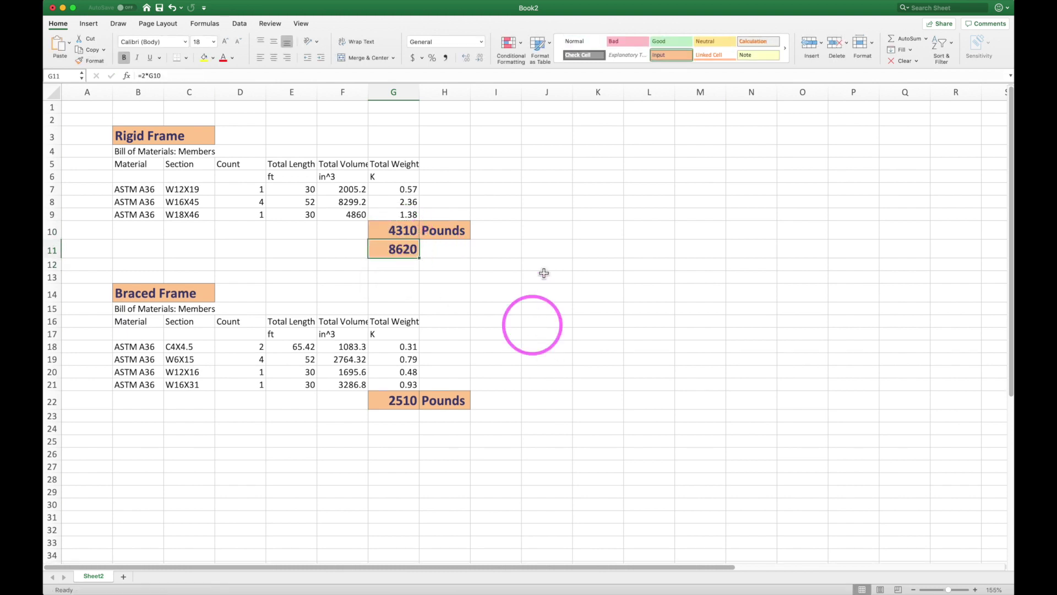
click(414, 58)
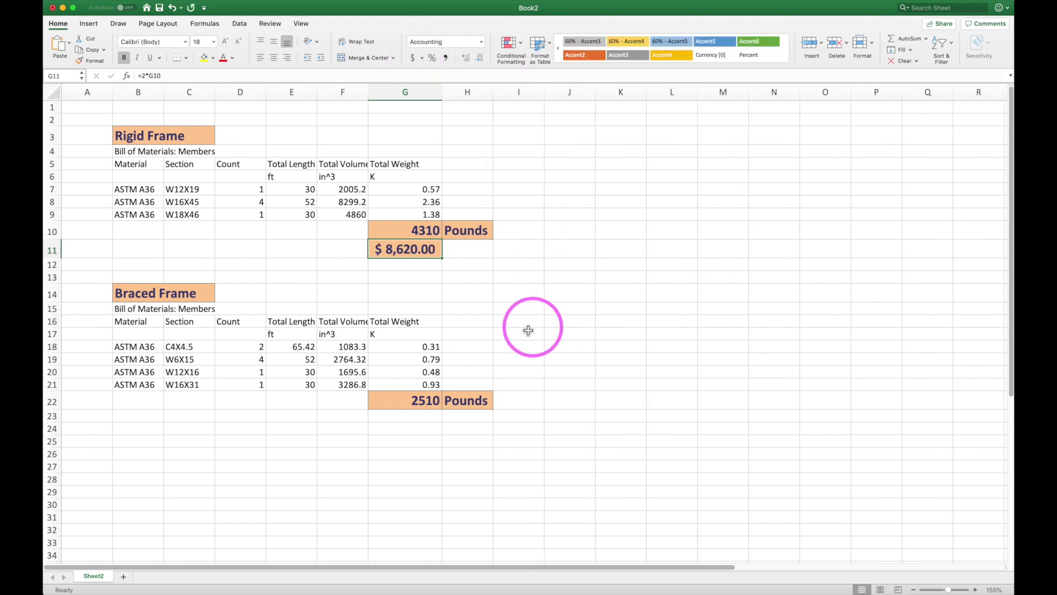
Copy the rigid frame's cost cell G11 to G23 beneath the braced frame's total weight.
drag(415, 263, 429, 420)
click(414, 251)
click(531, 475)
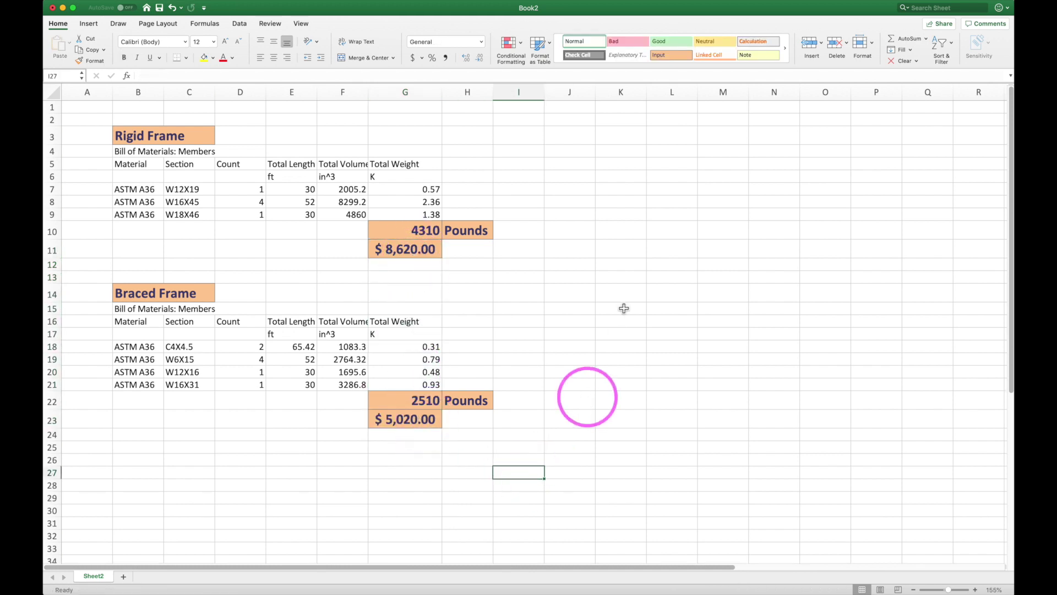
Enter the formula =G22/G10 in K10 for the ratio of braced frame weight to rigid frame weight.
click(626, 238)
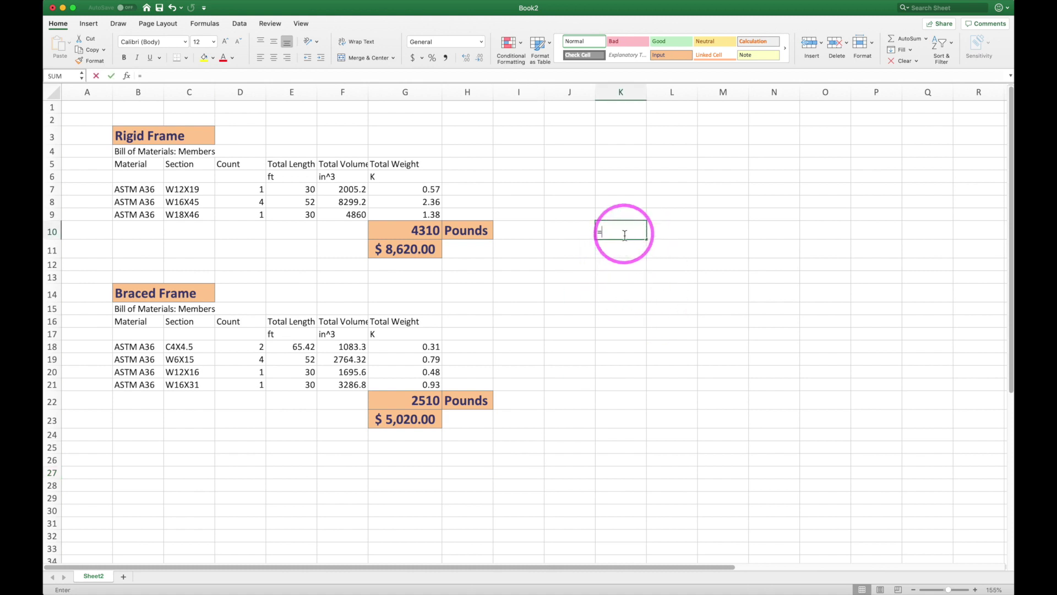
text(=)
click(434, 406)
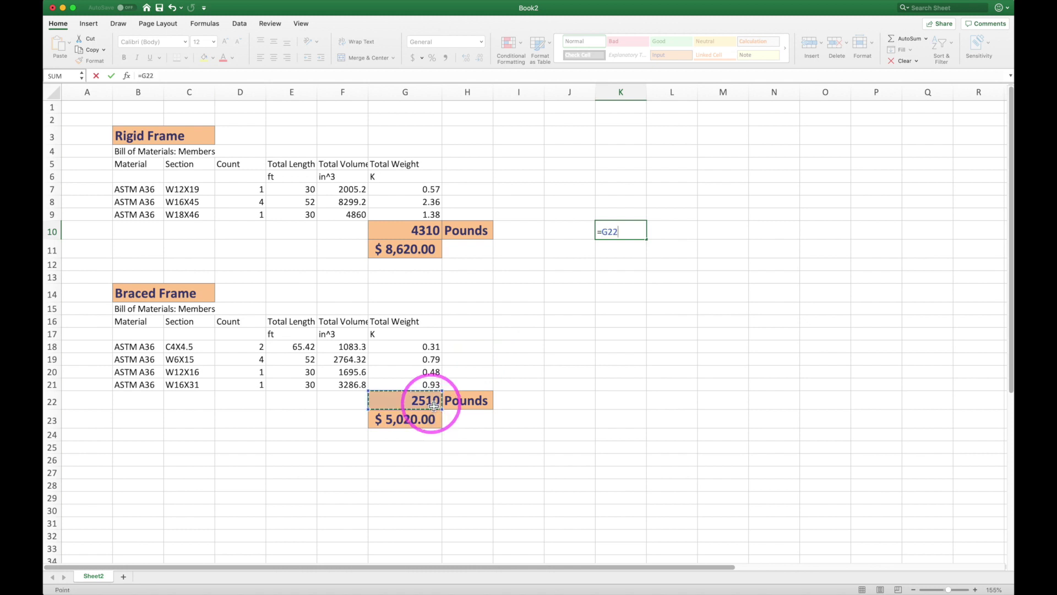
text(/)
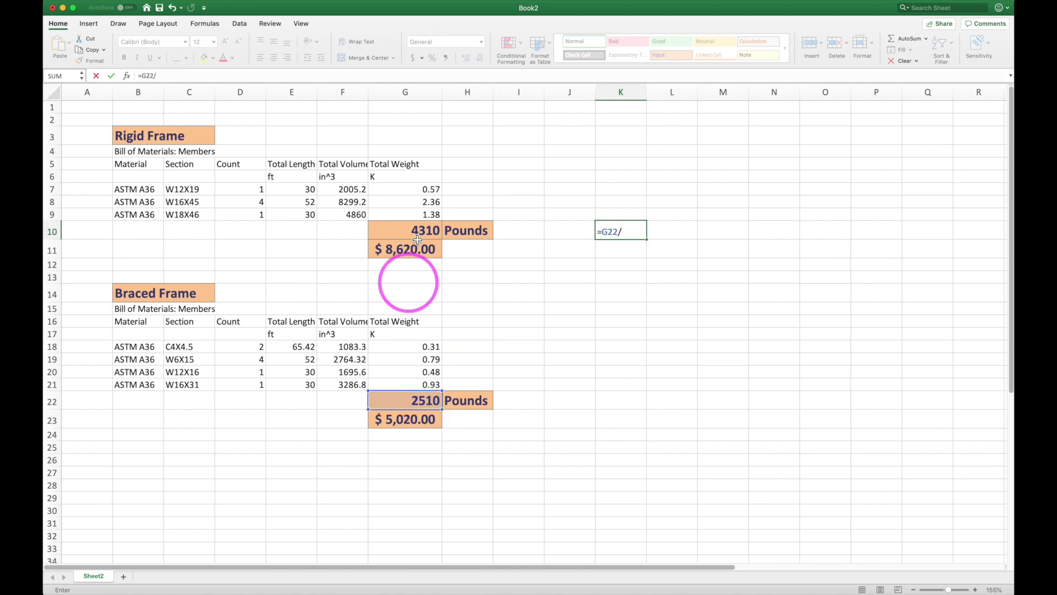
click(420, 233)
key(Return)
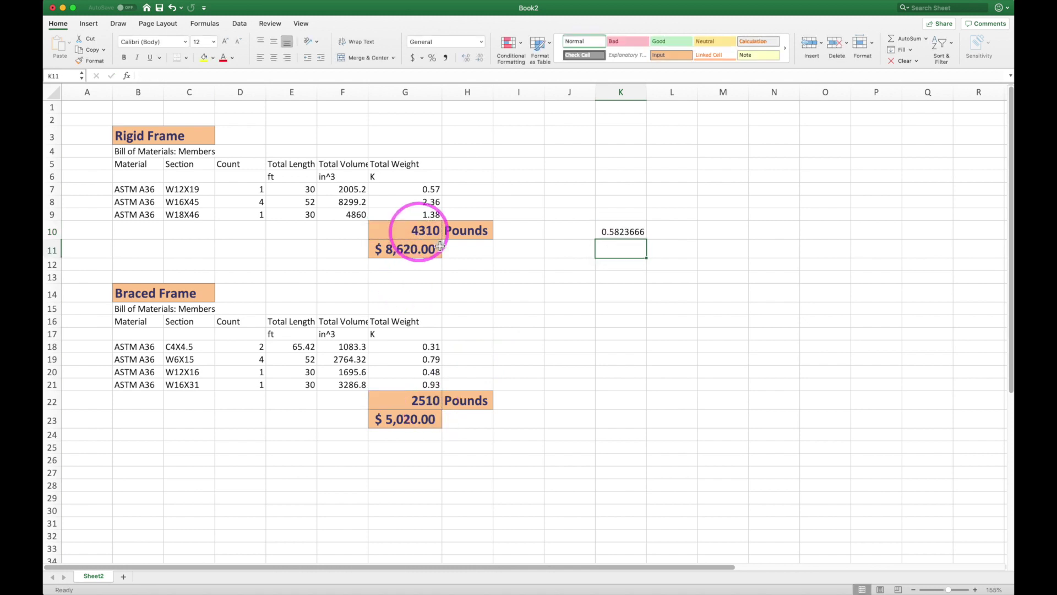
Apply the formatting of G10 to the weight ratio in K10 and display it as a percentage.
click(431, 234)
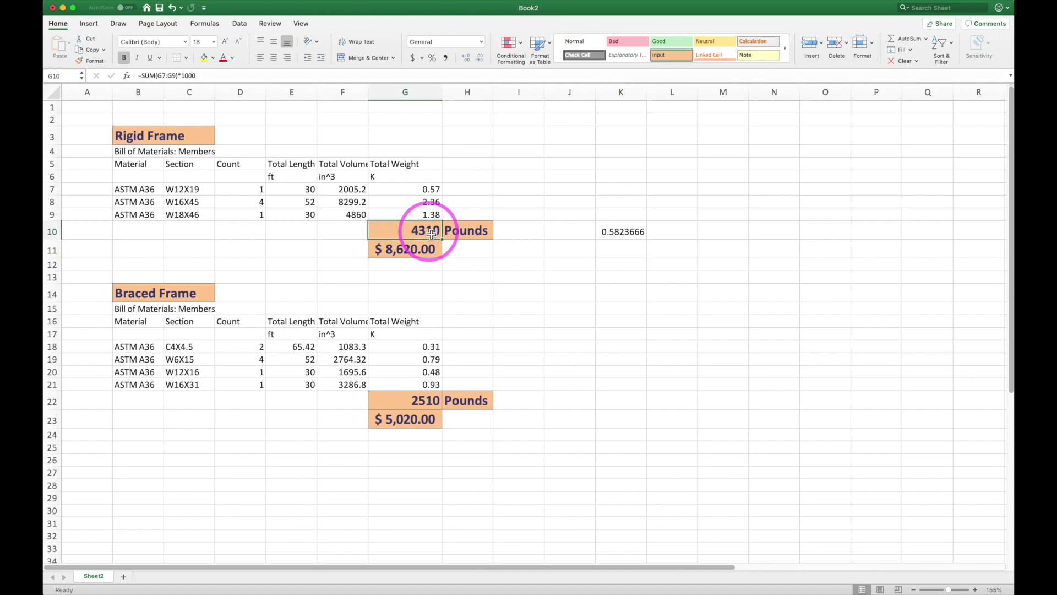
click(623, 232)
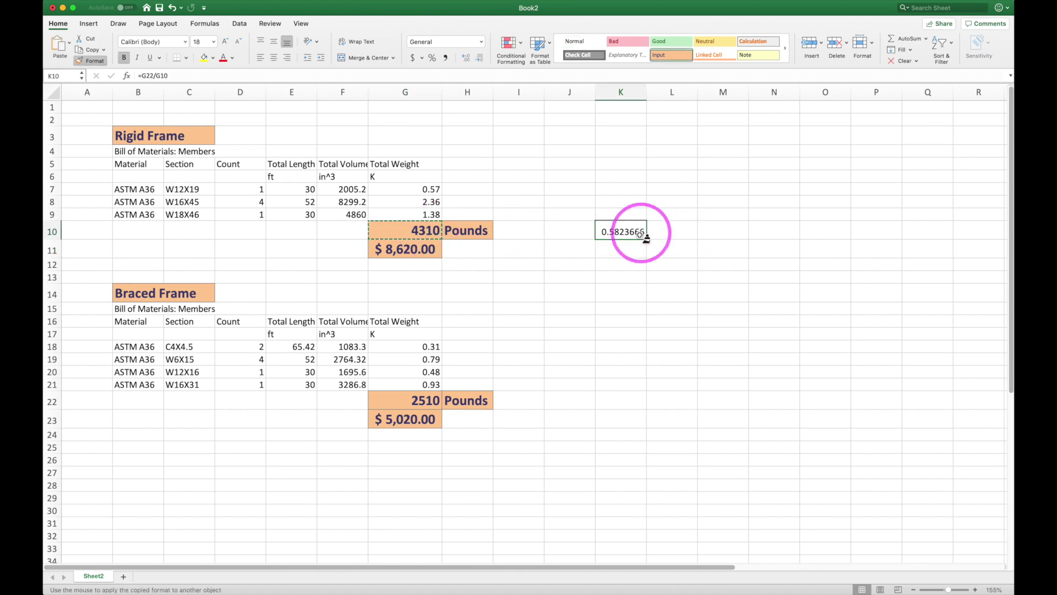
click(432, 57)
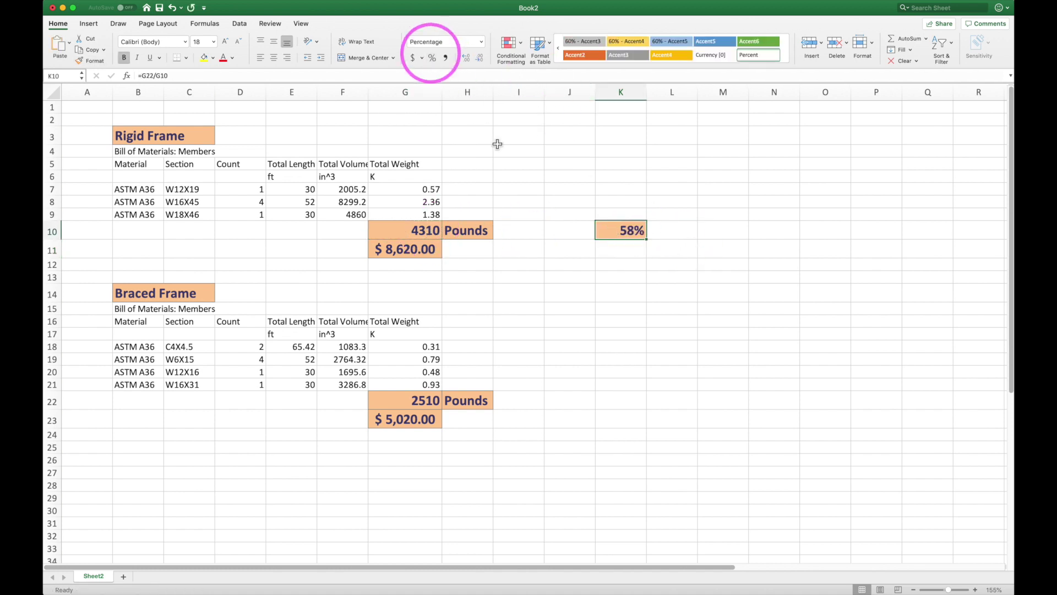
click(611, 359)
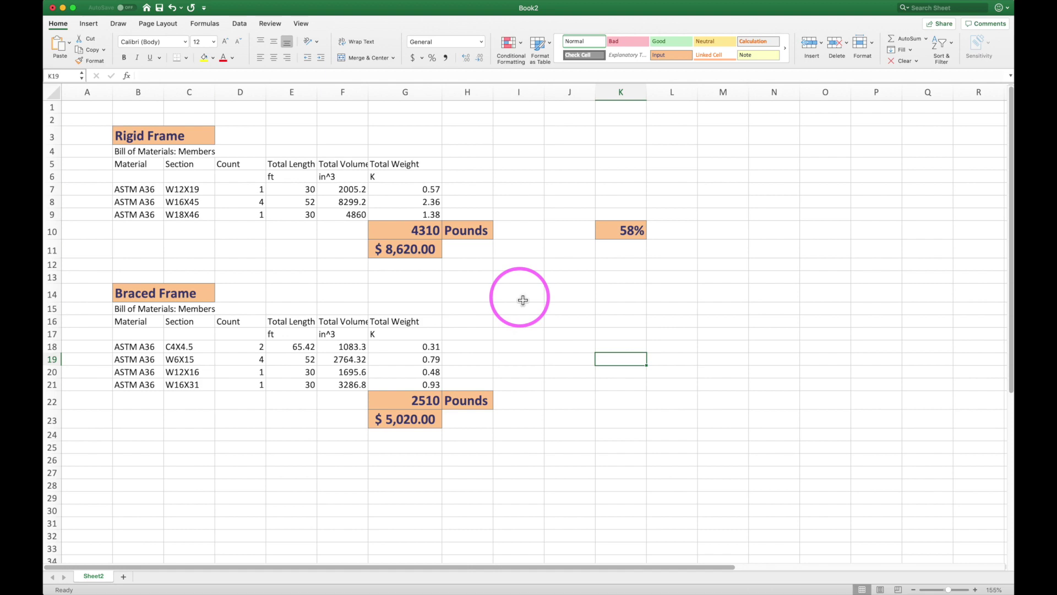
Switch to VisualAnalysis and compare the deflected shapes of the moment and braced frames under the Gravity + Wind result case.
key(super+Tab)
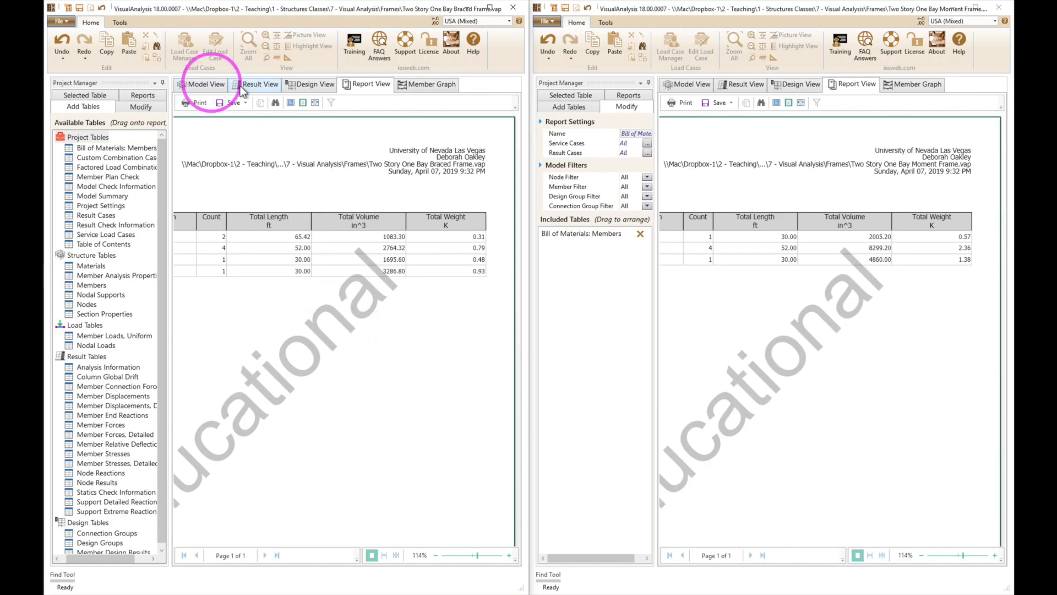
click(750, 88)
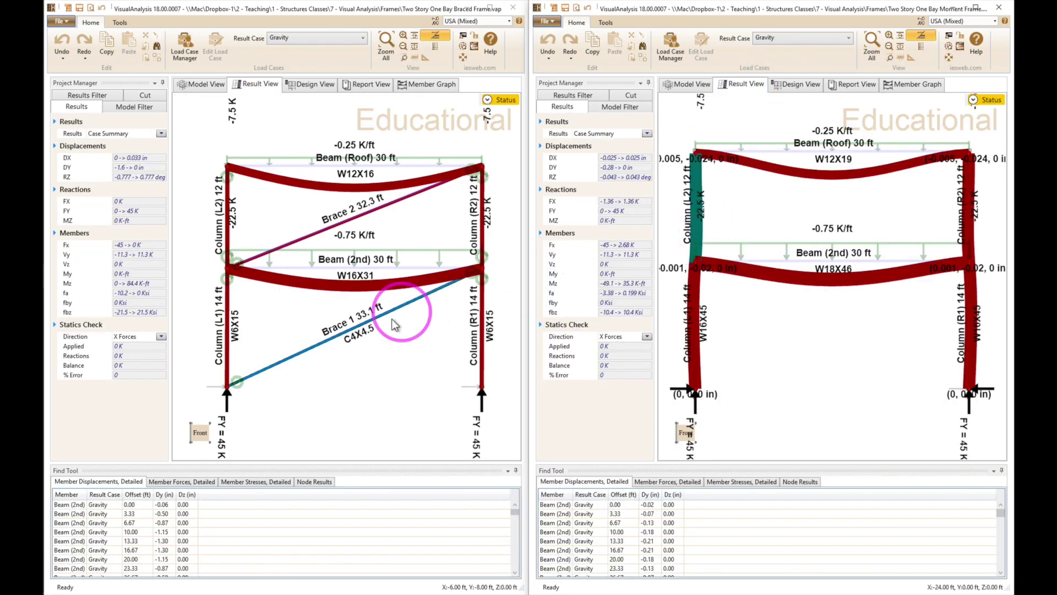
click(796, 44)
click(790, 59)
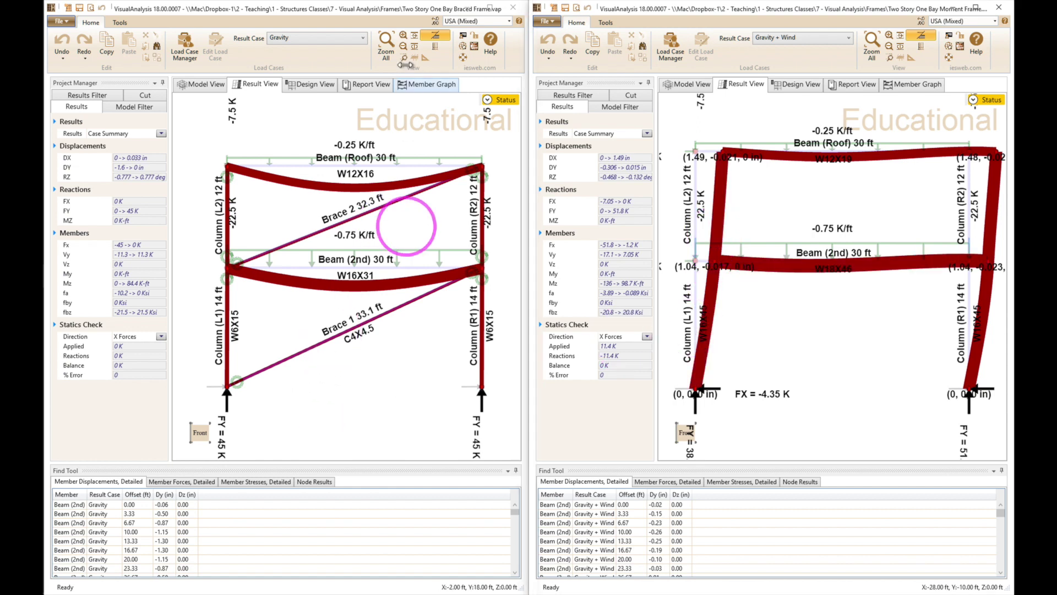
click(346, 37)
click(324, 58)
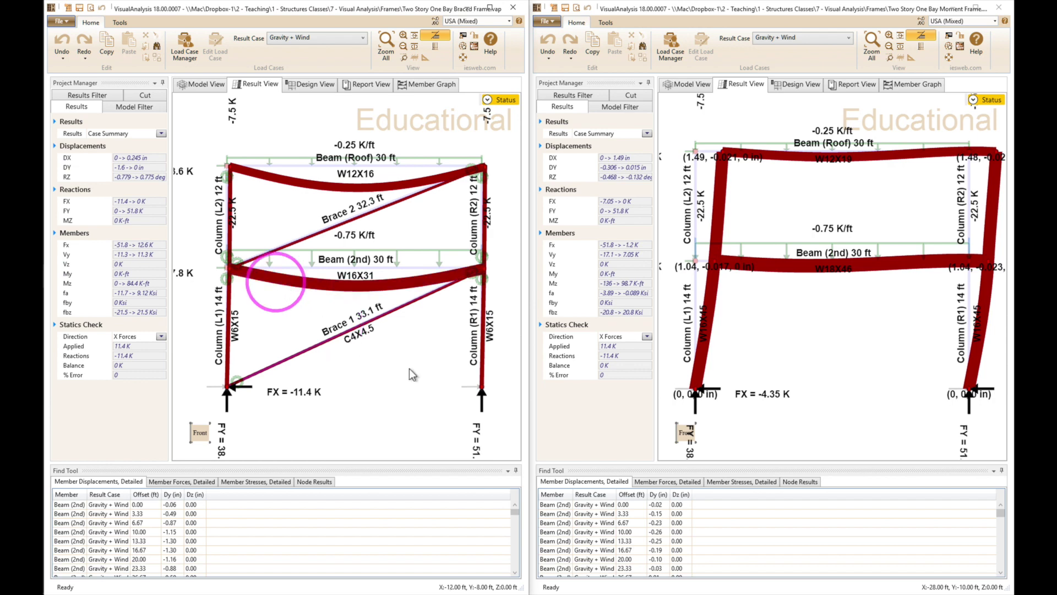
click(411, 371)
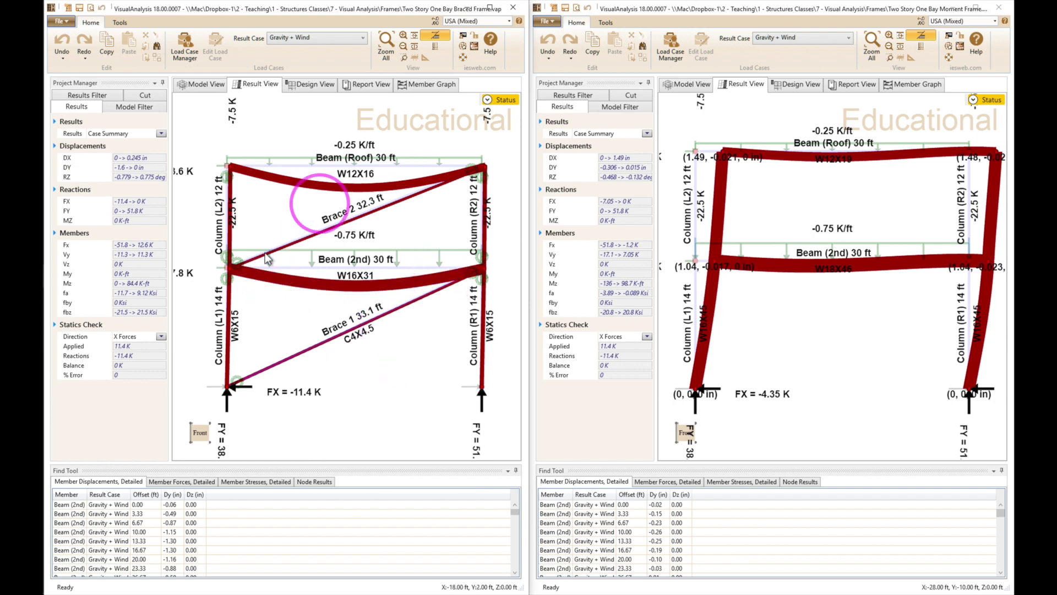